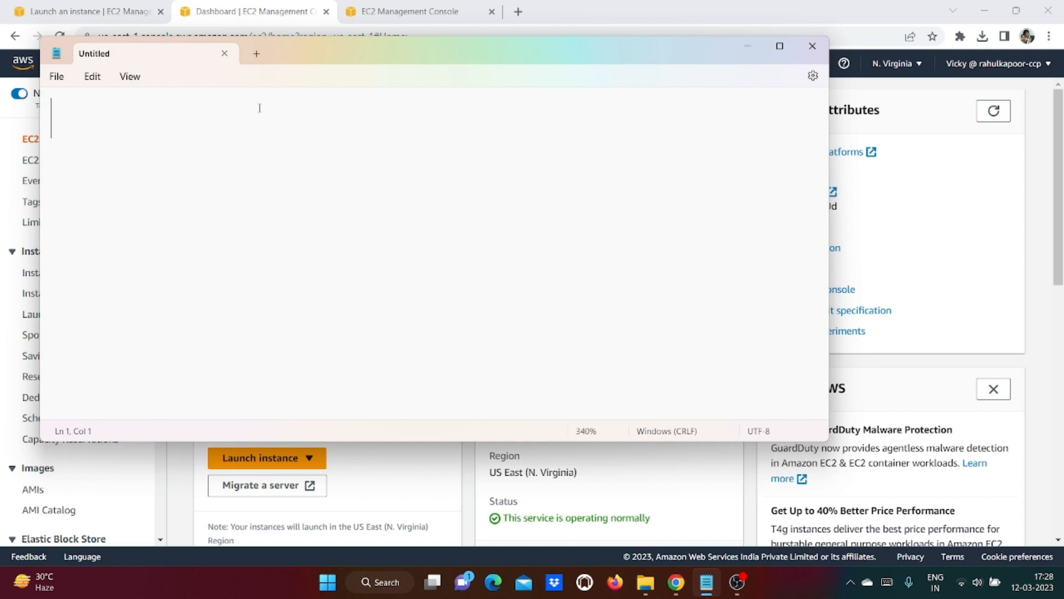
Step: Type the title '- Sample application on Cloud - Windows EC2', then '- Connecting from outside' and '- Connect Jenkins'
text(- Sample applicatio)
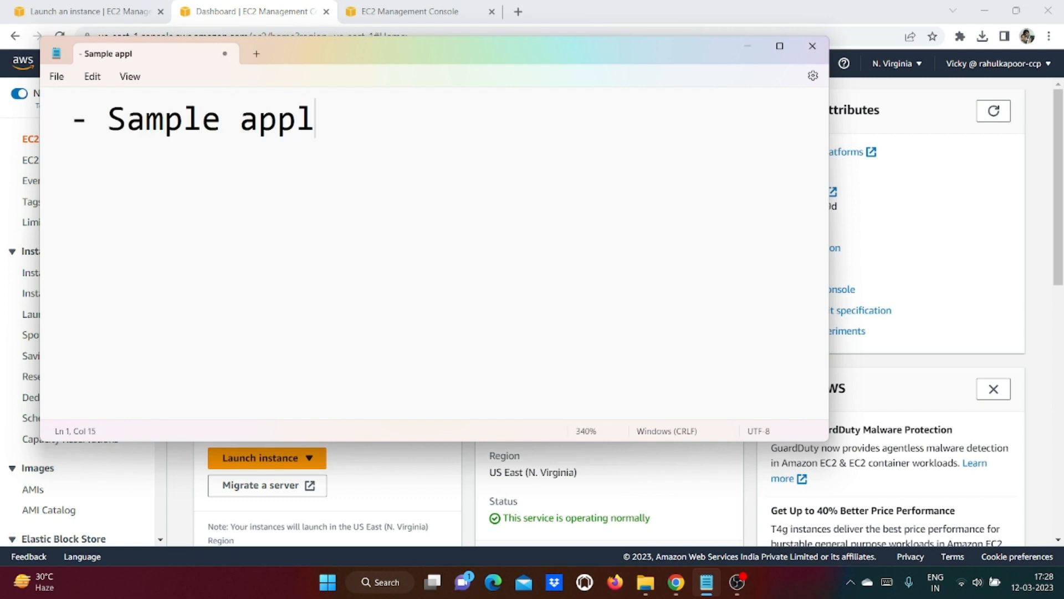
key(BackSpace)
text(ion on )
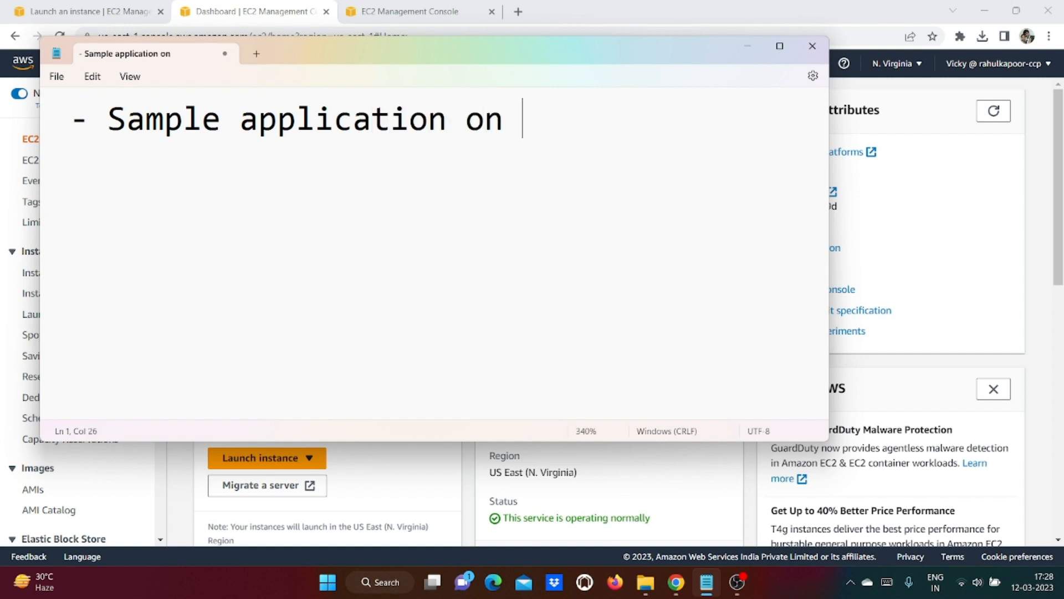
text(Cloud )
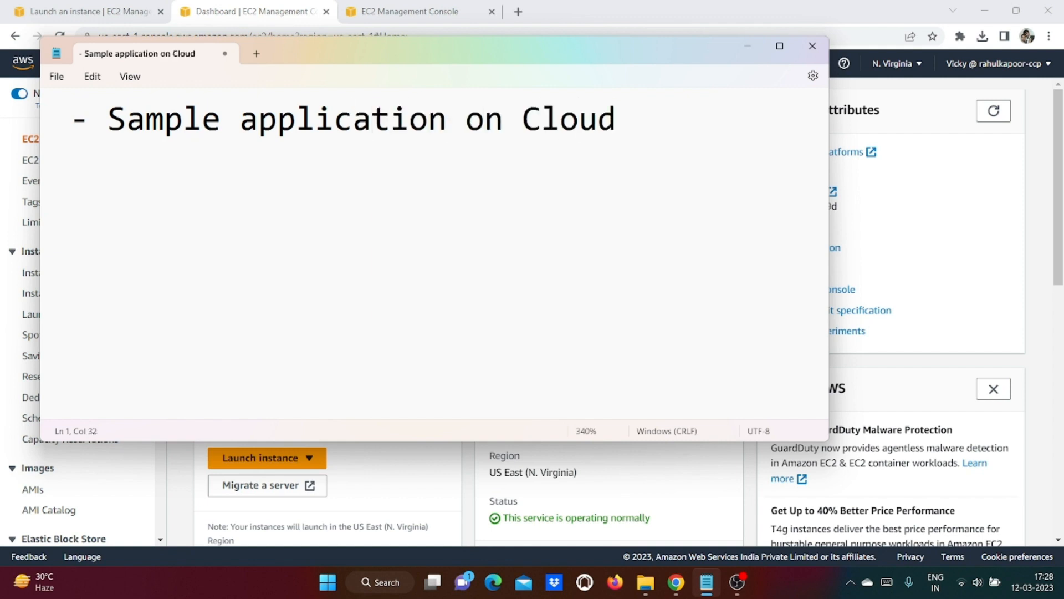
text(- Windows )
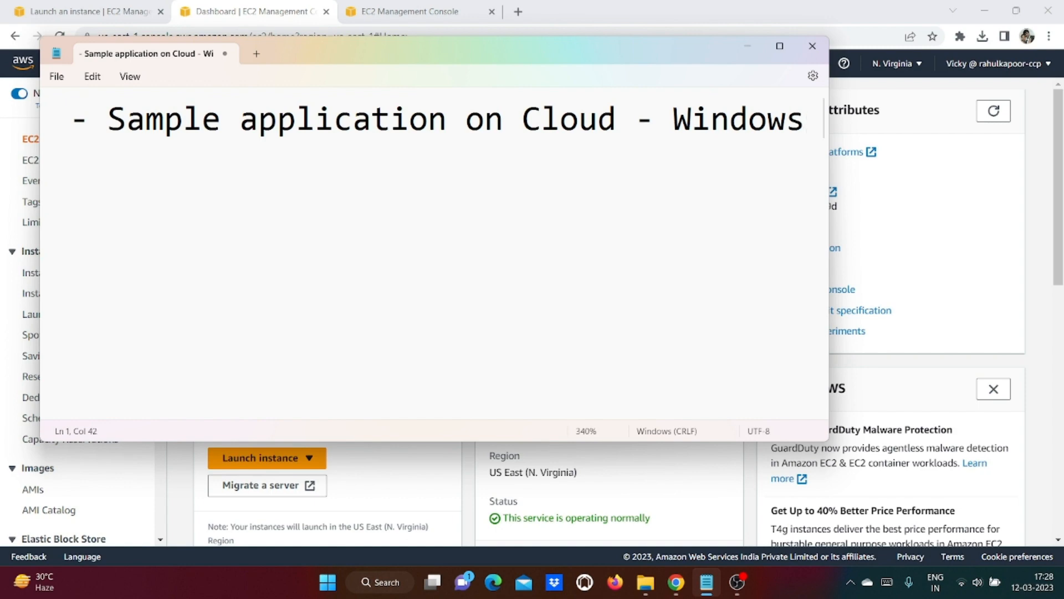
text(EC2)
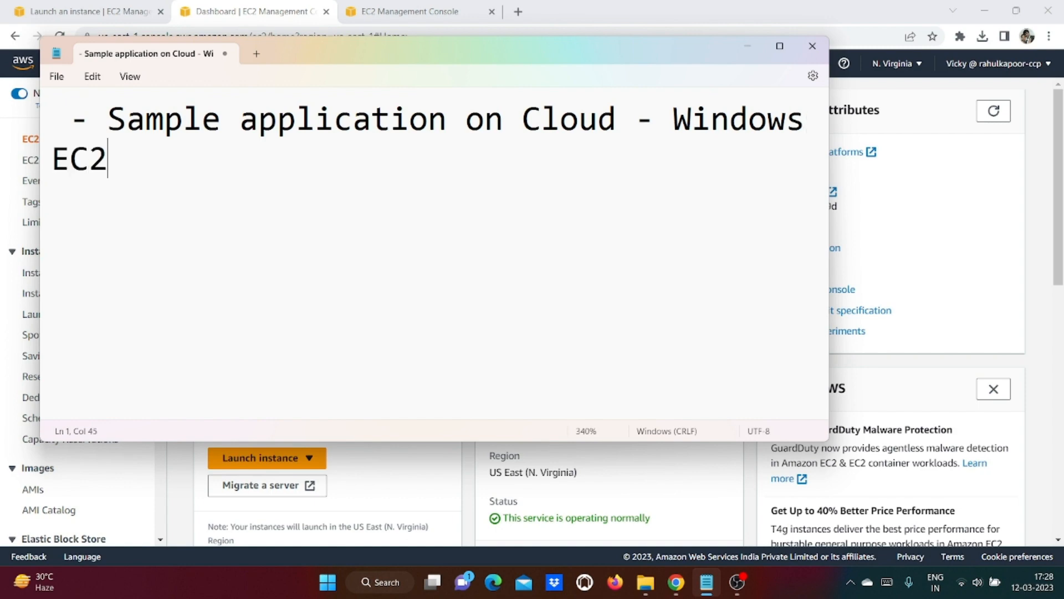
click(826, 127)
drag(830, 309, 935, 290)
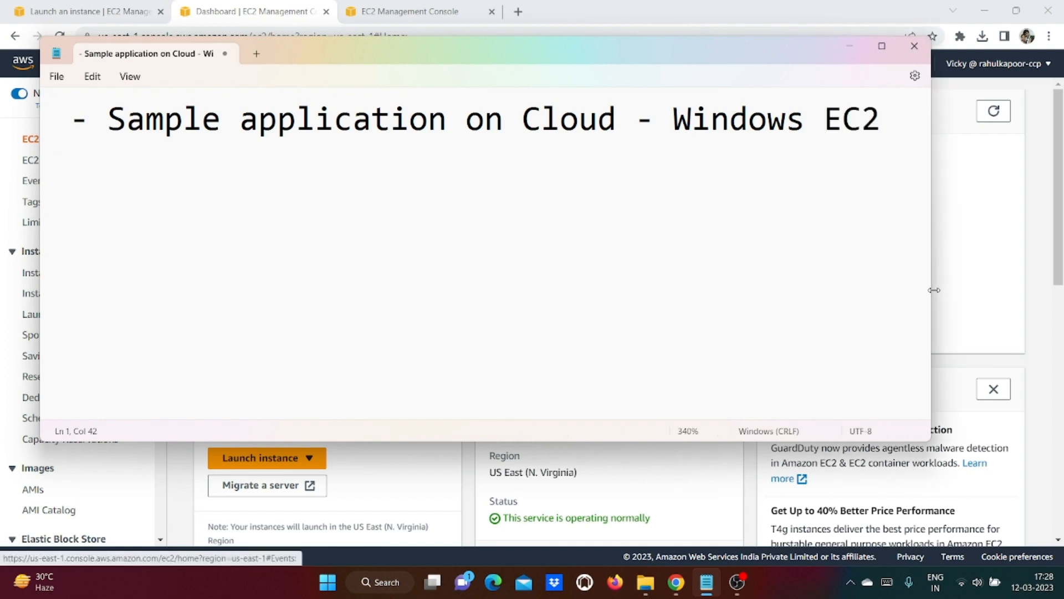
key(Return)
text(- Connectin)
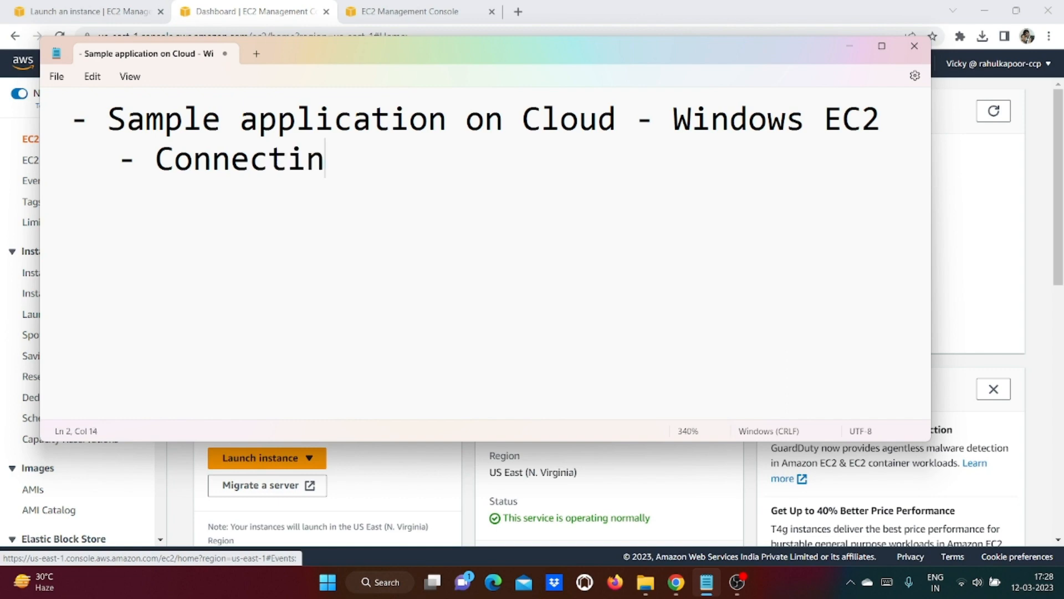
text(g from out)
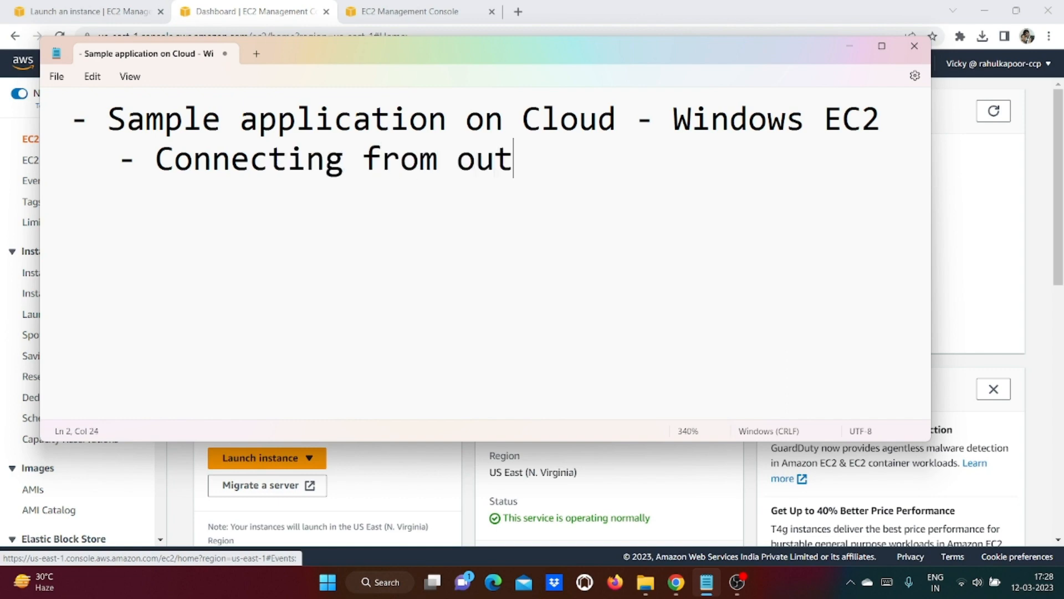
text(side)
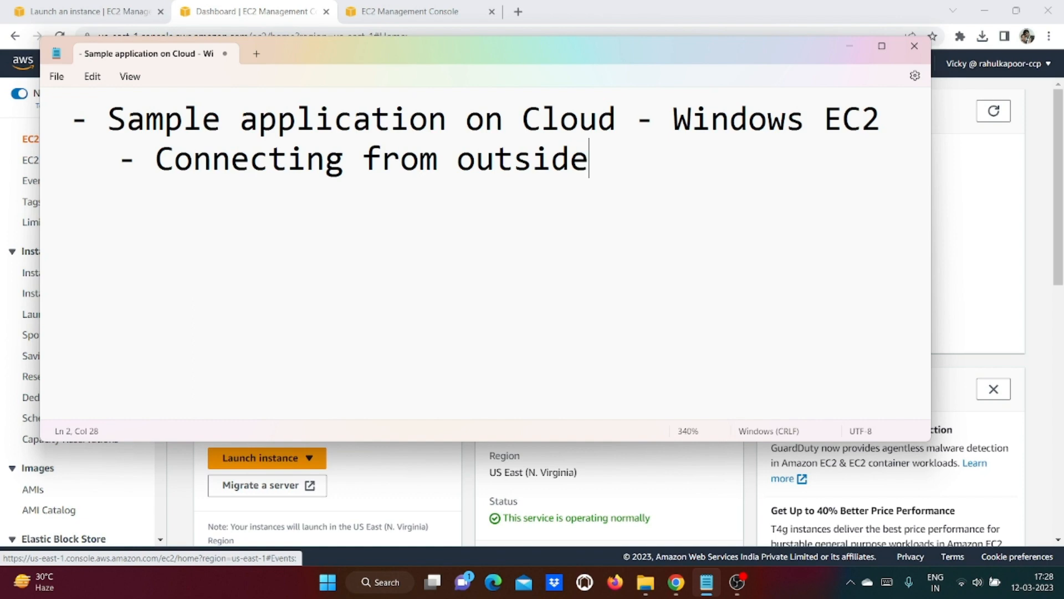
key(Return)
text(- Connect Jenkin)
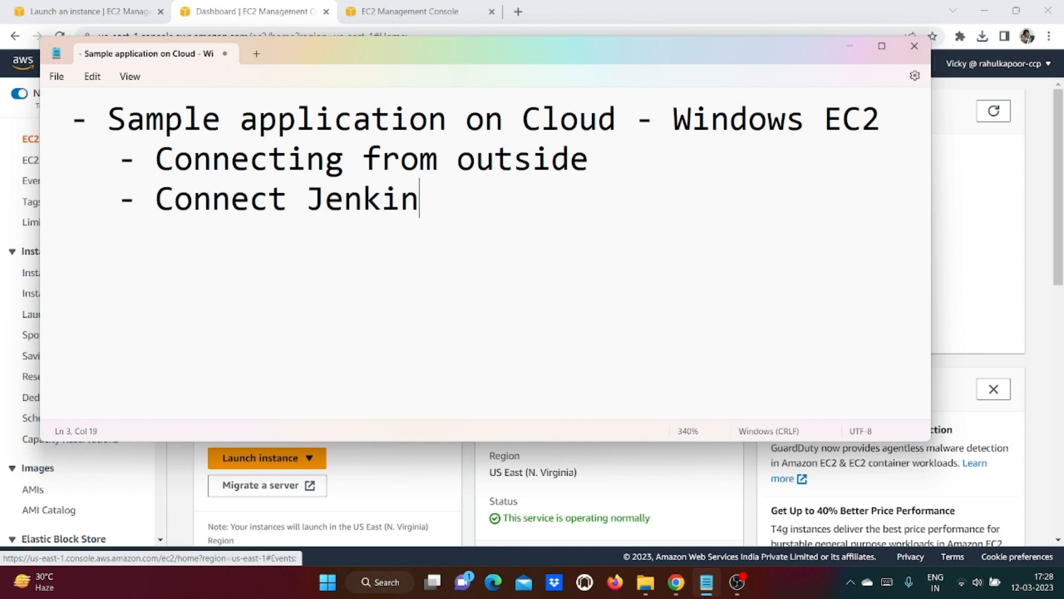
text(s)
Step: Add the lines '- Security and Firewall', '- Test from outside, from the EC2' and '- Compare'
key(Return)
text(- Securiyt)
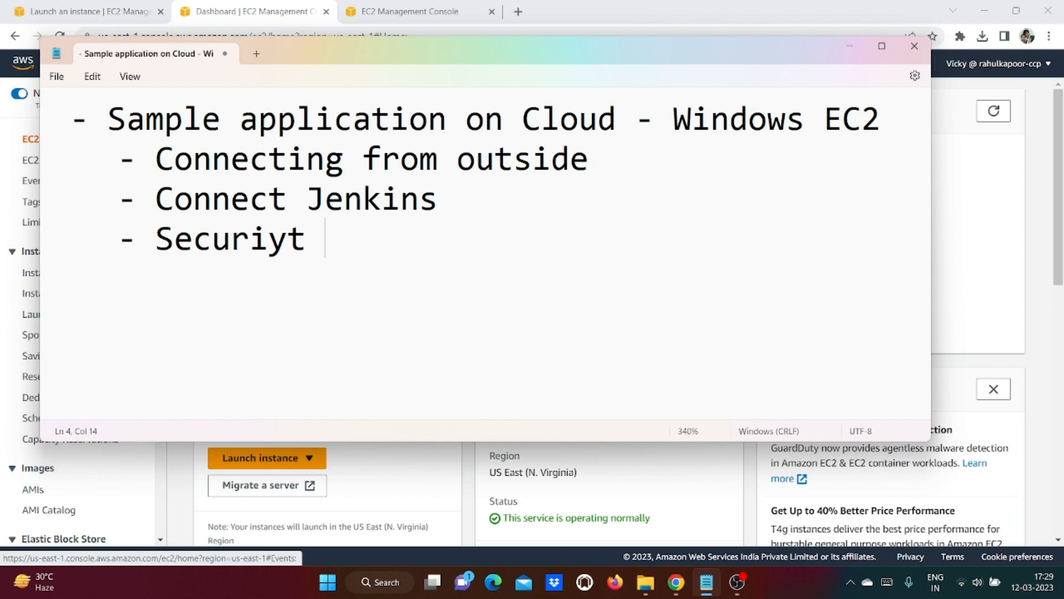
key(BackSpace)
key(BackSpace)
text(ty and Firewall)
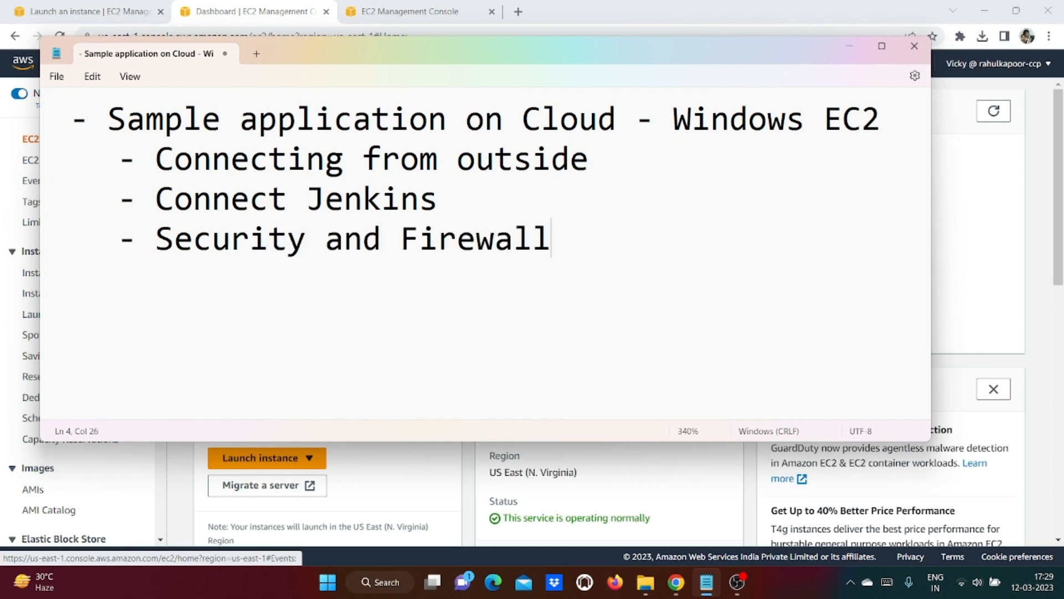
key(Return)
text(-)
key(BackSpace)
text(- Test )
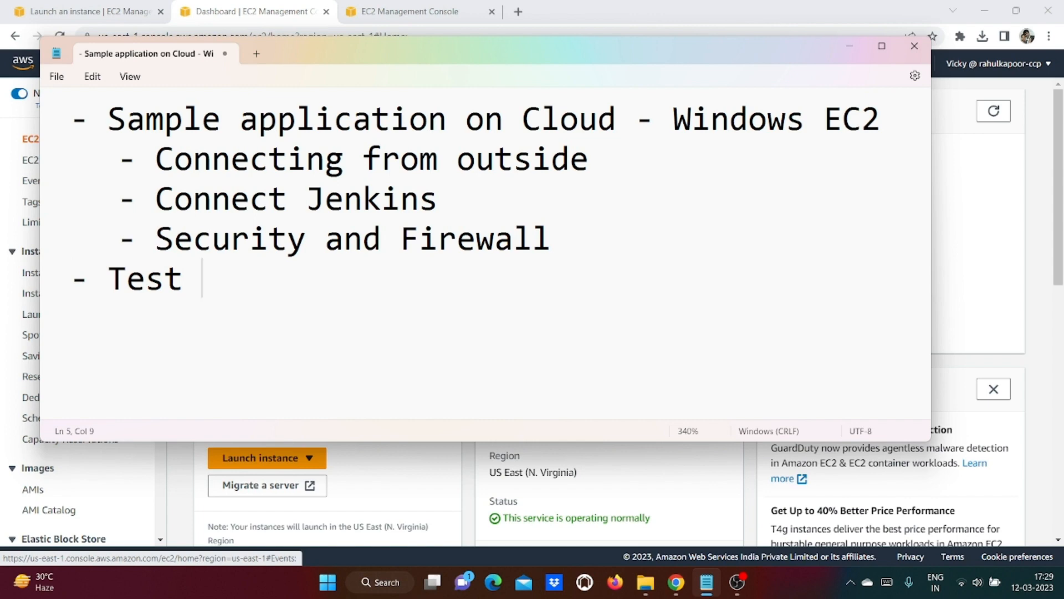
text(from outside)
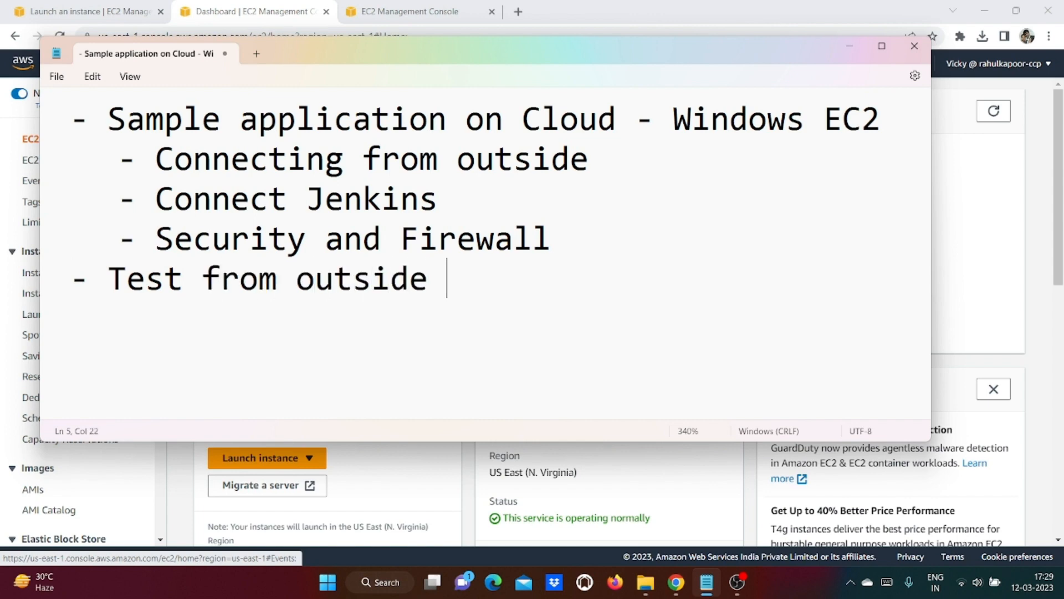
key(BackSpace)
text(, from t)
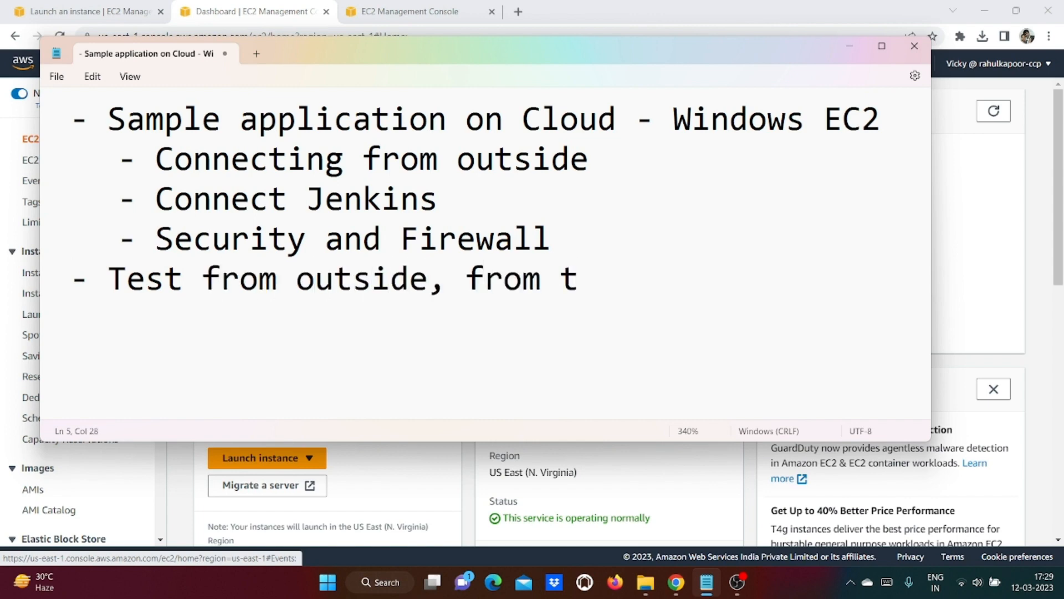
text(he EC2)
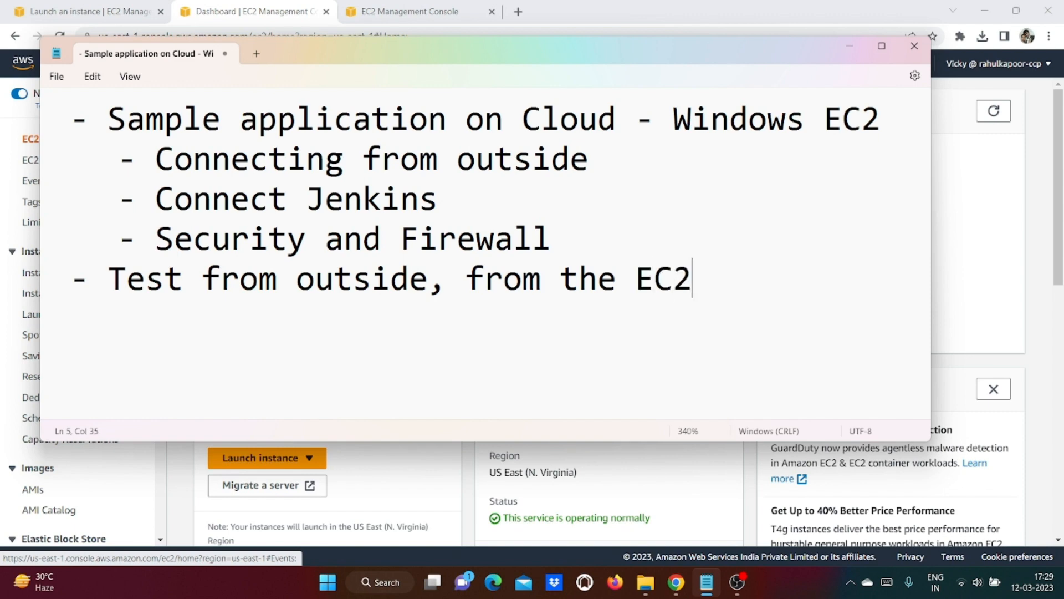
key(Return)
key(Tab)
text(-)
key(BackSpace)
key(BackSpace)
text(- Compare)
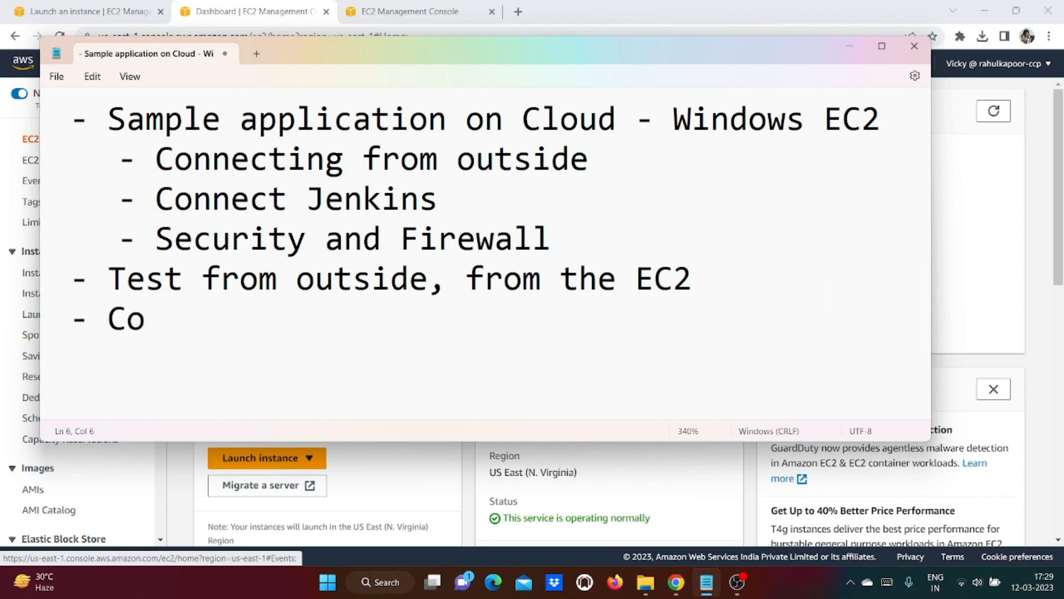
Step: Start a new instance launch from the running instances list and name it MyWindowsInstance
click(847, 47)
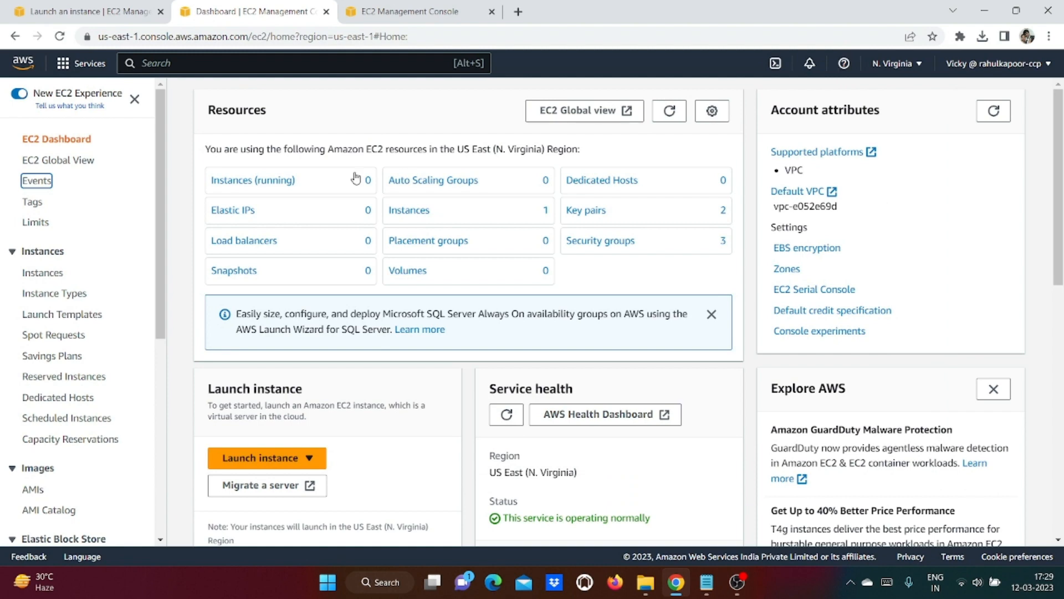
click(267, 180)
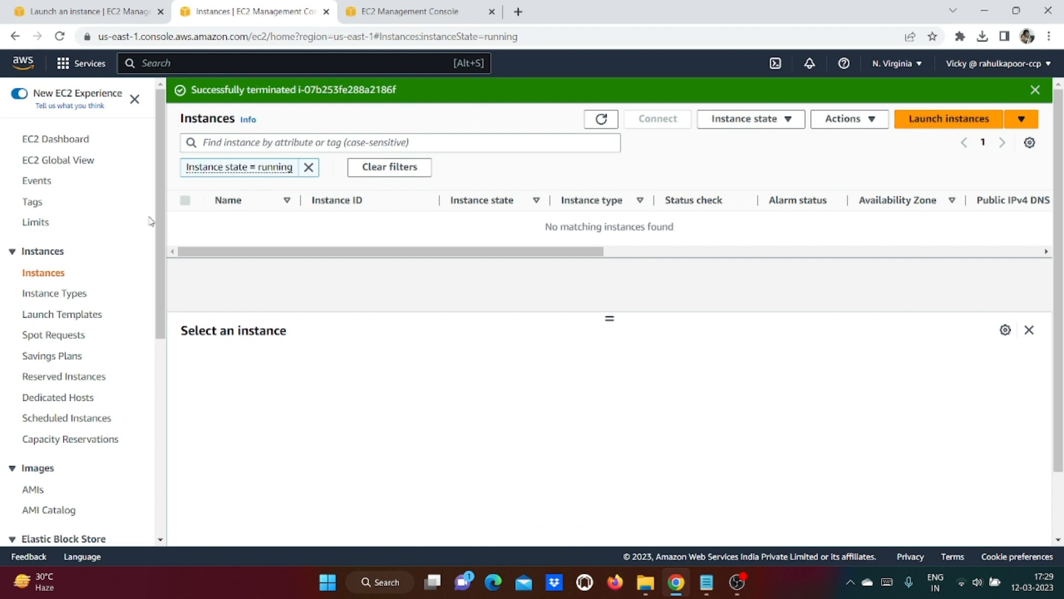
click(929, 123)
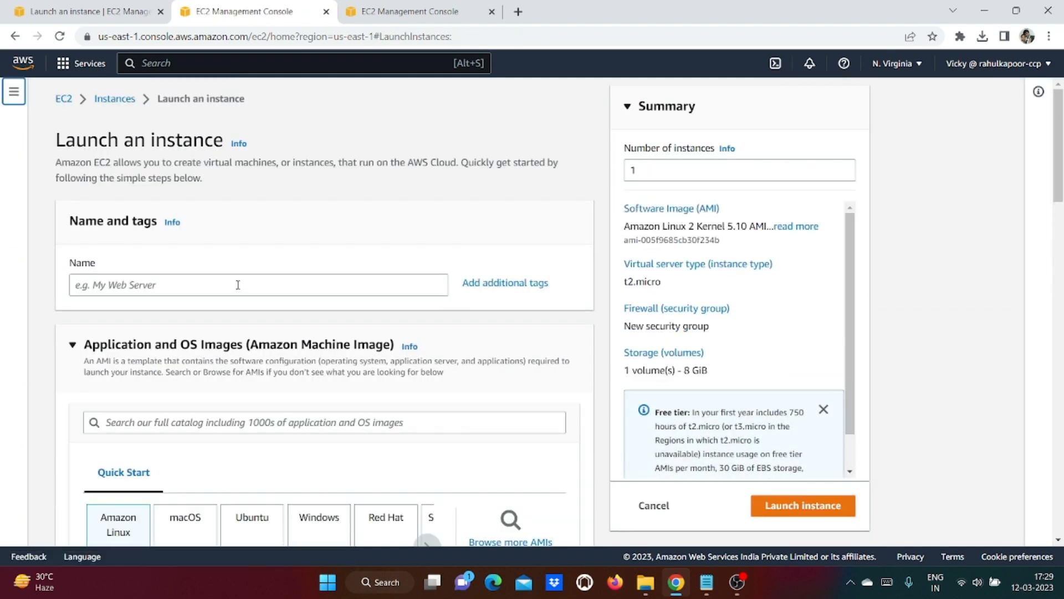
click(238, 285)
text(My)
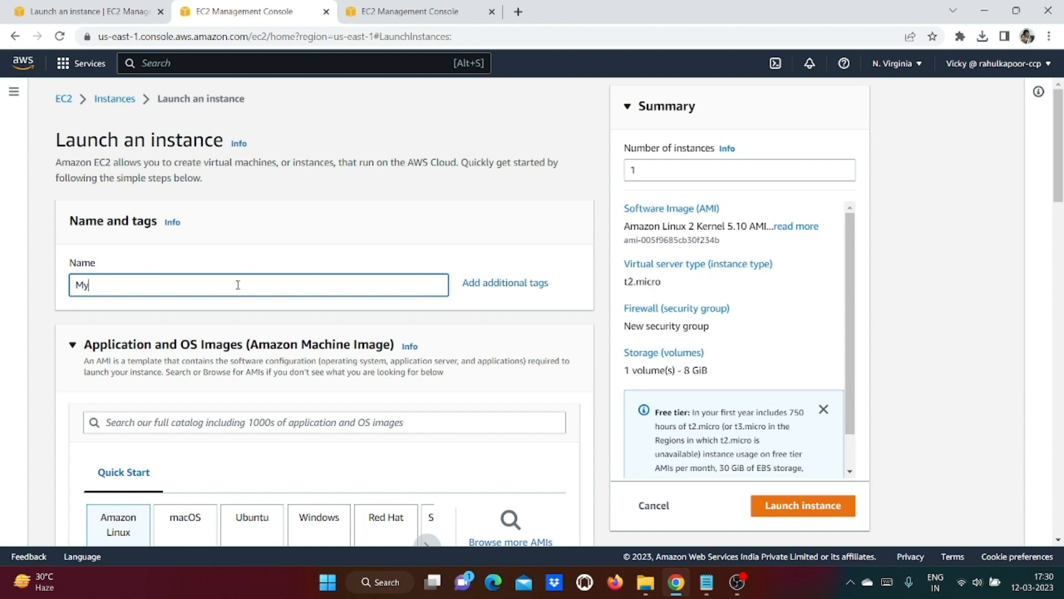
text(WindowsIntance)
key(BackSpace)
key(BackSpace)
key(BackSpace)
text(stance)
Step: Choose the Windows Quick Start image, Microsoft Windows Server 2022 Base
scroll(238, 284, down, 4)
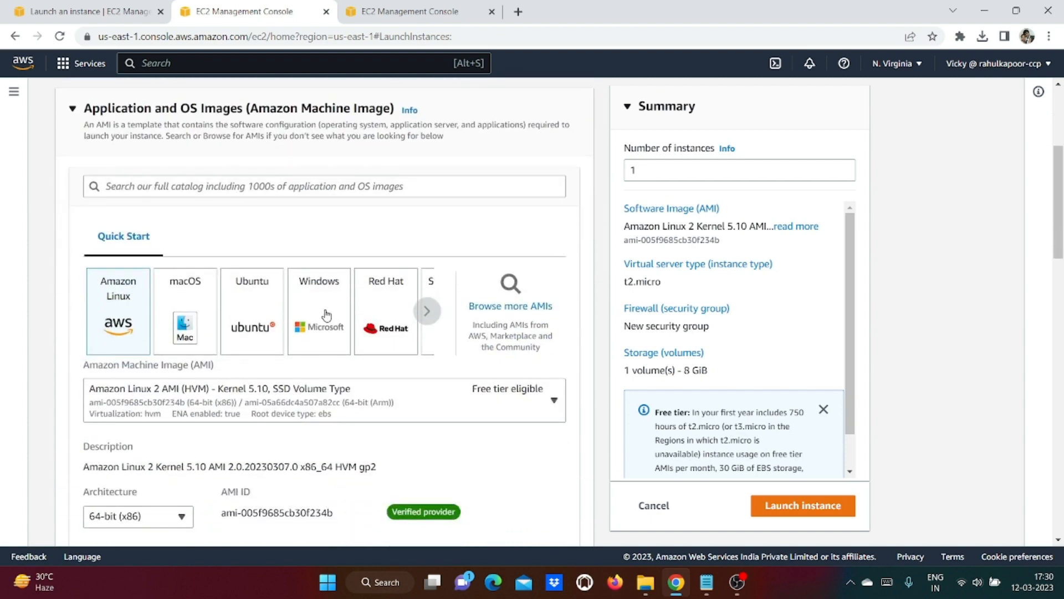
click(327, 315)
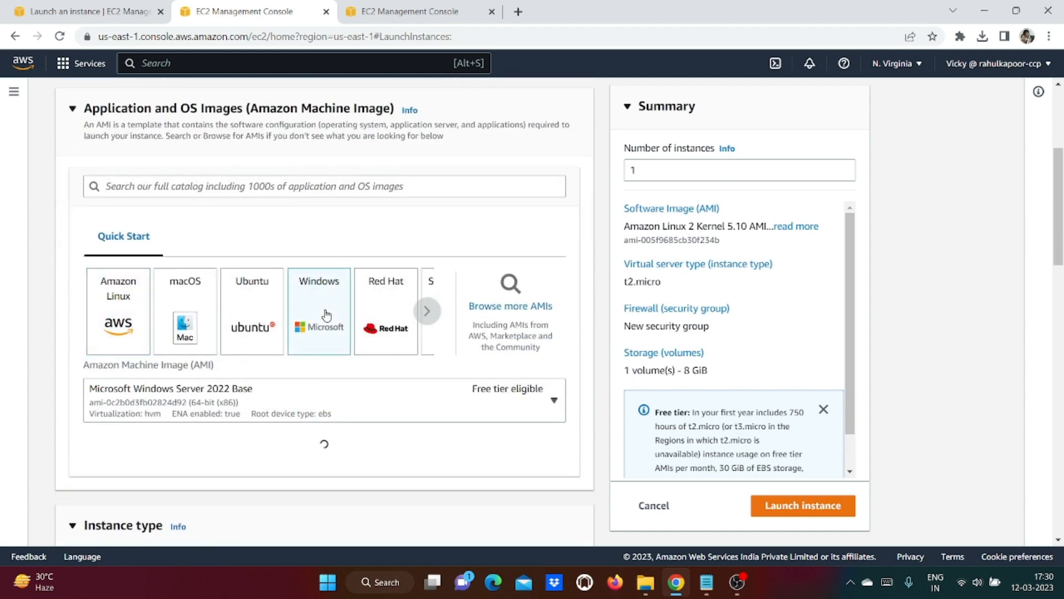
click(554, 397)
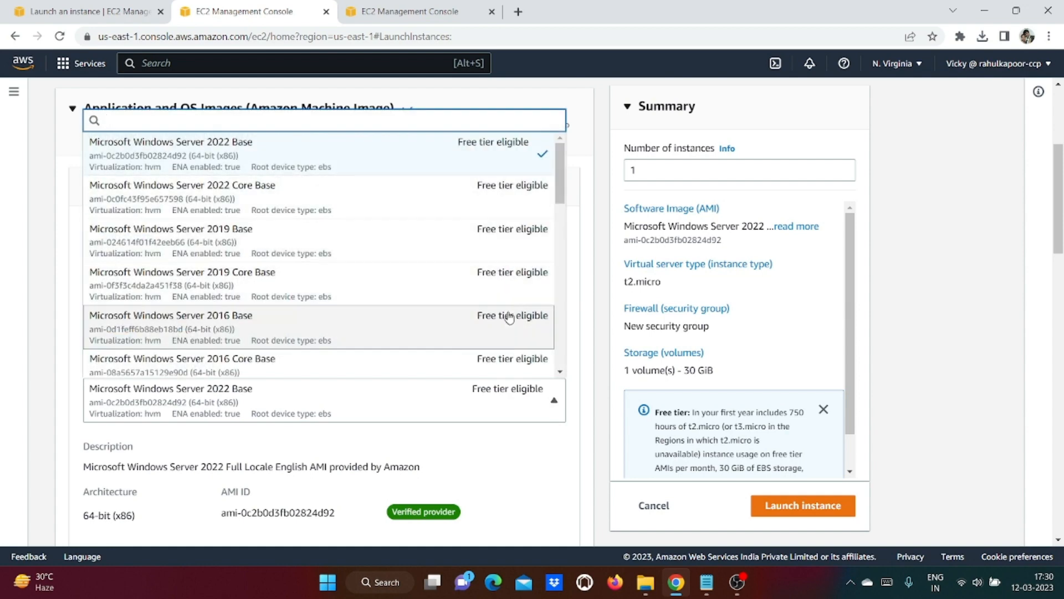
Step: Keep Windows Server 2022 Base and select Wind_KeyPair as the login key pair
click(485, 157)
scroll(149, 385, down, 2)
scroll(149, 385, down, 6)
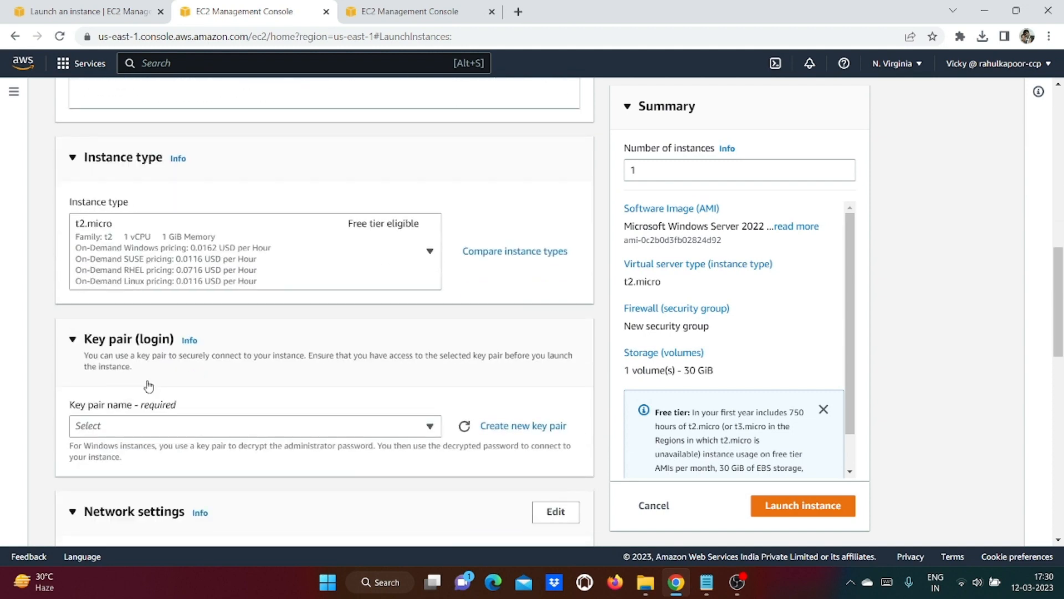
scroll(149, 385, down, 1)
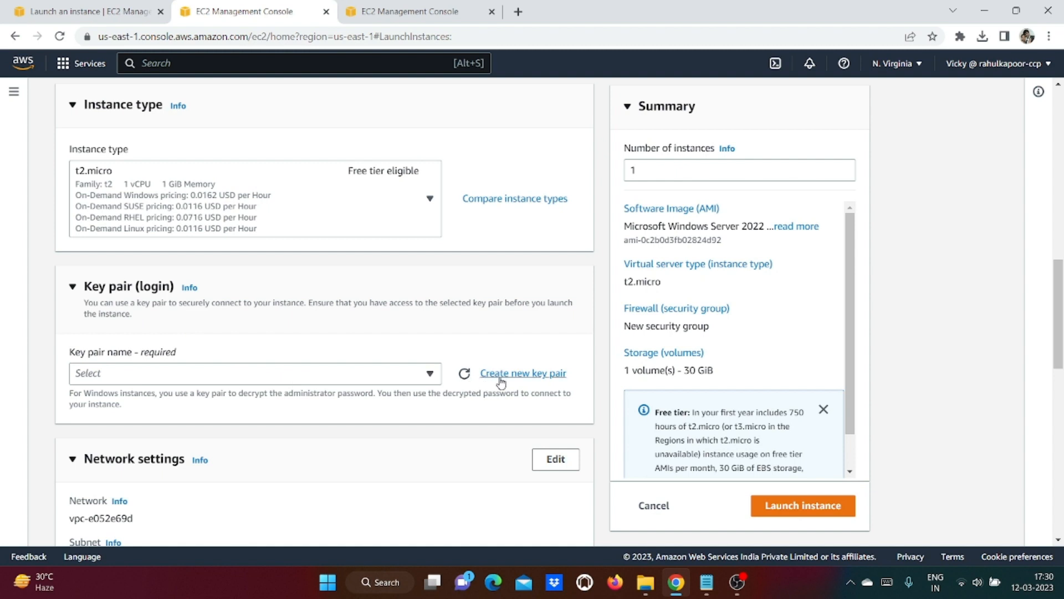
click(417, 374)
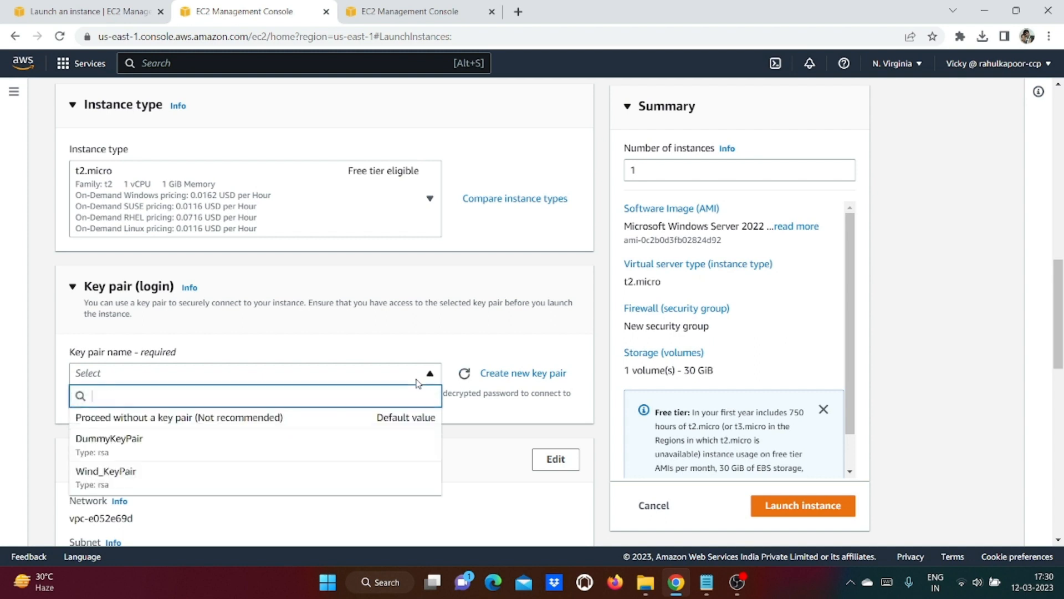
click(118, 478)
Step: Review the network and storage settings and launch the instance
scroll(427, 391, down, 5)
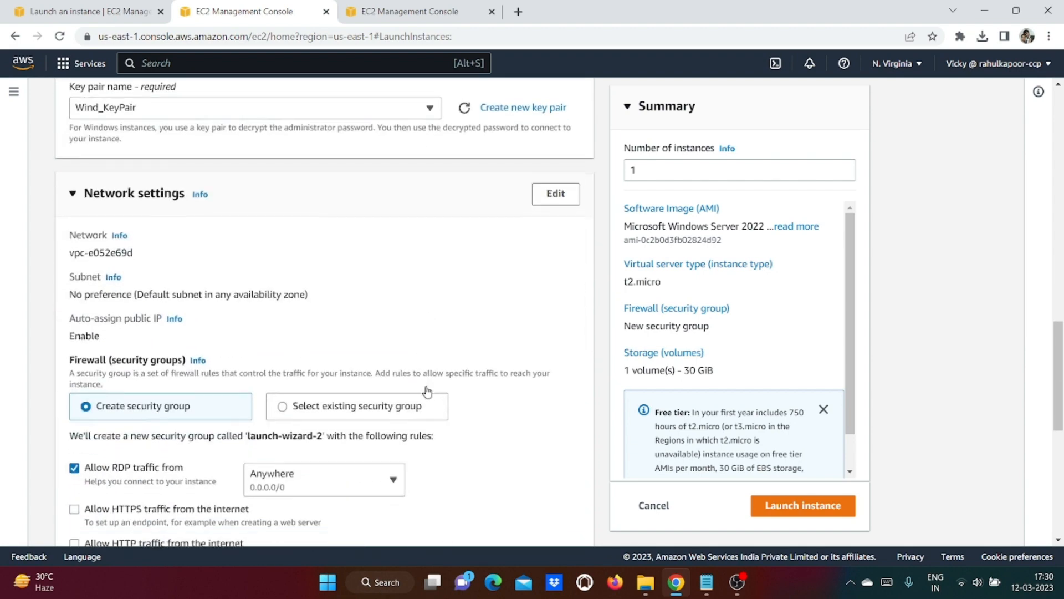
scroll(427, 391, down, 4)
scroll(427, 390, down, 4)
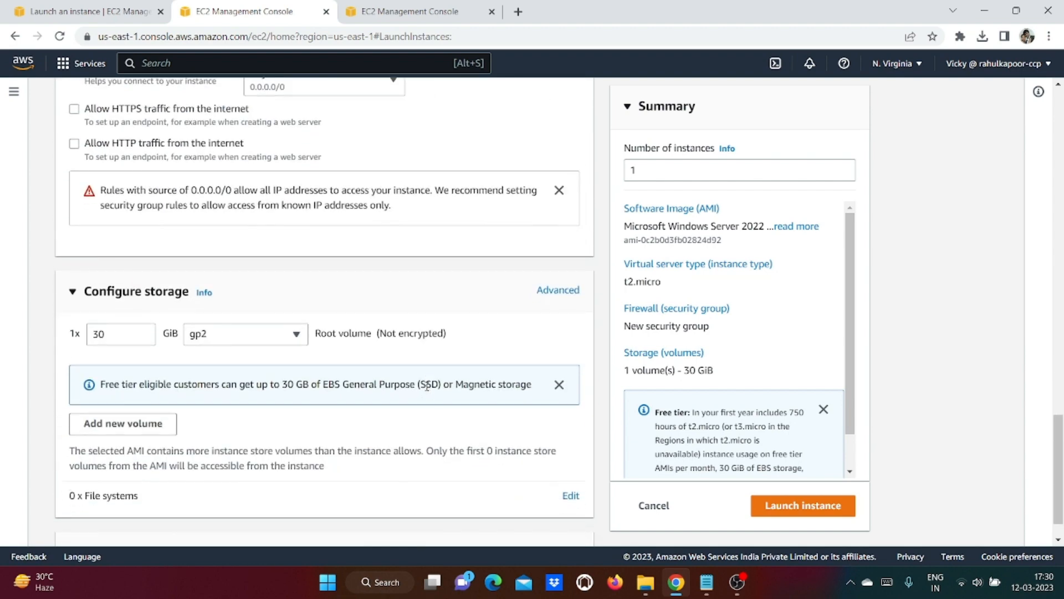
scroll(428, 391, up, 15)
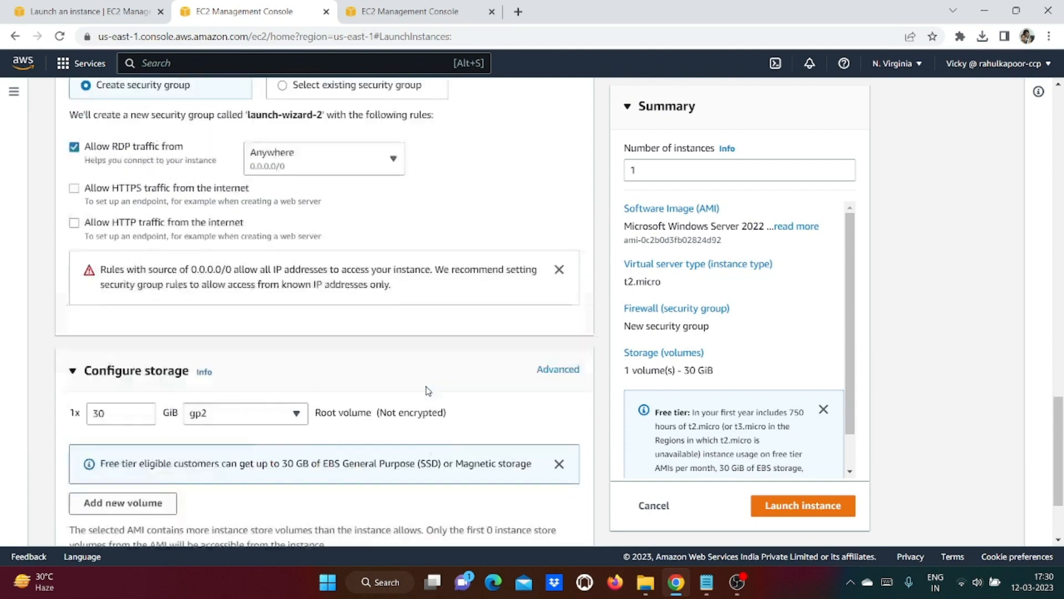
click(782, 518)
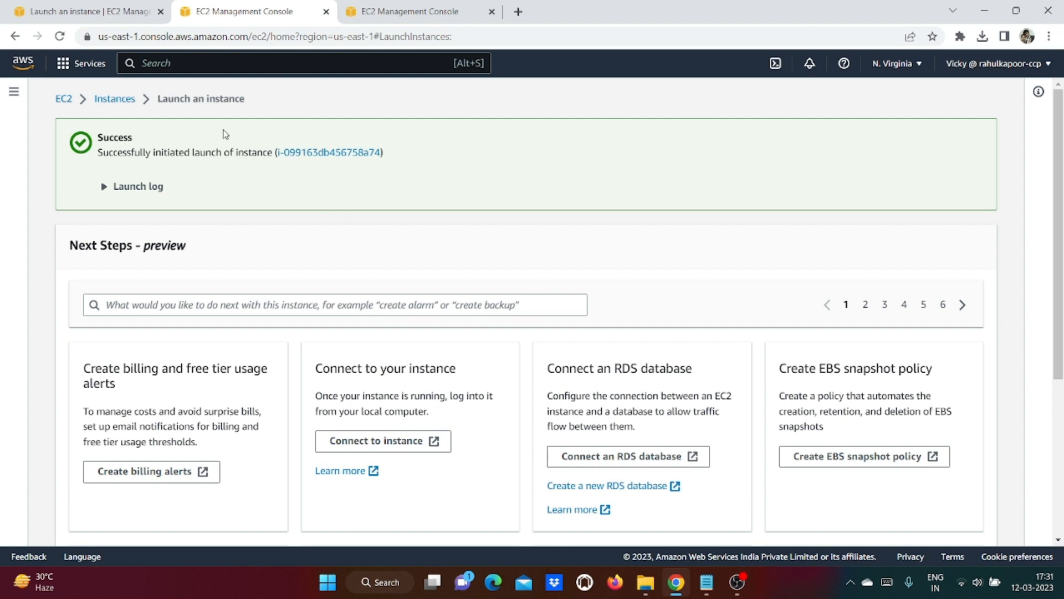
Step: Look for the new instance through the EC2 dashboard, the refreshed running list and Global View
click(64, 100)
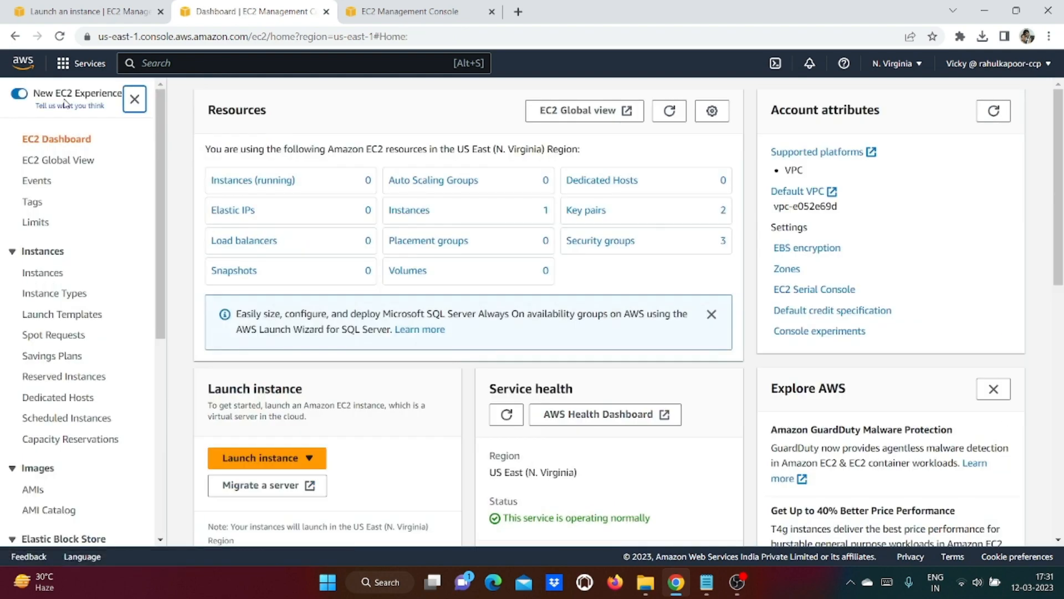
click(262, 186)
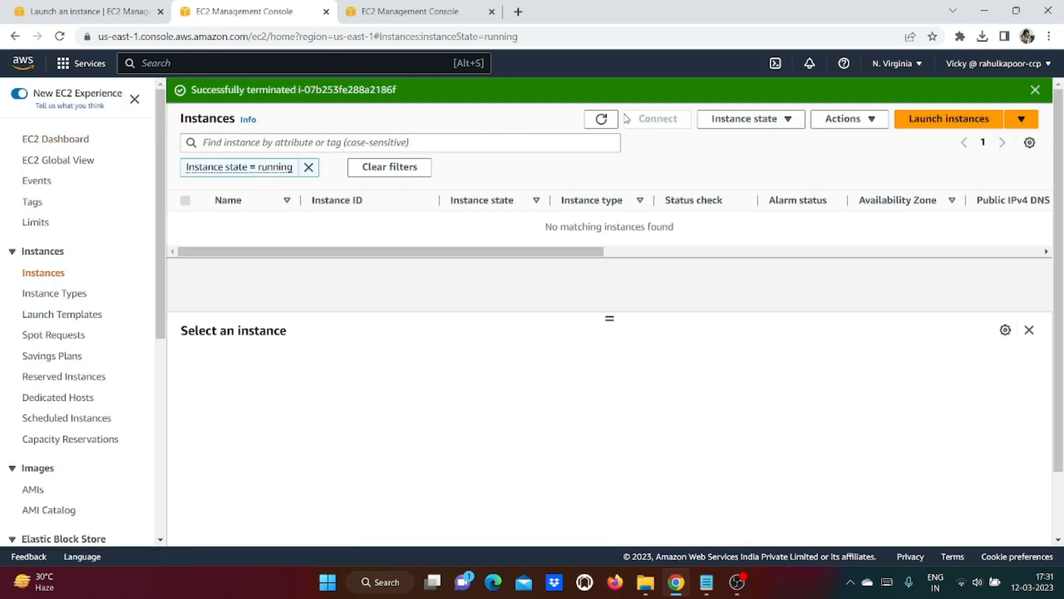
click(601, 119)
click(39, 146)
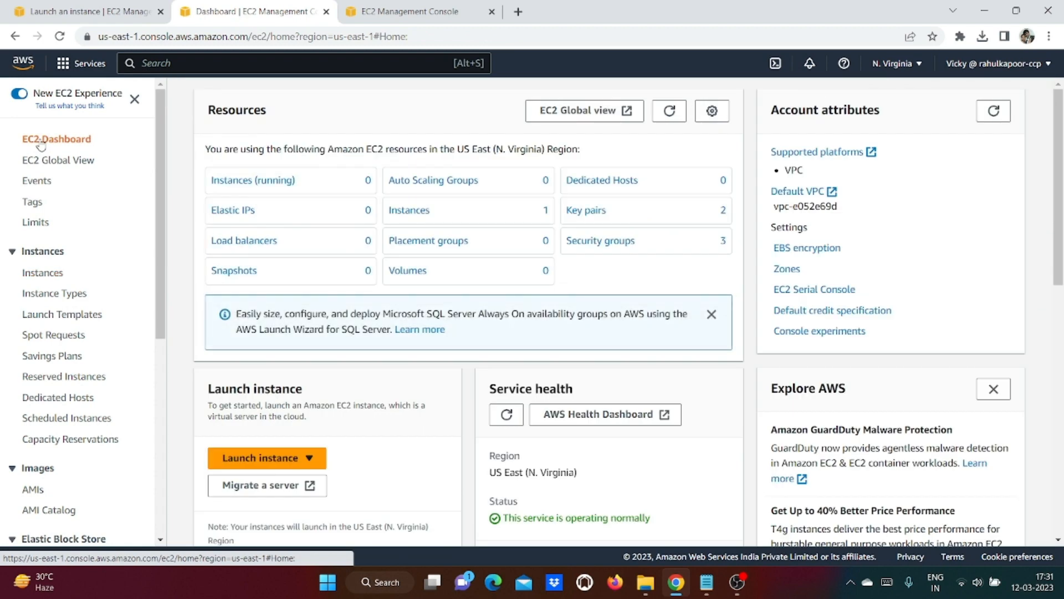
click(37, 164)
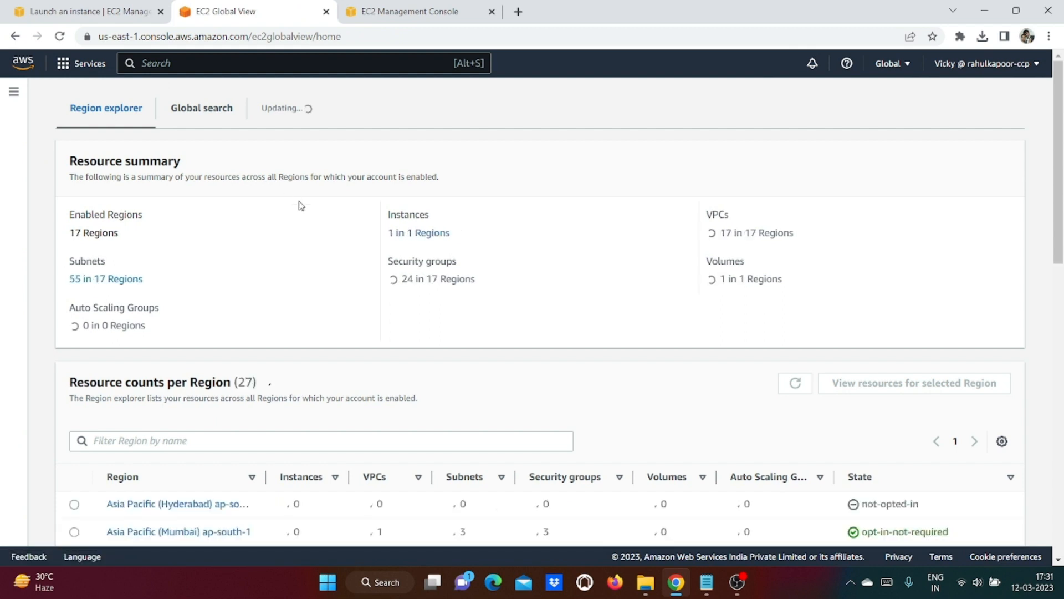
click(409, 233)
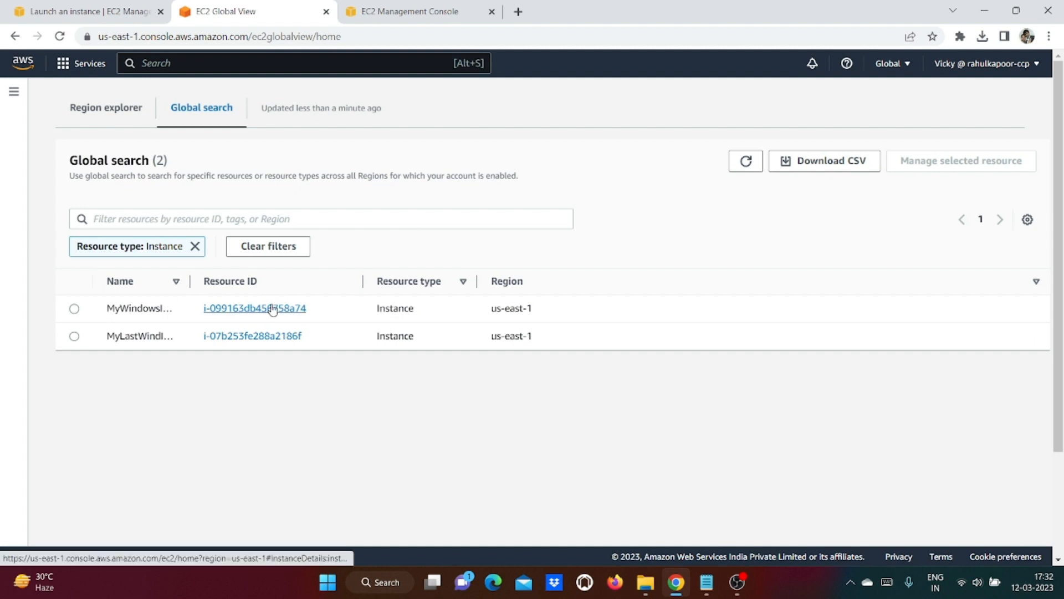
click(241, 317)
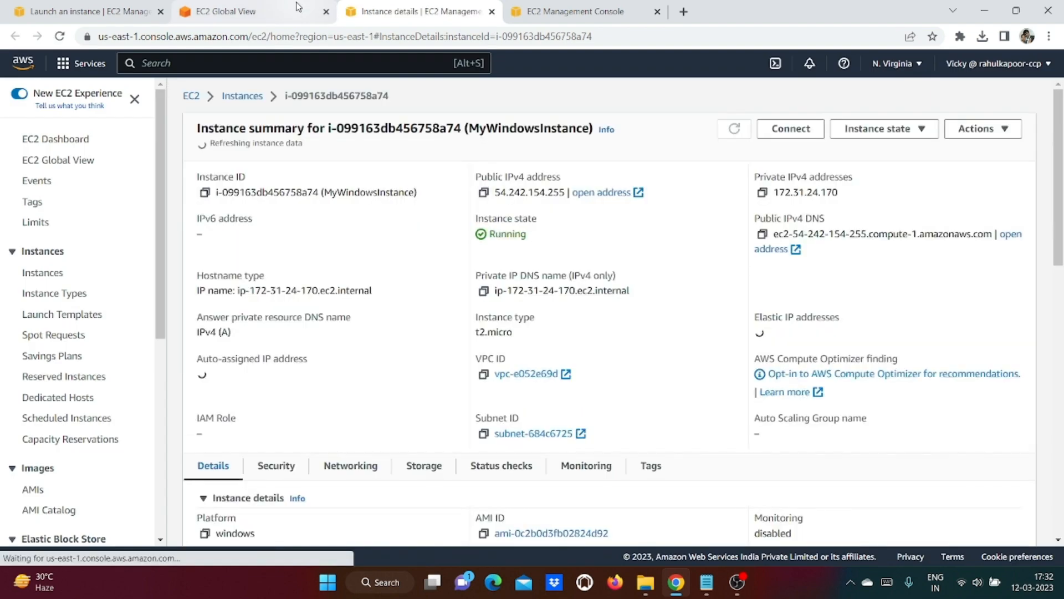
click(295, 9)
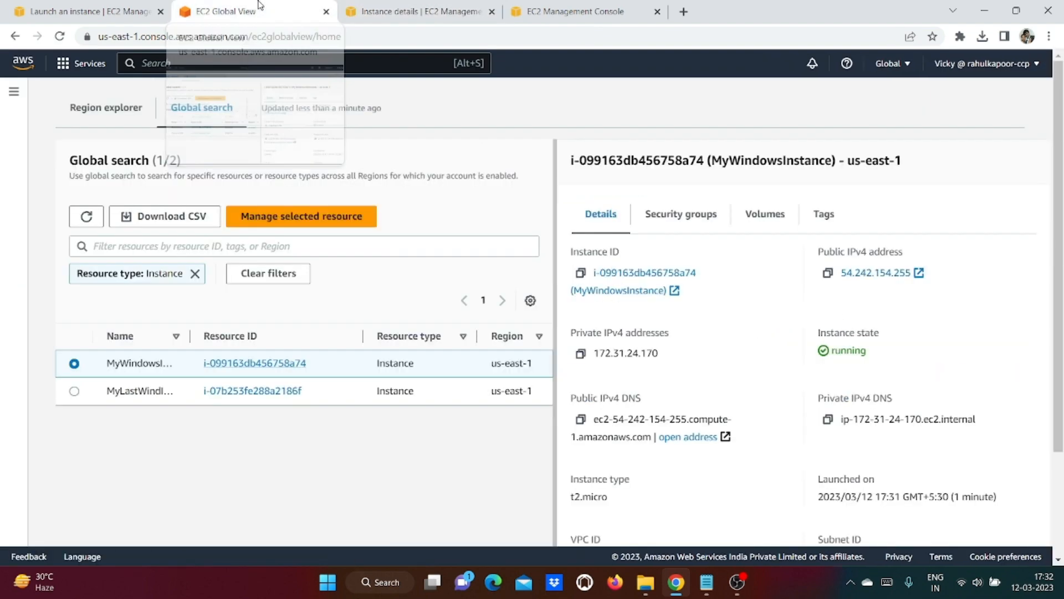
Step: Back in EC2, list running instances, select MyWindowsInstance and enlarge its details pane
click(142, 64)
text(ec2)
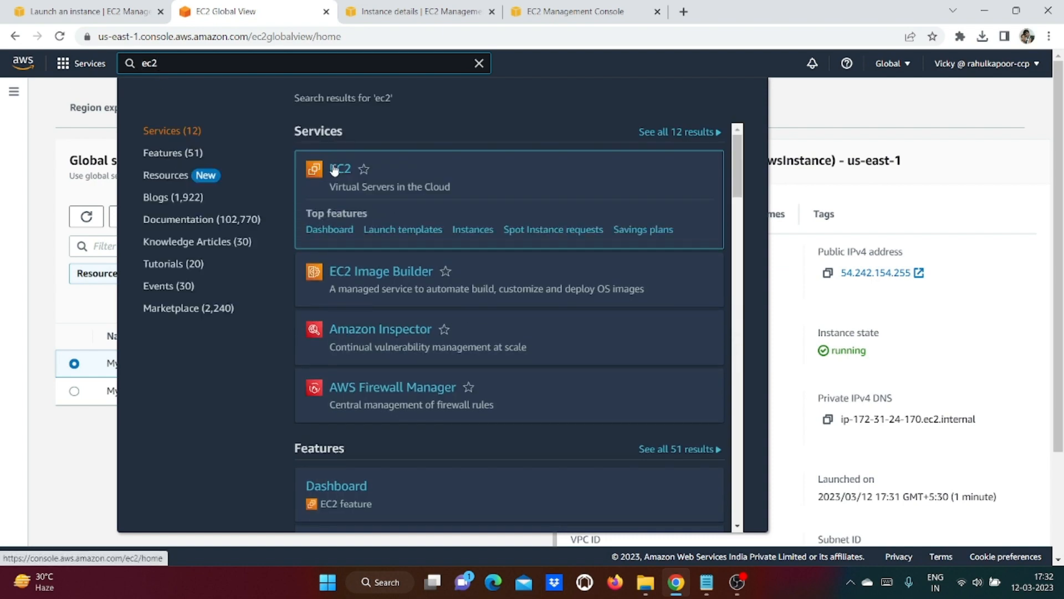
click(340, 169)
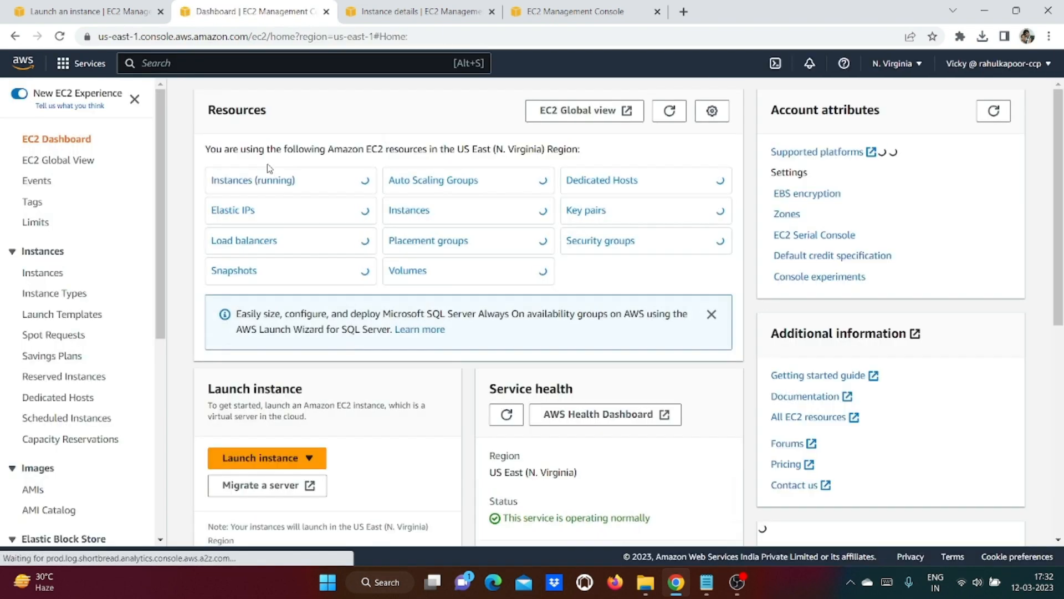
click(253, 178)
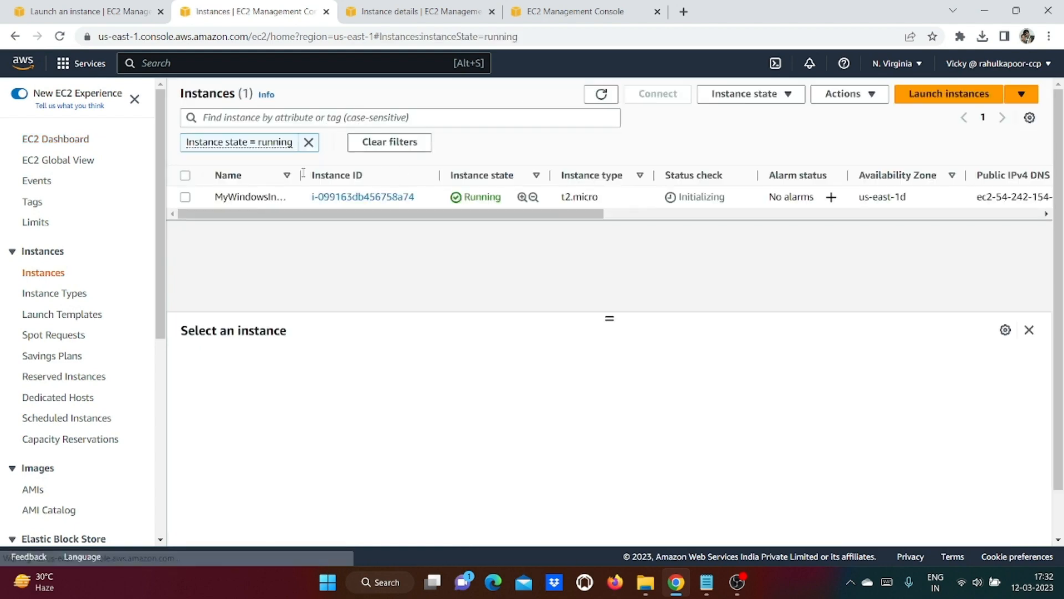
click(186, 198)
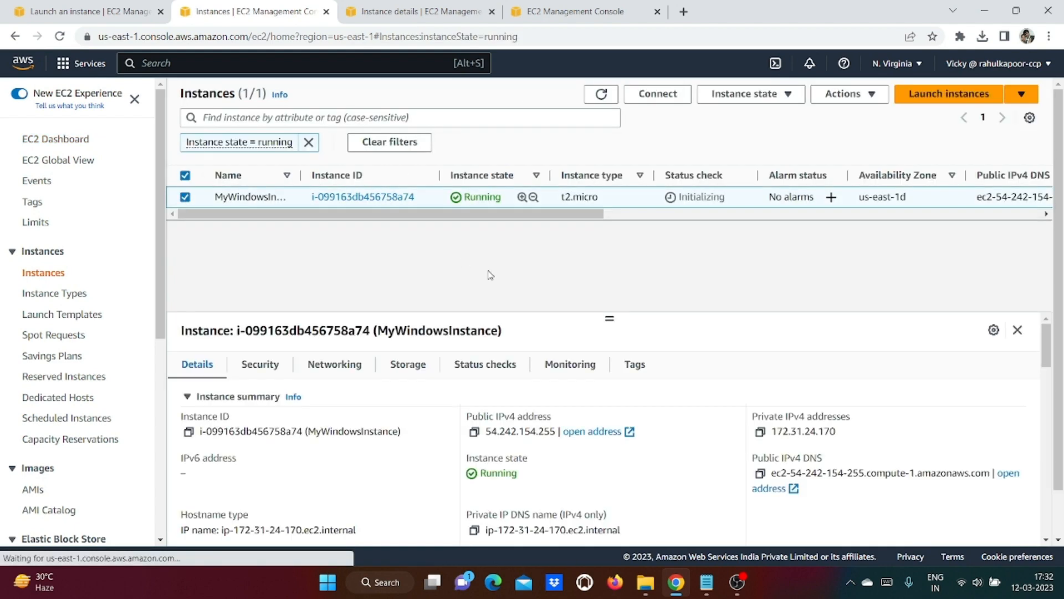
drag(609, 319, 610, 257)
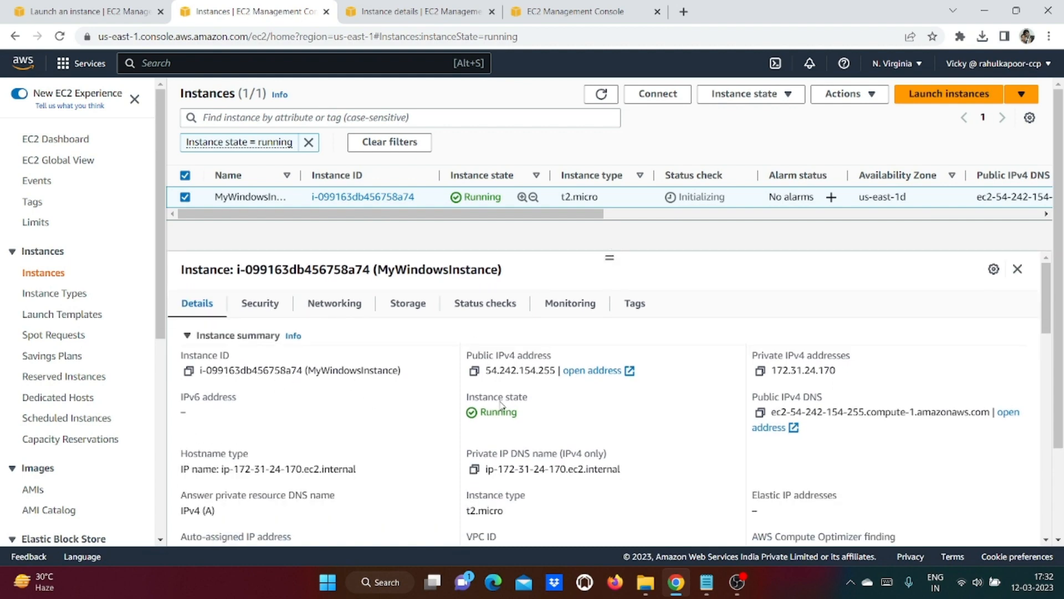
Step: Show MyWindowsInstance's Security details with its single inbound RDP rule on port 3389
scroll(613, 444, down, 4)
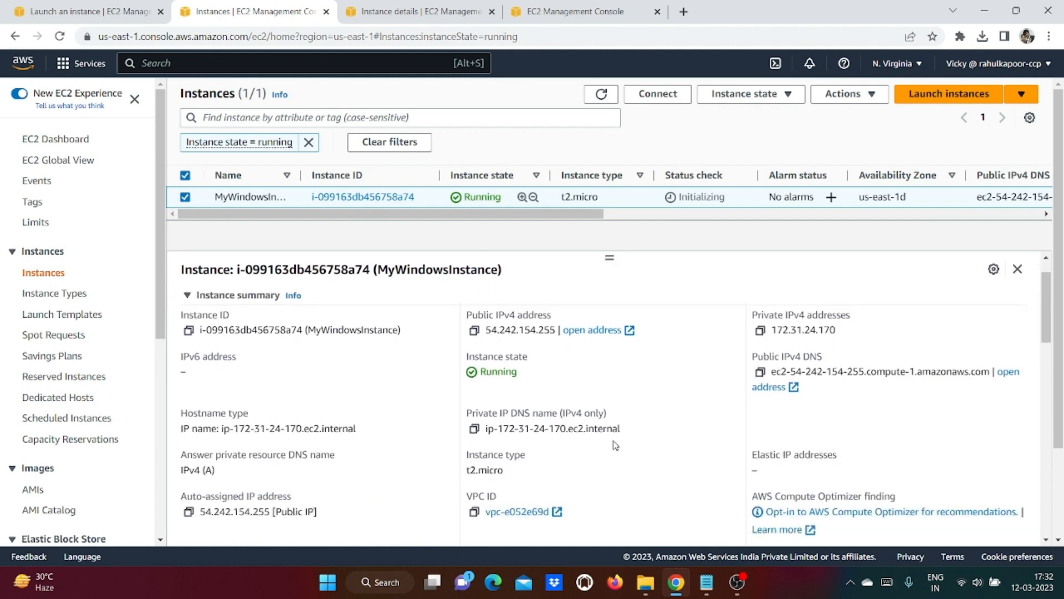
scroll(616, 445, up, 4)
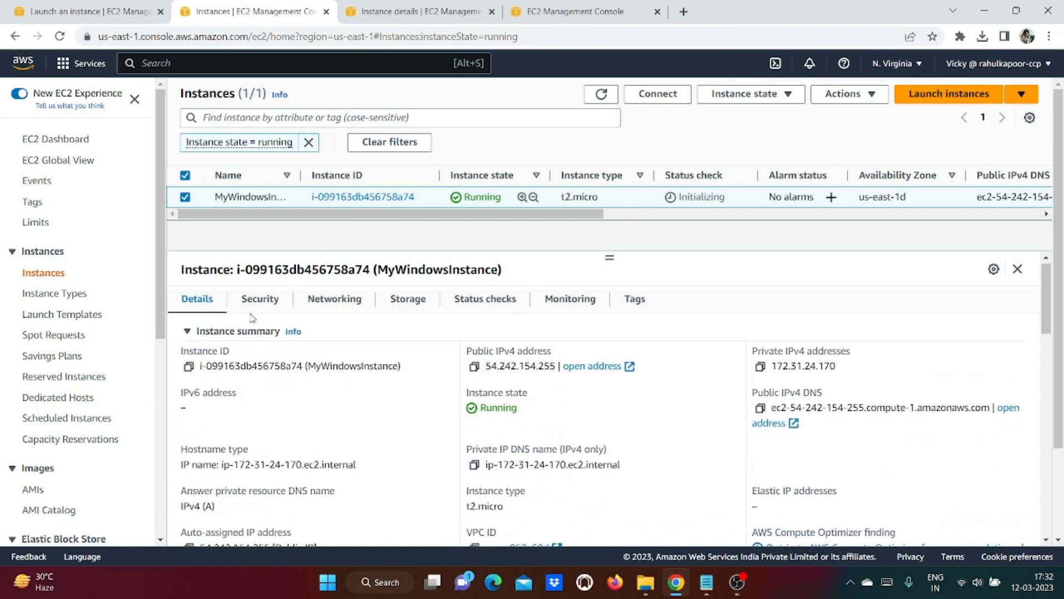
click(260, 299)
scroll(692, 480, down, 1)
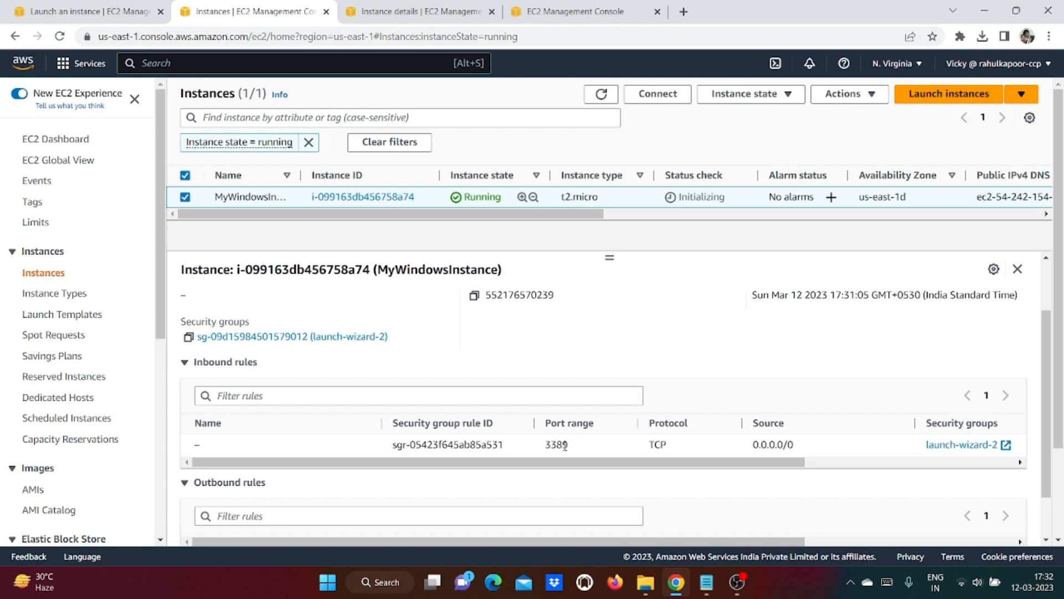
Step: After refreshing and reselecting the instance, open the launch-wizard-2 security group in a new tab
click(612, 97)
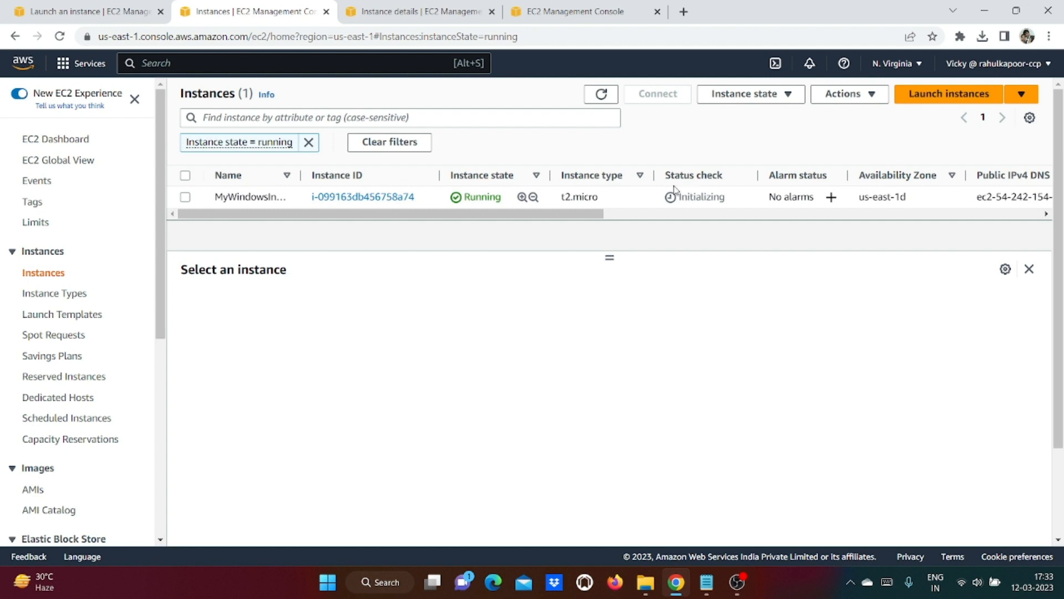
click(185, 198)
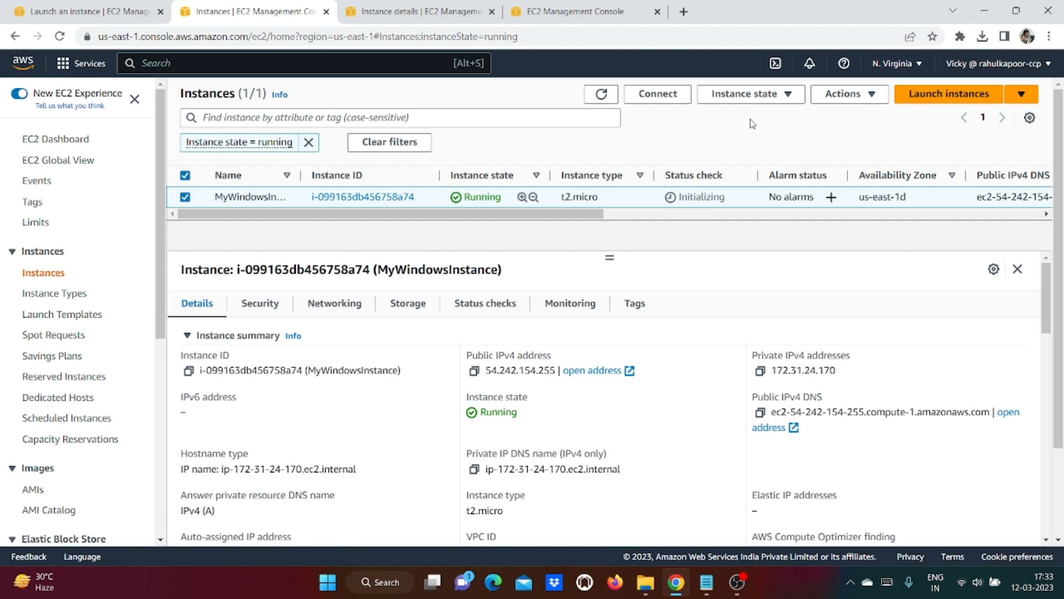
click(259, 306)
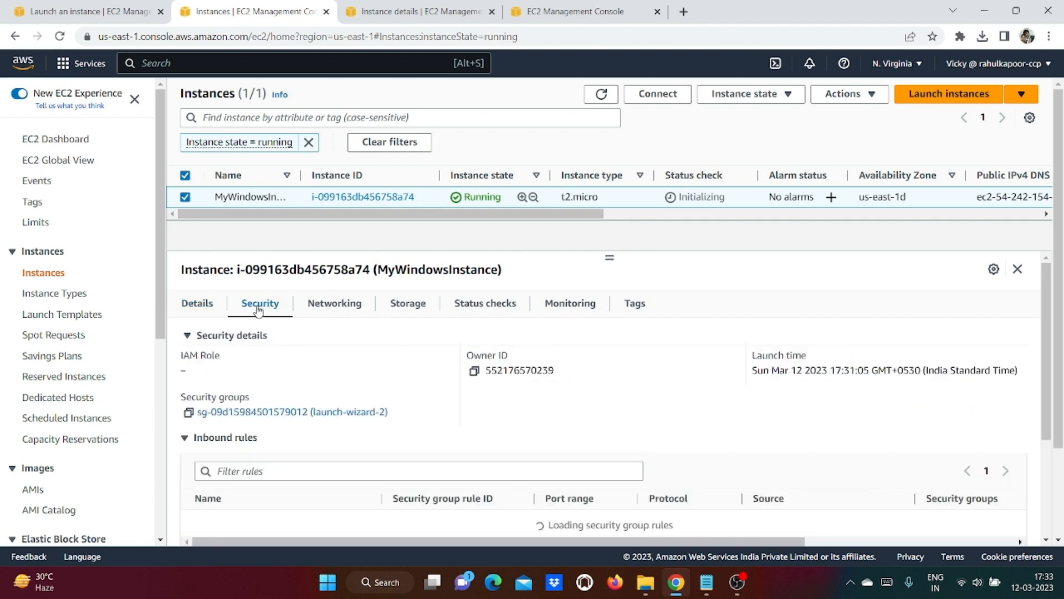
scroll(837, 445, down, 1)
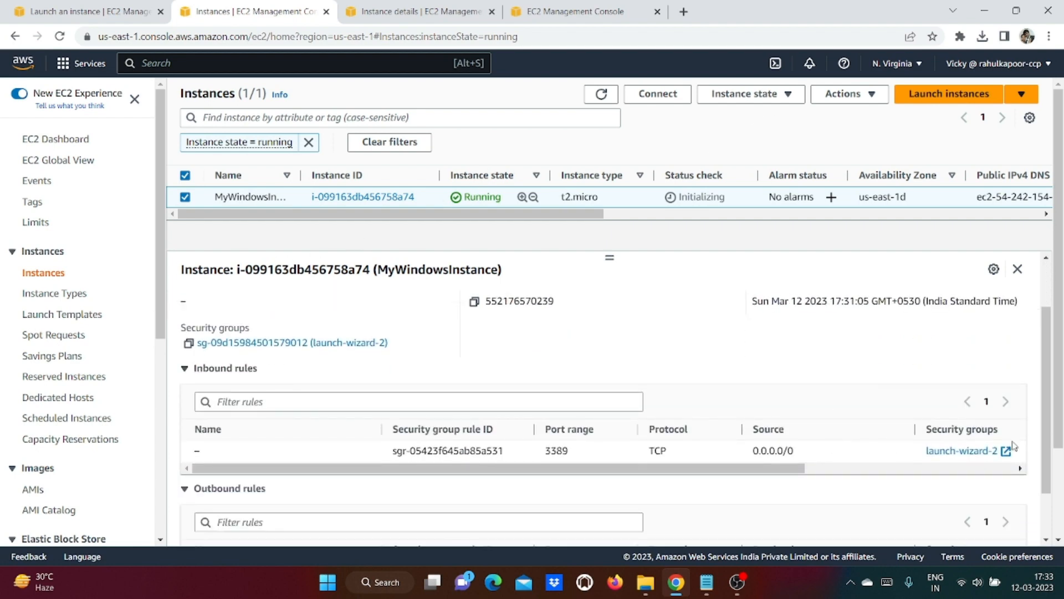
scroll(902, 437, down, 1)
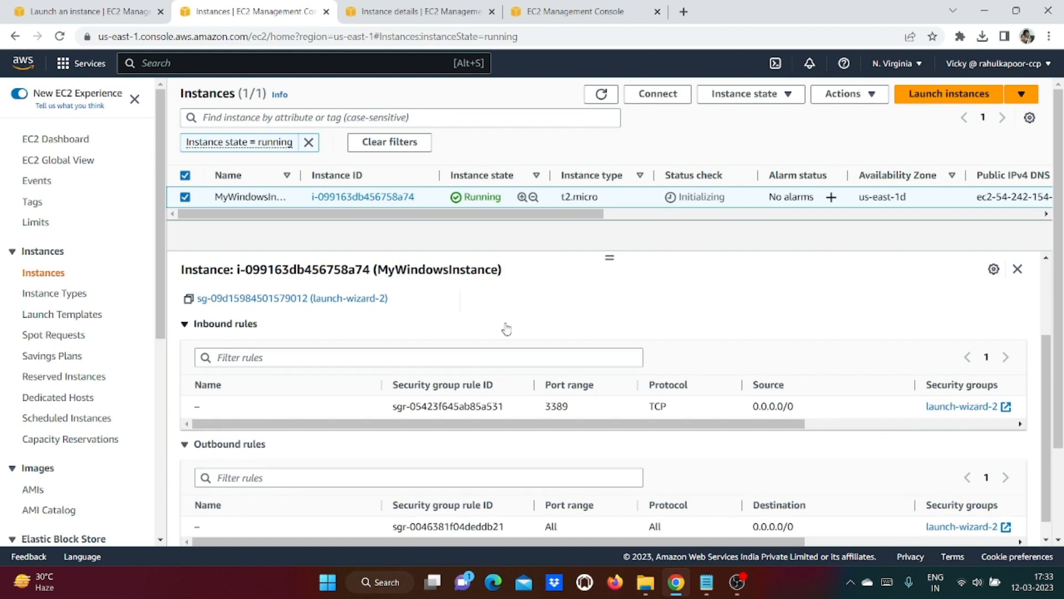
right_click(368, 300)
click(384, 313)
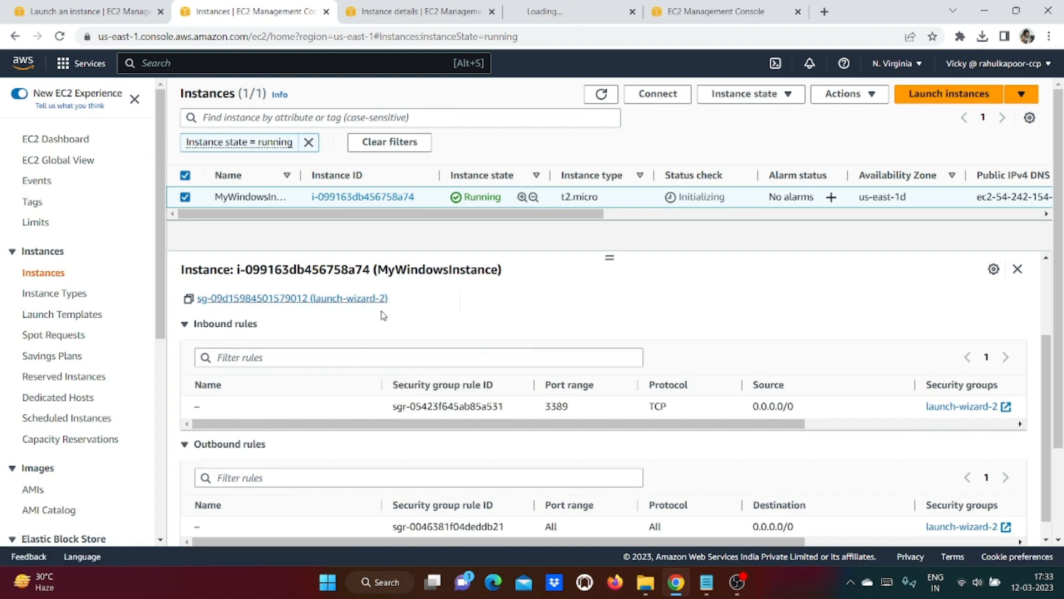
Step: Add an HTTP port 80 inbound rule with source My IP to launch-wizard-2 and save
click(561, 12)
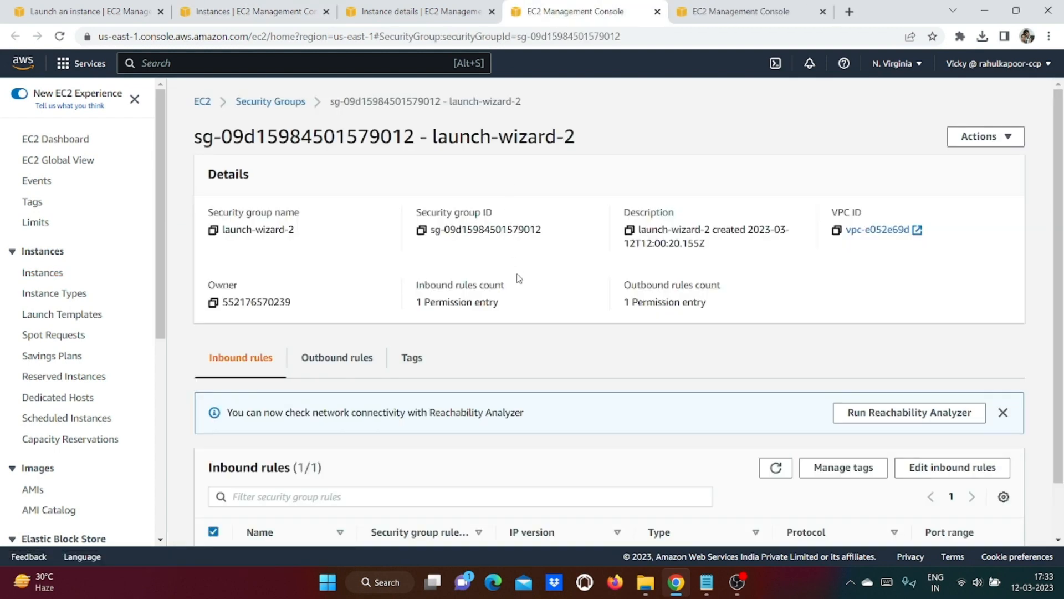
scroll(516, 278, down, 1)
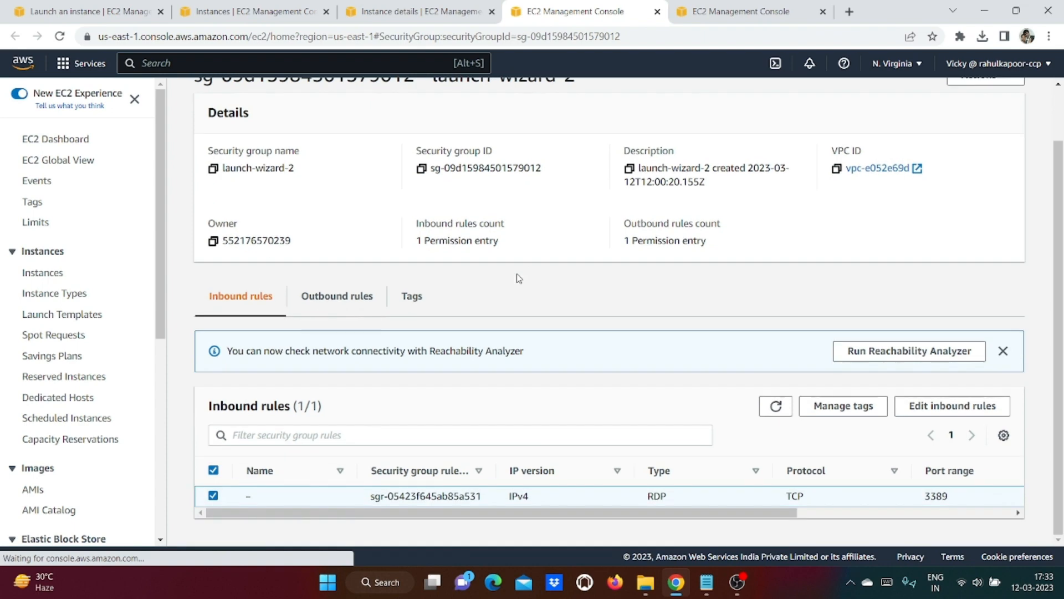
click(948, 407)
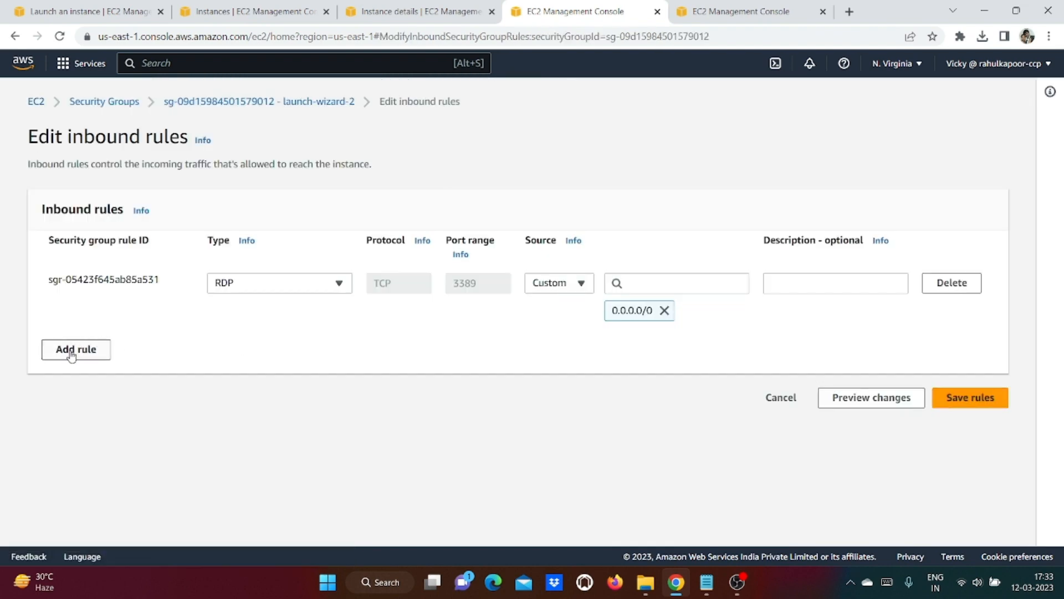
click(70, 351)
click(248, 339)
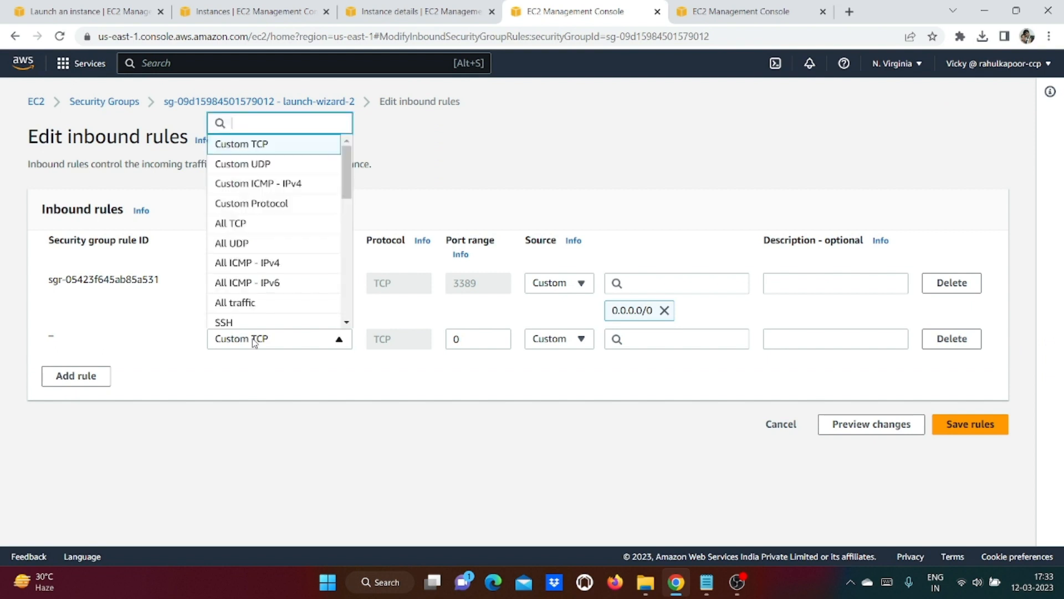
scroll(268, 279, down, 3)
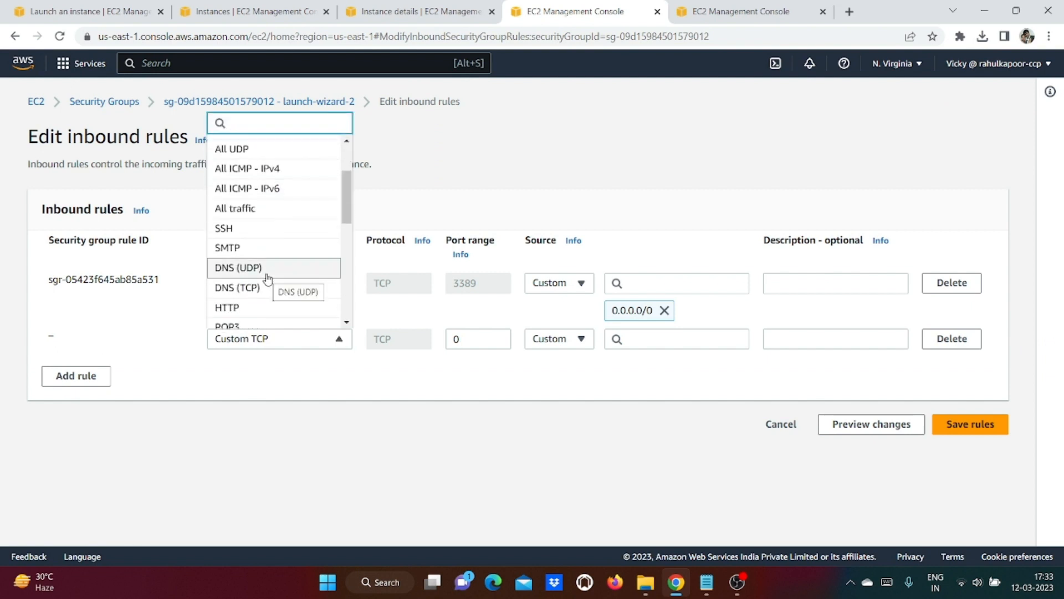
click(253, 308)
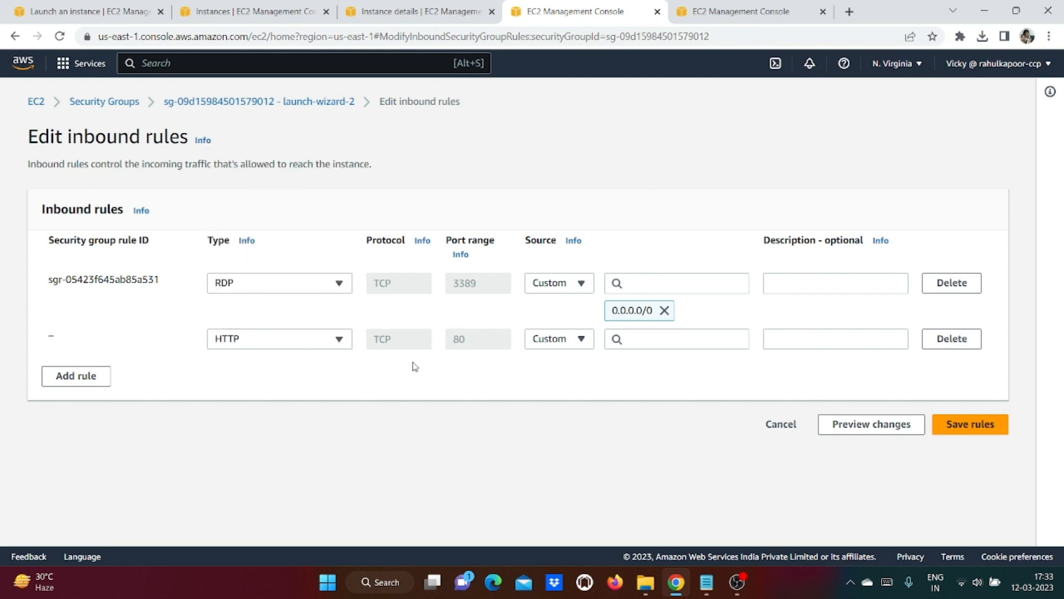
click(554, 339)
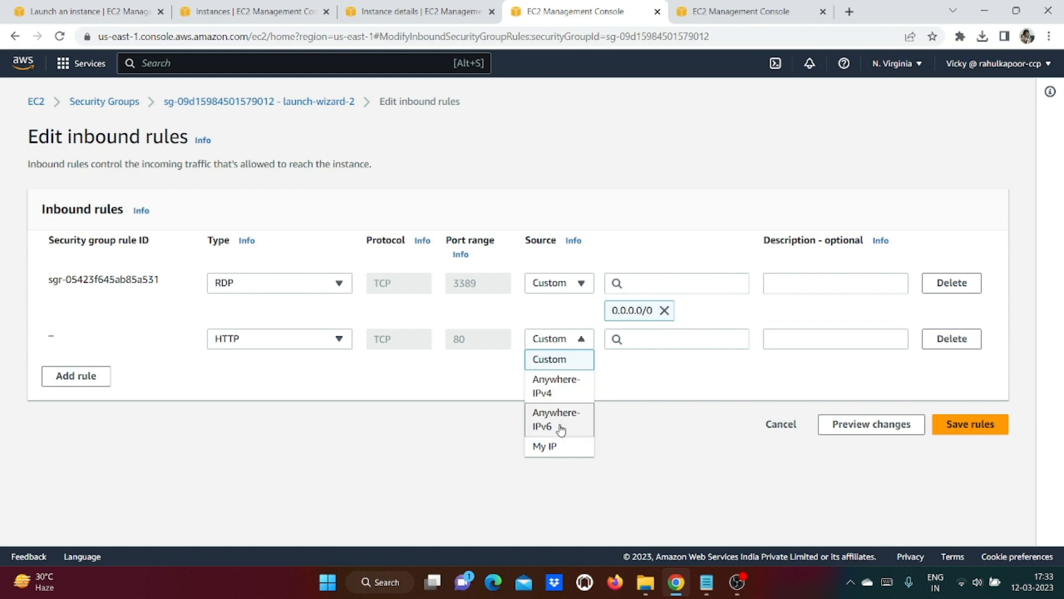
click(555, 446)
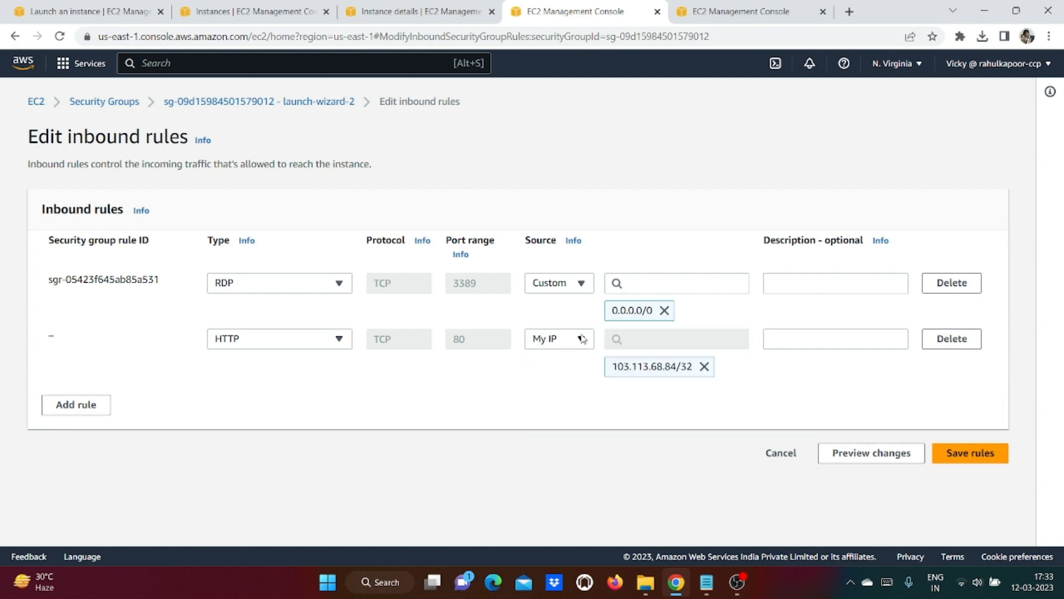
click(968, 453)
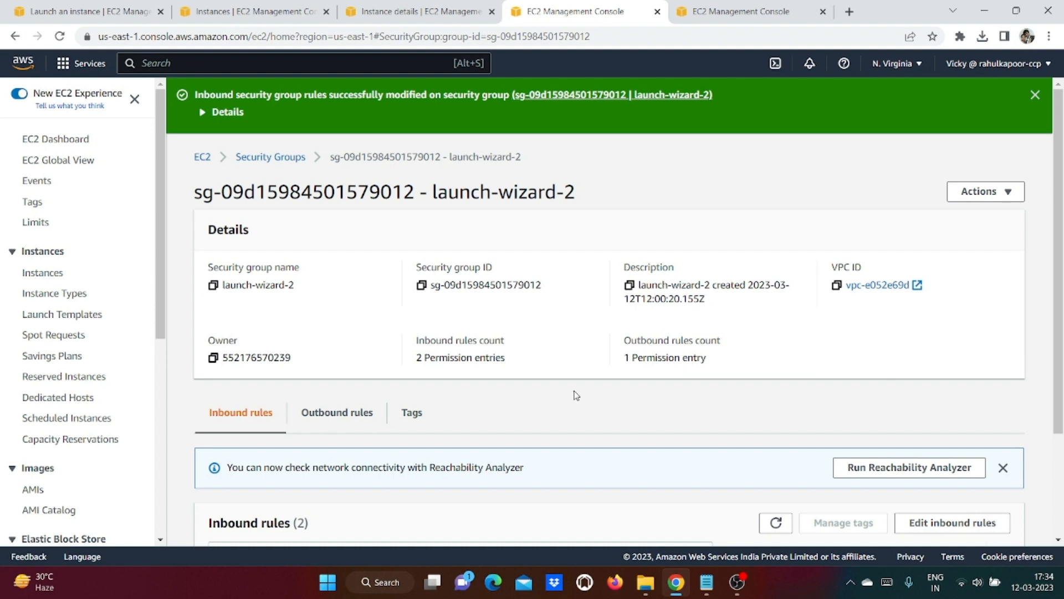
Step: Select MyWindowsInstance and open the Get password page for its RDP client connection
click(247, 10)
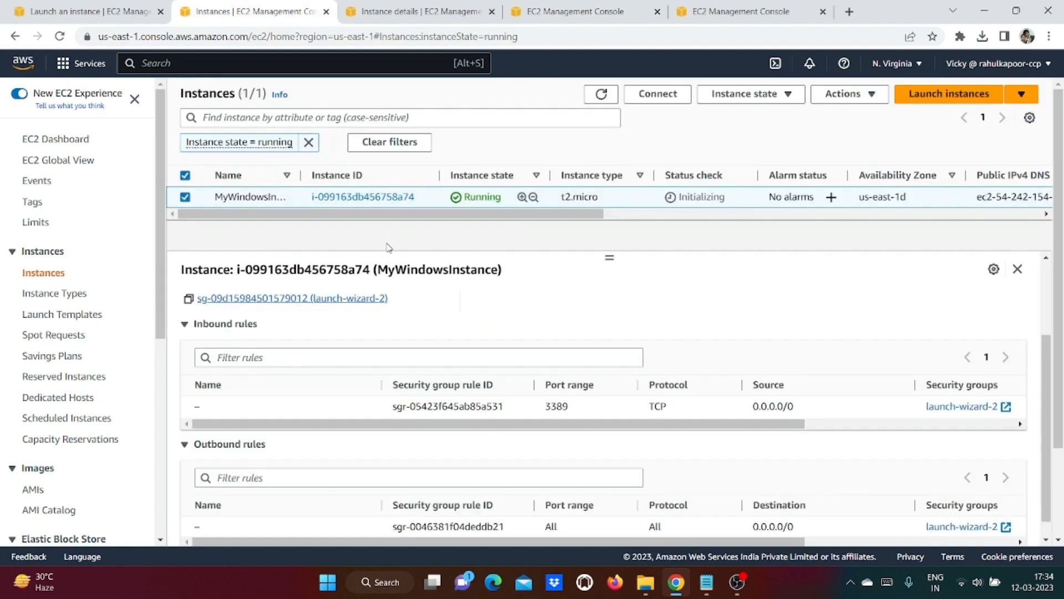
click(603, 95)
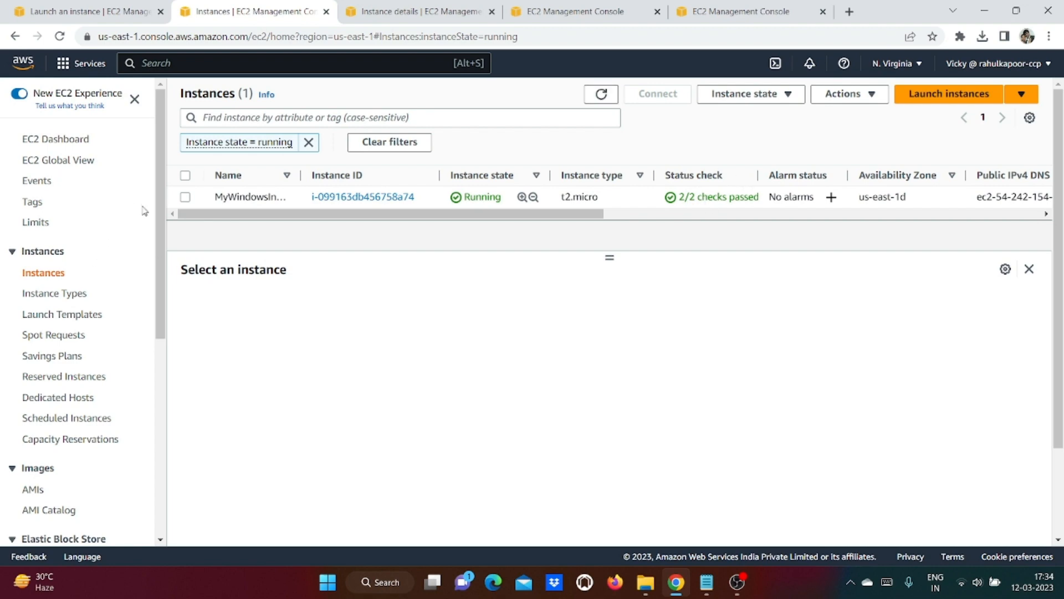
click(186, 197)
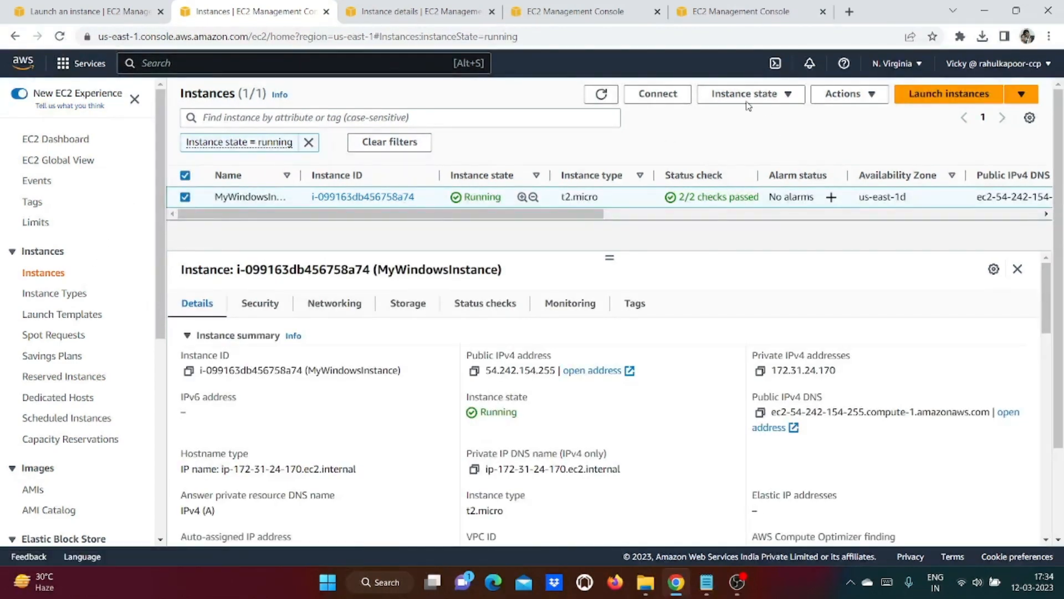
click(658, 94)
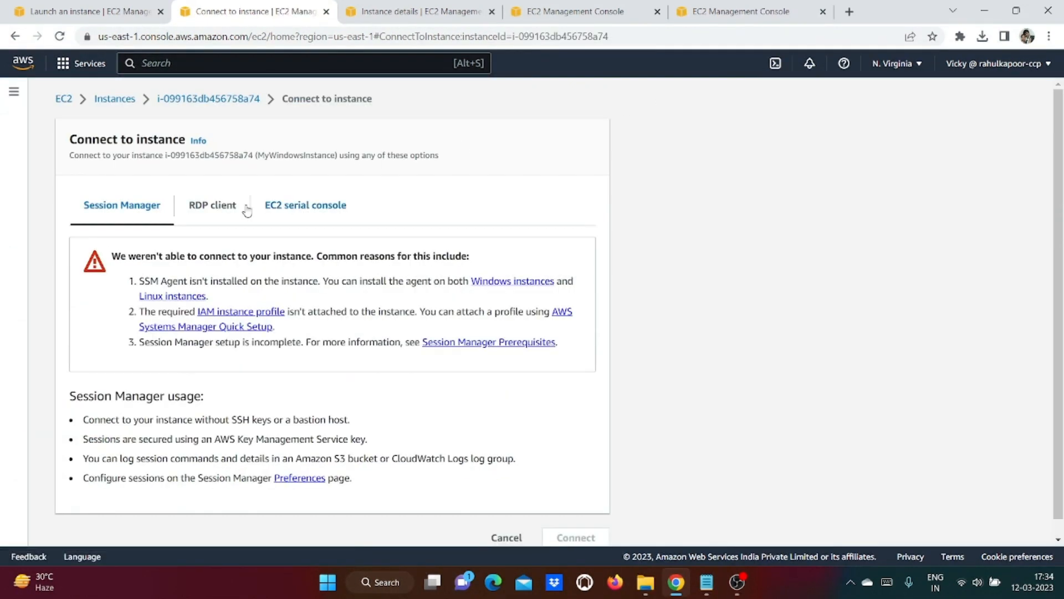
click(213, 208)
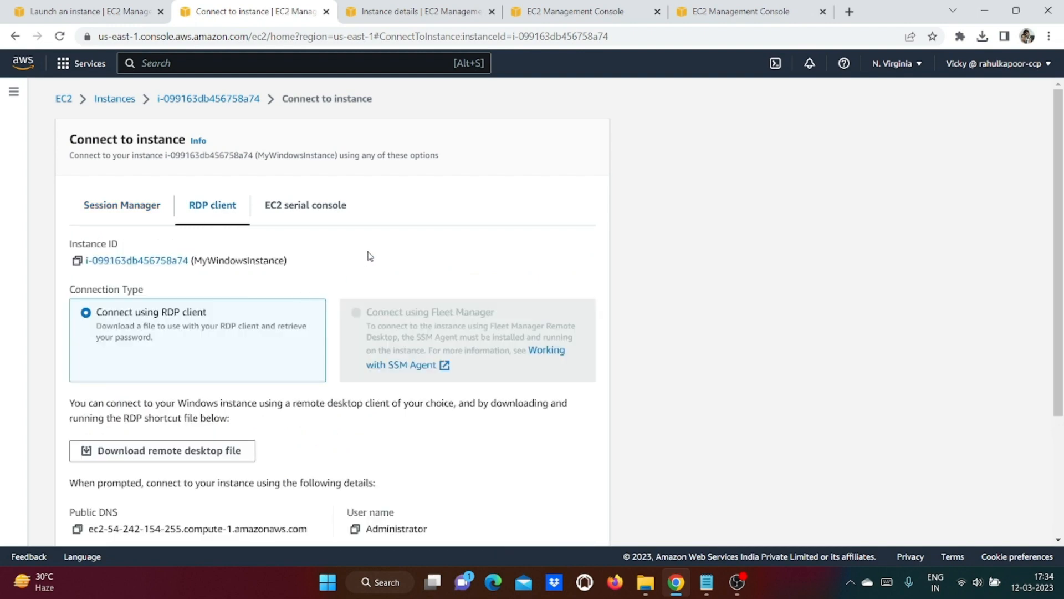
scroll(369, 255, down, 2)
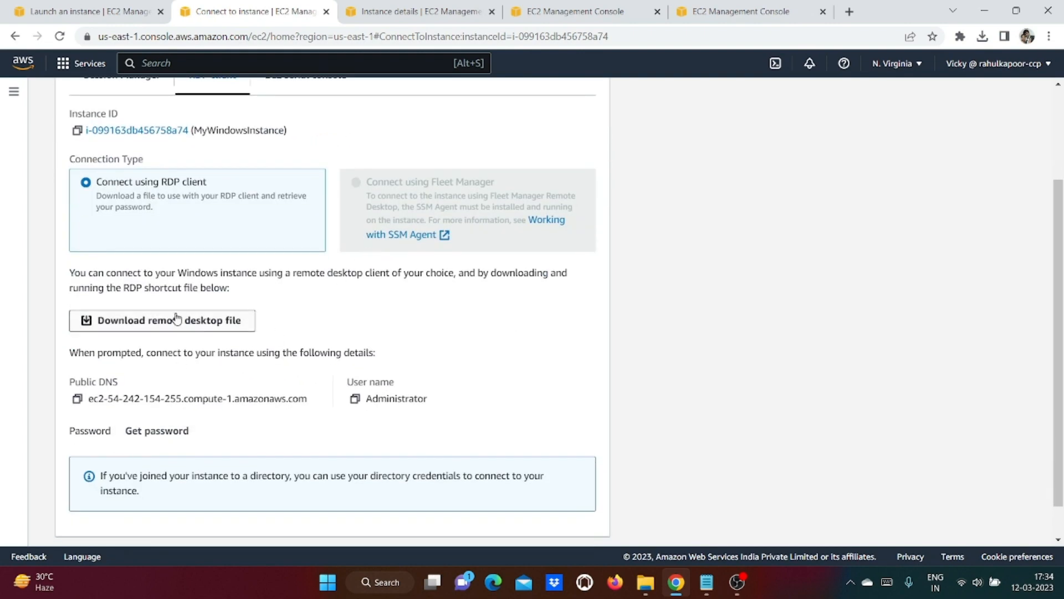
click(166, 434)
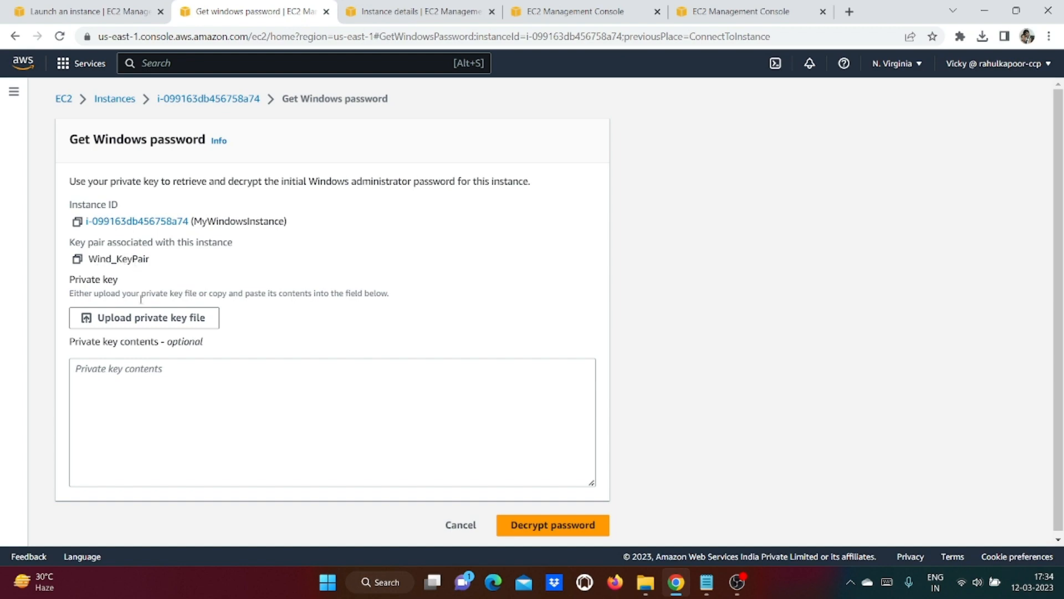
Step: Decrypt the administrator password with Wind_KeyPair.pem, copy it, and download the remote desktop file
click(143, 323)
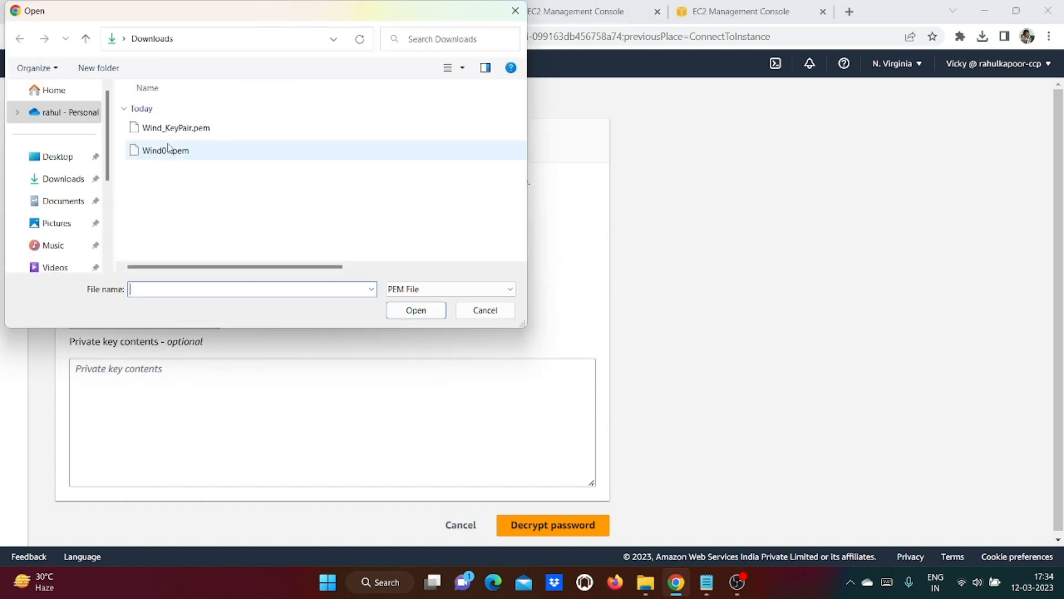
double_click(172, 131)
scroll(823, 349, down, 1)
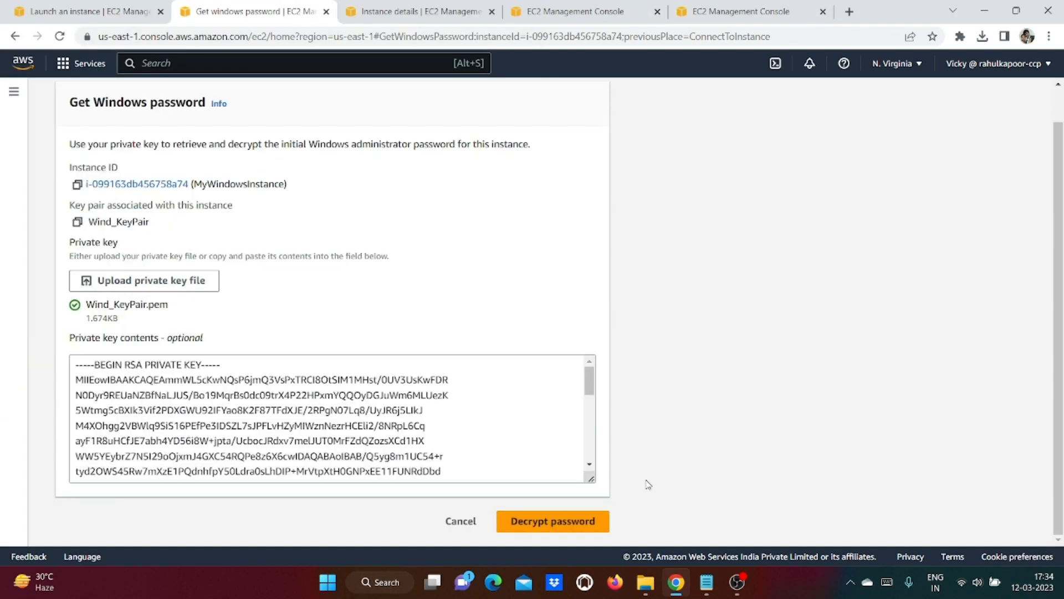
click(565, 523)
scroll(768, 460, down, 2)
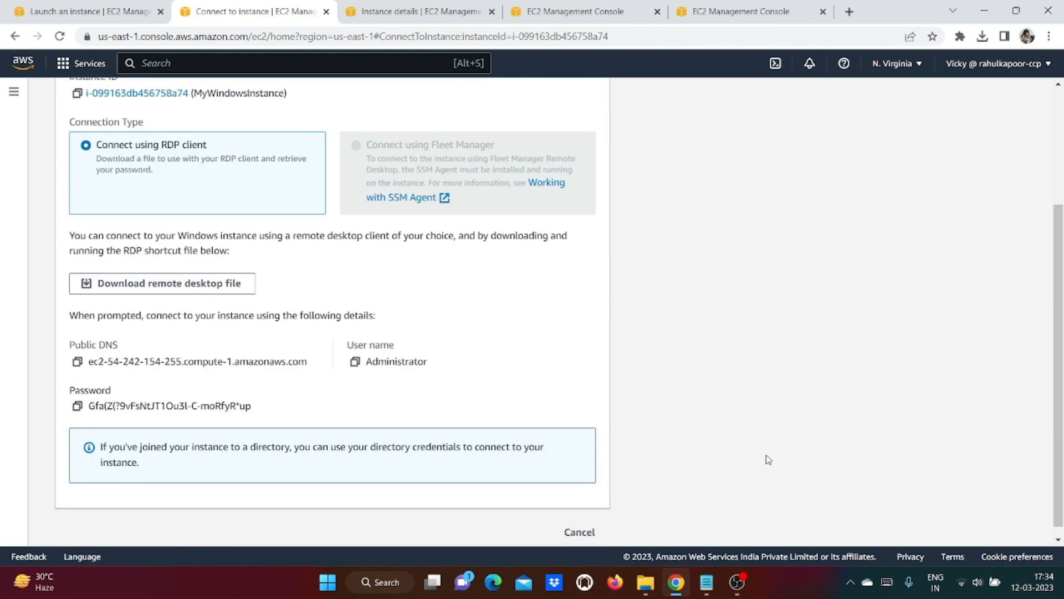
click(77, 406)
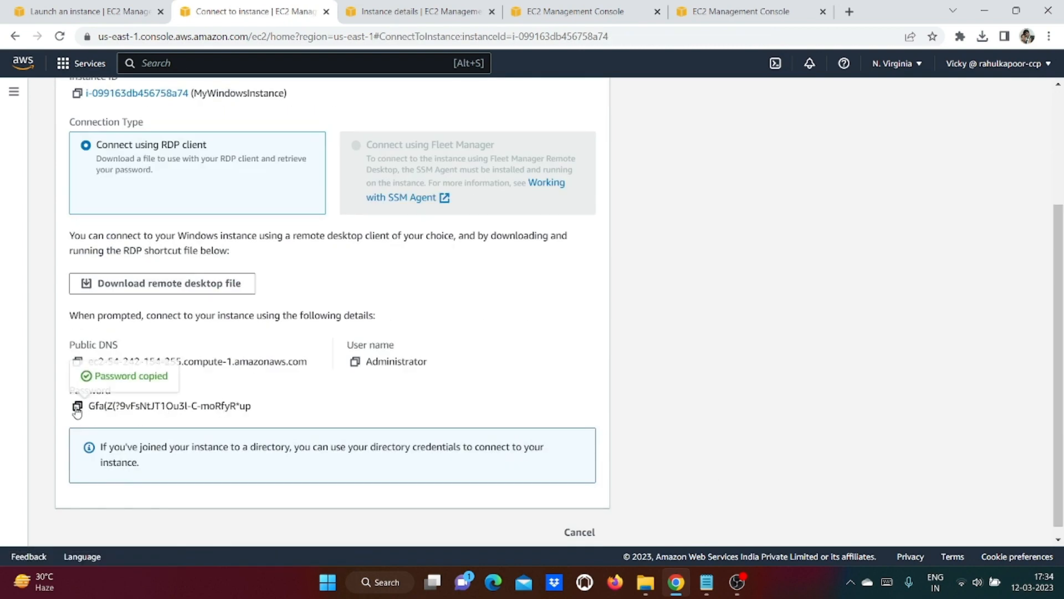
scroll(683, 332, down, 1)
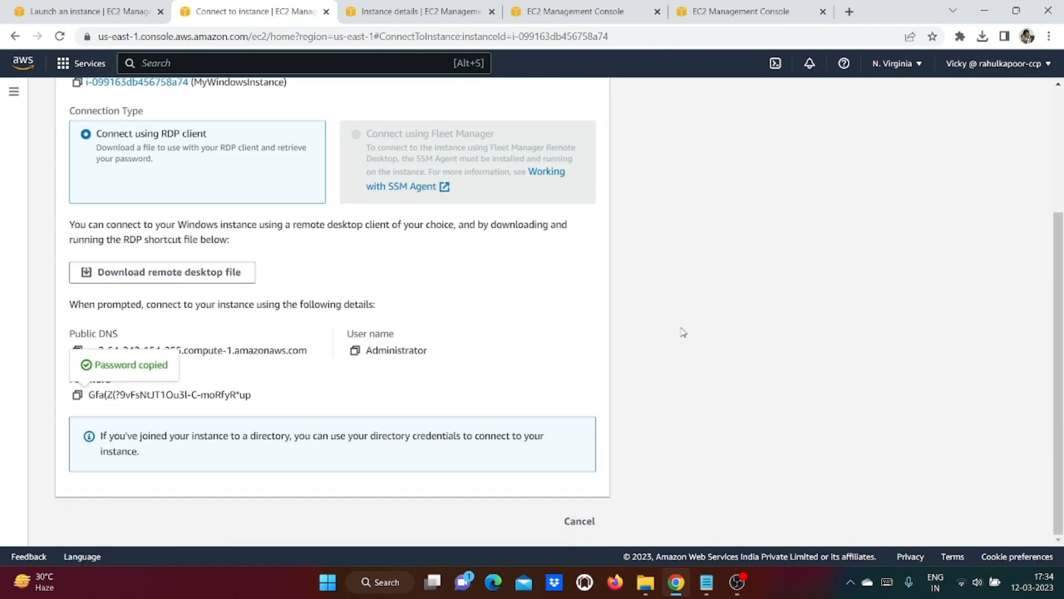
click(192, 277)
Step: Connect via the downloaded .rdp file as Administrator with the pasted password, then minimise the session
click(836, 84)
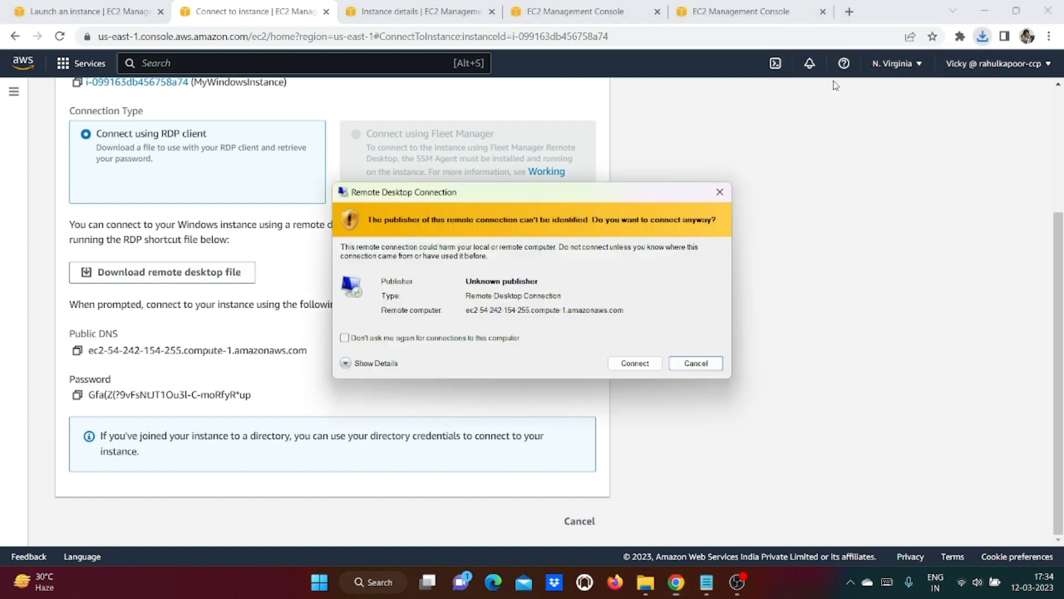
click(626, 363)
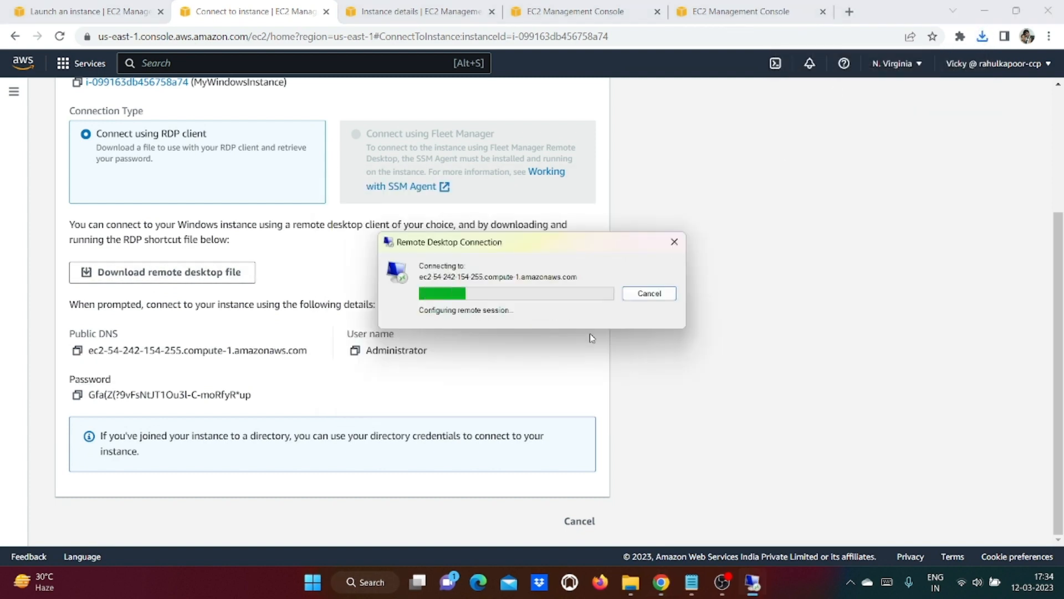
key(ctrl+v)
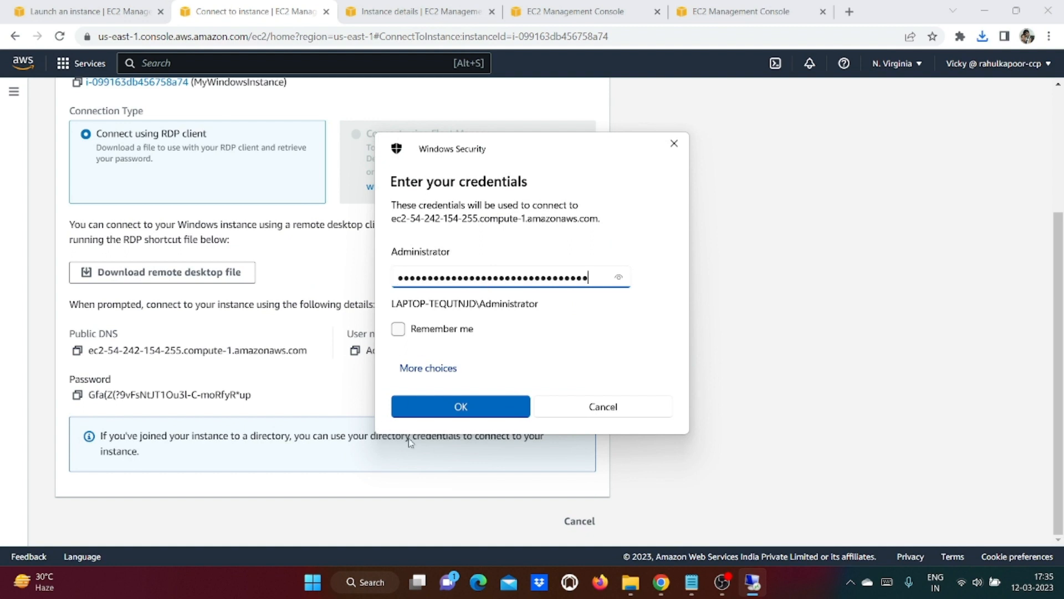
click(451, 410)
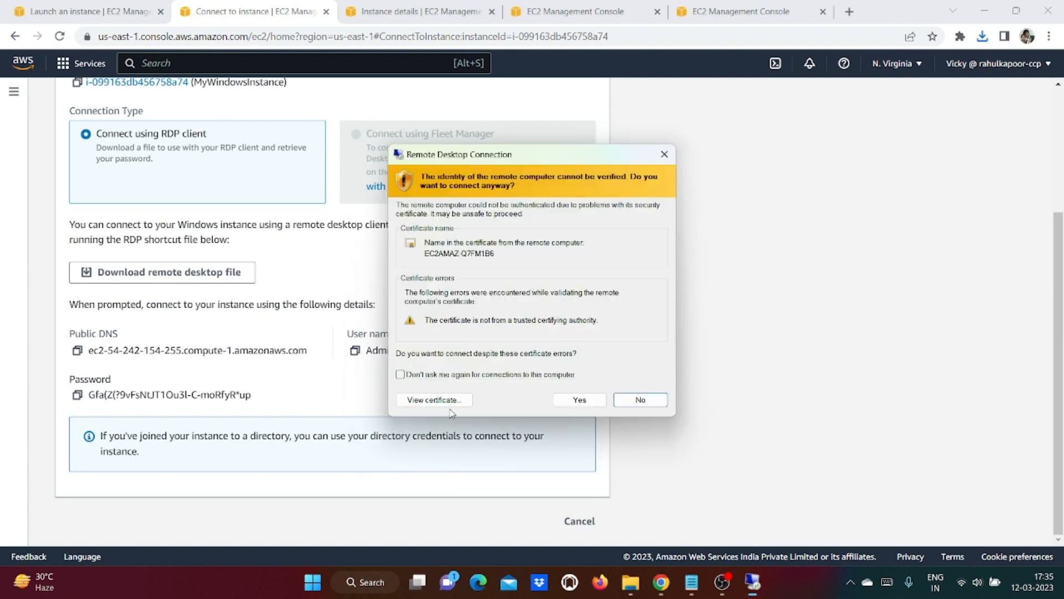
click(580, 400)
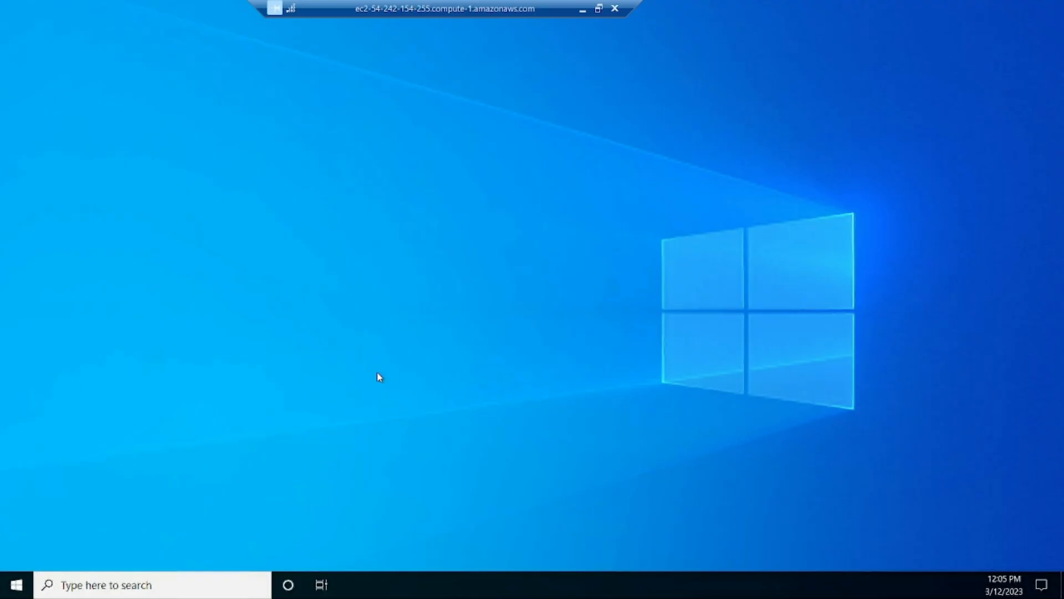
click(583, 9)
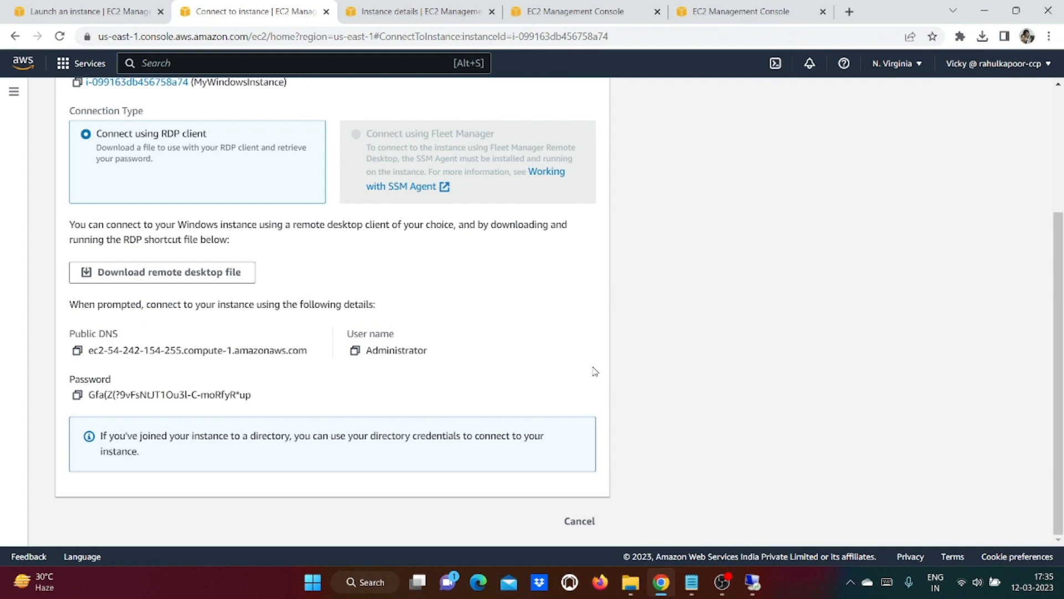
Step: View the Notepad outline, then return to the remote desktop and launch Edge there
scroll(778, 275, up, 3)
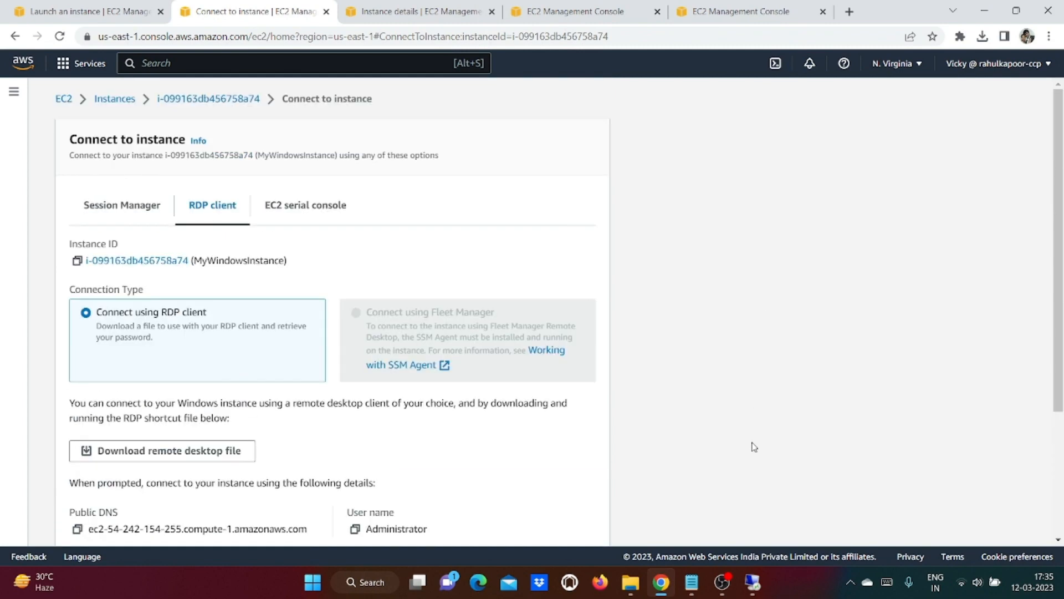
click(690, 583)
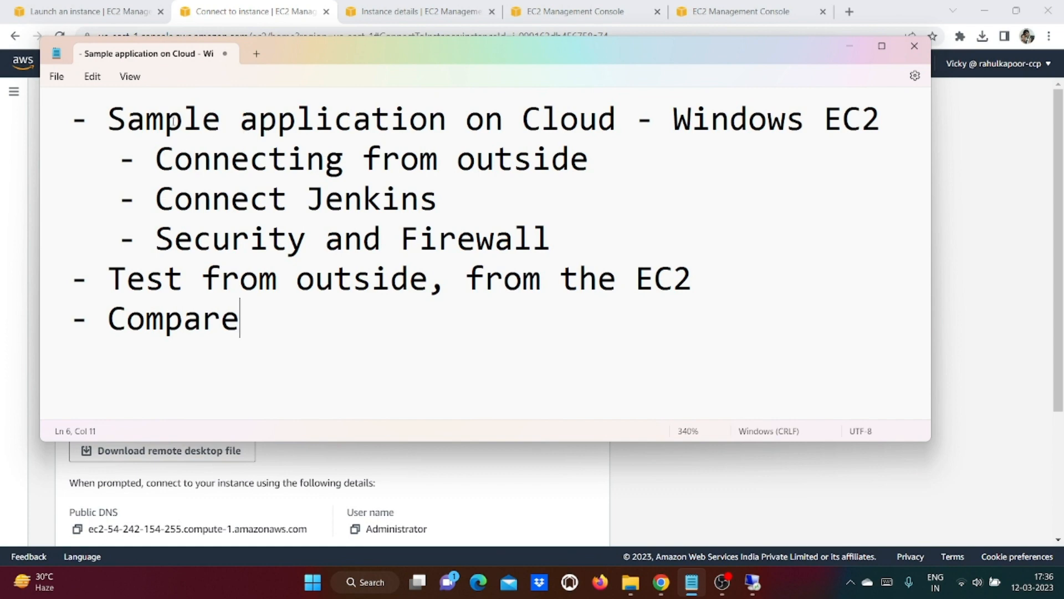
click(752, 582)
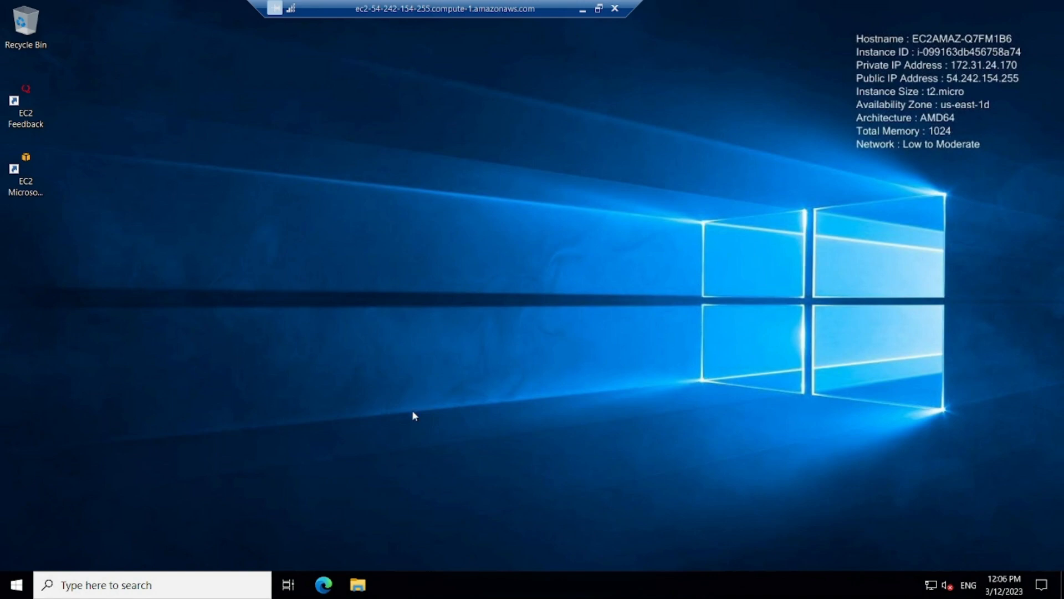
click(323, 585)
Step: Add '- WebTours from Microfocus' to the notes after the Connecting from outside line, then resume the remote session
click(580, 9)
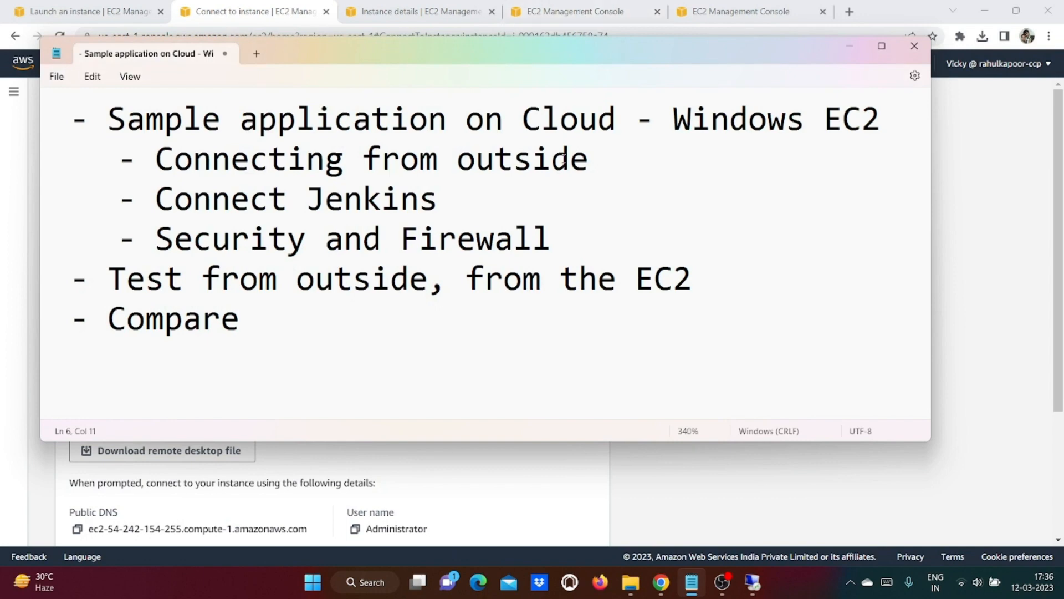
click(634, 159)
text(- We)
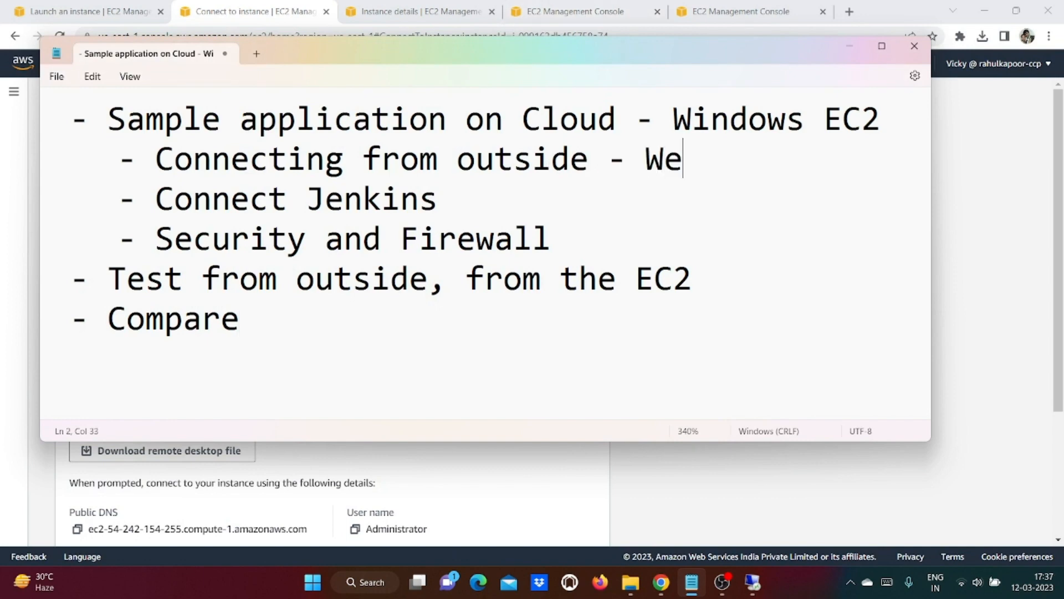
text(bTours from)
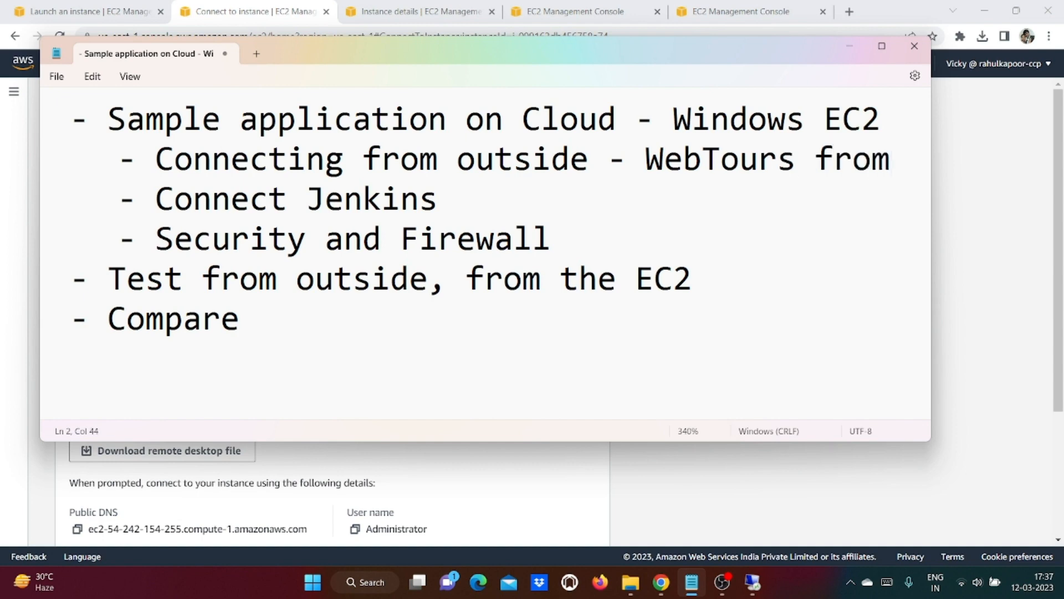
click(882, 47)
text(Mi)
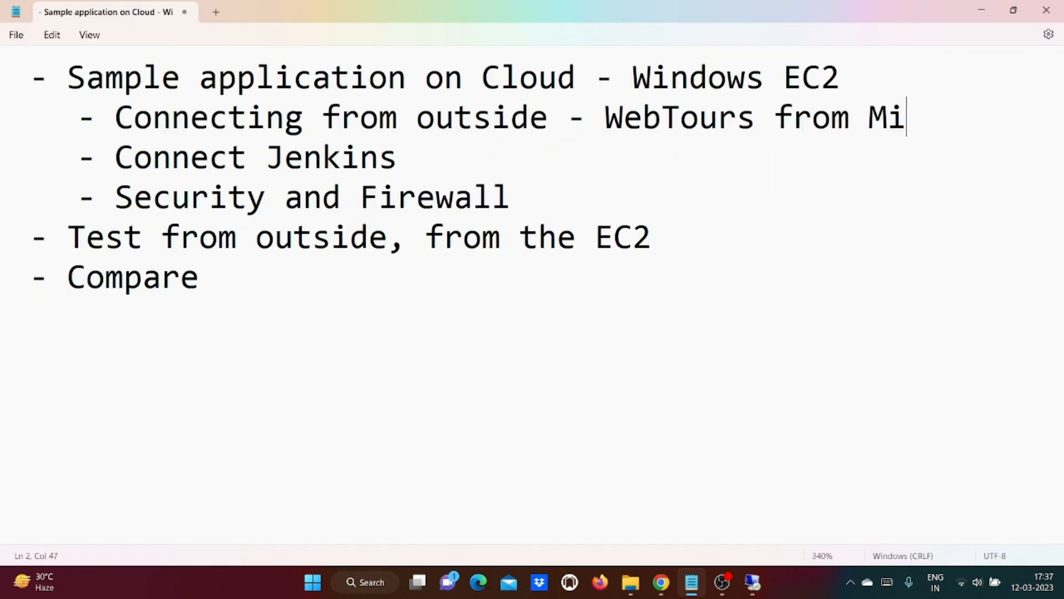
text(crofocus)
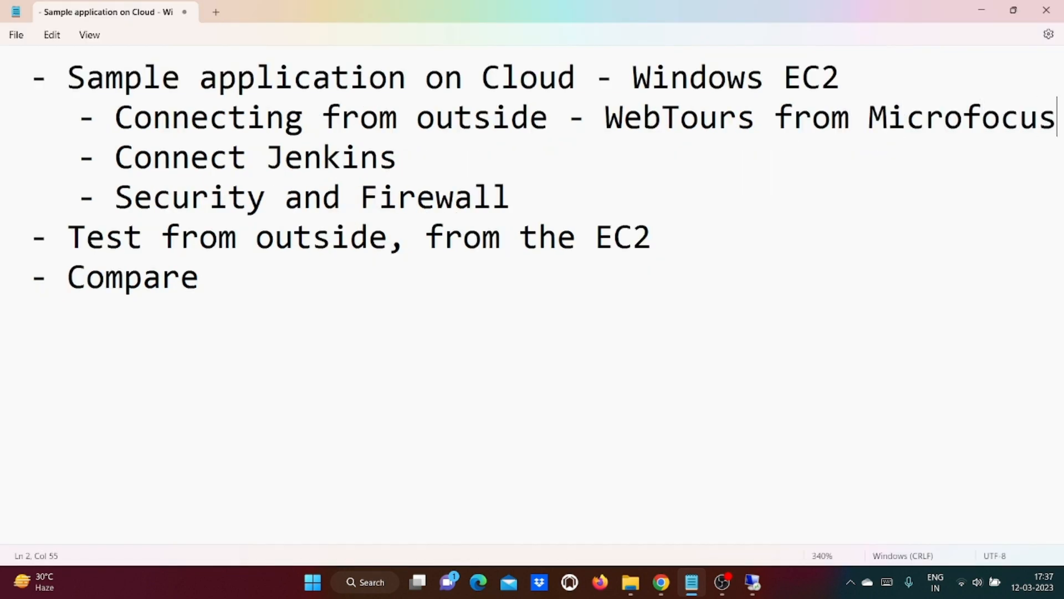
key(Down)
key(Down)
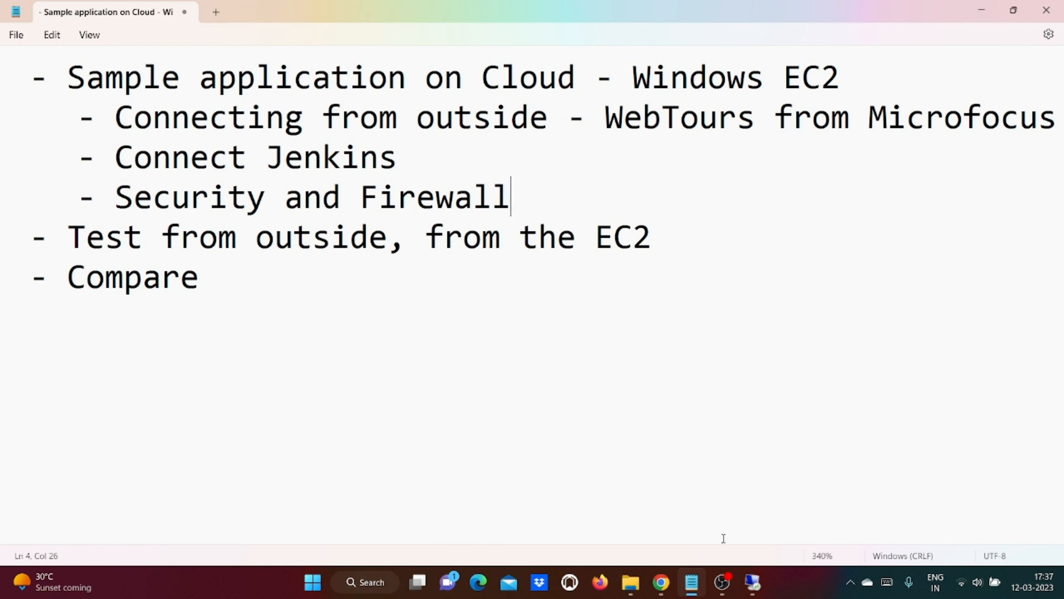
click(753, 587)
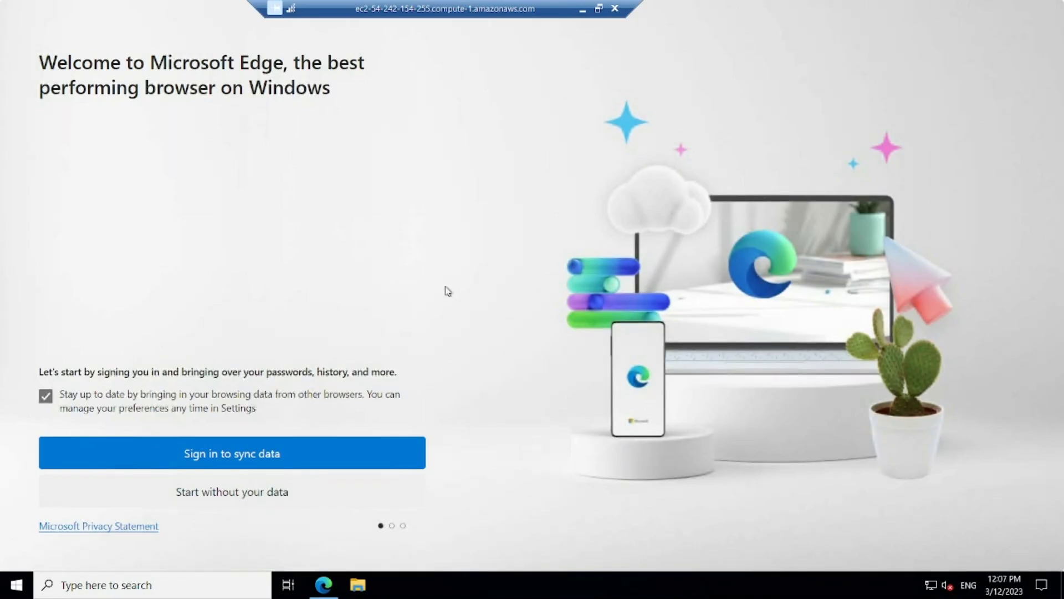
Step: Finish Edge's first-run setup without signing in or importing any browsing data
click(255, 494)
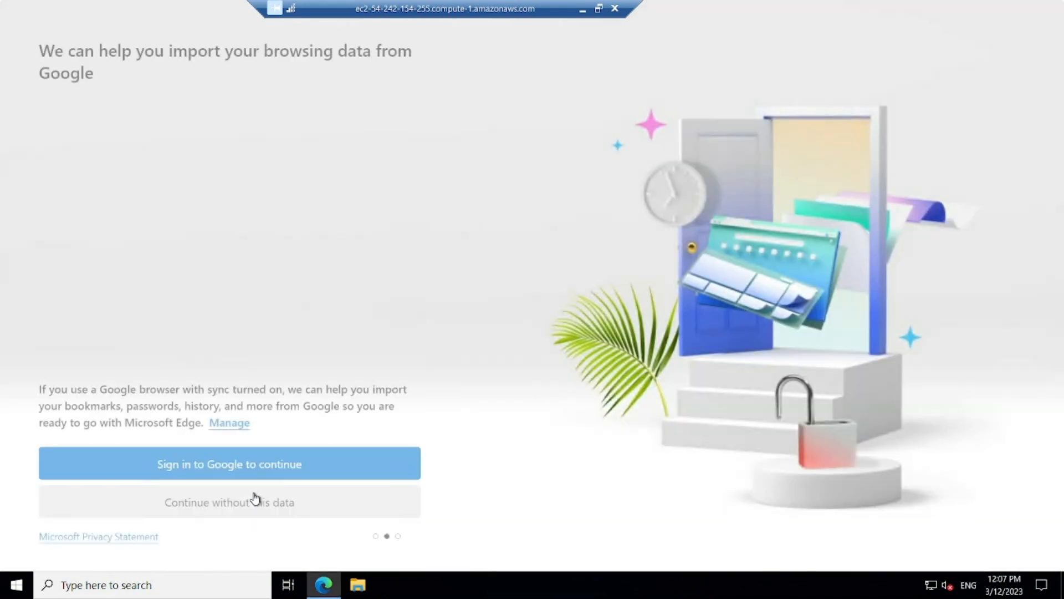
click(255, 504)
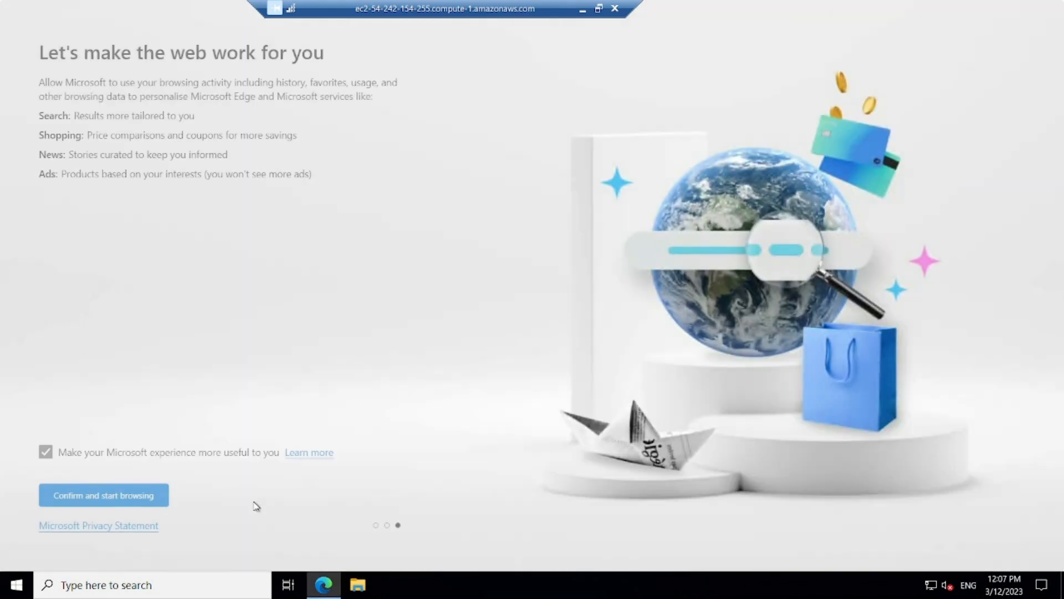
click(139, 502)
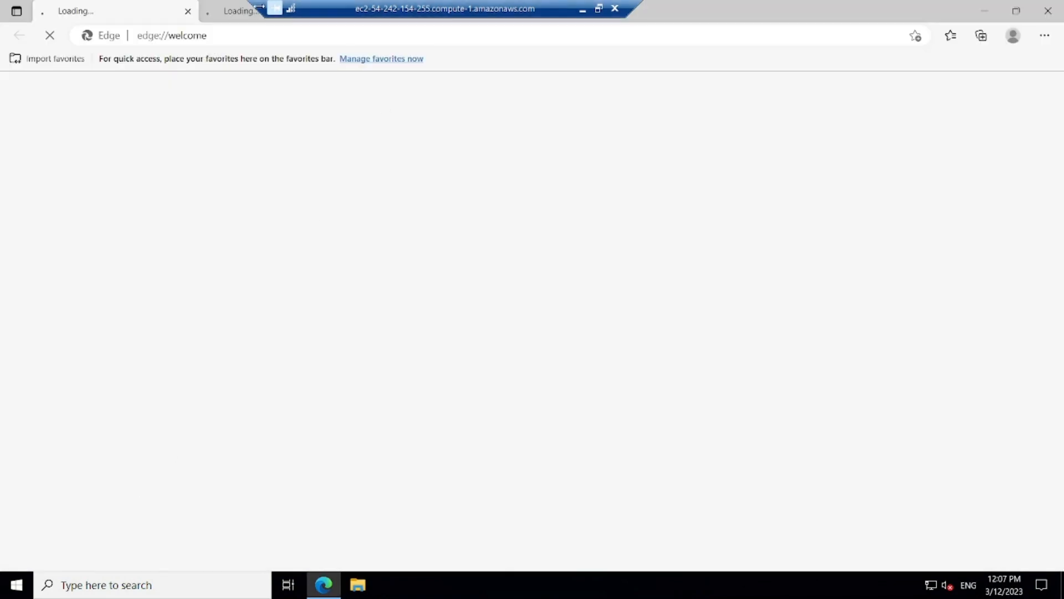
Step: Search 'download chrome' and download the Chrome installer, ChromeSetup.exe
click(229, 35)
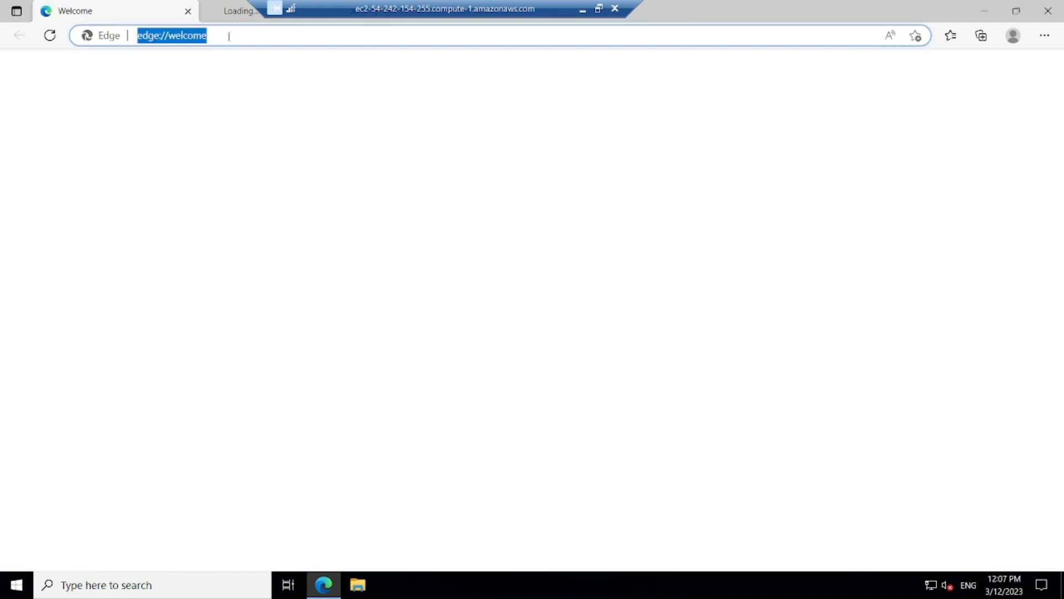
text(download chrome)
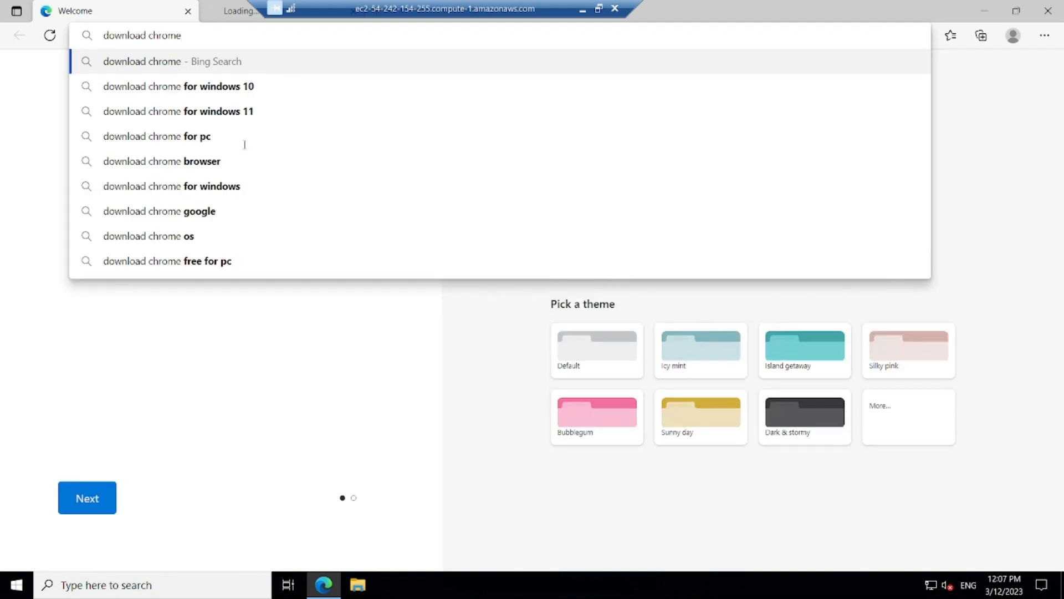
key(Return)
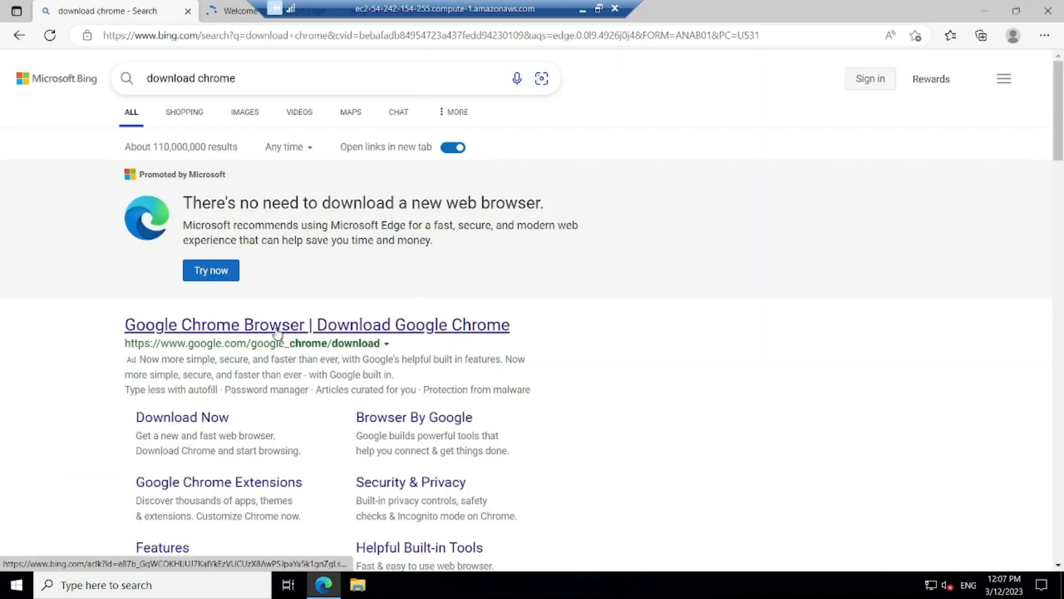
click(180, 425)
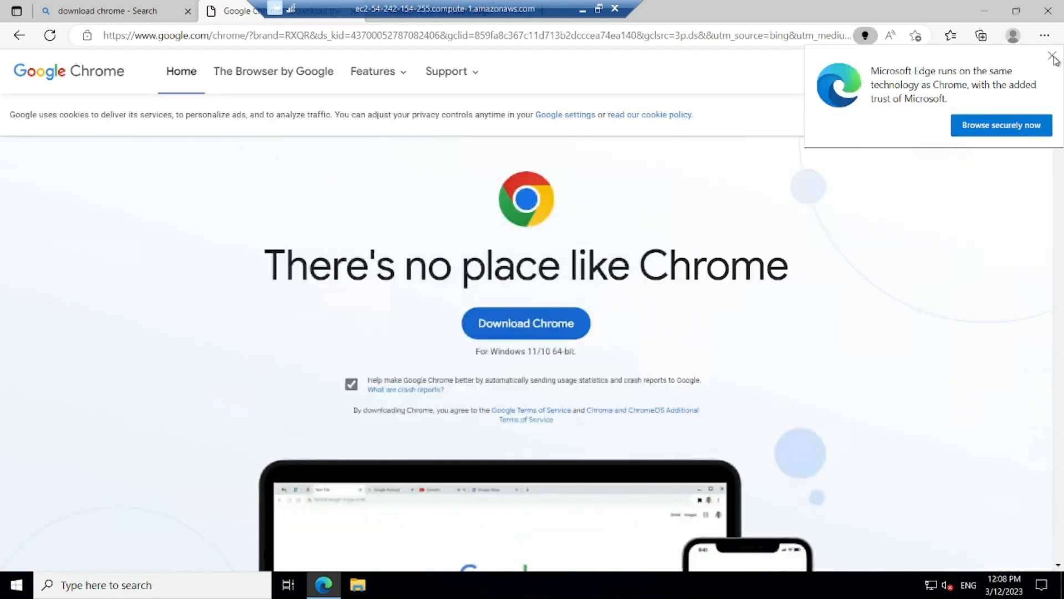
click(515, 338)
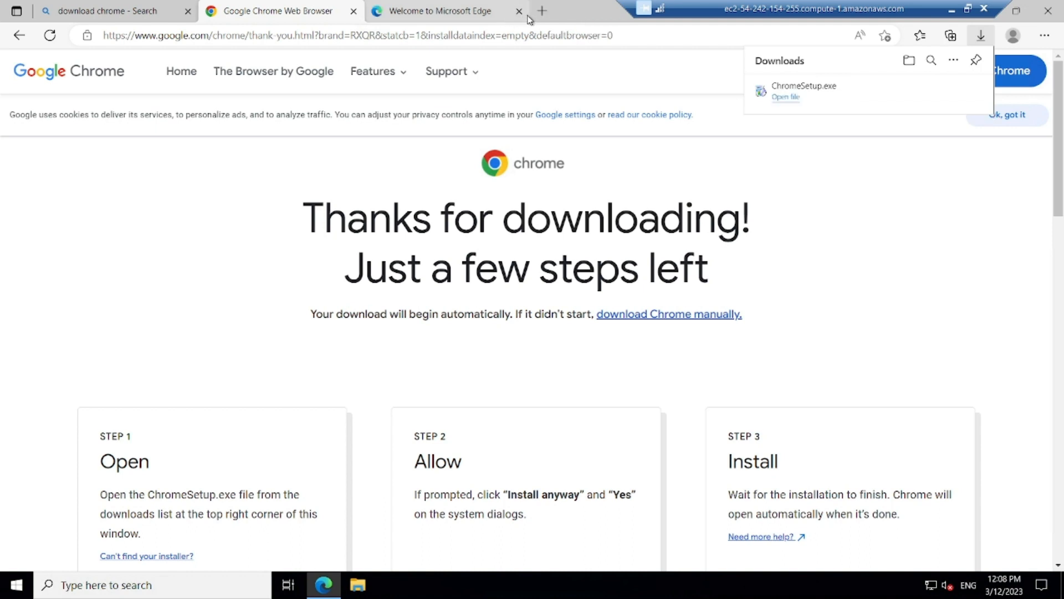
click(434, 7)
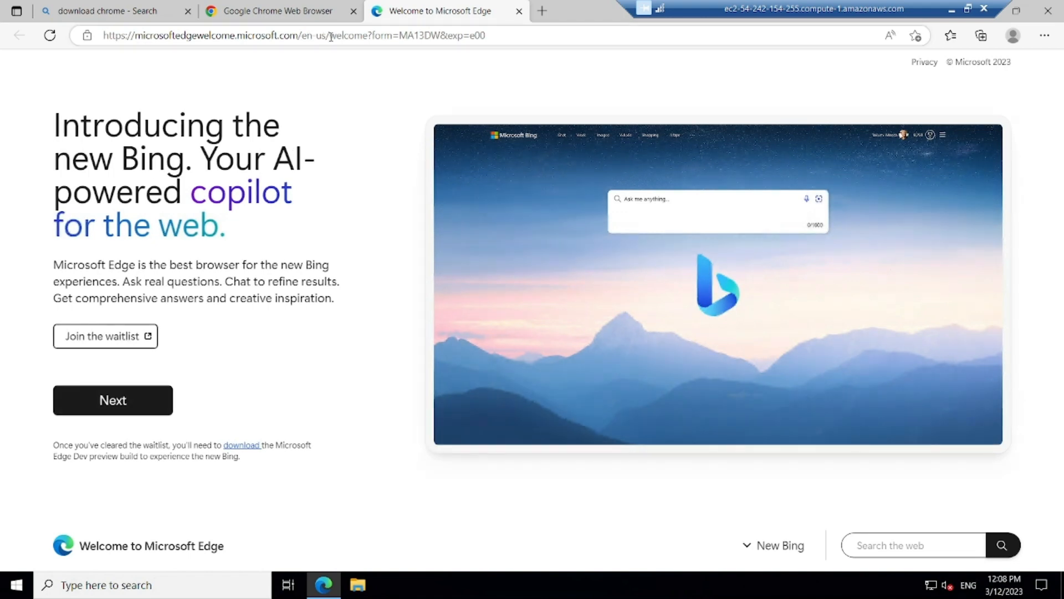
Step: Search 'download java 11', open Oracle's Java SE 11 Archive Downloads page, then open File Explorer
click(331, 36)
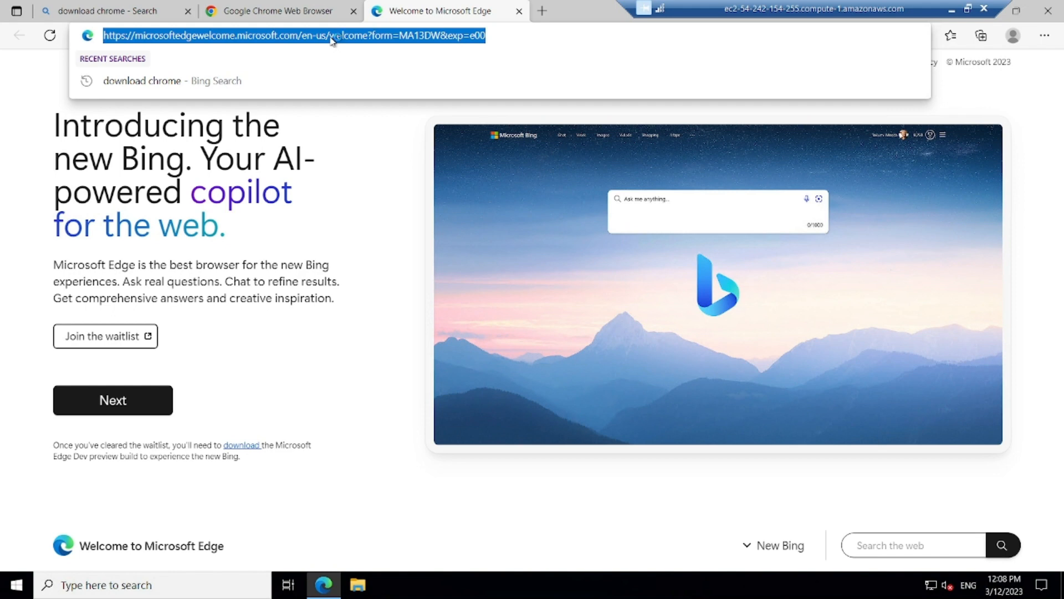
text(d)
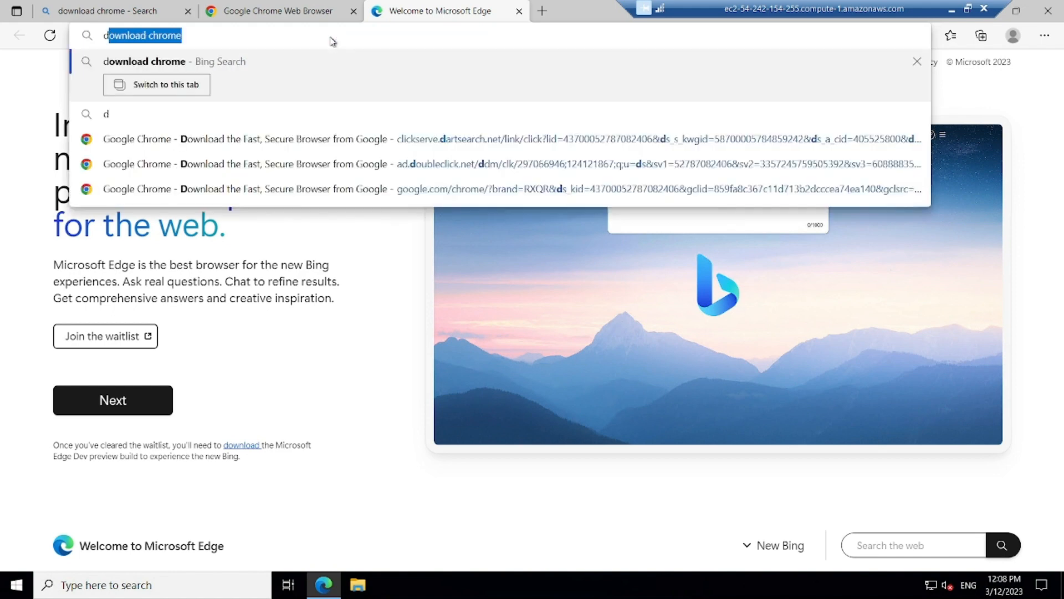
text(ownload java 11)
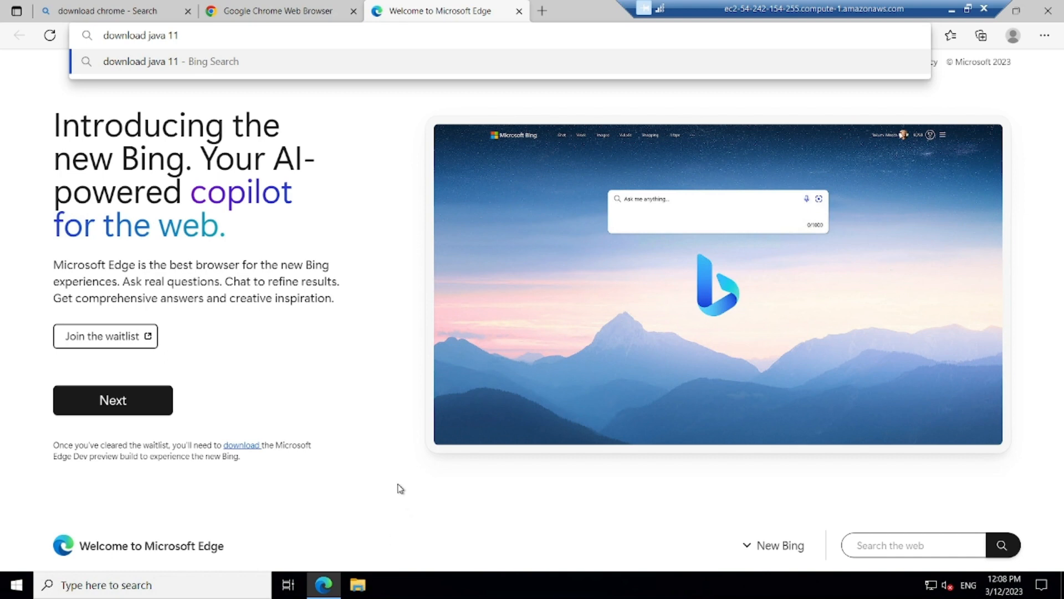
key(Return)
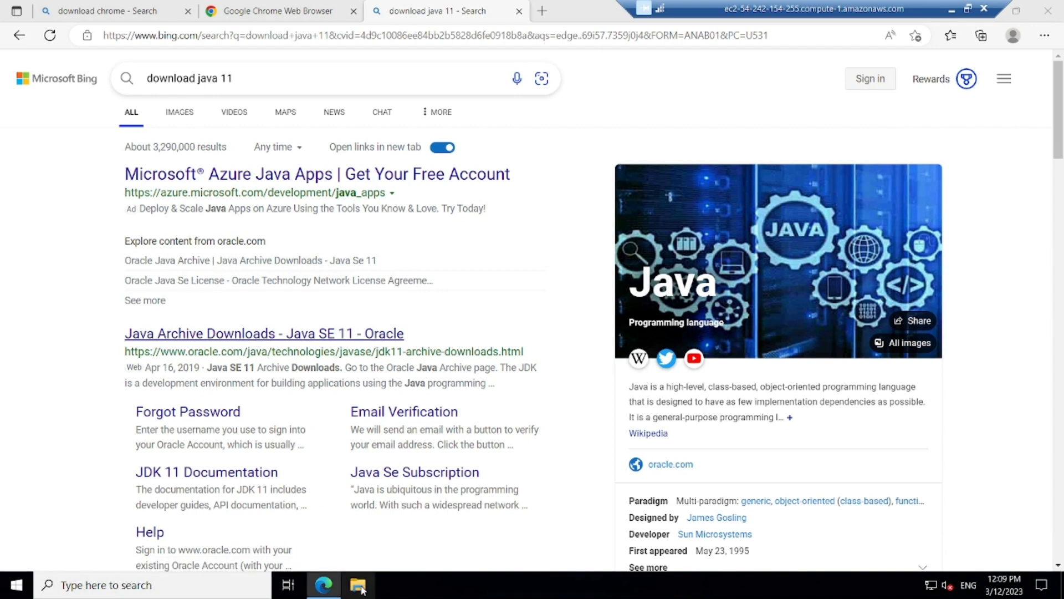
click(409, 332)
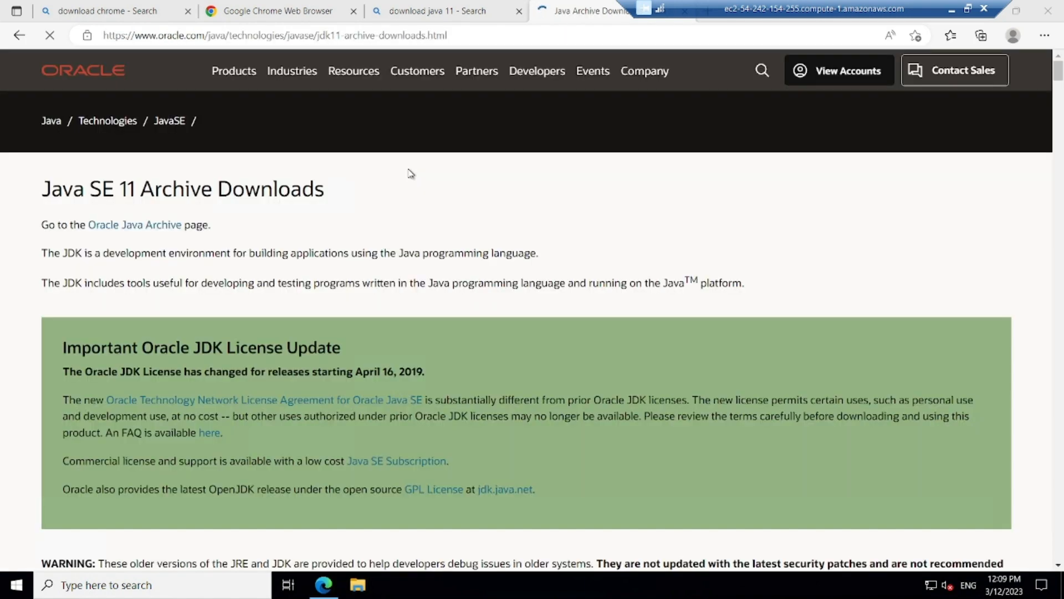
key(super+e)
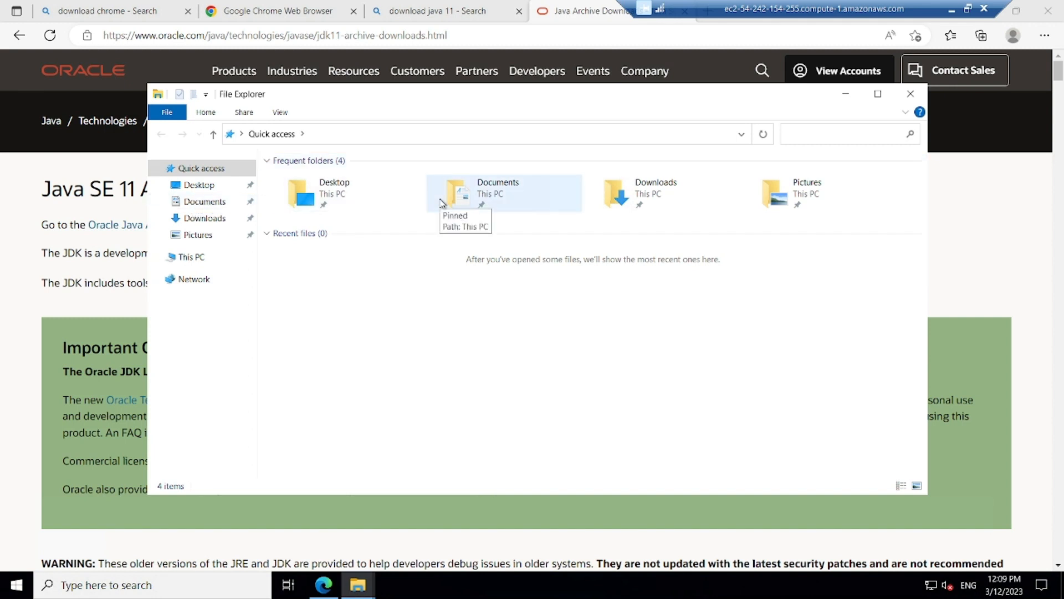
Step: Run ChromeSetup from the Downloads folder and minimize File Explorer
click(199, 219)
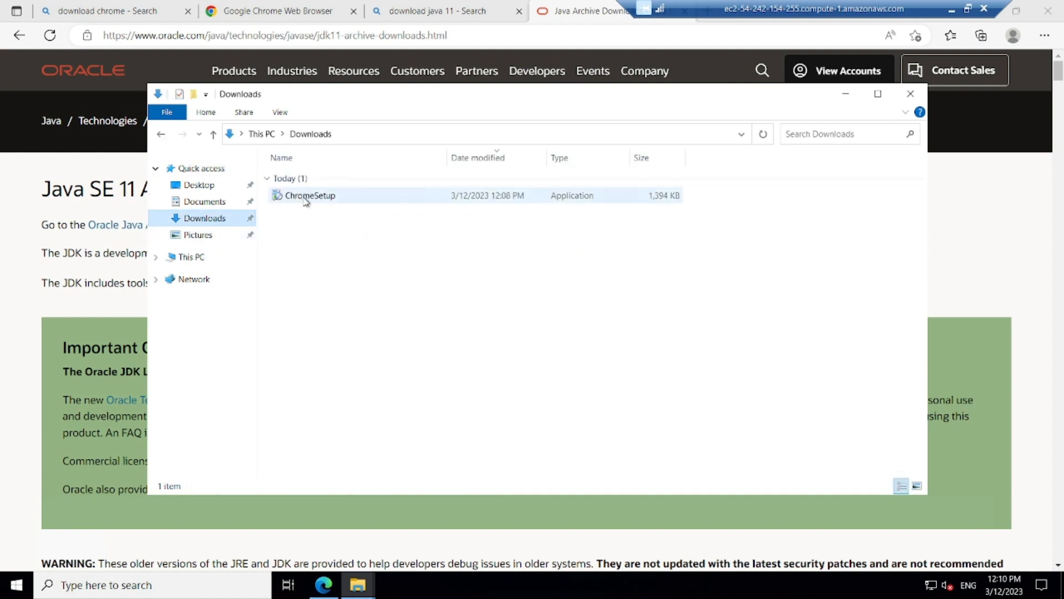
double_click(306, 197)
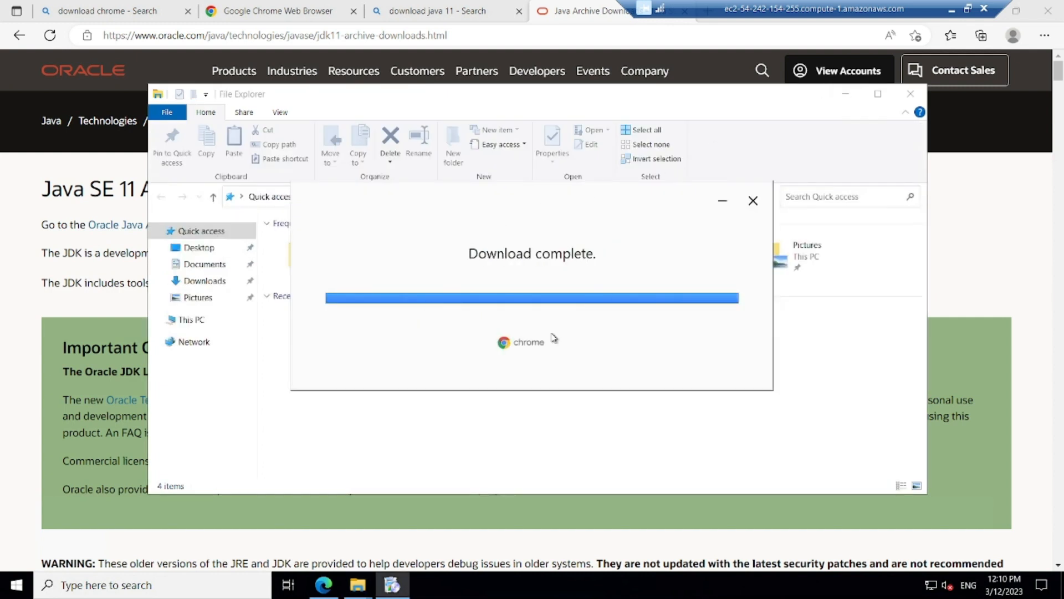
click(845, 93)
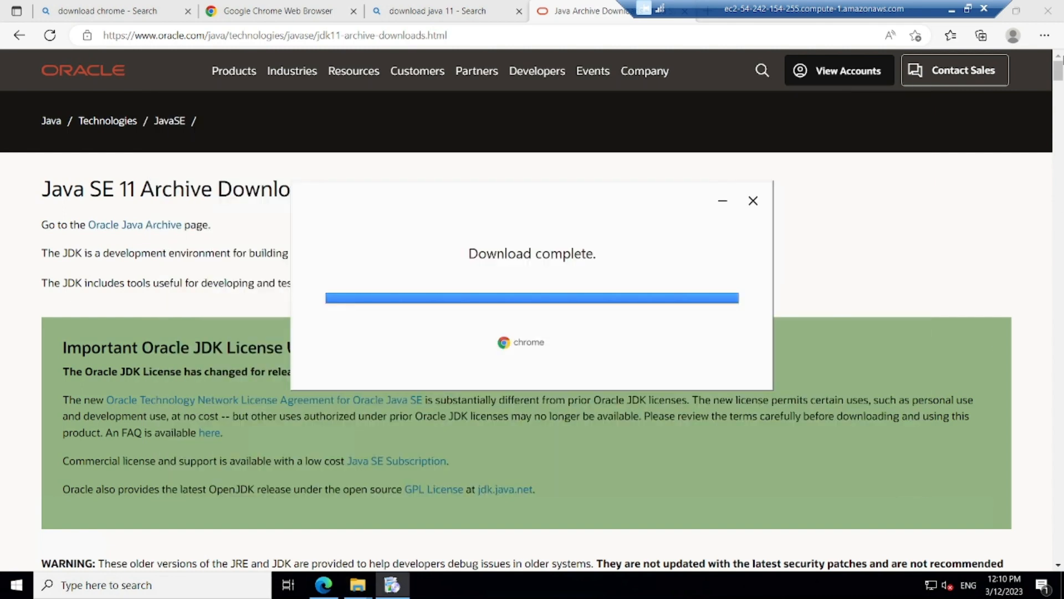
Step: Accept the Oracle licence and request the Windows x64 installer jdk-11.0.17_windows-x64_bin.exe
scroll(1059, 100, down, 15)
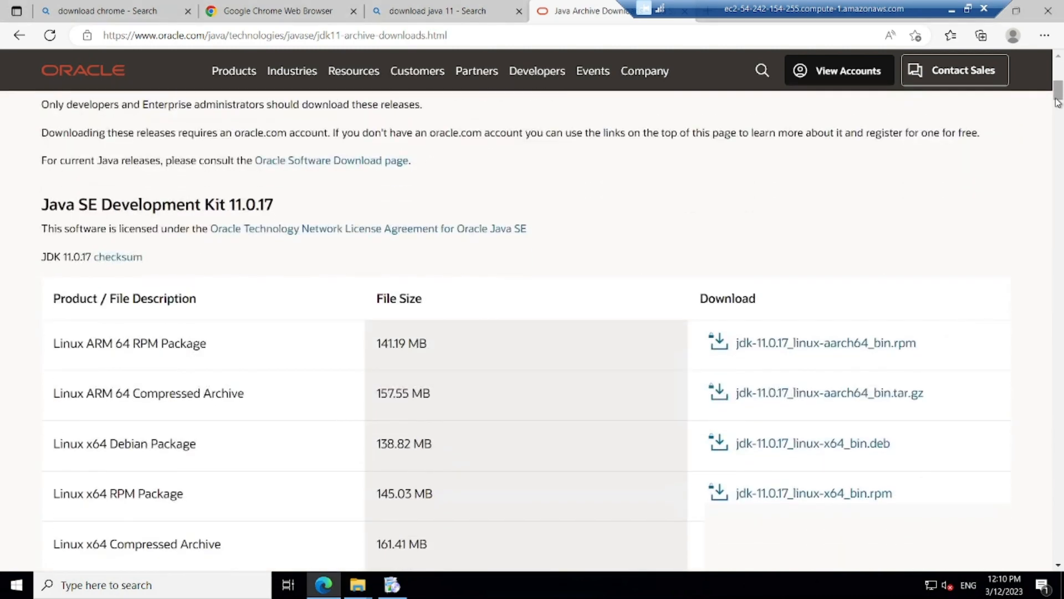
scroll(1059, 118, down, 5)
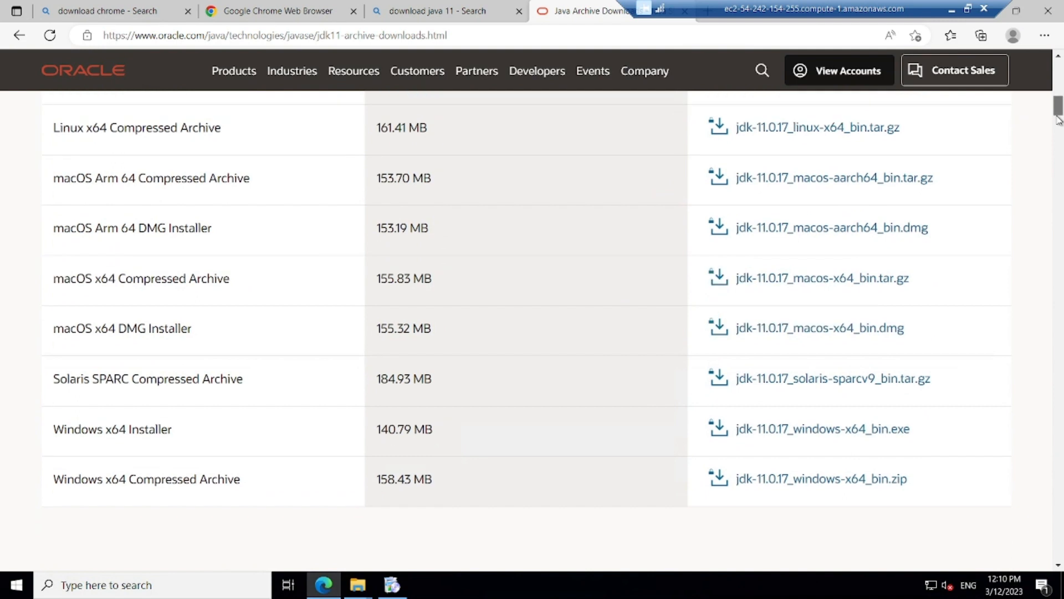
click(813, 434)
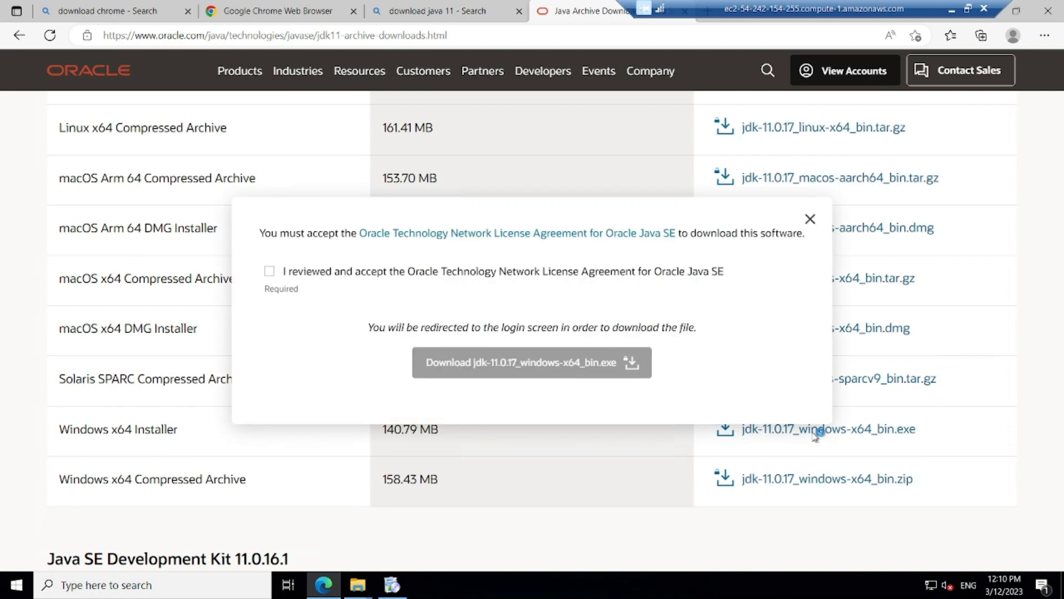
click(270, 272)
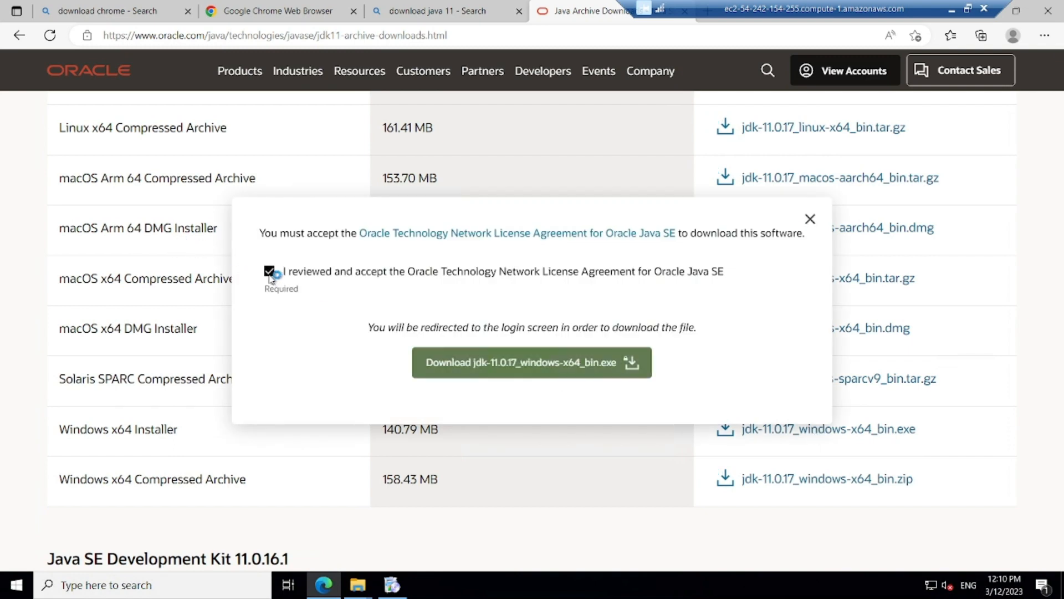
click(534, 374)
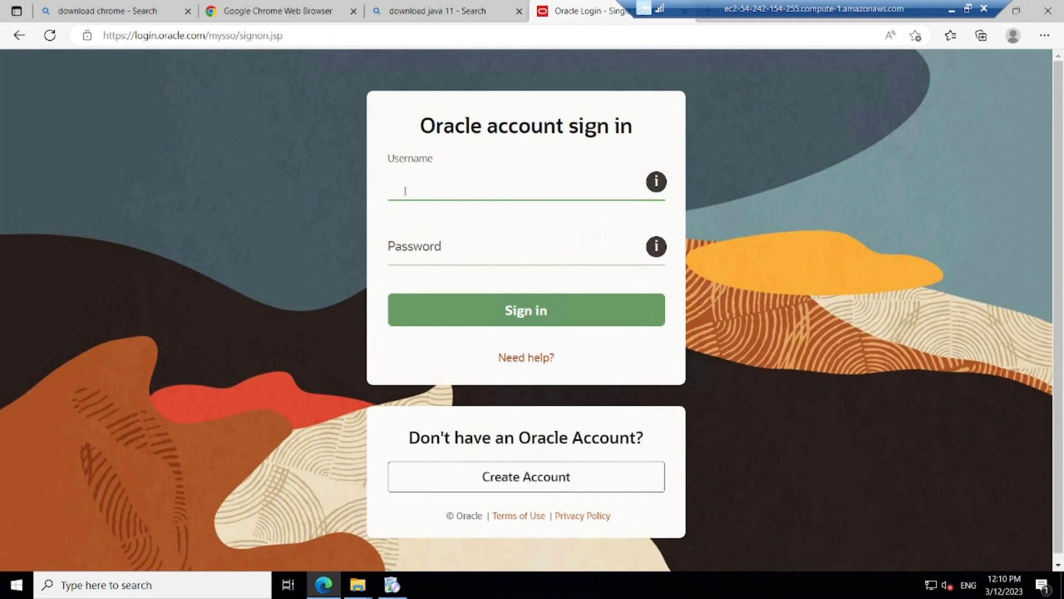
Step: Sign in to the Oracle account with the account e-mail and password
click(440, 255)
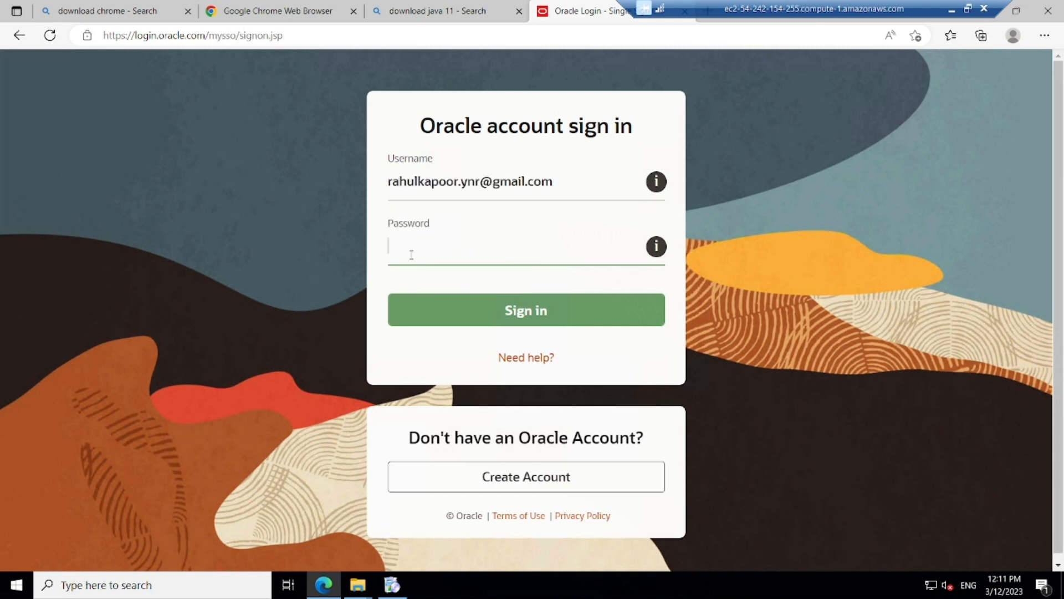
text(**********)
key(Return)
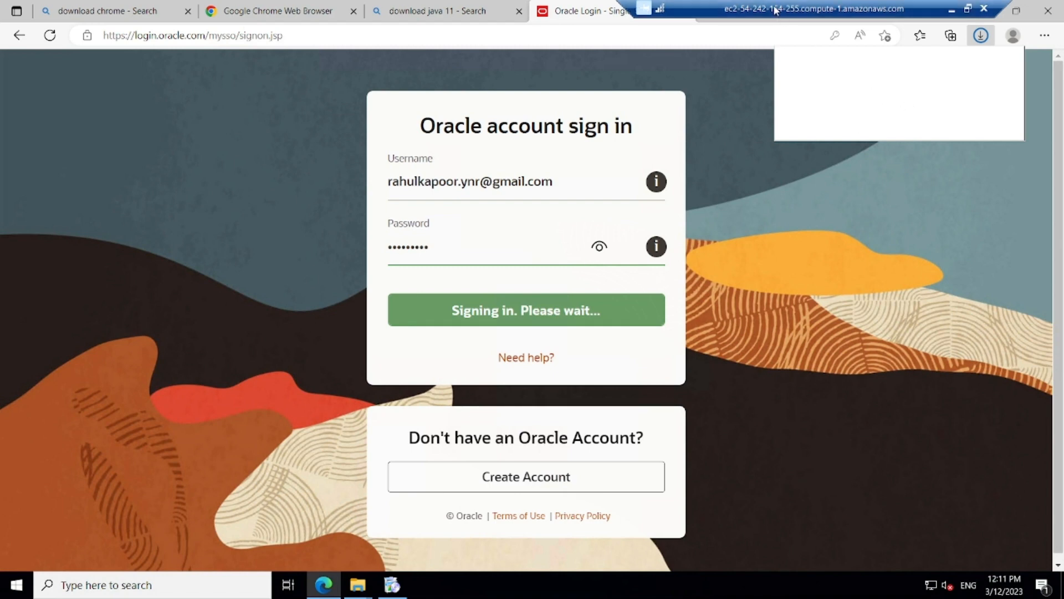
Step: Check the Chrome installer's progress from the taskbar, then minimize it
drag(775, 10, 308, 10)
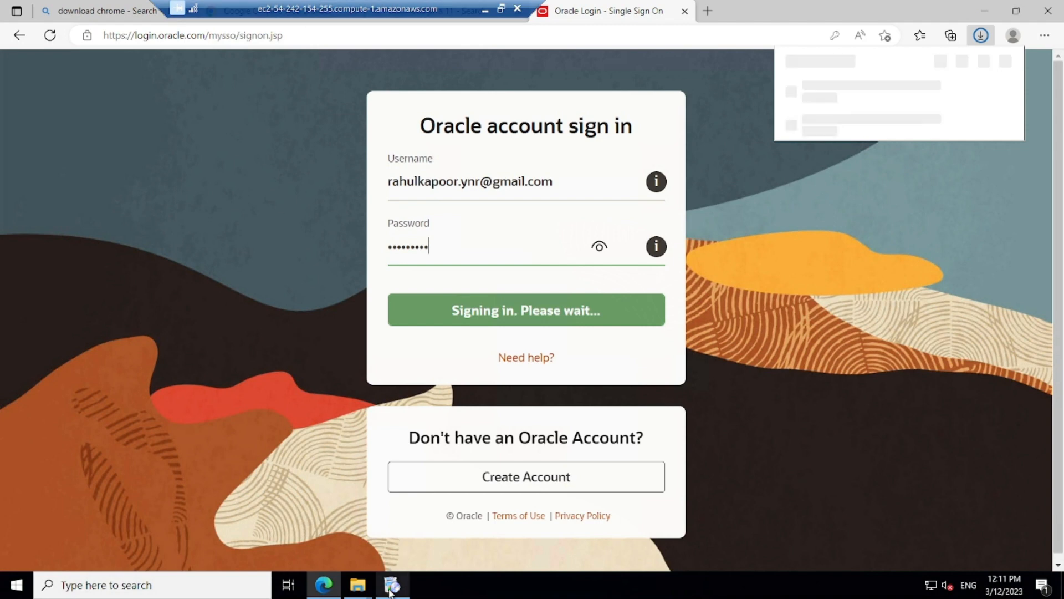
mouse_move(390, 591)
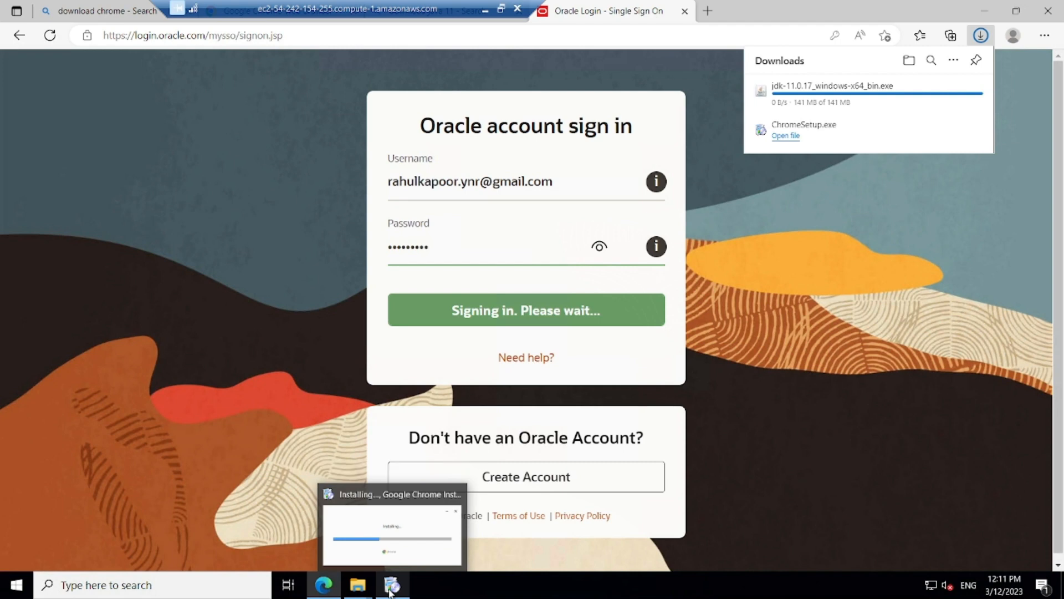
click(395, 536)
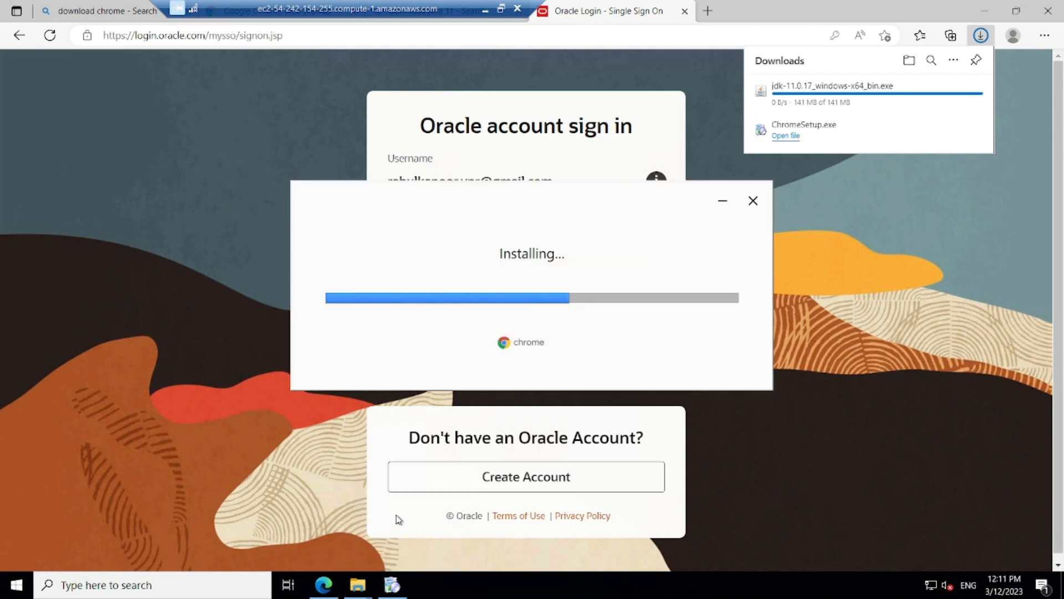
click(670, 271)
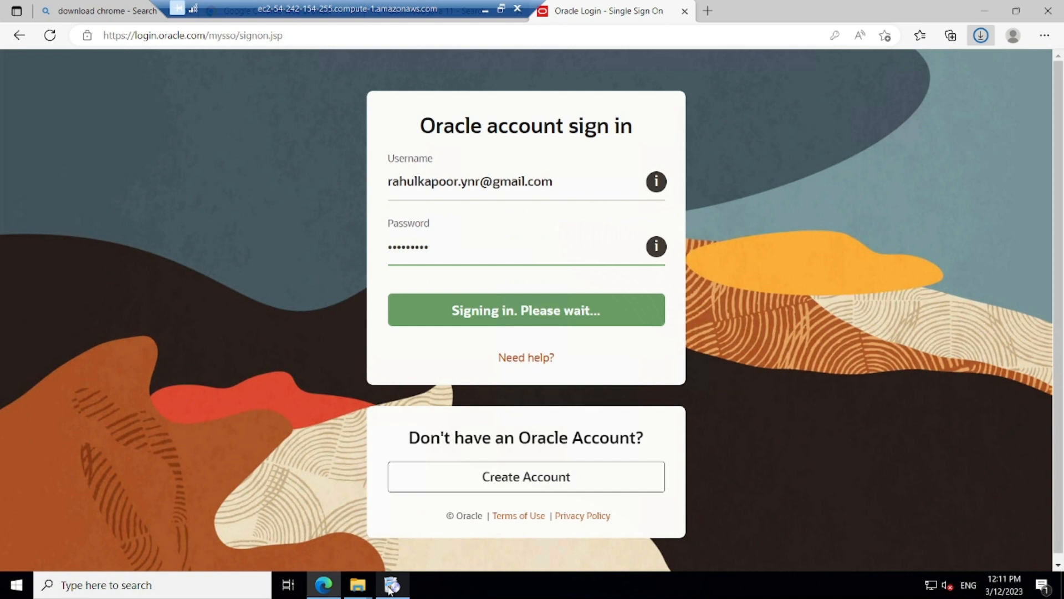
click(390, 588)
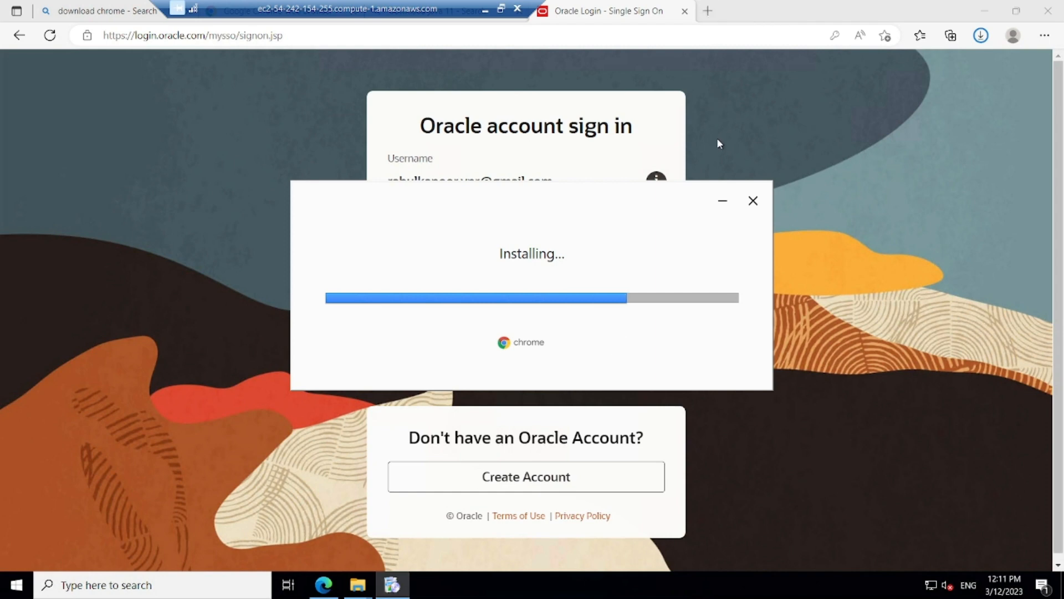
click(723, 201)
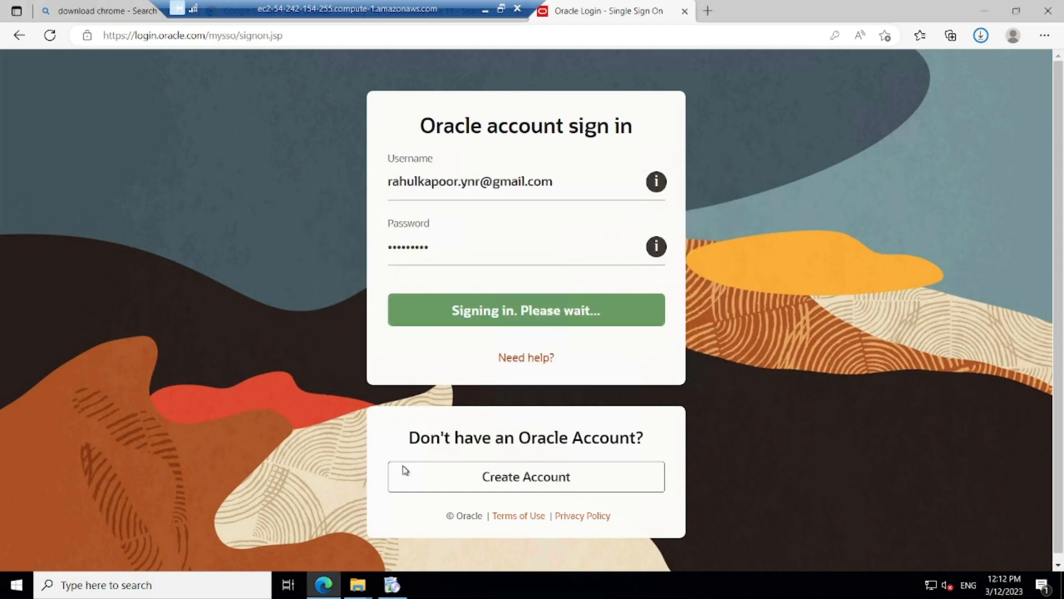
mouse_move(358, 593)
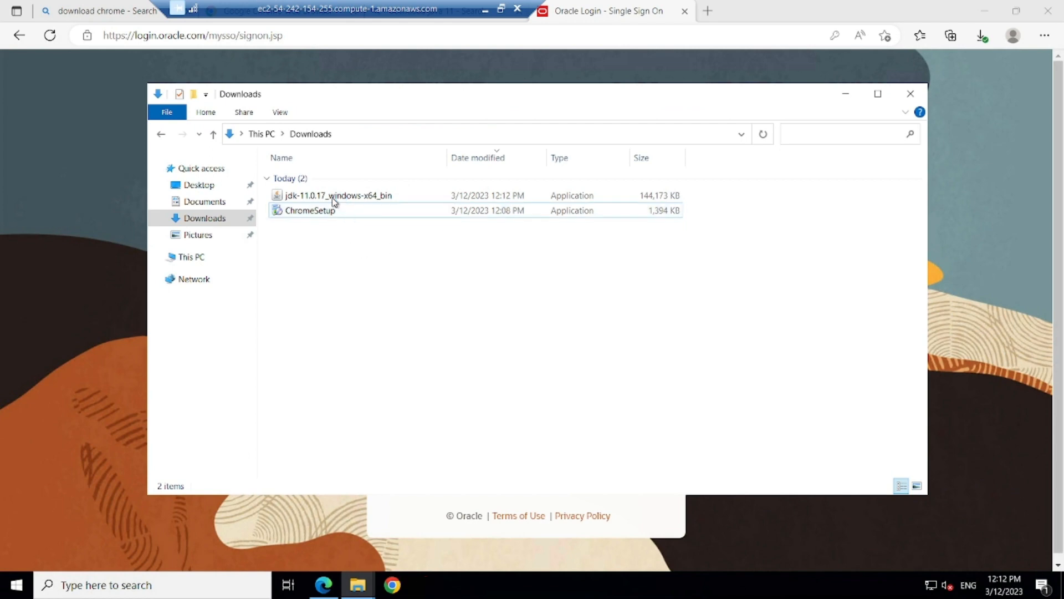
Step: Select the jdk-11.0.17_windows-x64_bin installer in Downloads and launch the newly installed Google Chrome
click(332, 197)
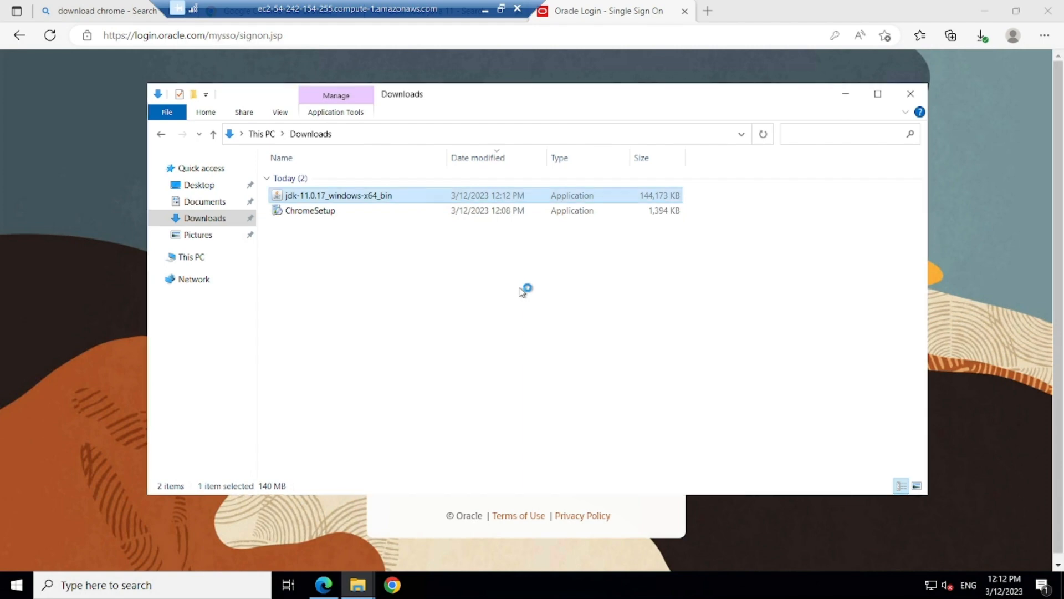
click(393, 585)
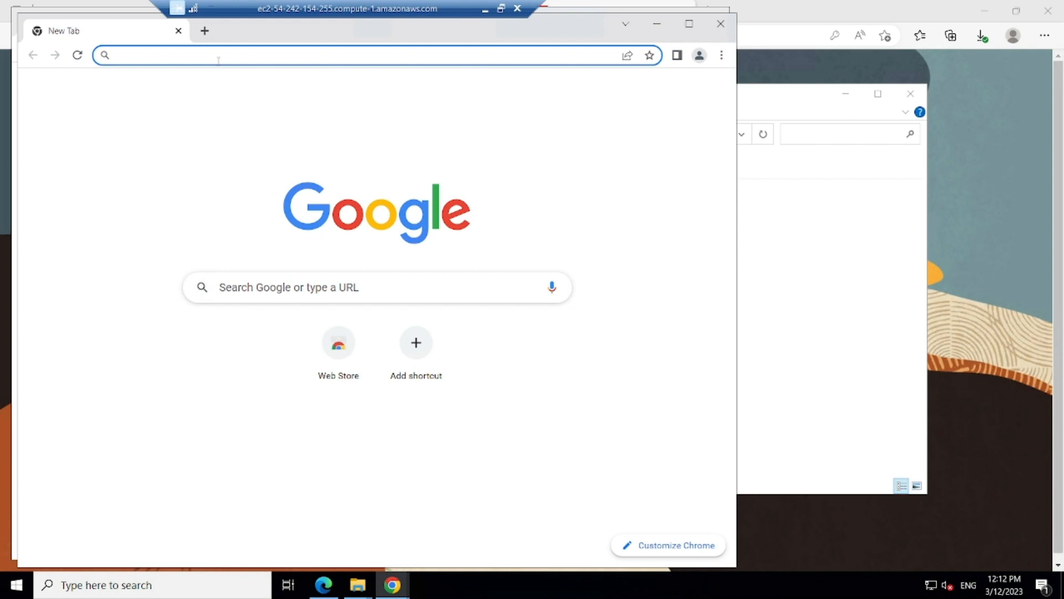
Step: Search Chrome for 'downlaod webtours sample microfocus'
text(d)
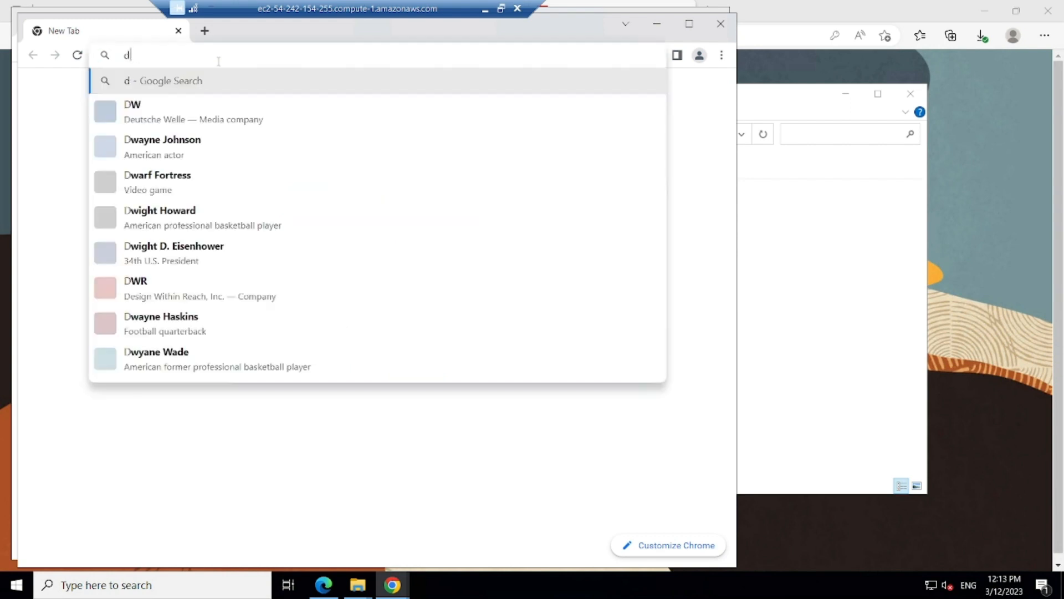
text(ownlaod webtours sample )
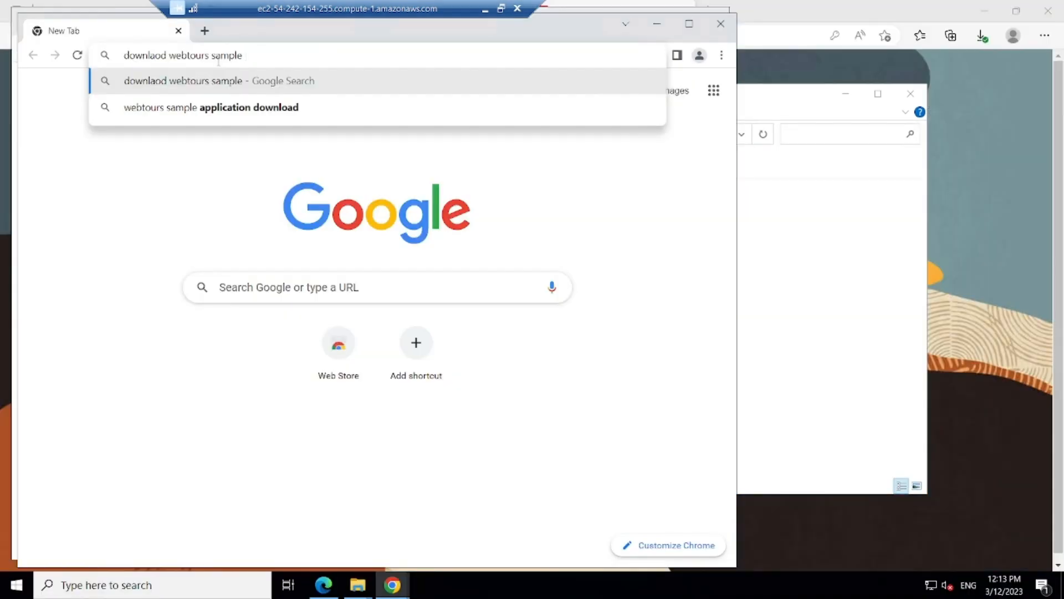
text(microfocus)
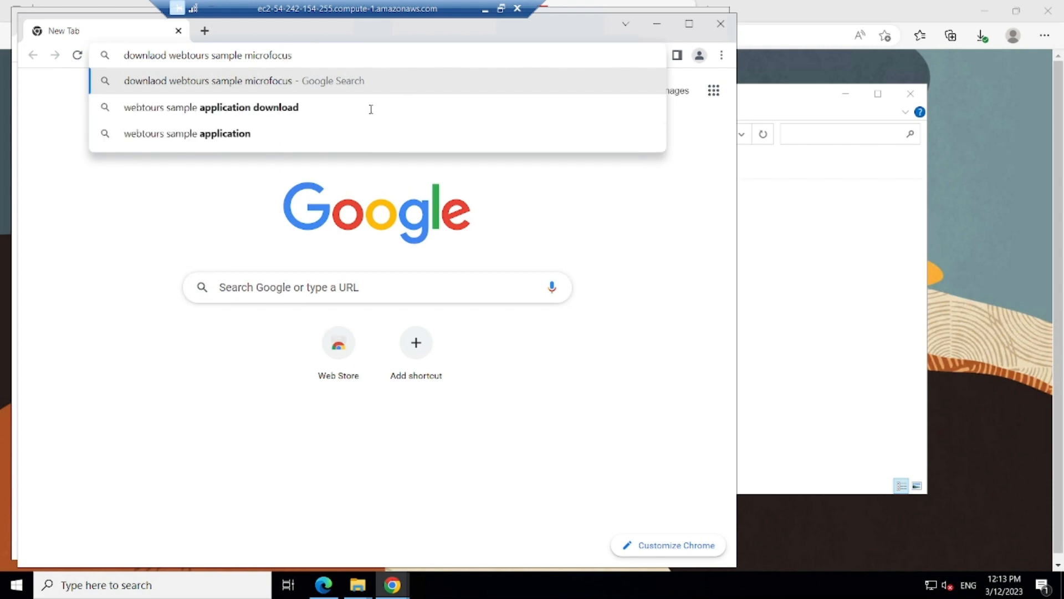
key(Return)
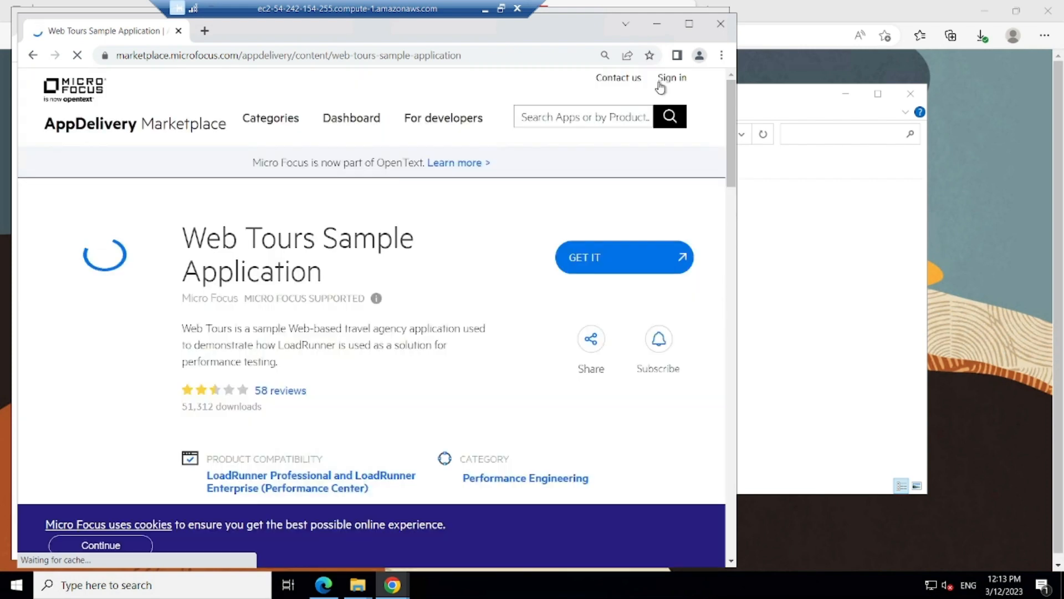
Step: Sign in to the Micro Focus marketplace with the account e-mail and password via GET IT
click(630, 266)
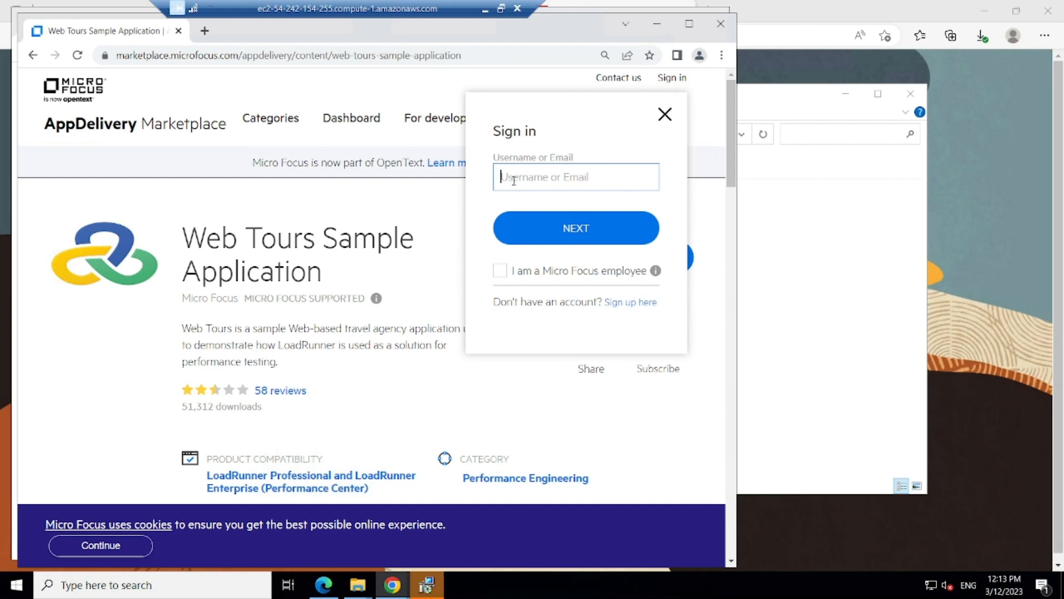
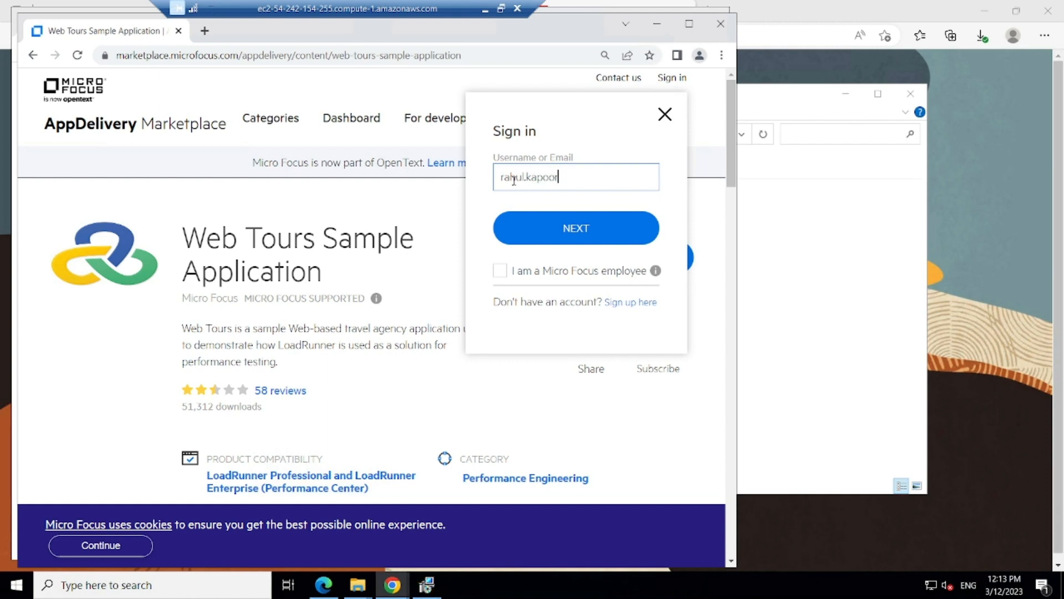
click(575, 226)
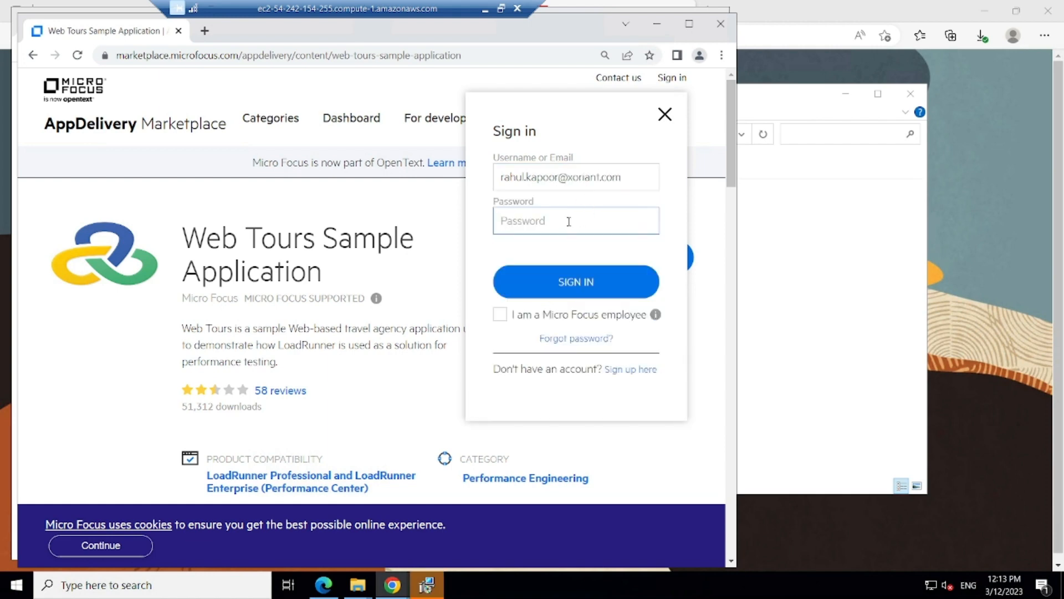
text(•••••••••••••)
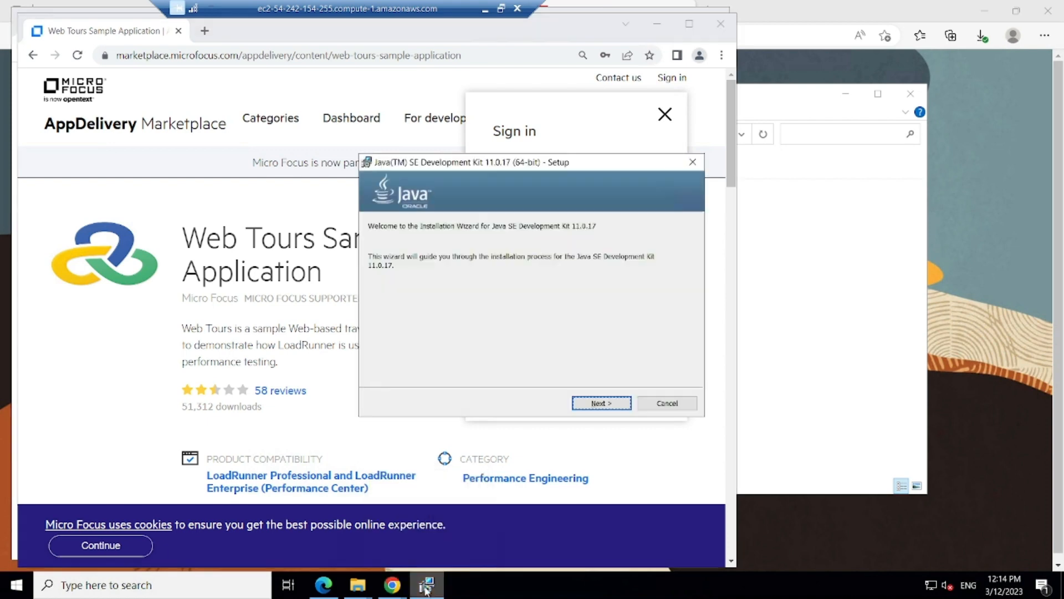
Step: Install JDK 11.0.17 to the default folder and start downloading Web Tours 1.0.zip
click(601, 403)
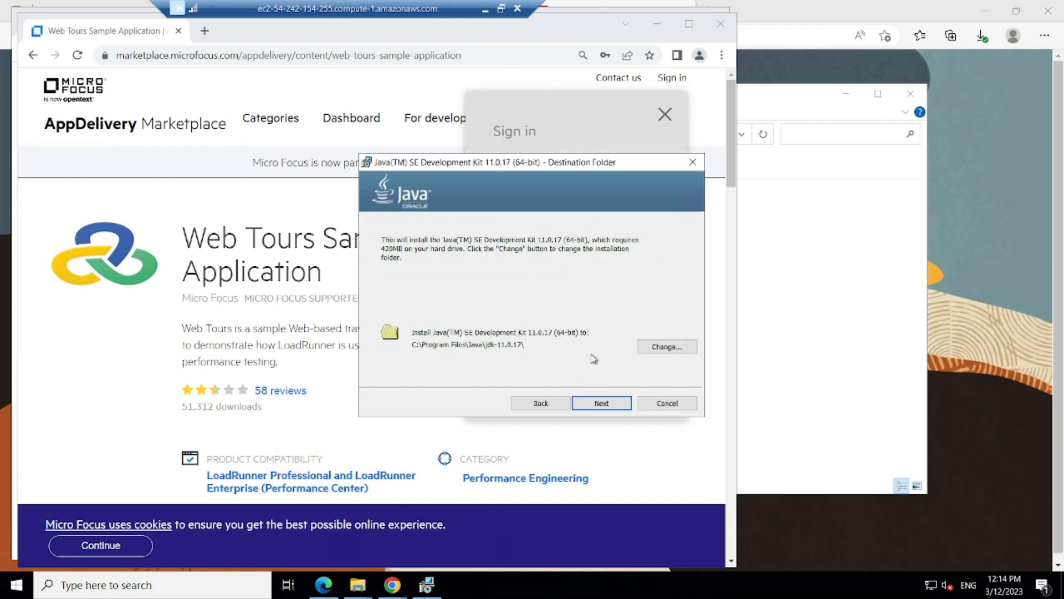
click(601, 403)
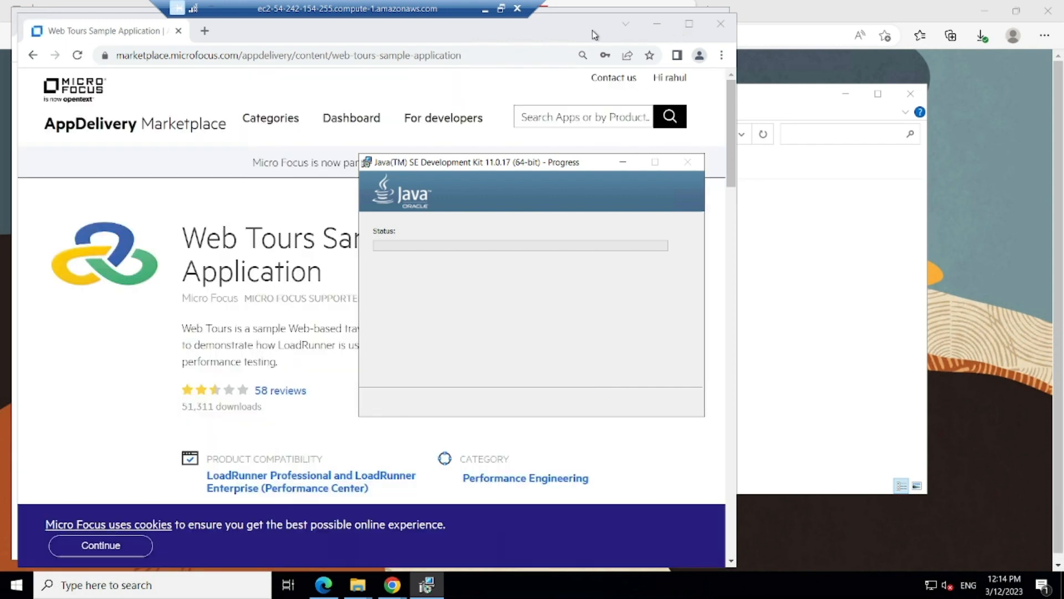
click(689, 24)
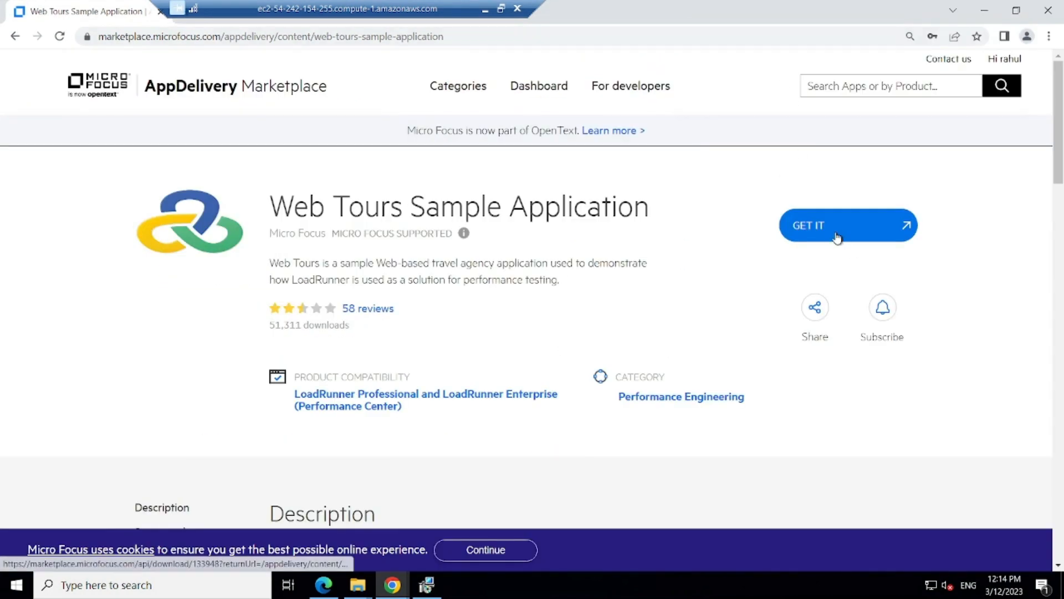
click(837, 237)
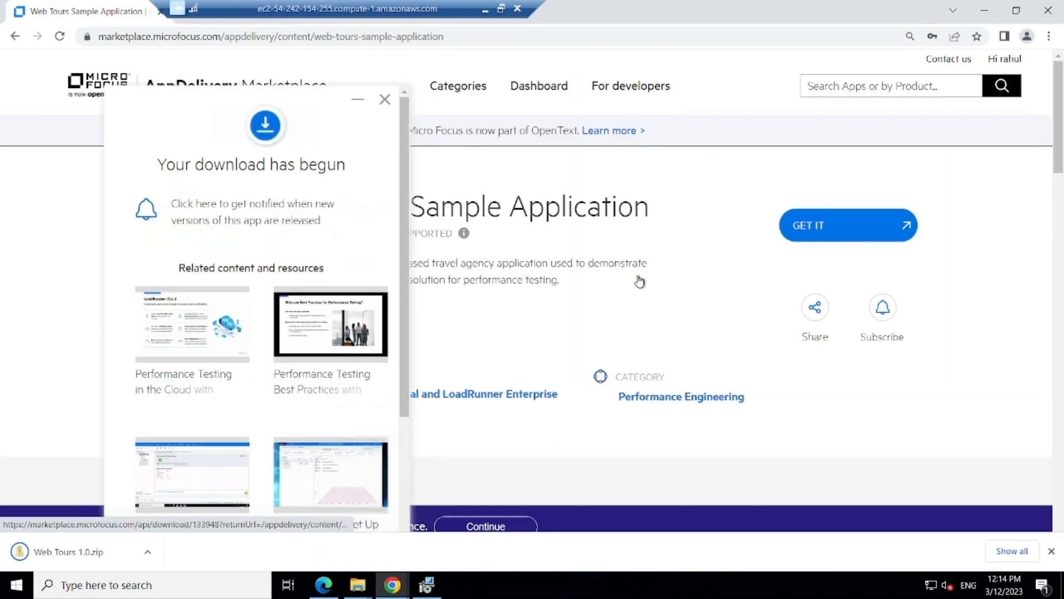
Step: Show the Web Tours download in the Downloads folder and close the finished JDK 11.0.17 installer
click(147, 553)
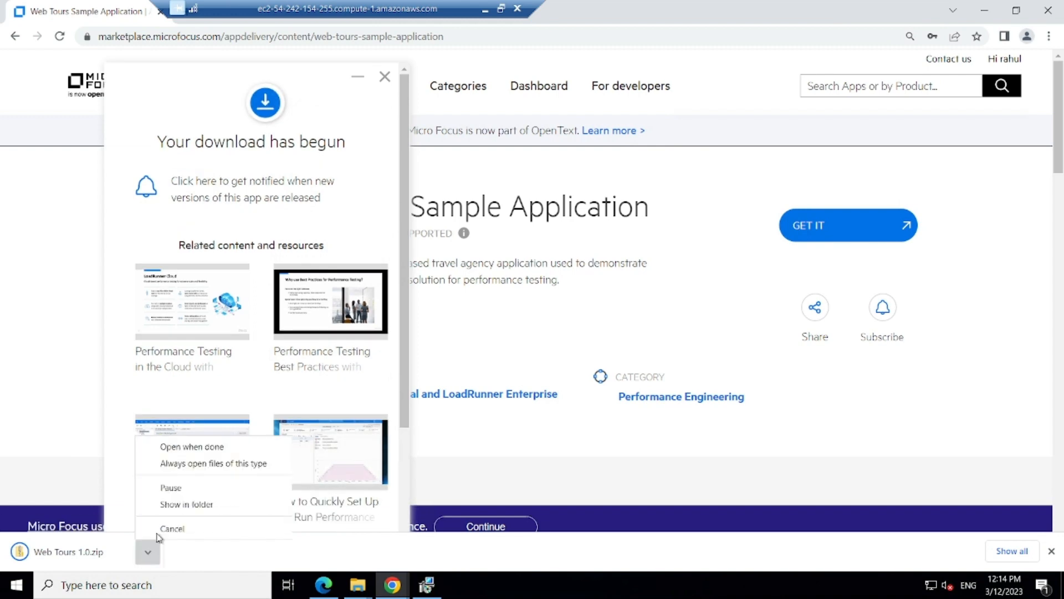
click(169, 504)
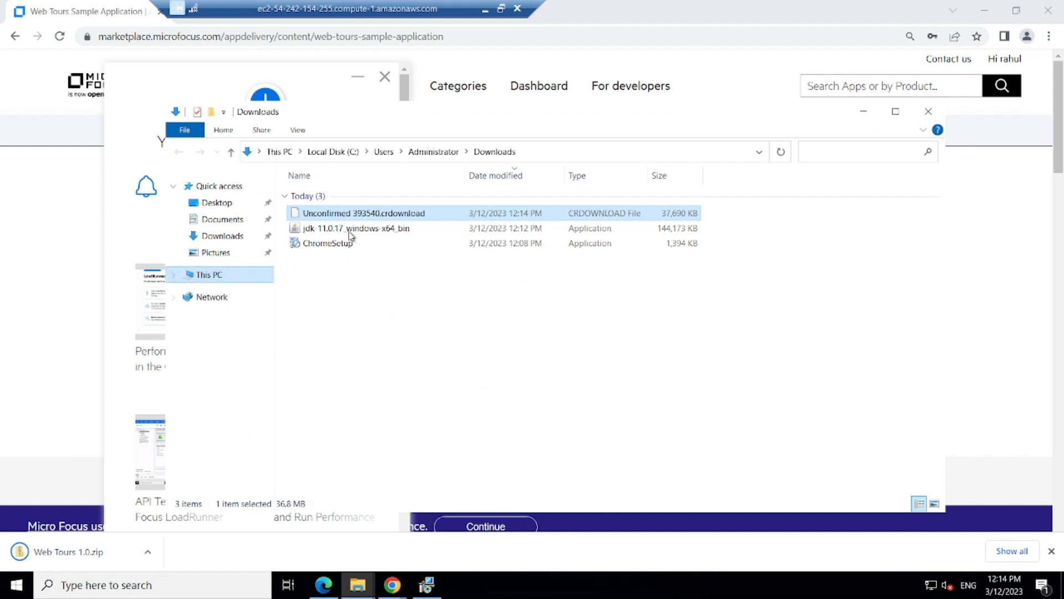
click(423, 587)
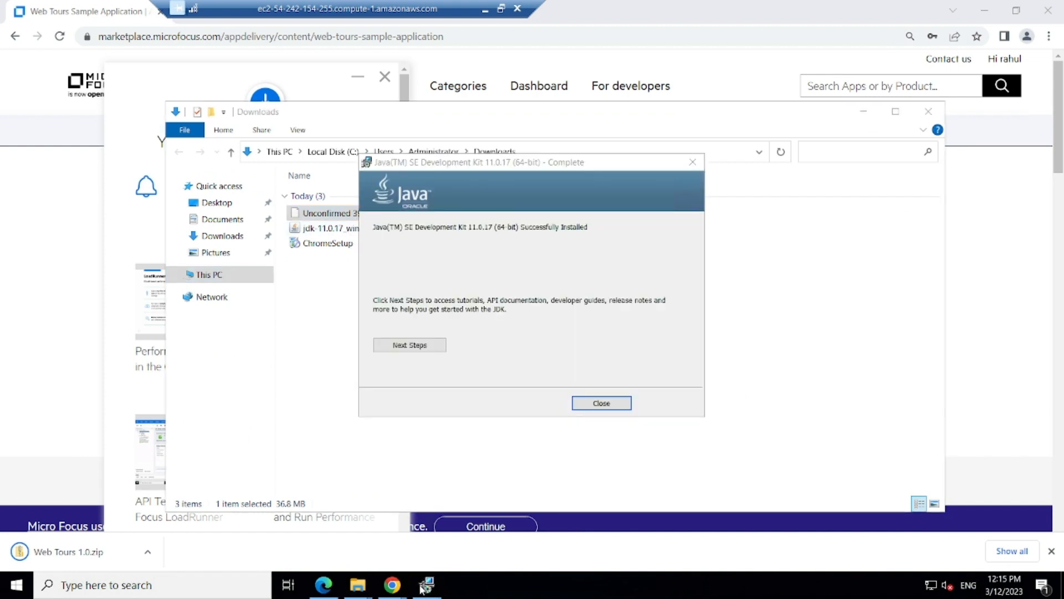
click(597, 407)
click(202, 587)
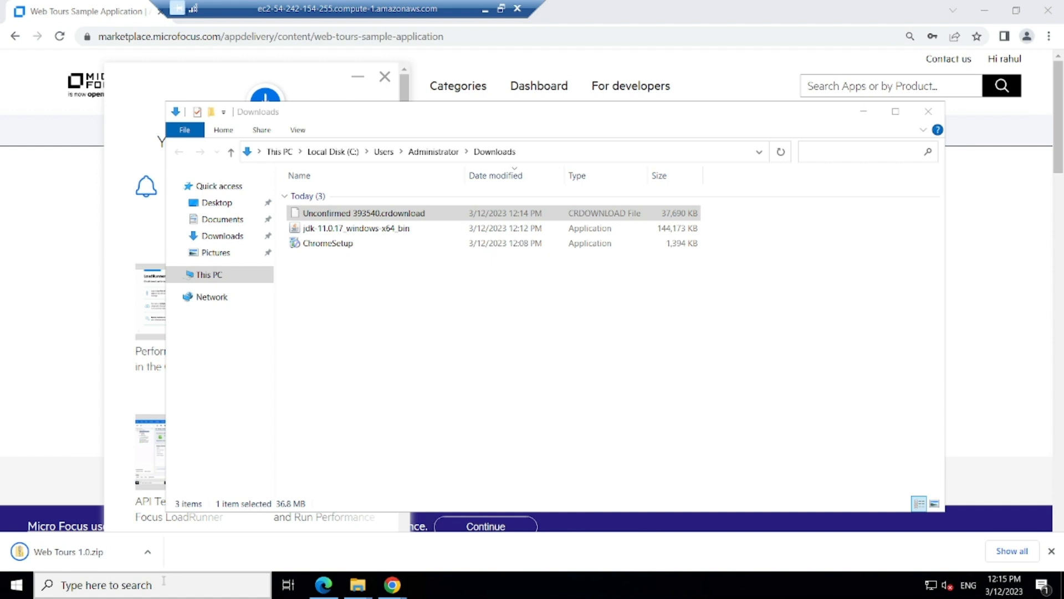
Step: Run java -version in Command Prompt to confirm Java 11.0.17, then minimize the console
click(131, 585)
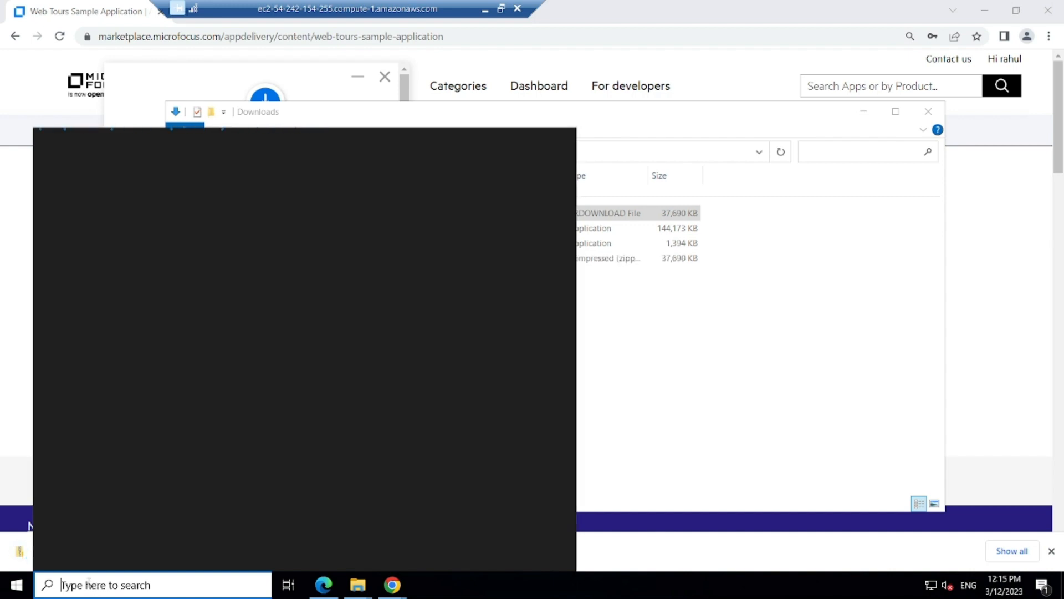
text(cmd)
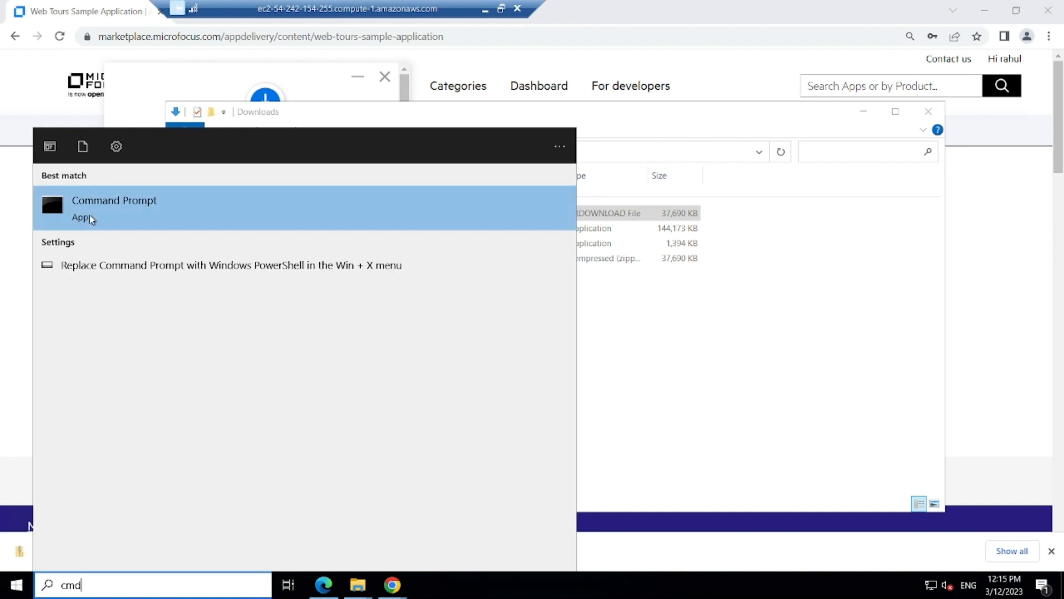
click(92, 220)
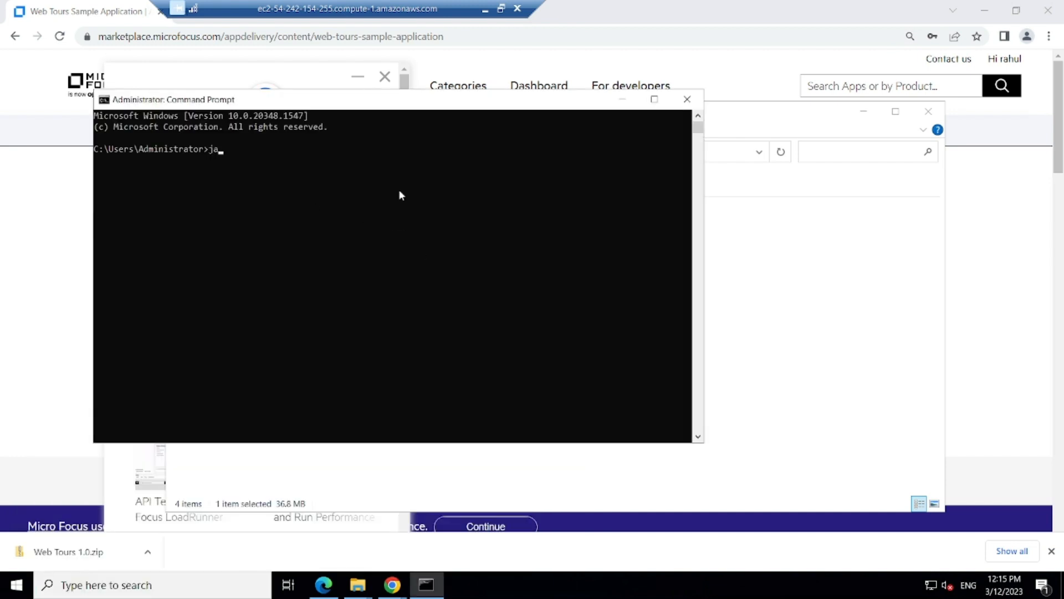
text(java -version)
key(Return)
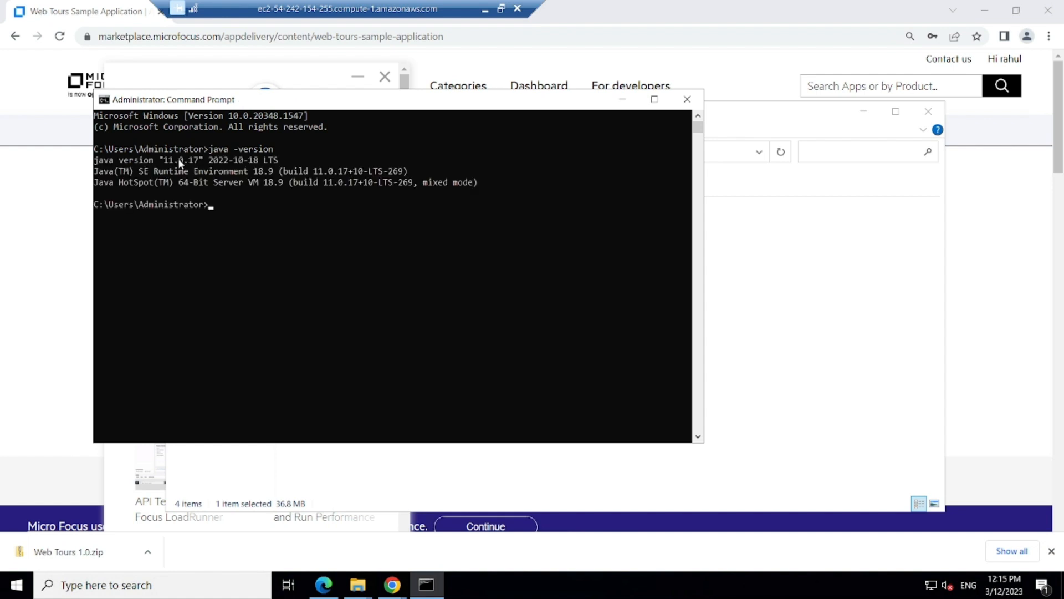
click(622, 100)
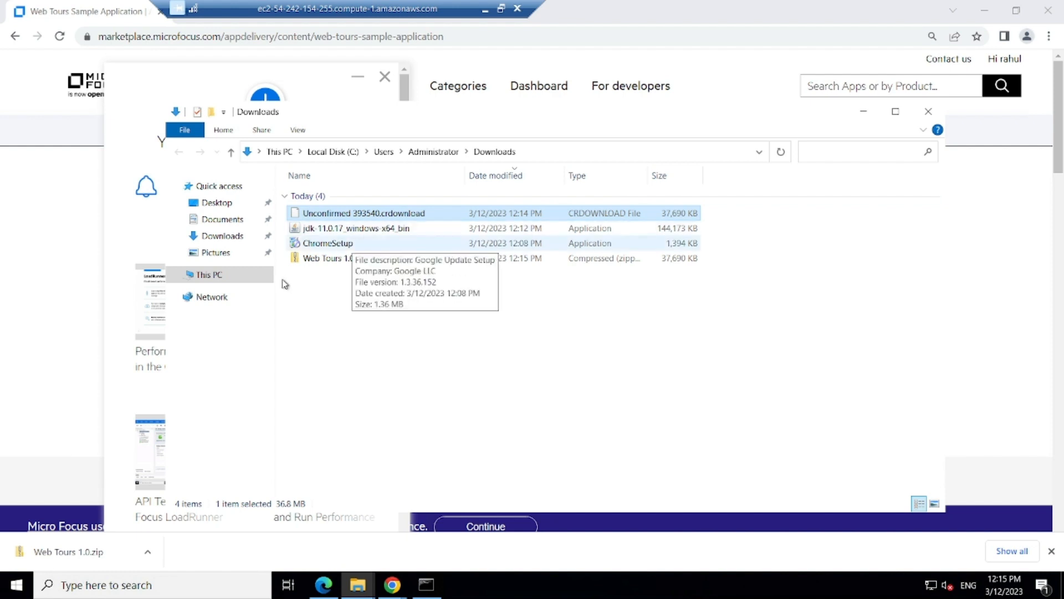
Step: Extract the Web Tours 1.0.zip archive into its suggested Web Tours 1.0 folder
click(318, 260)
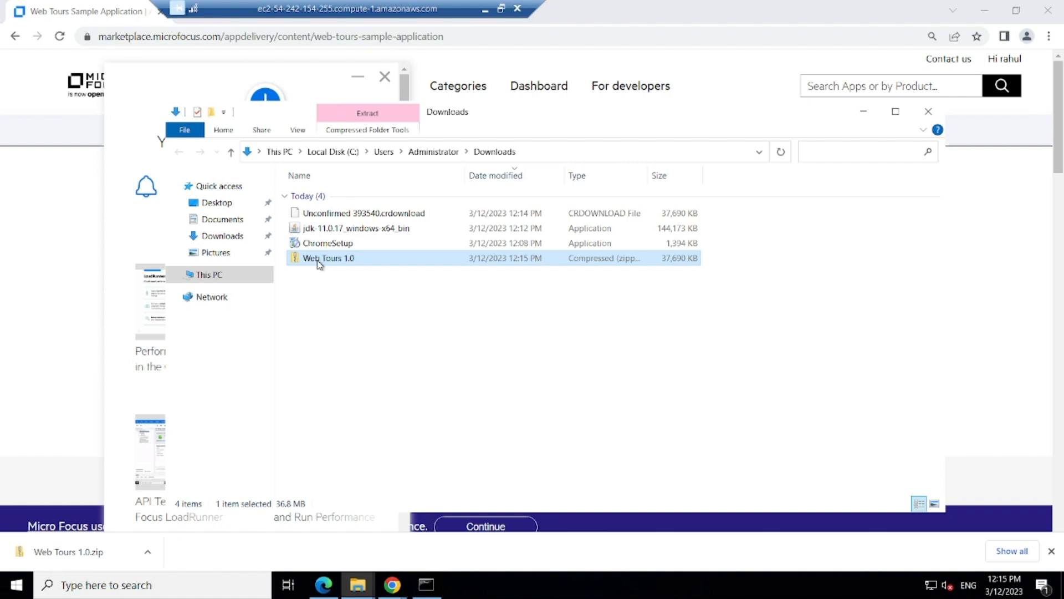
right_click(318, 260)
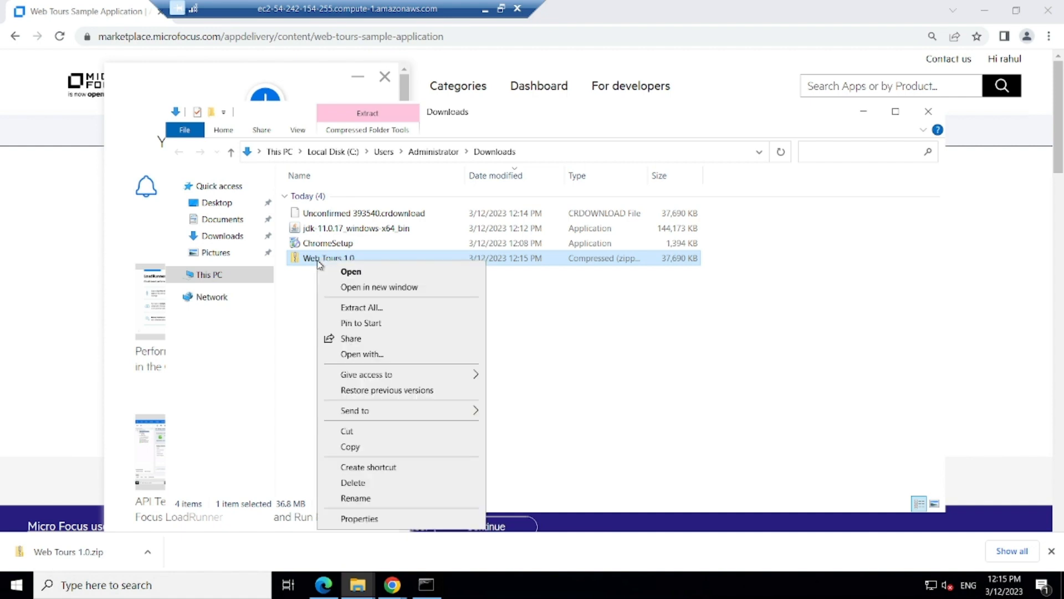
click(343, 309)
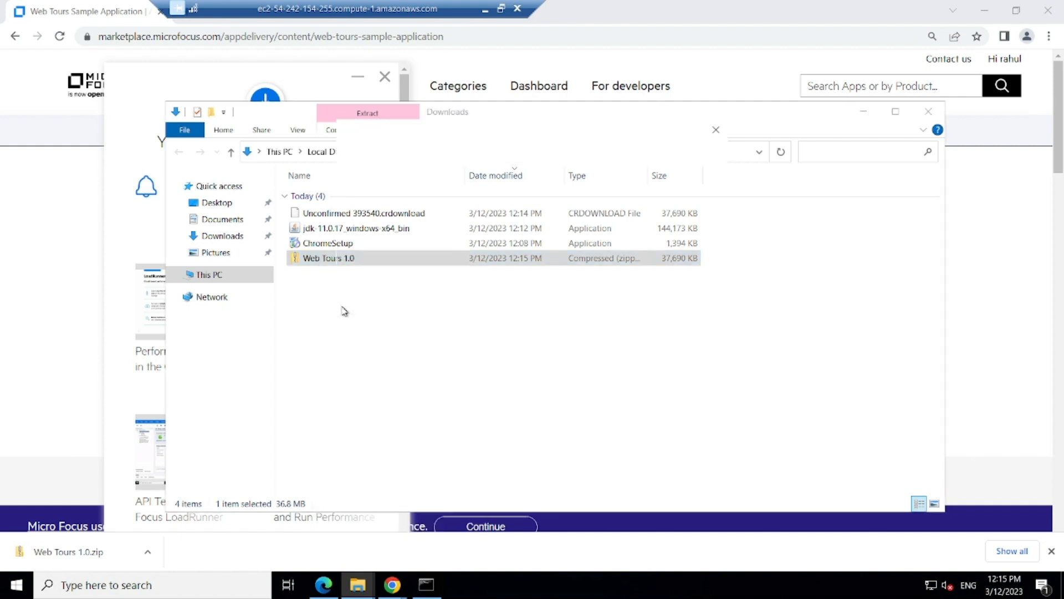
click(641, 433)
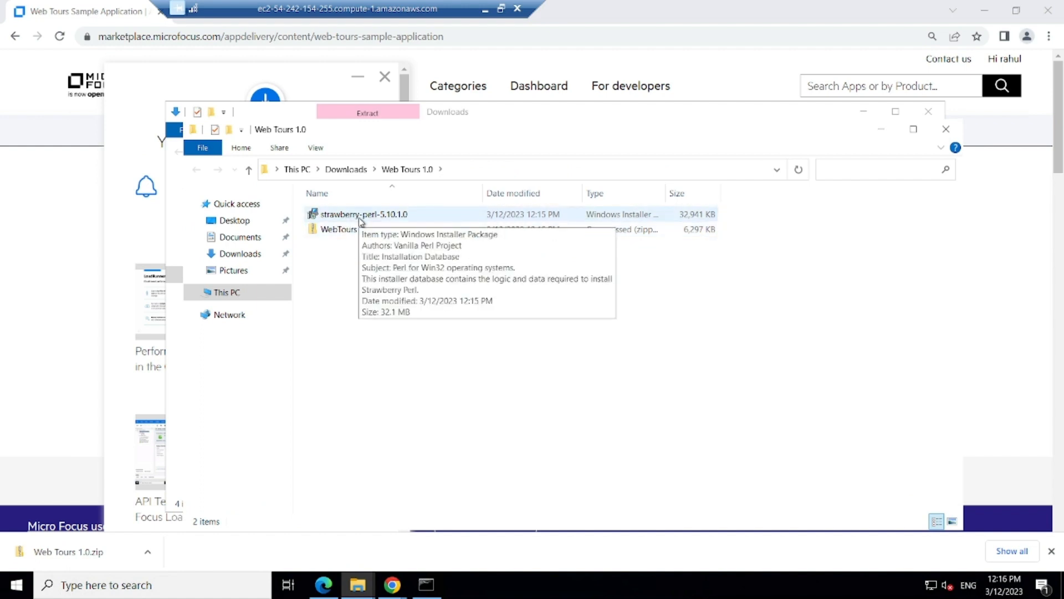
Step: Install Strawberry Perl 5.10.1.0 after accepting its license, then close the finished wizard
click(361, 220)
double_click(358, 218)
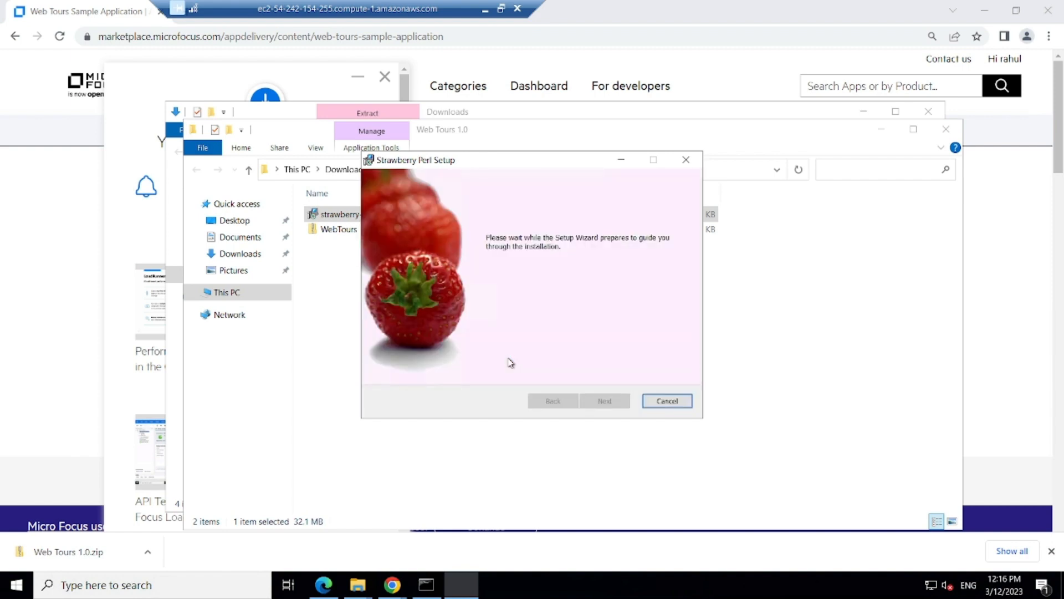
click(605, 402)
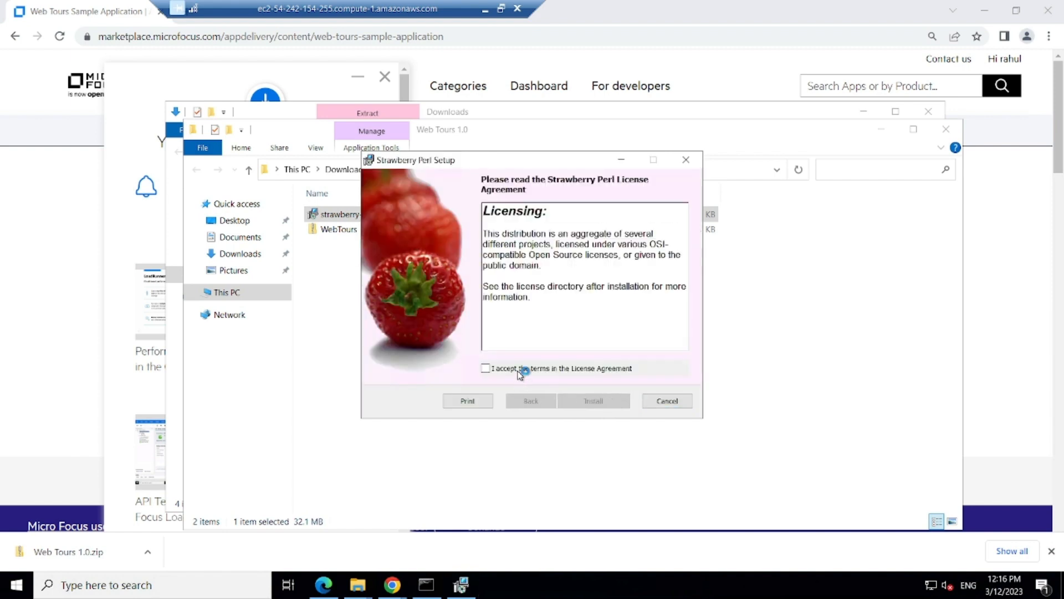
click(485, 368)
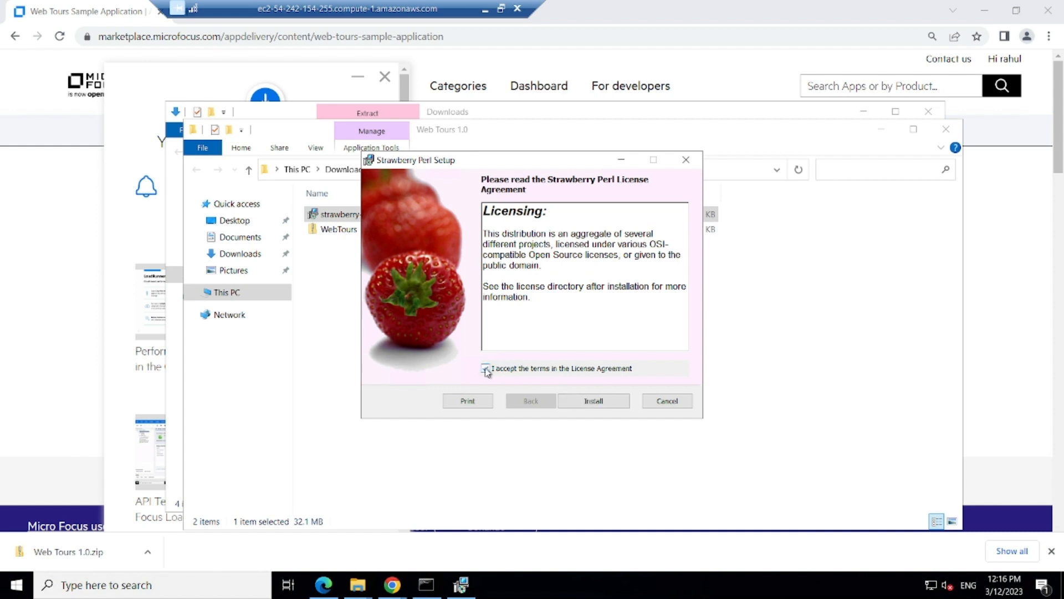
click(608, 406)
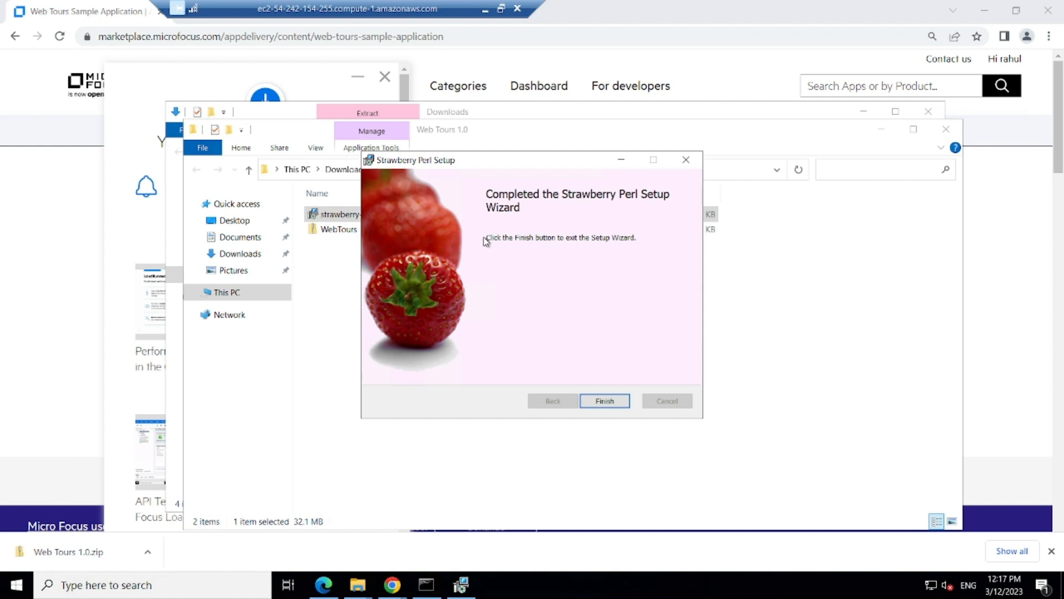
click(609, 400)
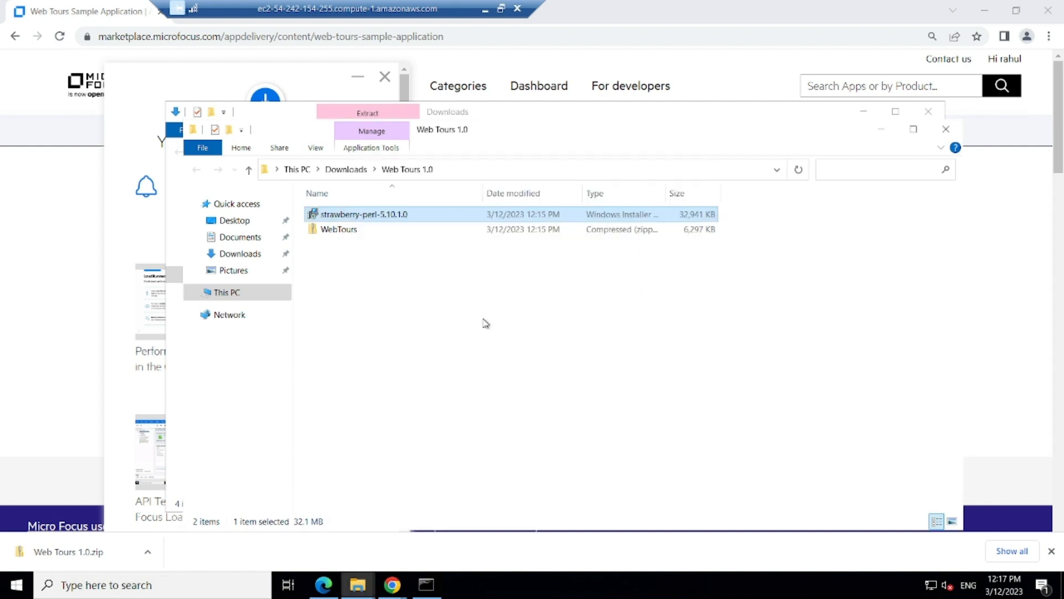
click(326, 228)
Step: Extract the WebTours zip into a new WebTours folder and bring its progress window forward
right_click(326, 229)
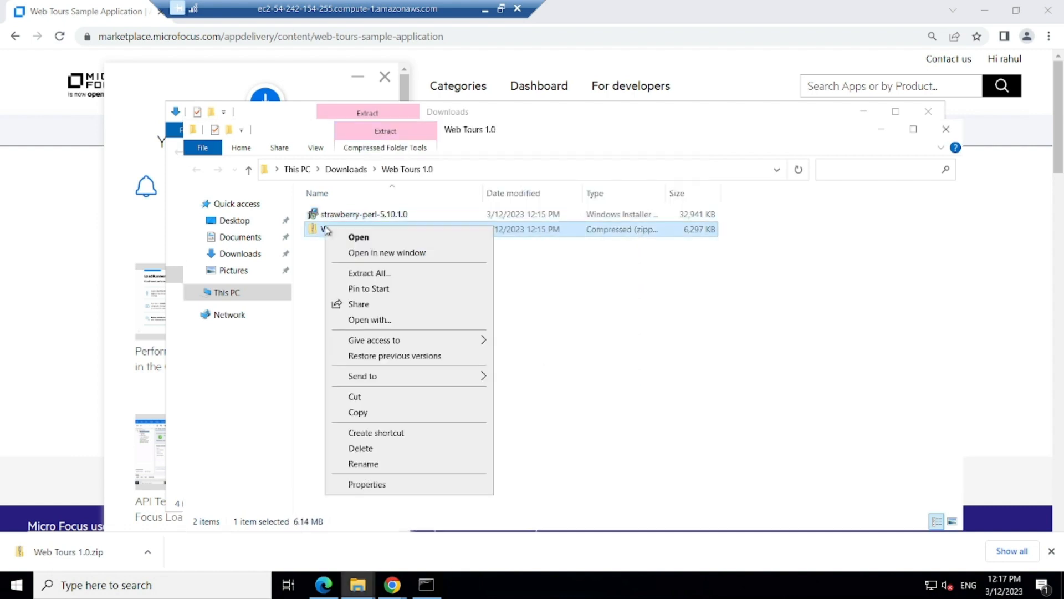
click(372, 274)
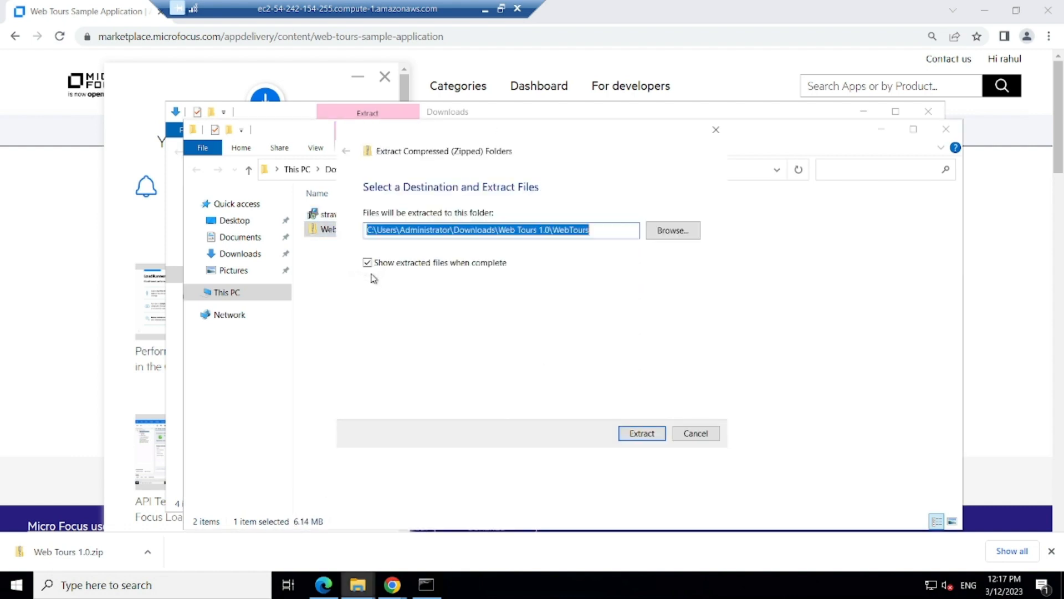
click(641, 433)
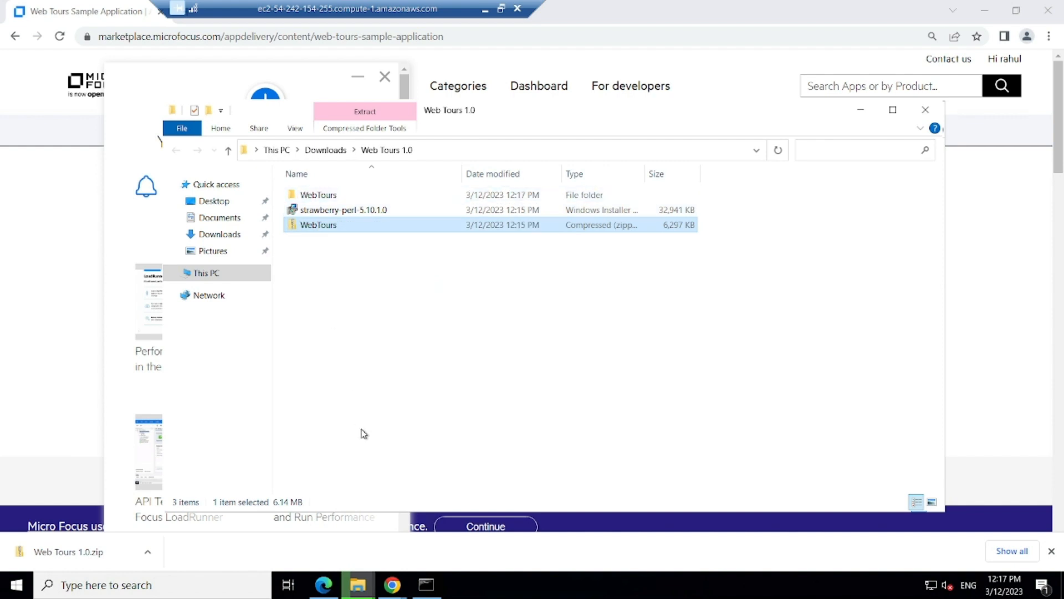
click(362, 591)
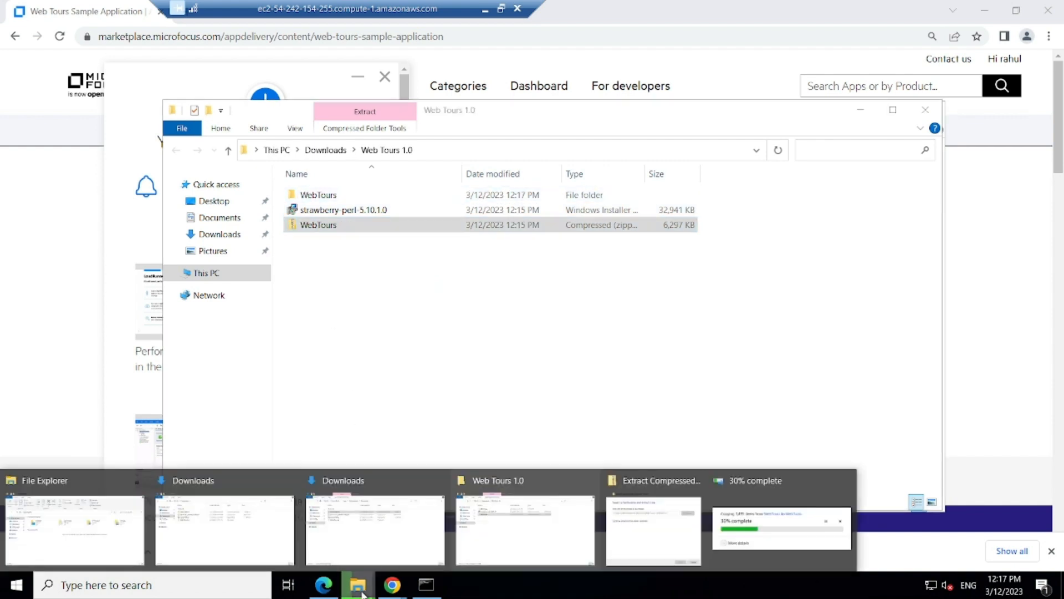
click(803, 509)
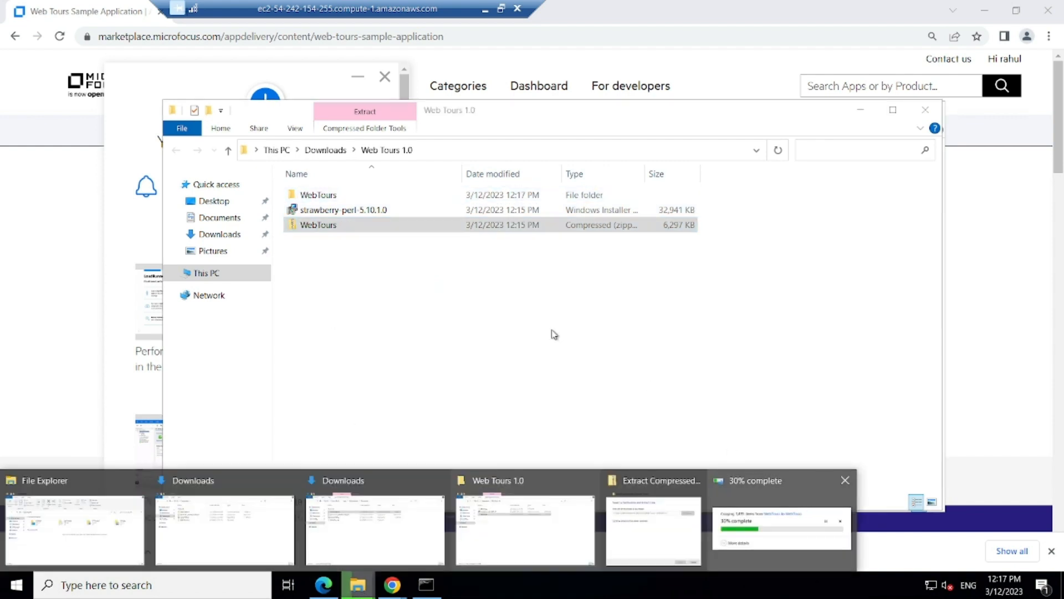
Step: Open the Environment Variables dialog from This PC's system settings
right_click(208, 274)
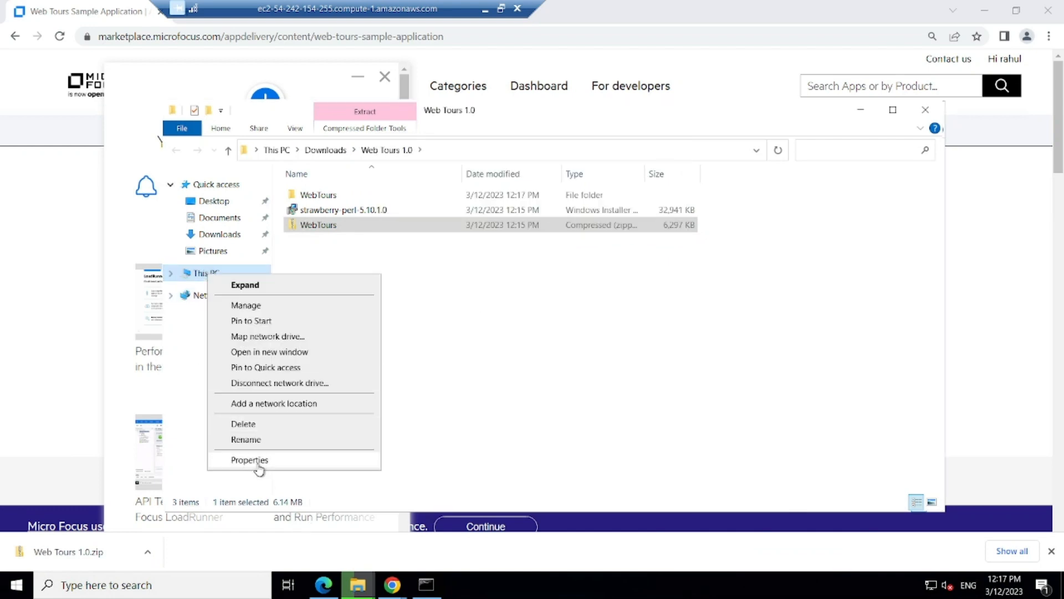
click(256, 461)
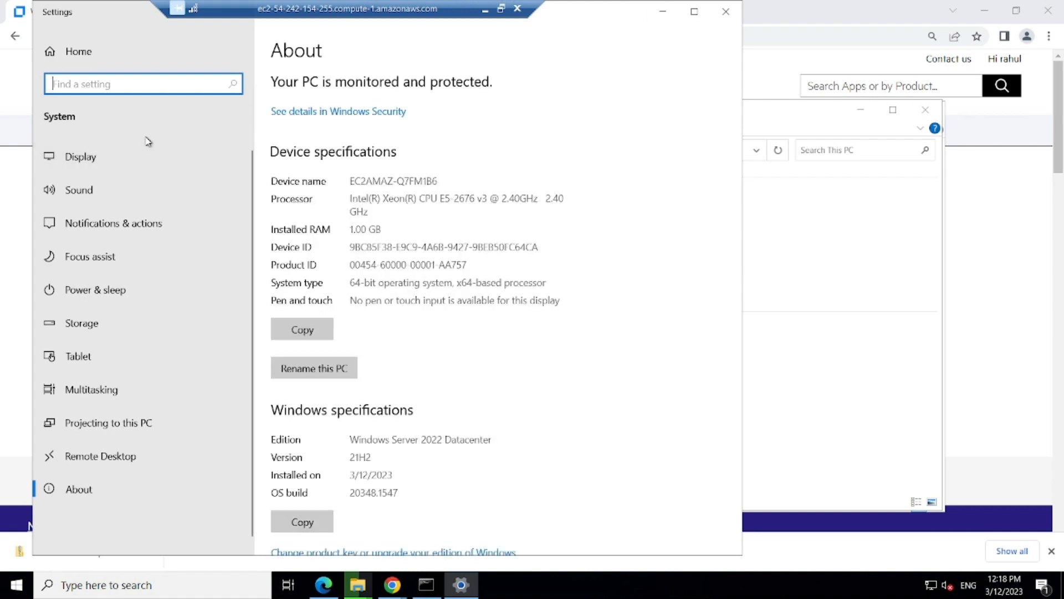
text(env)
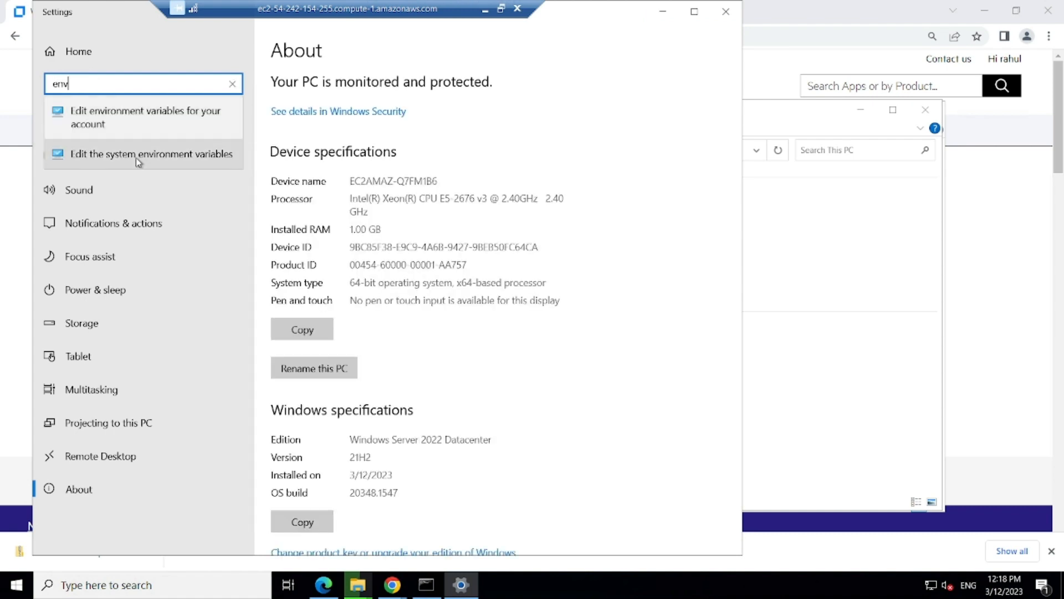
click(135, 158)
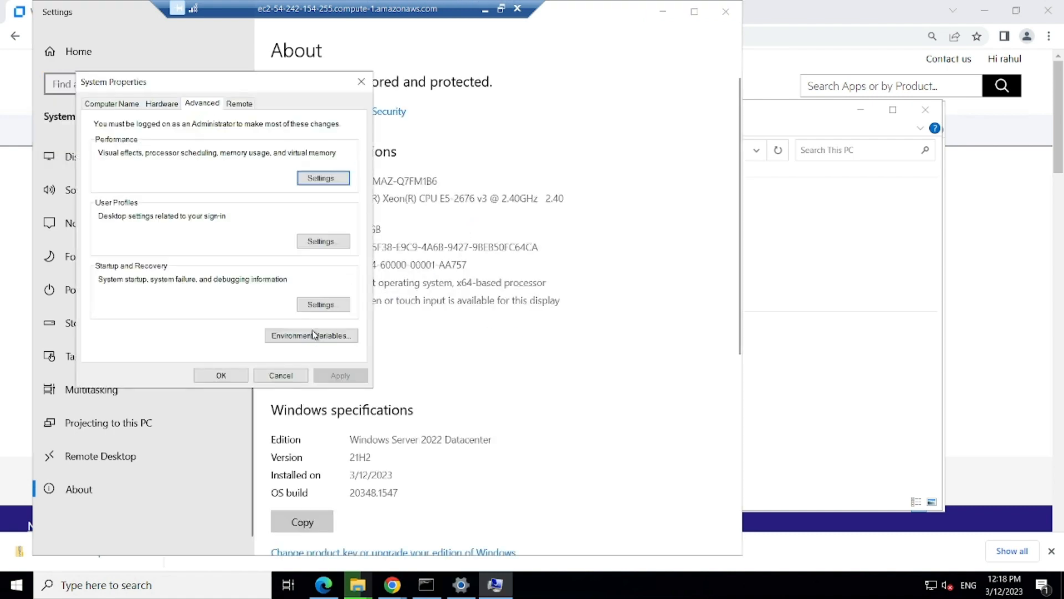
click(311, 336)
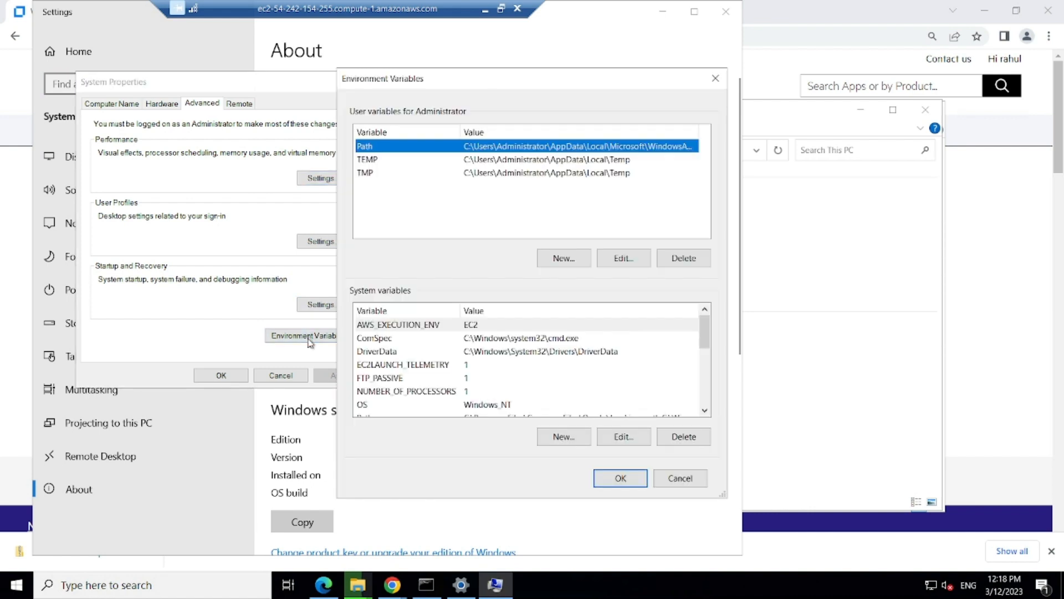
Step: Add a JAVA_HOME system variable pointing to C:\Program Files\Java\jdk-11.0.17
click(562, 437)
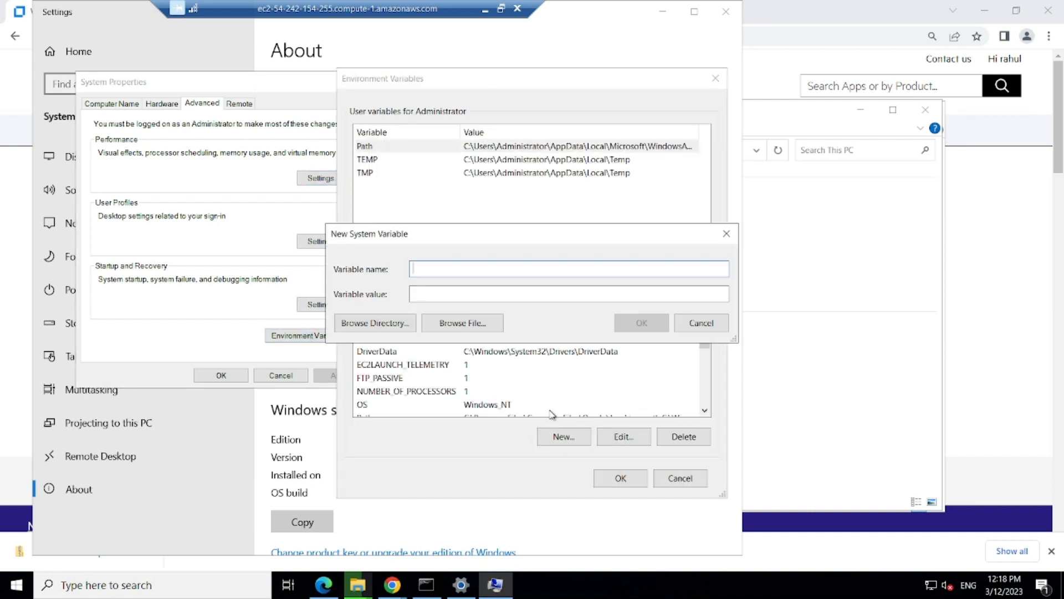
text(JAVA_HOME)
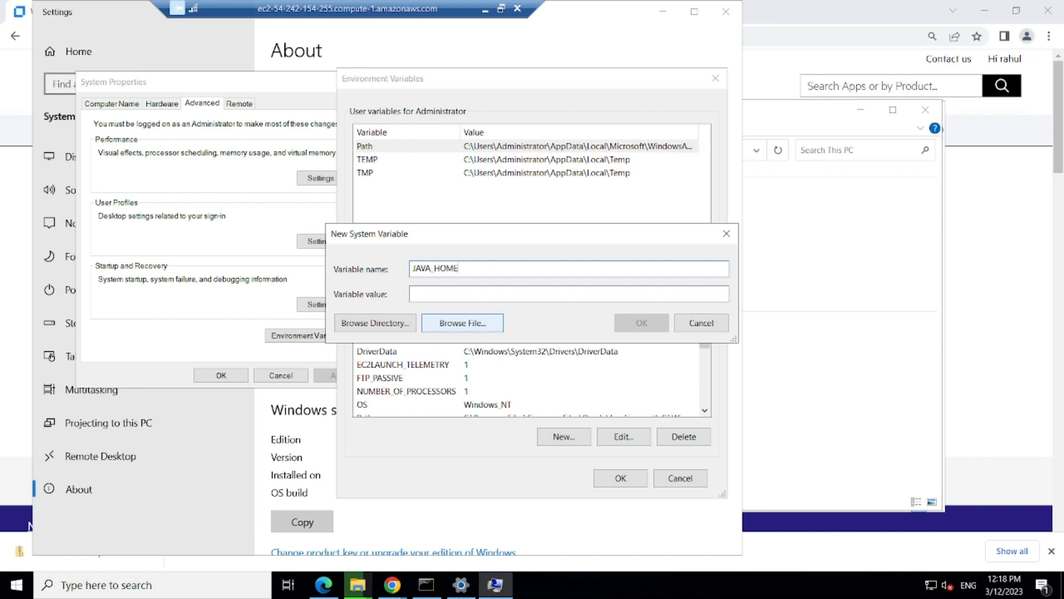
click(377, 322)
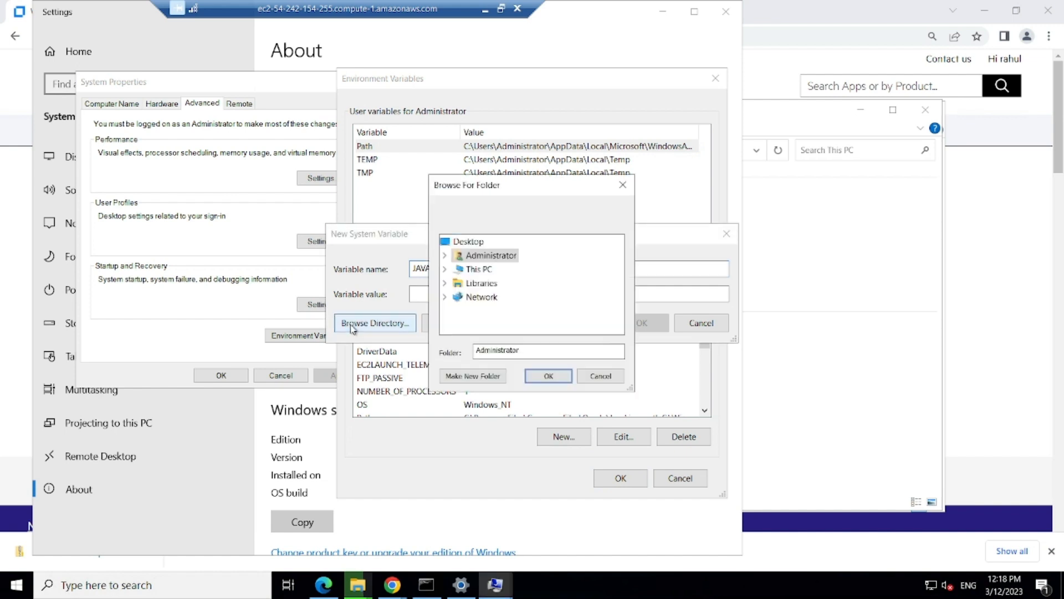
click(445, 269)
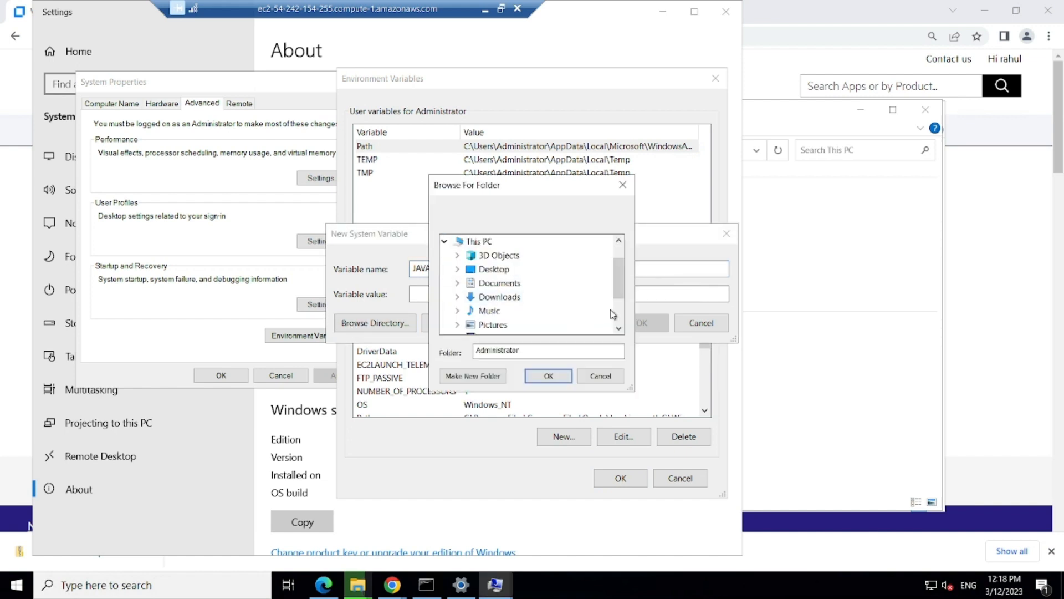
scroll(515, 287, down, 2)
click(457, 301)
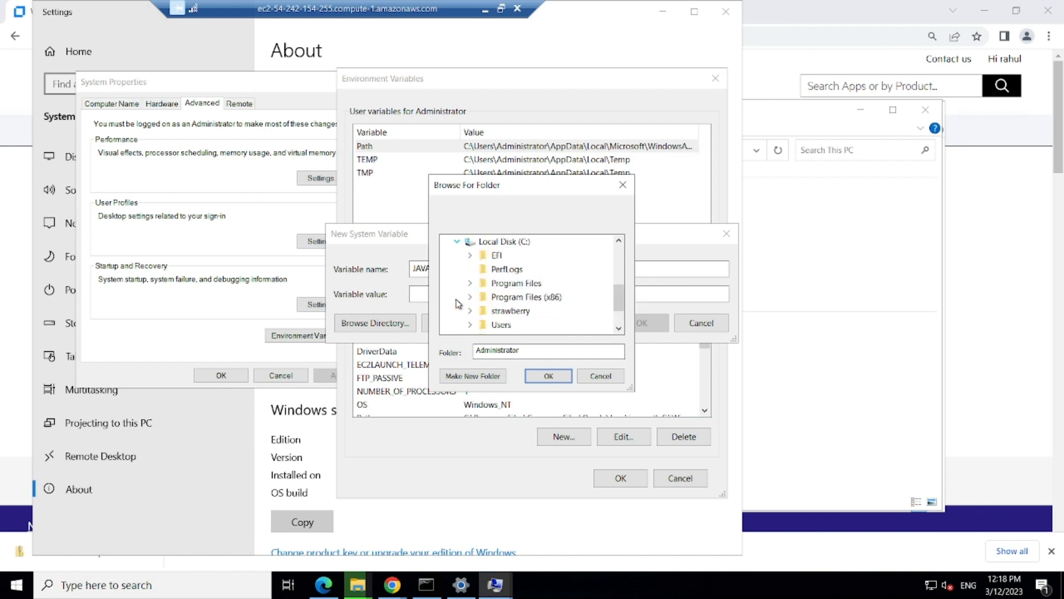
click(471, 284)
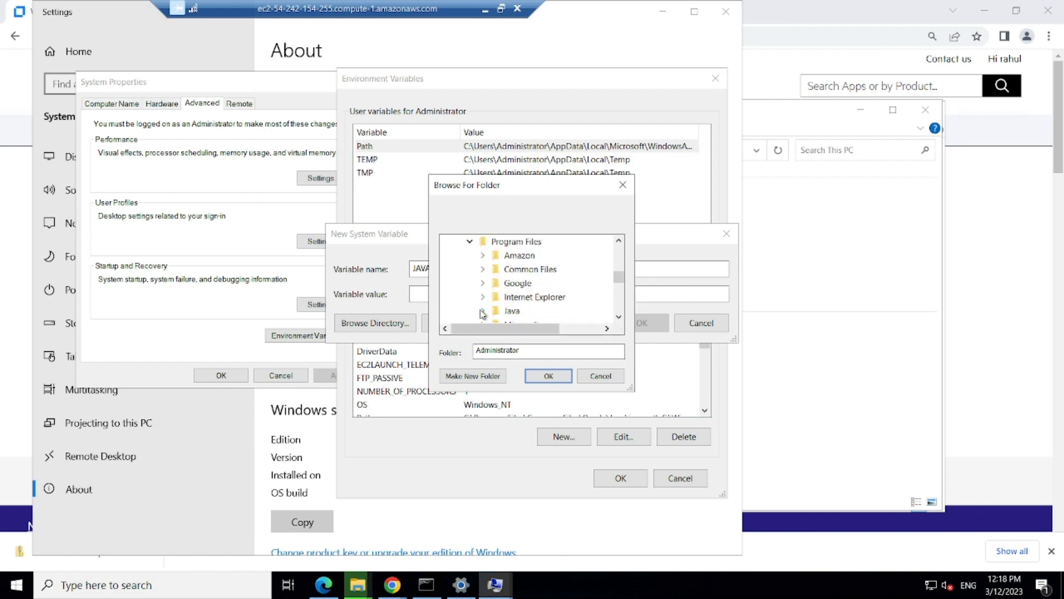
click(481, 310)
click(536, 241)
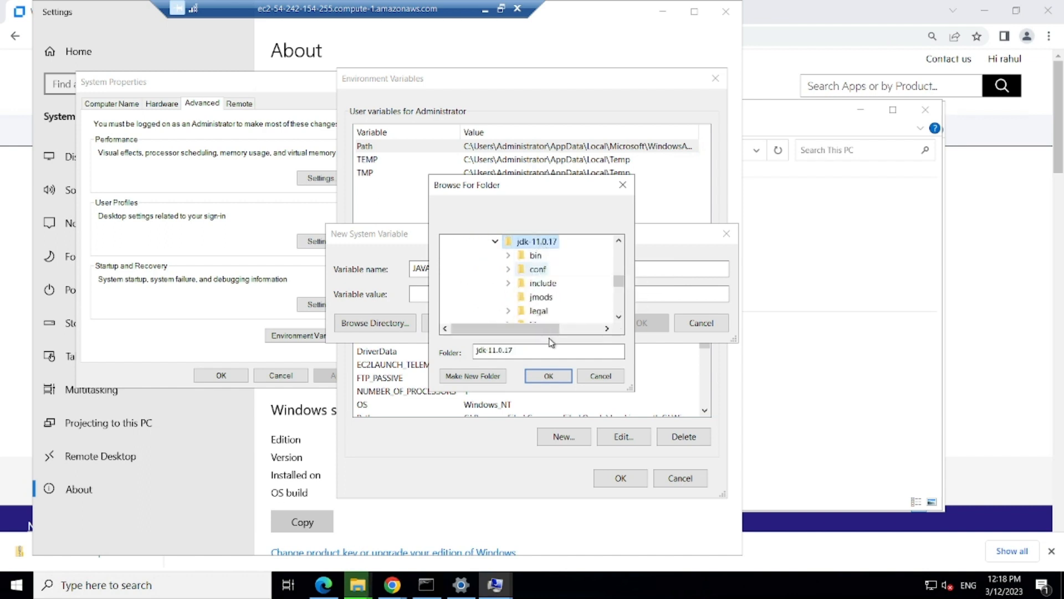
click(549, 376)
click(640, 324)
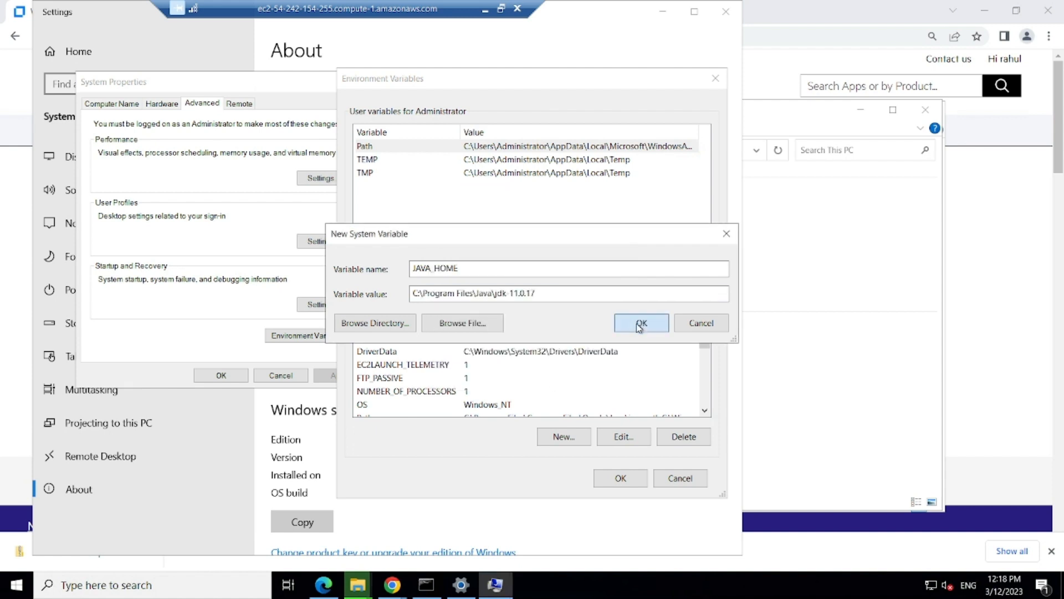
Step: Select the system Path variable and minimize the WebTours folder window
drag(704, 343, 554, 355)
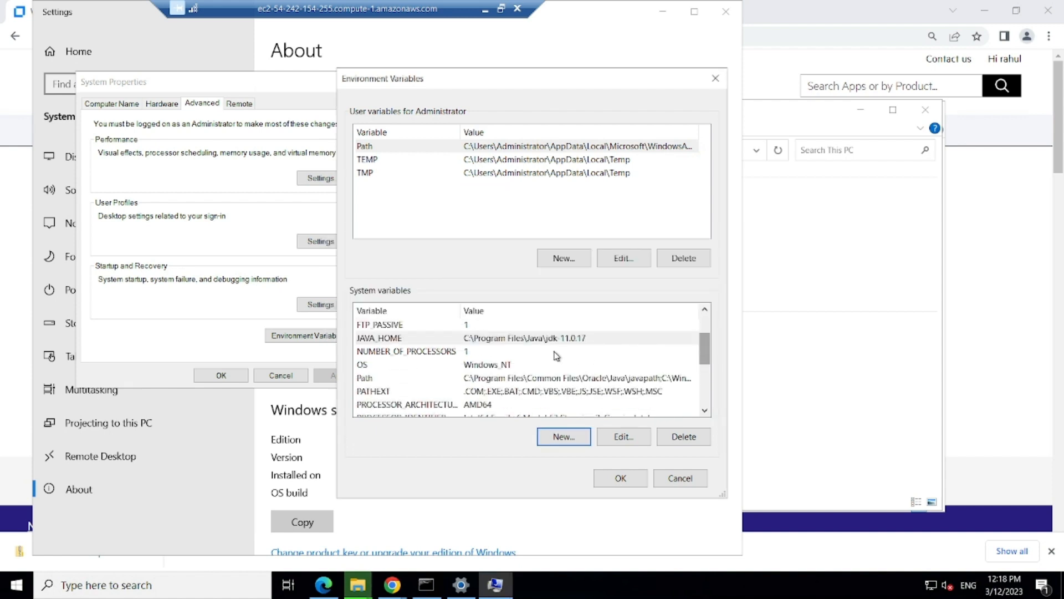
click(531, 381)
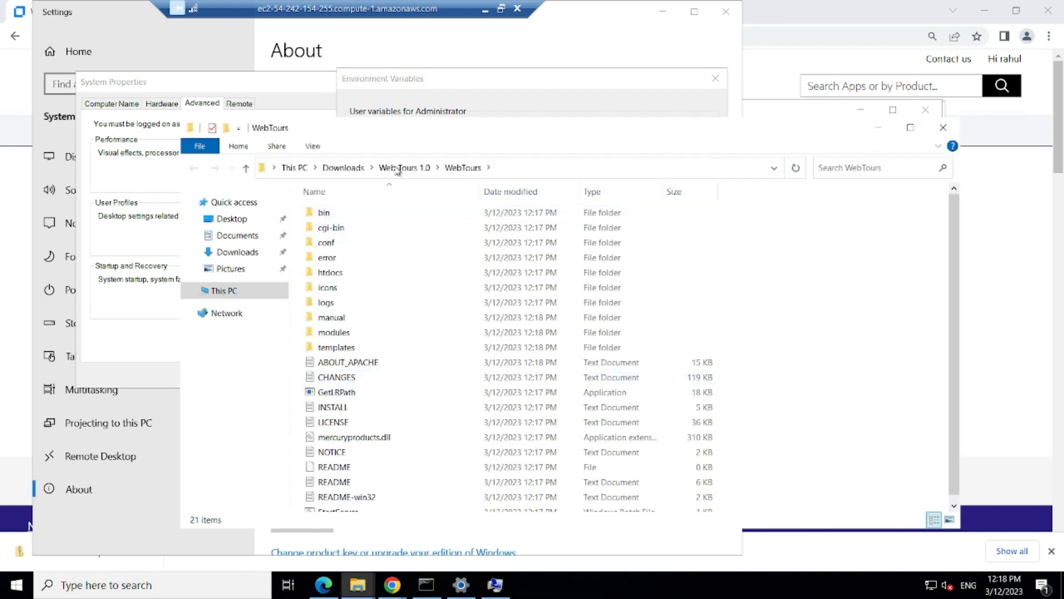
click(881, 134)
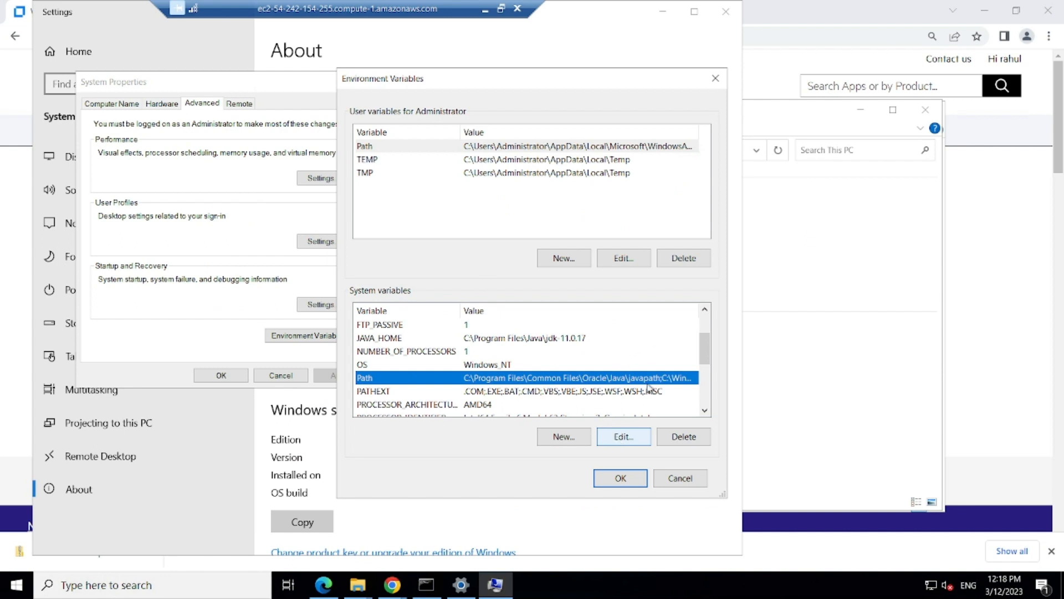
Step: Add C:\Program Files\Java\jdk-11.0.17\bin as a new entry in the system Path
click(616, 438)
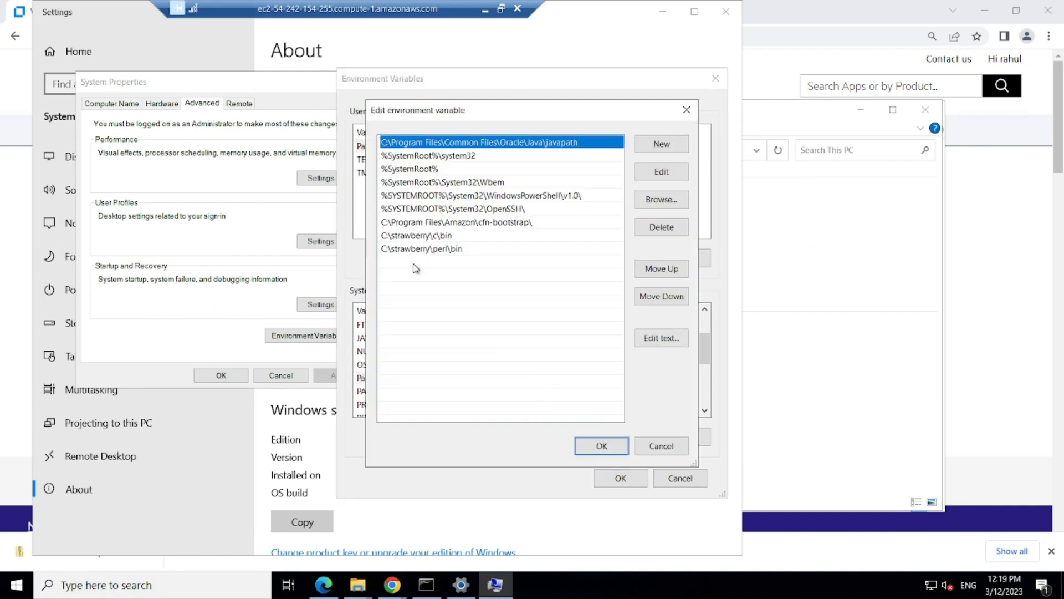
click(391, 264)
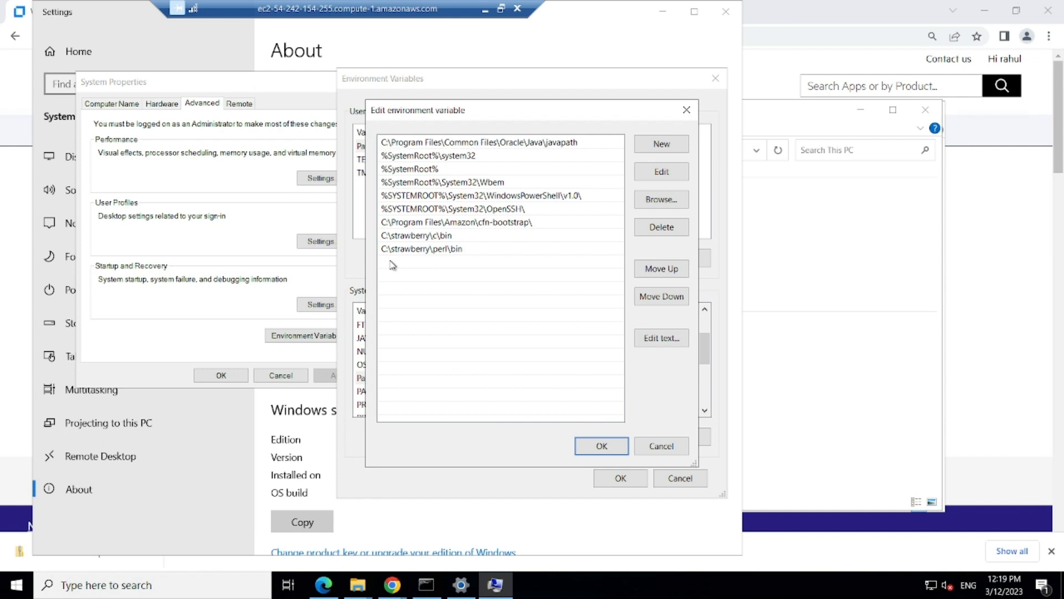
double_click(391, 261)
click(661, 199)
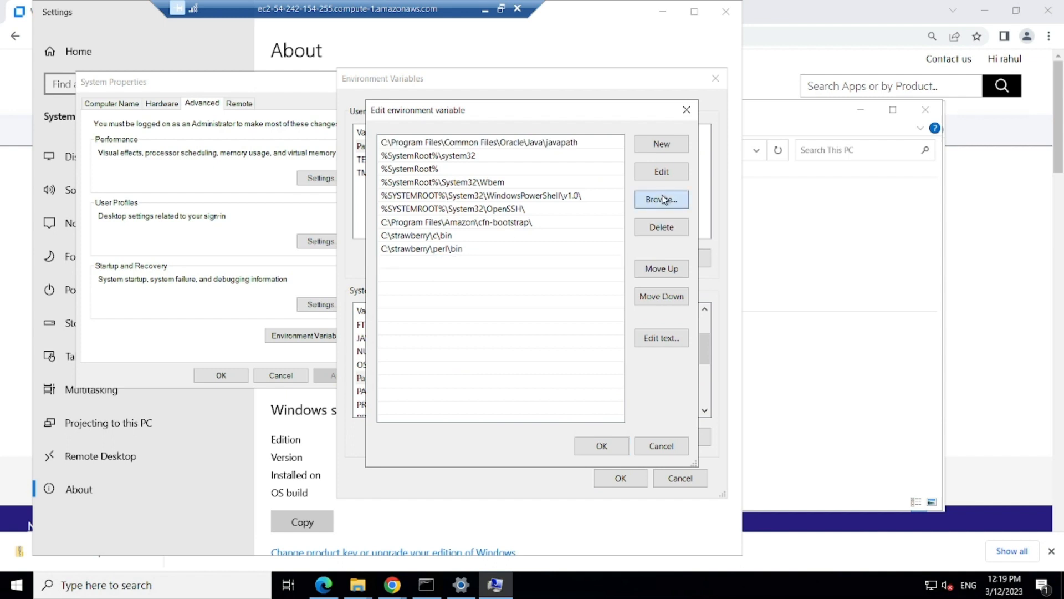
click(444, 270)
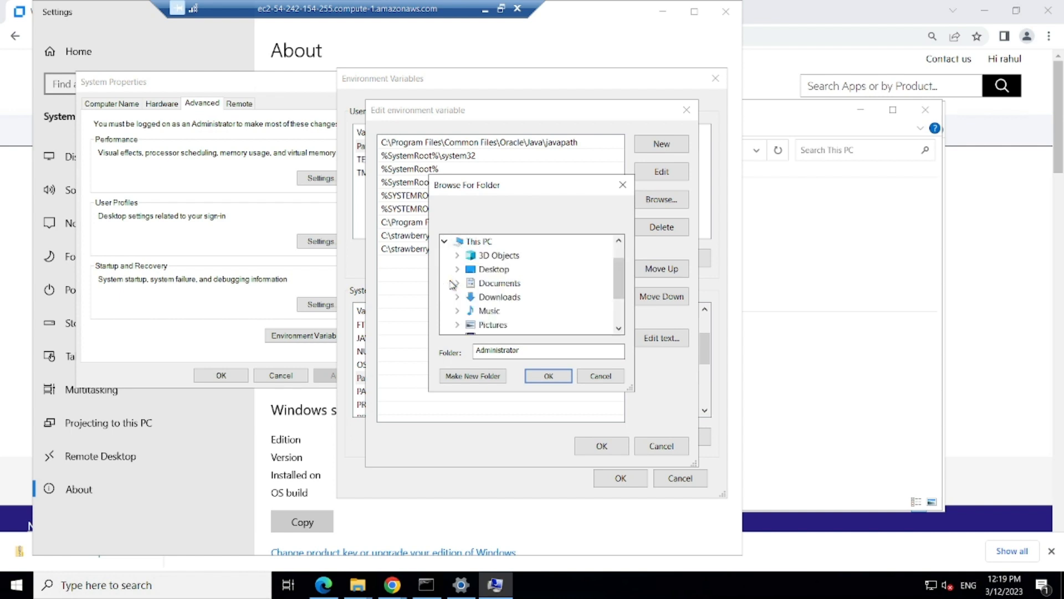
scroll(576, 314, down, 2)
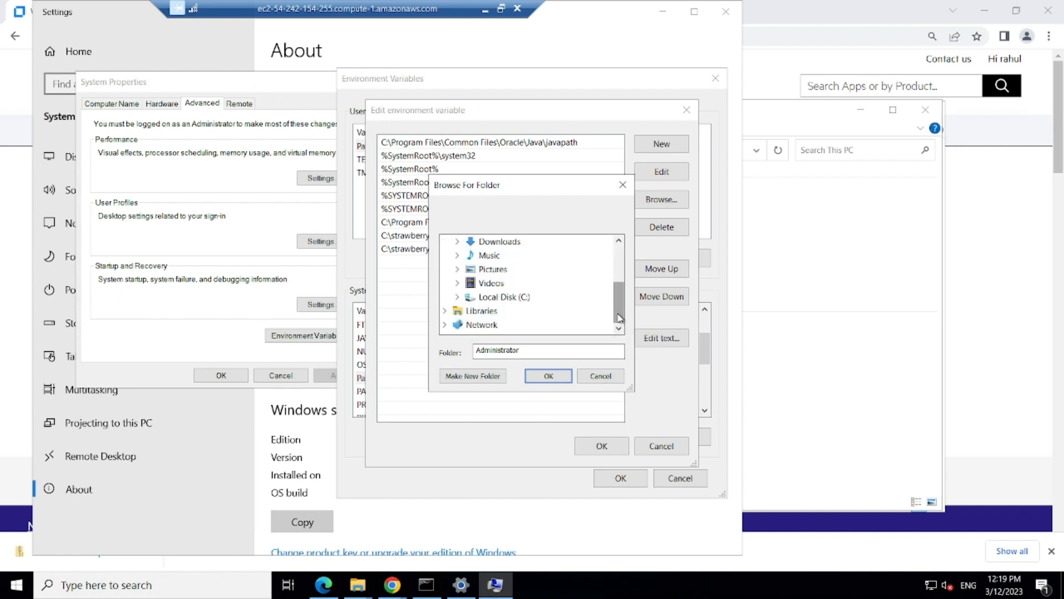
click(458, 299)
click(470, 283)
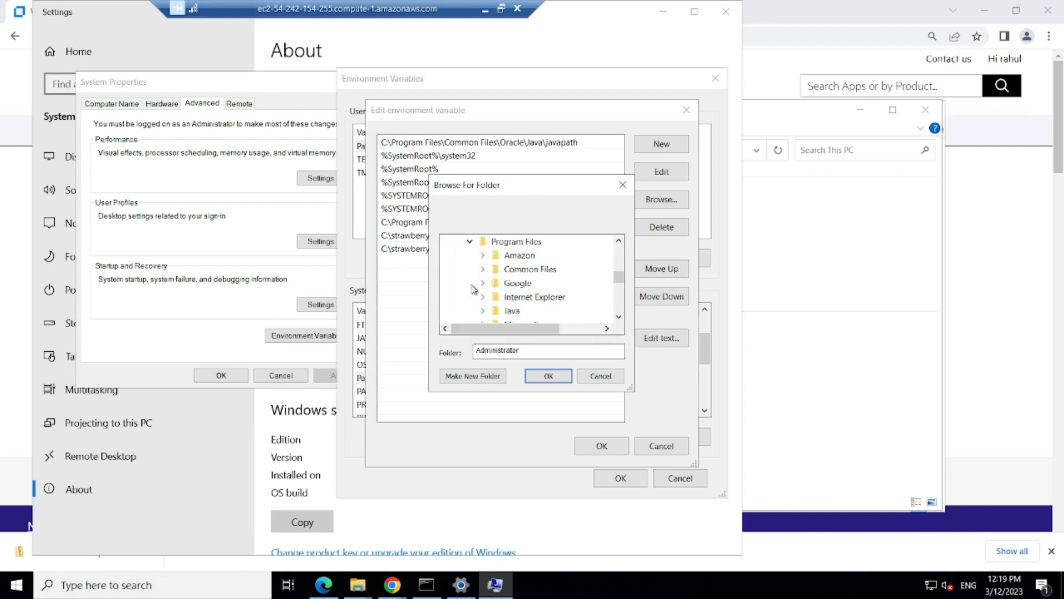
click(485, 314)
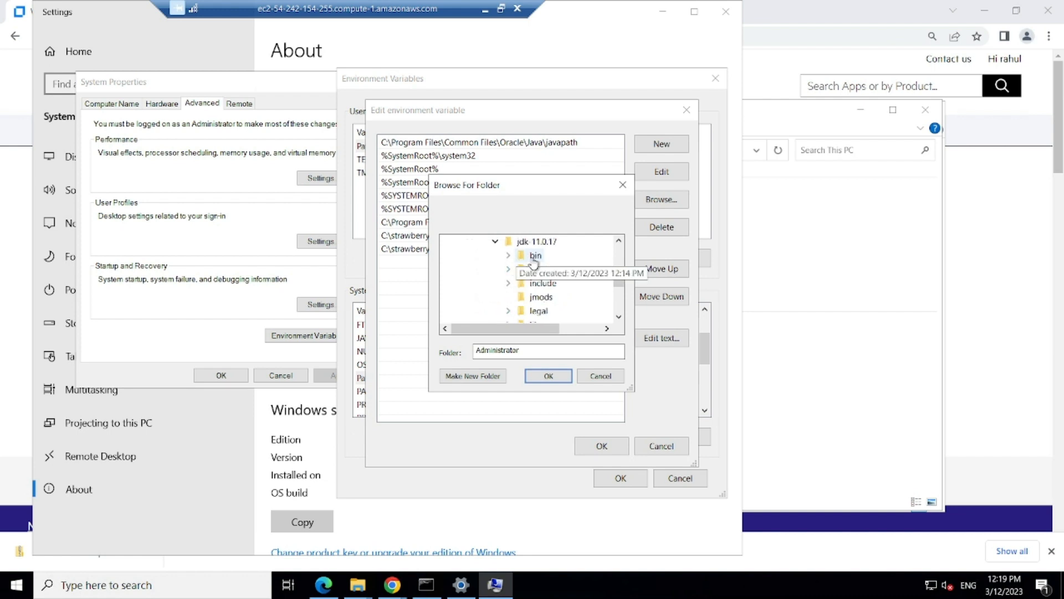
click(534, 257)
click(549, 376)
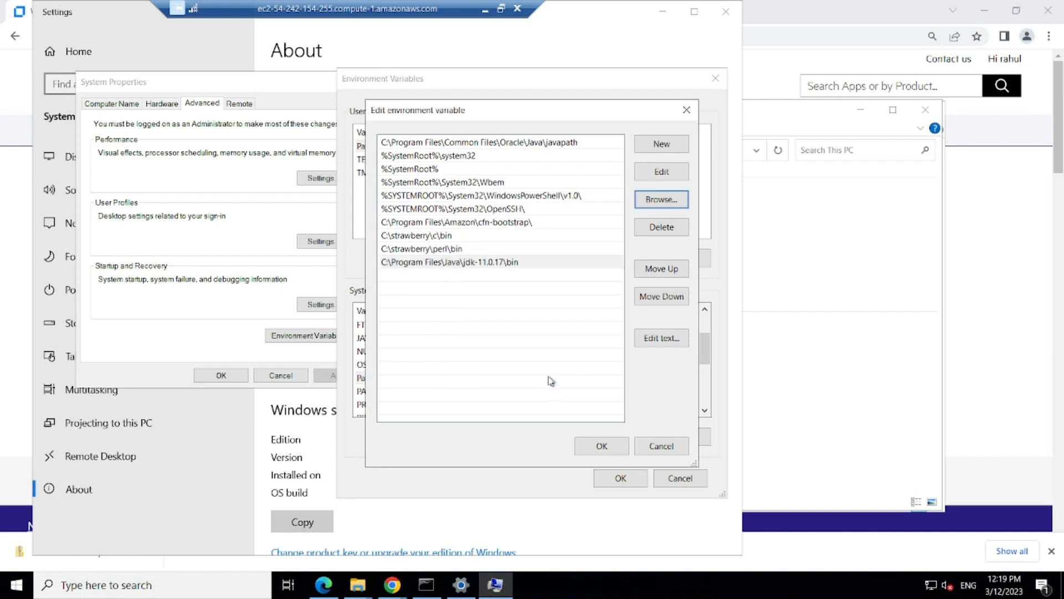
Step: Save the Path change and close Environment Variables and System Properties
click(602, 447)
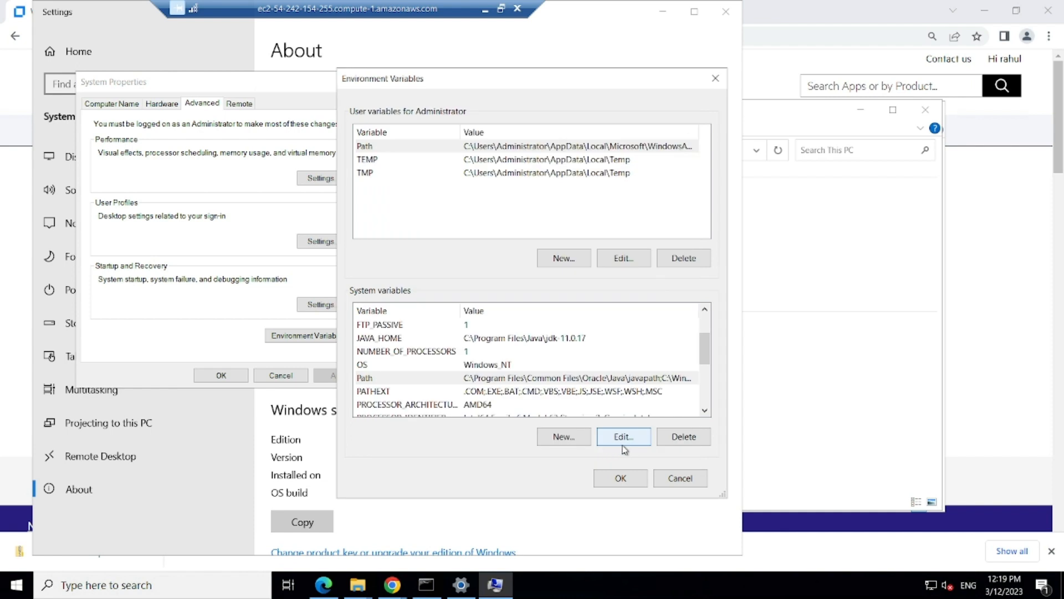
click(621, 480)
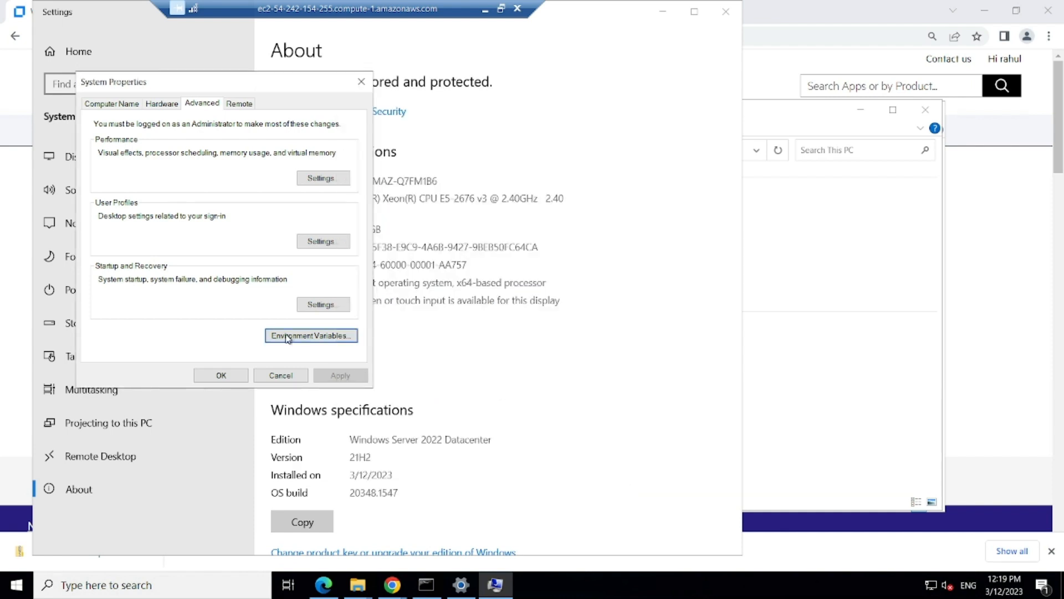
click(214, 377)
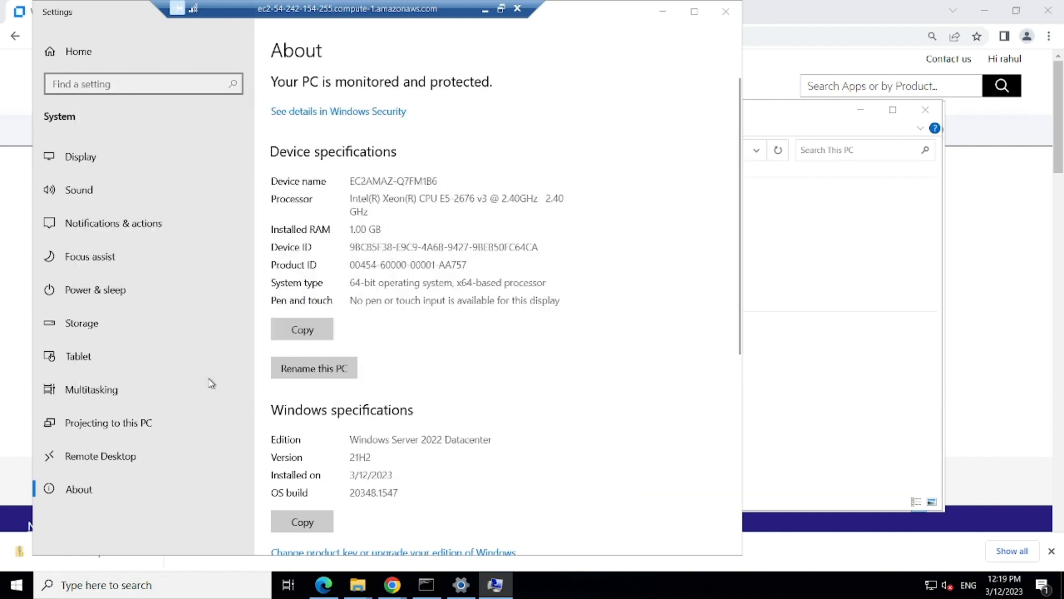
Step: Launch the Web Tours server by running StartServer from the WebTours folder, then return to Chrome
click(725, 12)
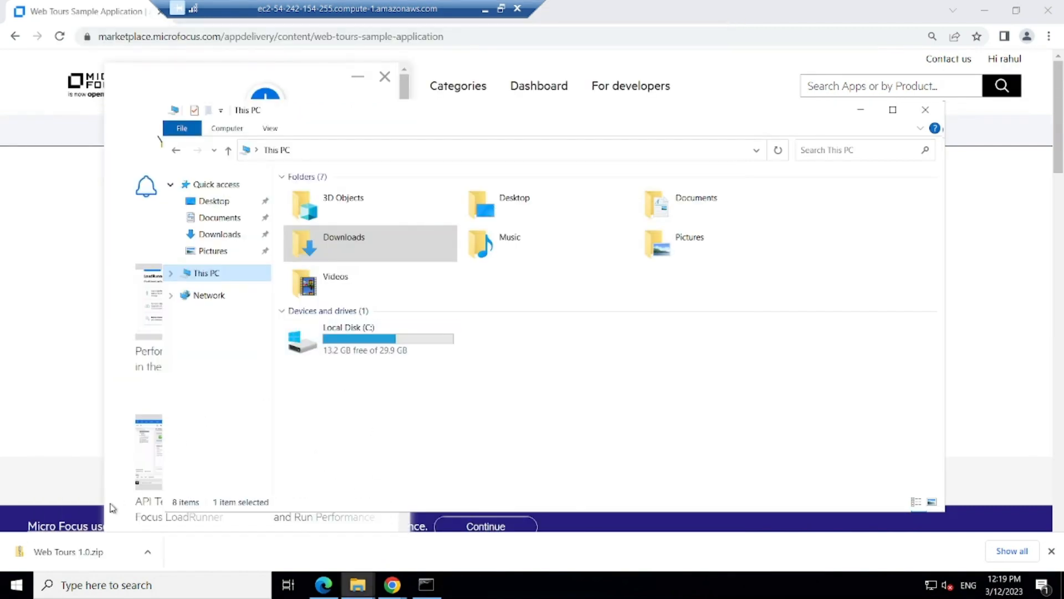
mouse_move(361, 592)
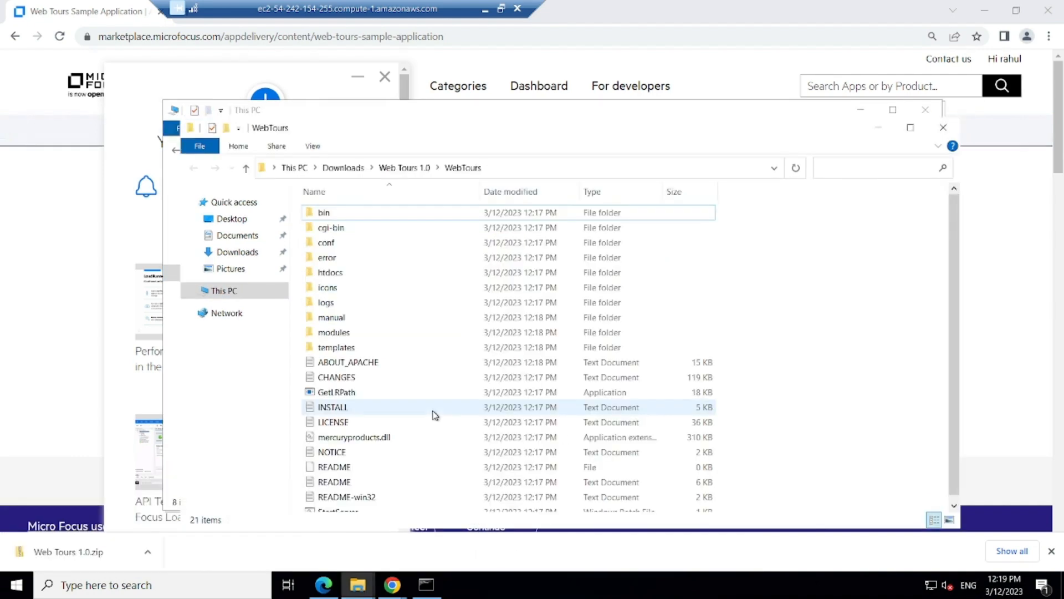
key(s)
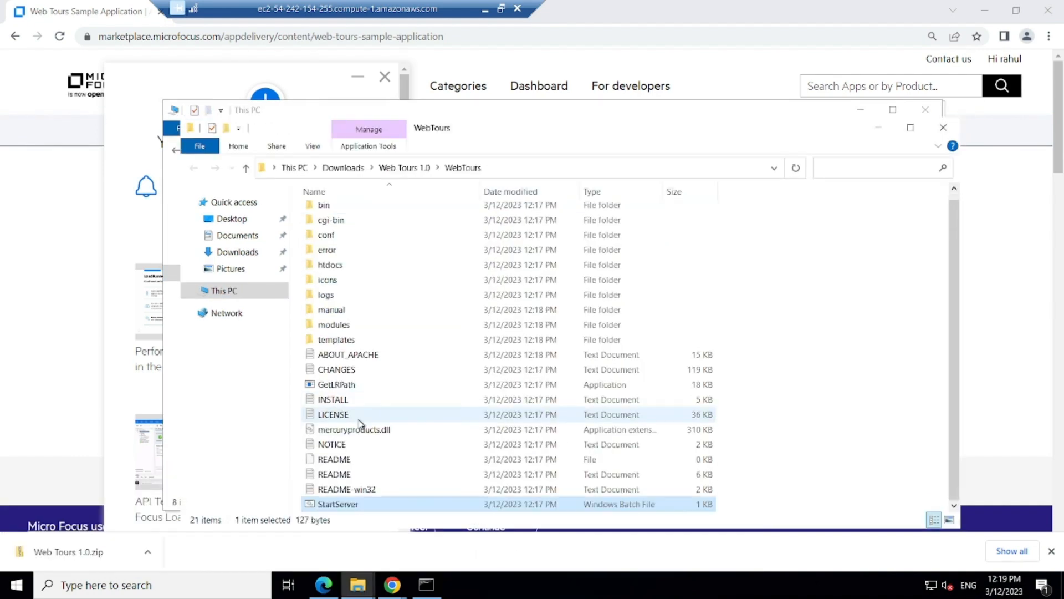
double_click(335, 505)
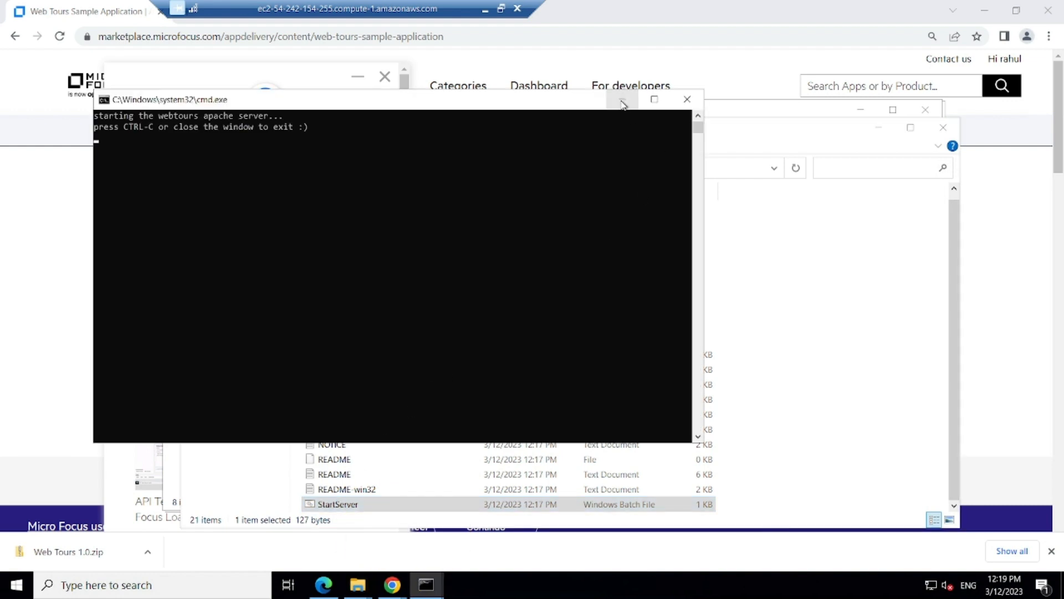
click(622, 100)
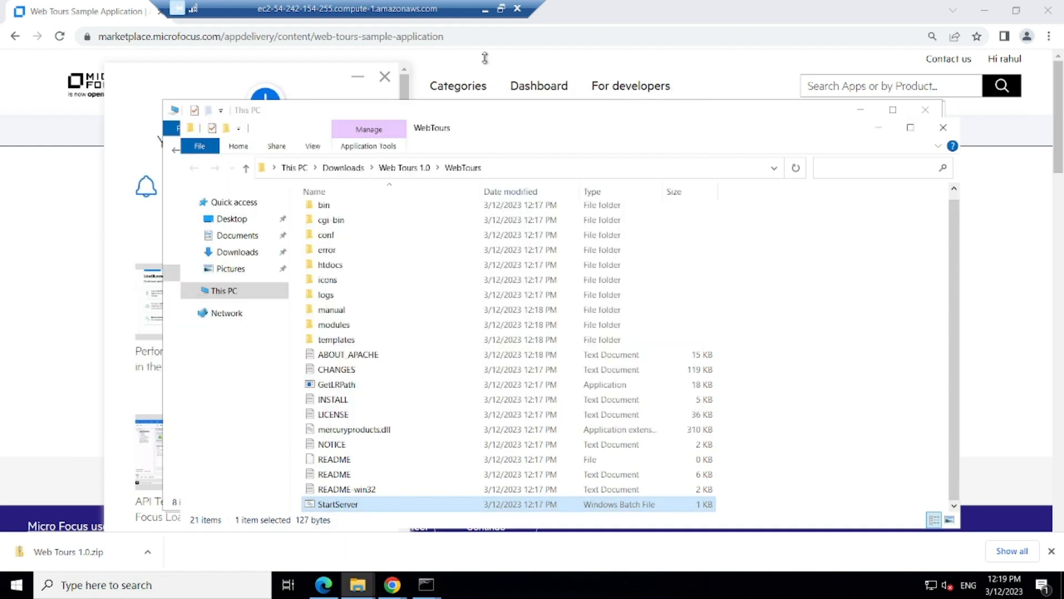
click(668, 7)
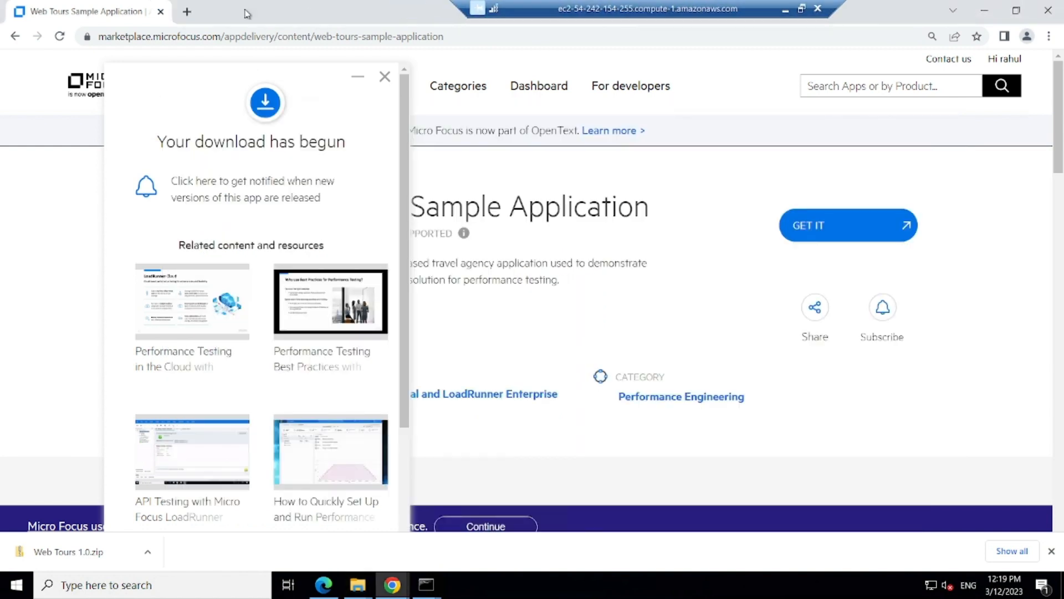
Step: Load localhost:1080/webtours/index.htm in a new Chrome tab
click(187, 12)
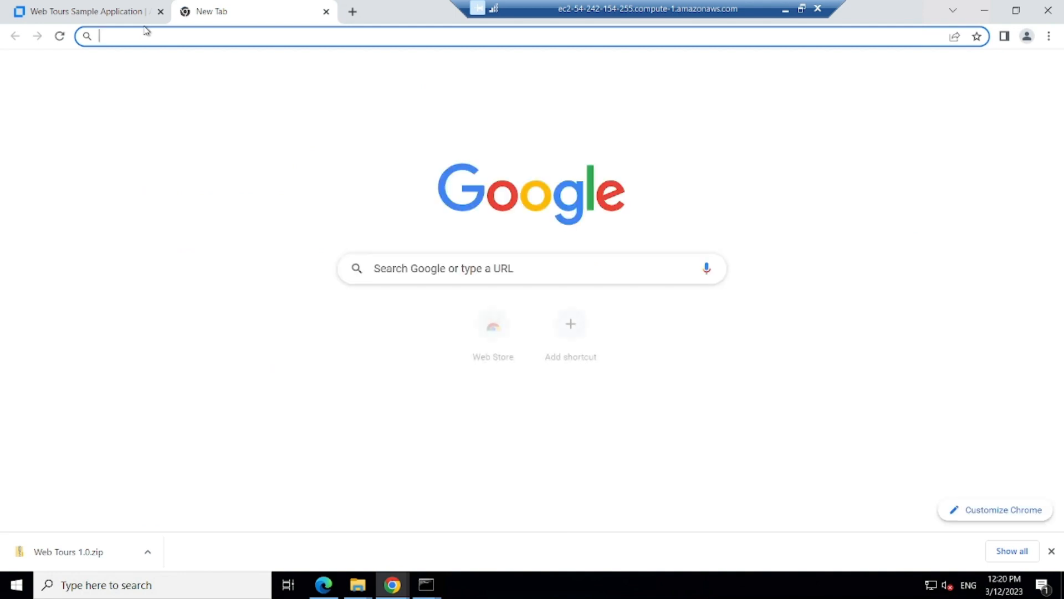
text(localhost:10)
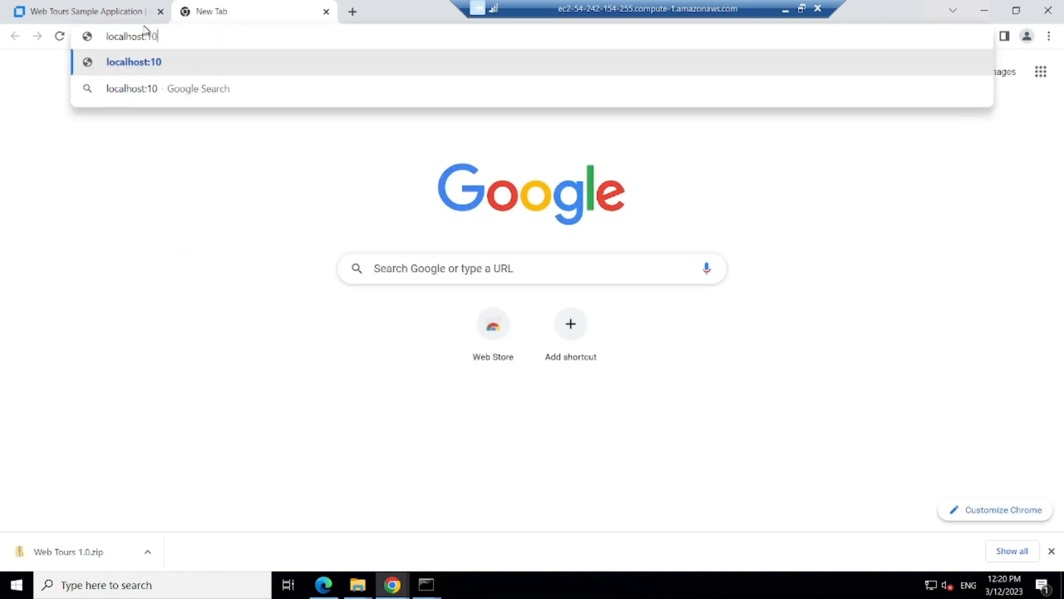
text(80/web)
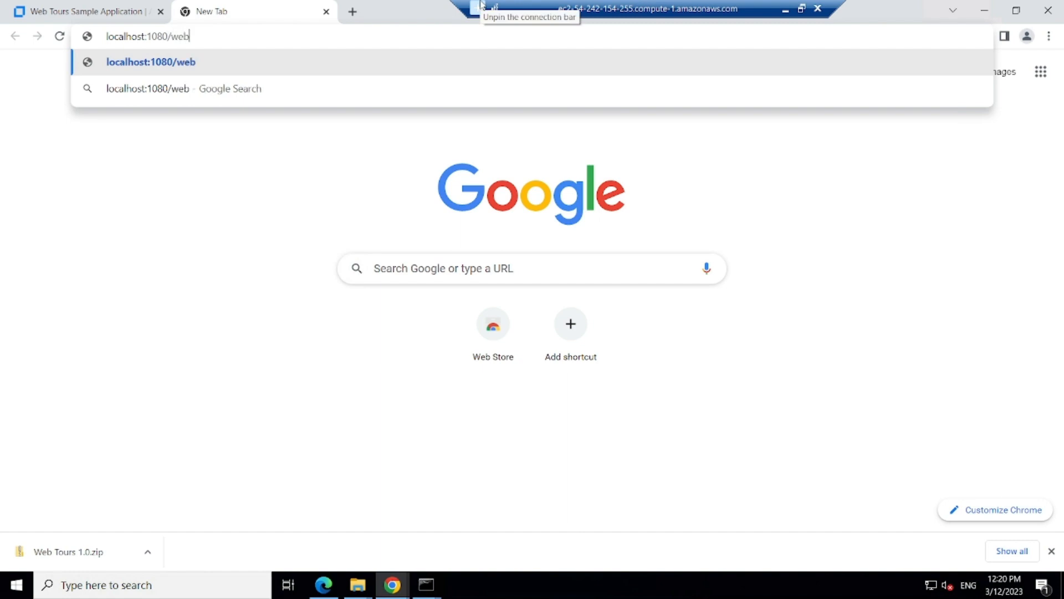
text(tours/index.htm)
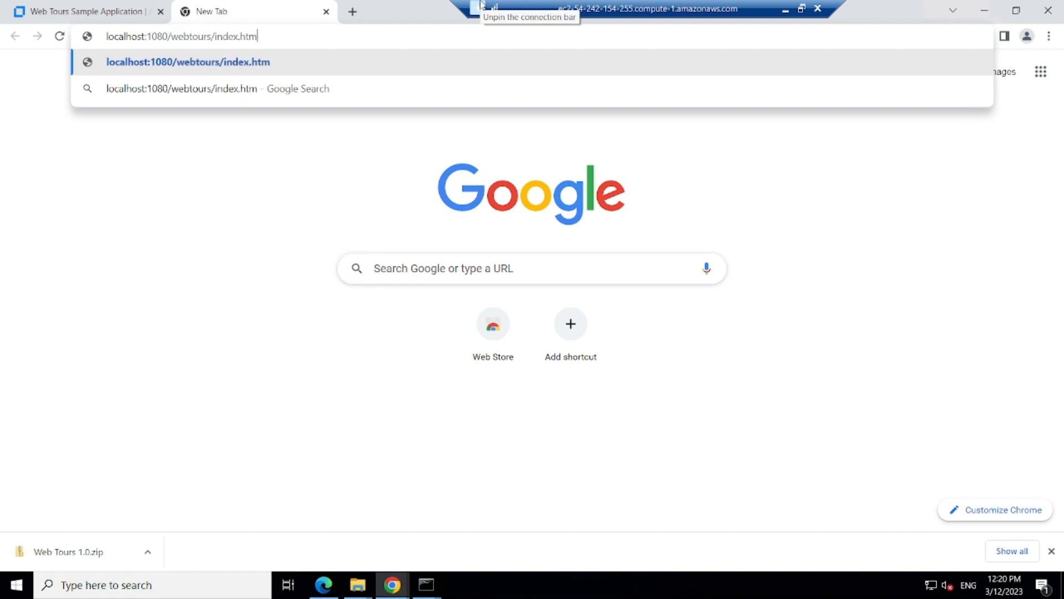
click(87, 61)
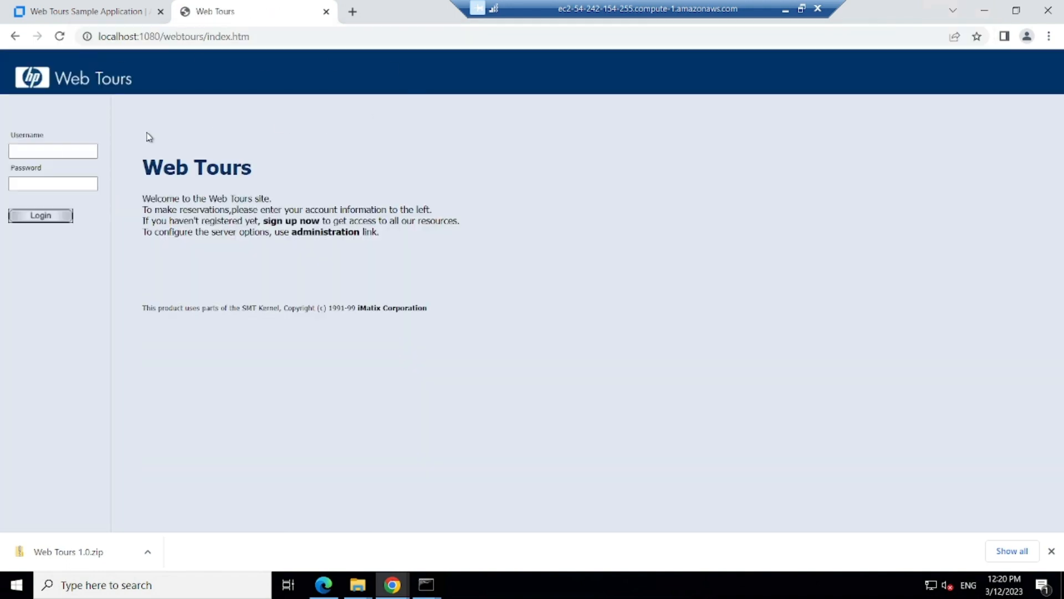
Step: Log in to Web Tours with the user's username and password
click(40, 150)
text(jojo)
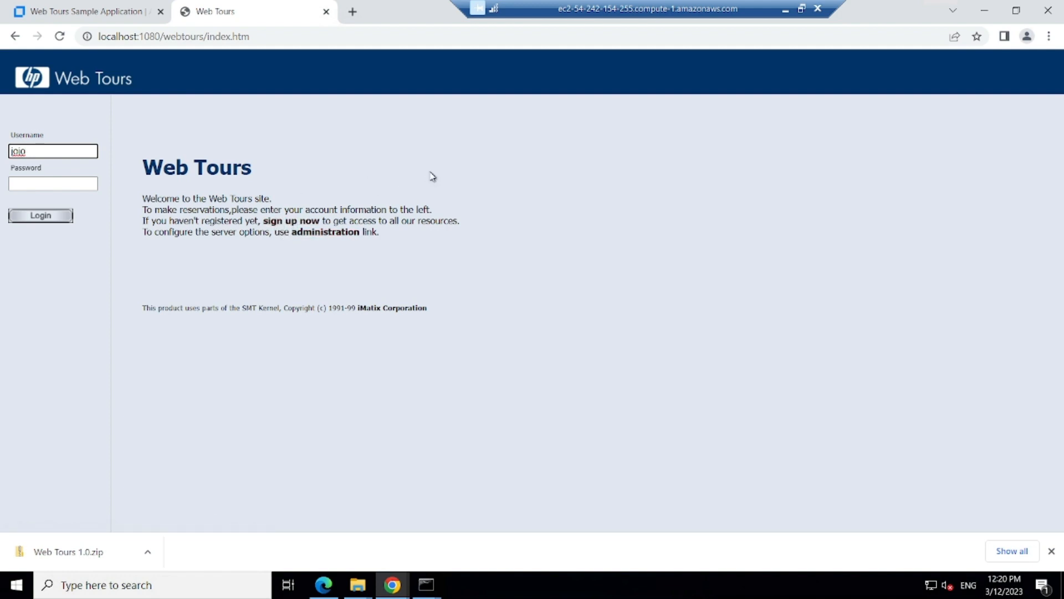
click(31, 184)
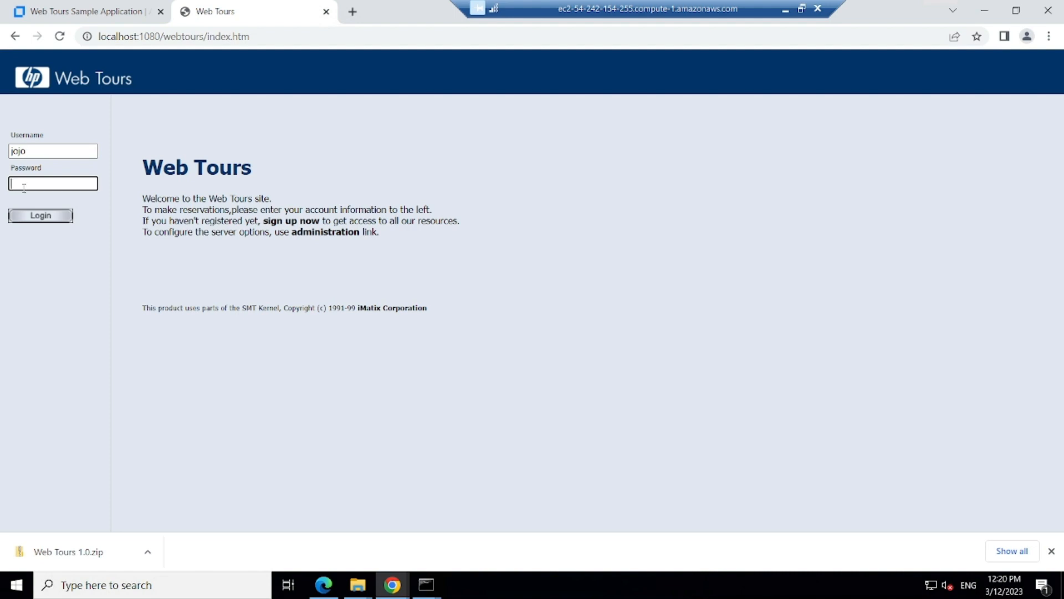
click(46, 220)
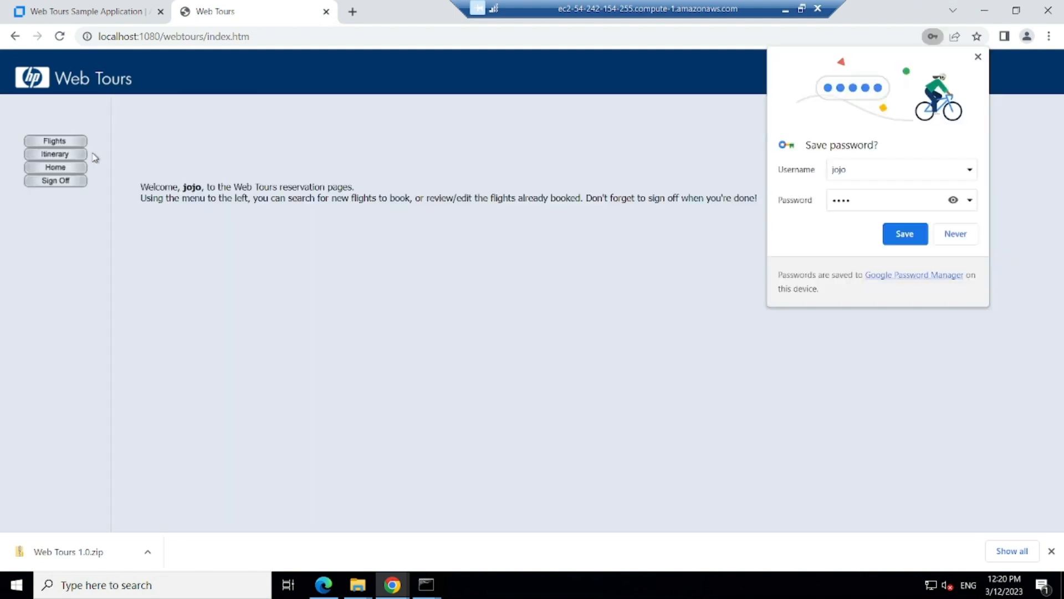
Step: Book the Denver coach flight for 03/13/2023, check it on the Itinerary, then minimize the remote session
click(978, 58)
click(56, 143)
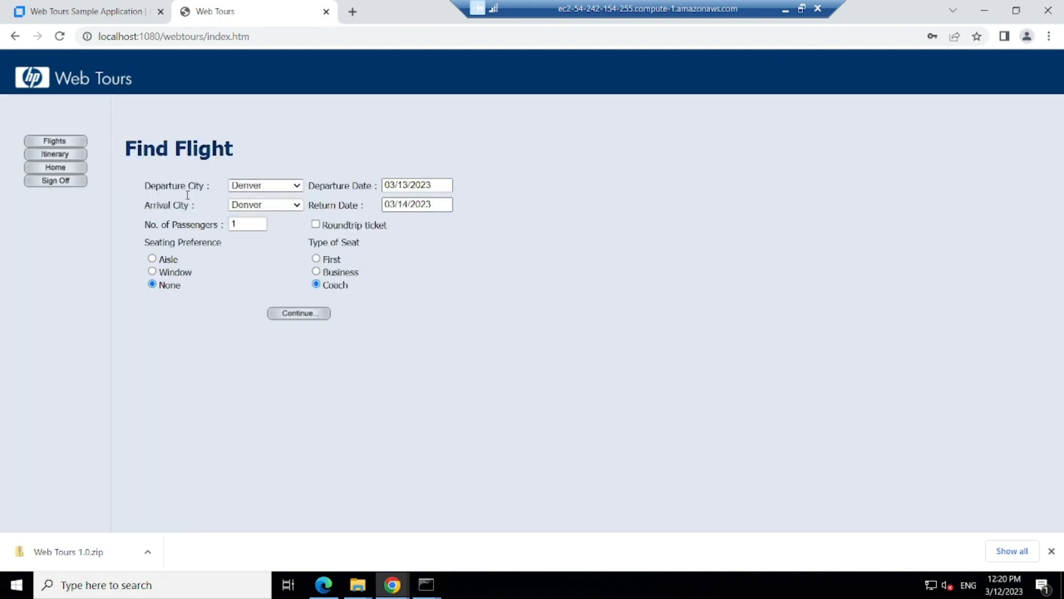
click(301, 316)
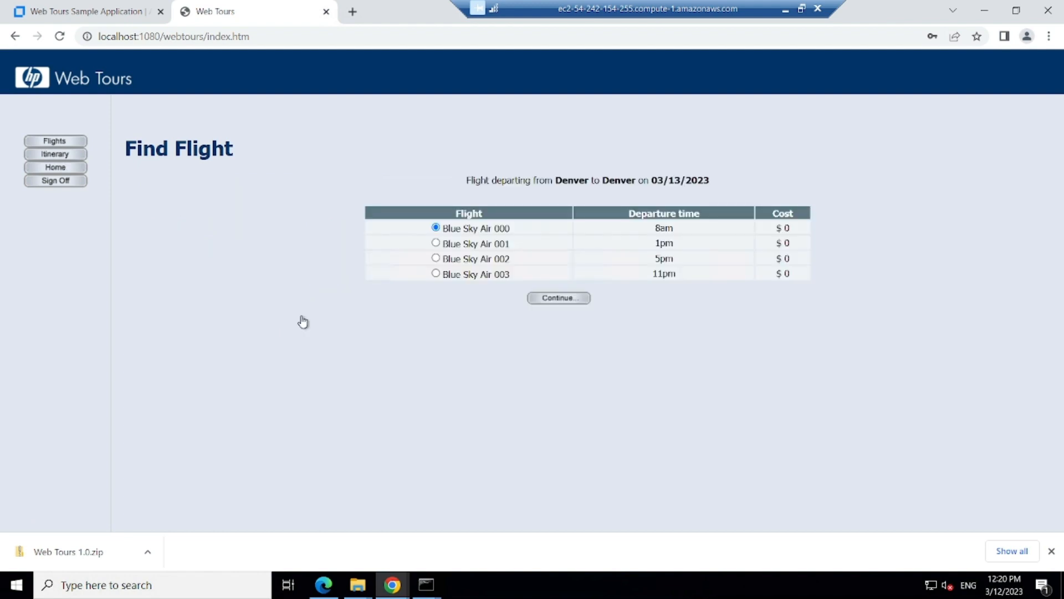
click(569, 305)
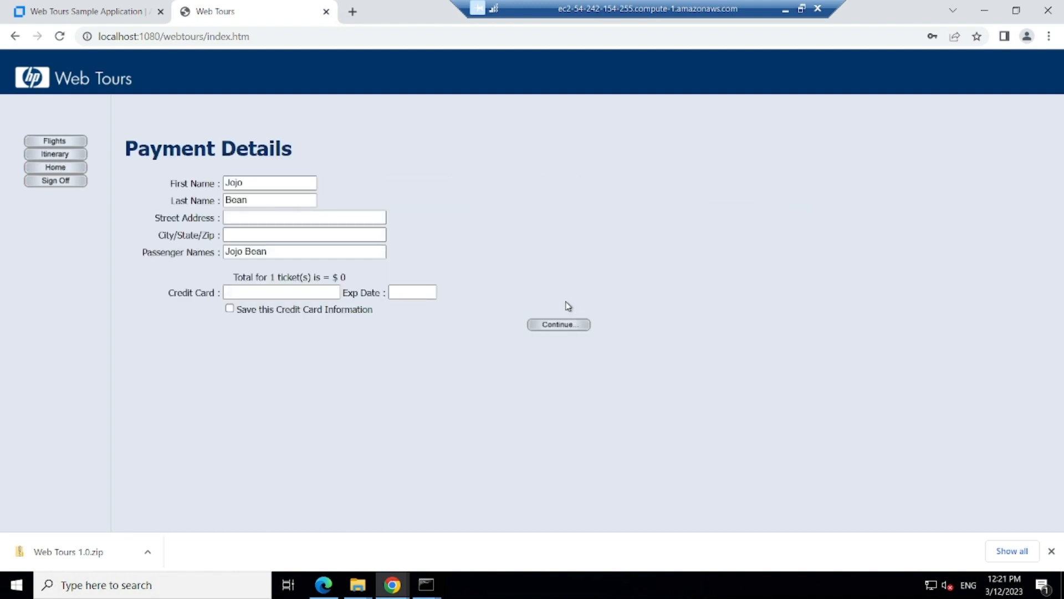
click(547, 327)
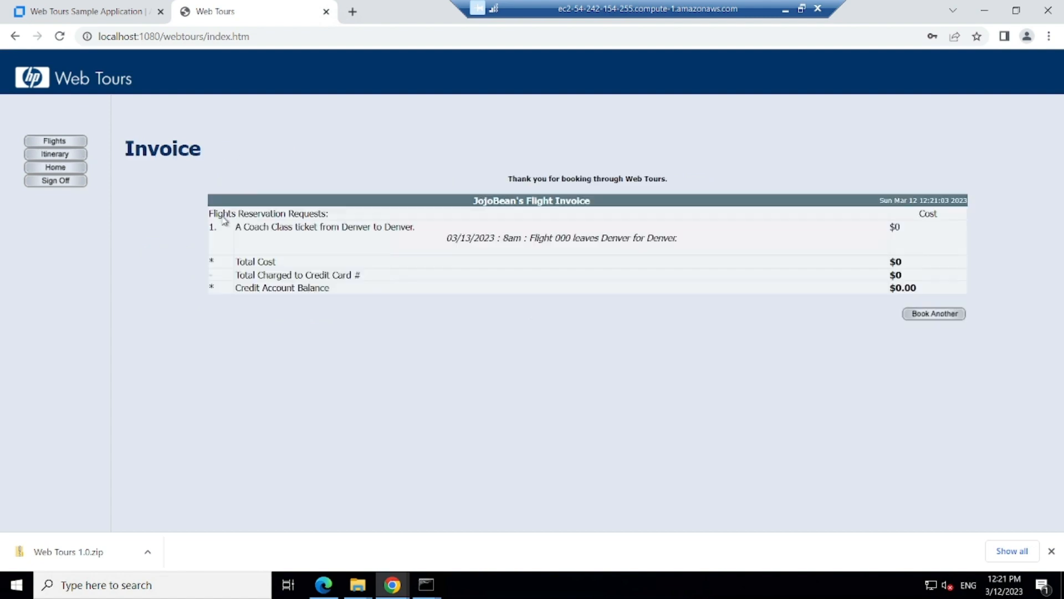
click(51, 154)
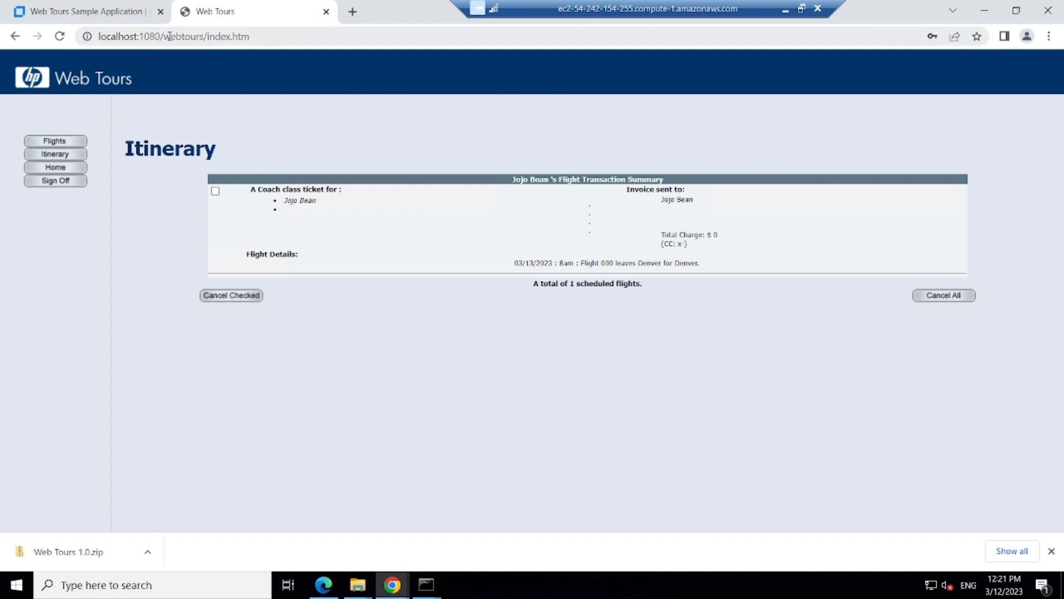
click(781, 8)
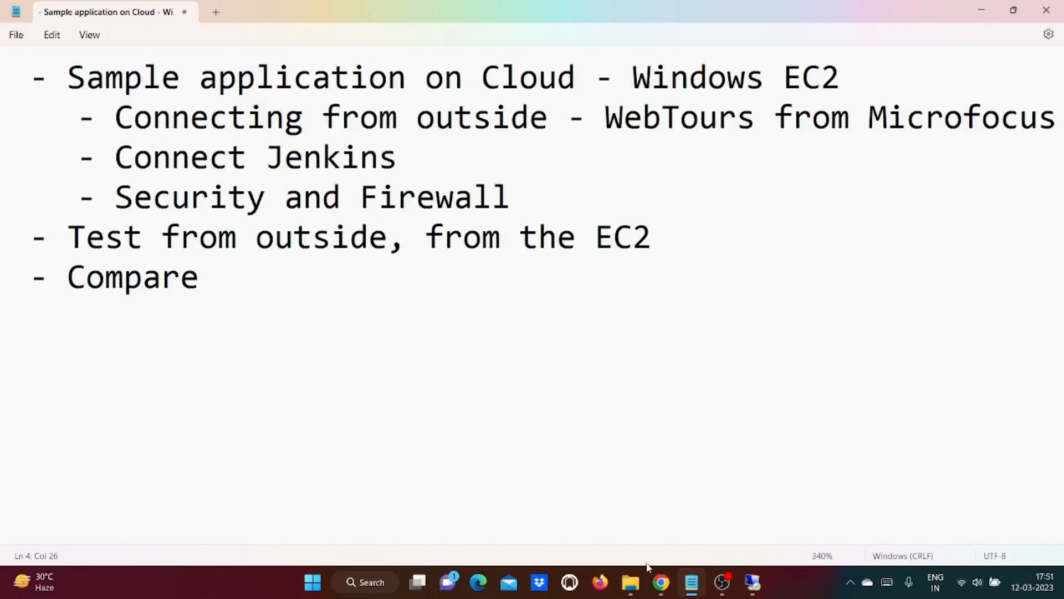
Step: Copy MyWindowsInstance's public IPv4 address from its EC2 instance details page
mouse_move(661, 581)
click(664, 533)
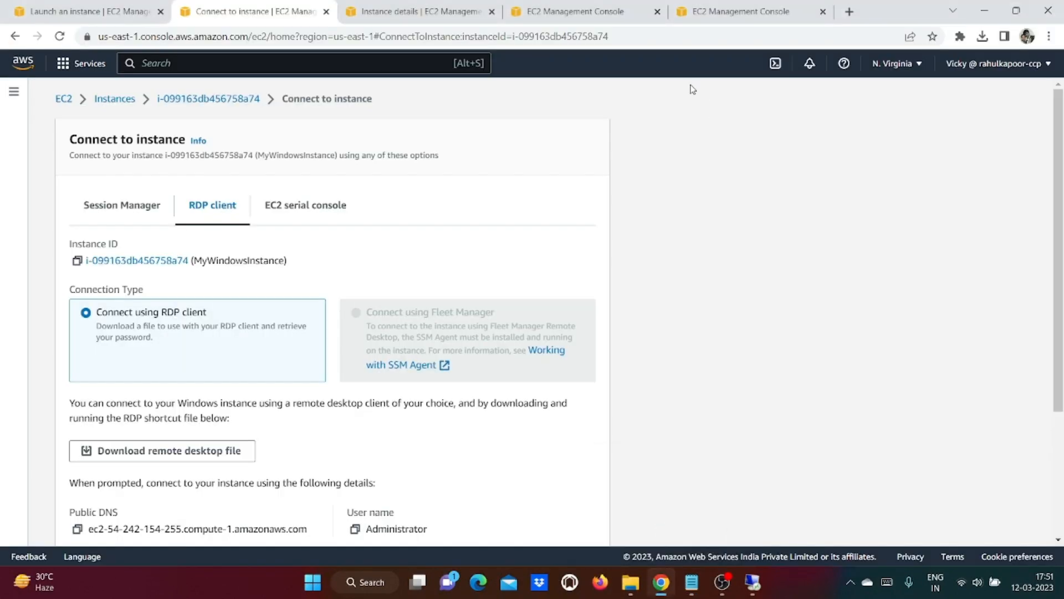
click(412, 11)
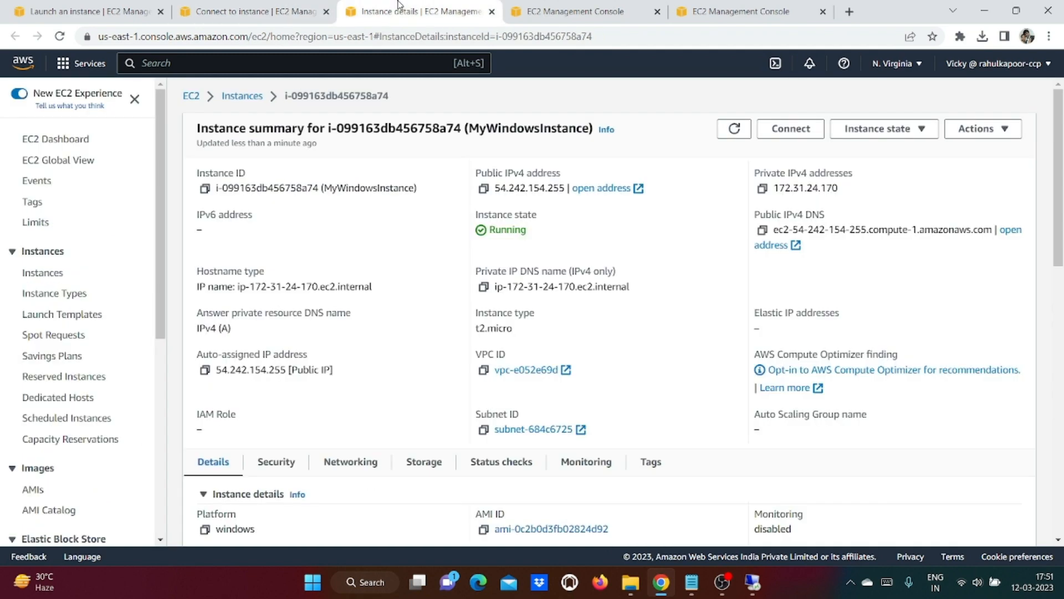
click(483, 189)
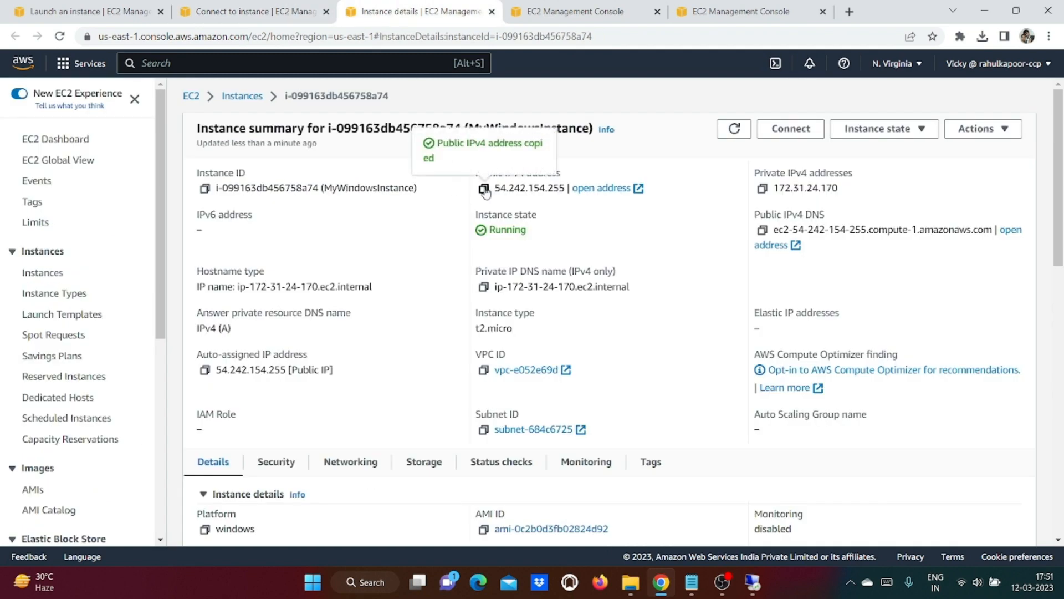
Step: Open 54.242.154.255:1080/webtours/index.htm in a new tab, then return to the instance details
key(ctrl+t)
key(ctrl+v)
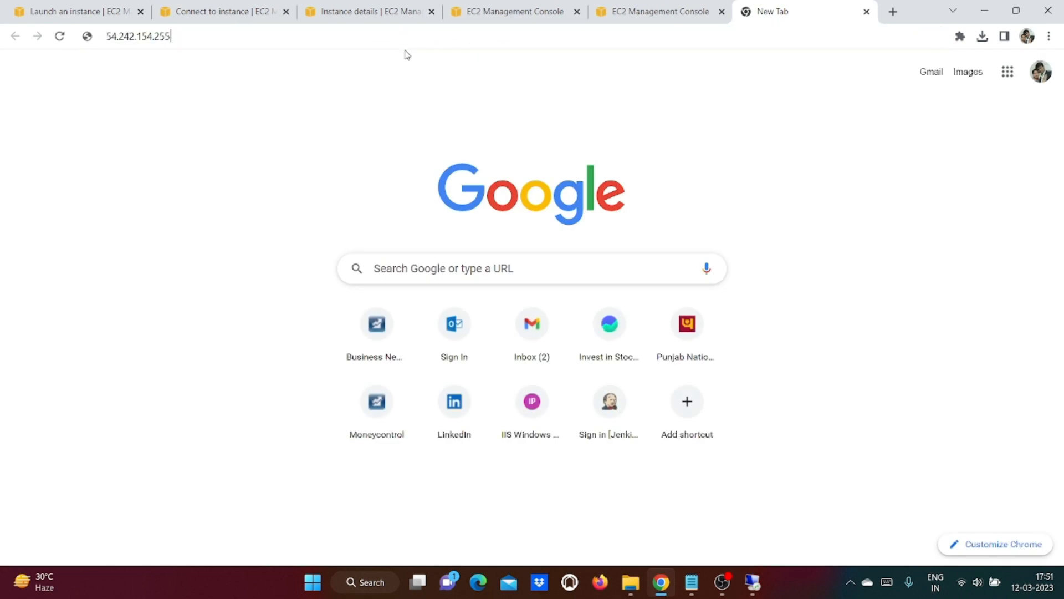
text(:10)
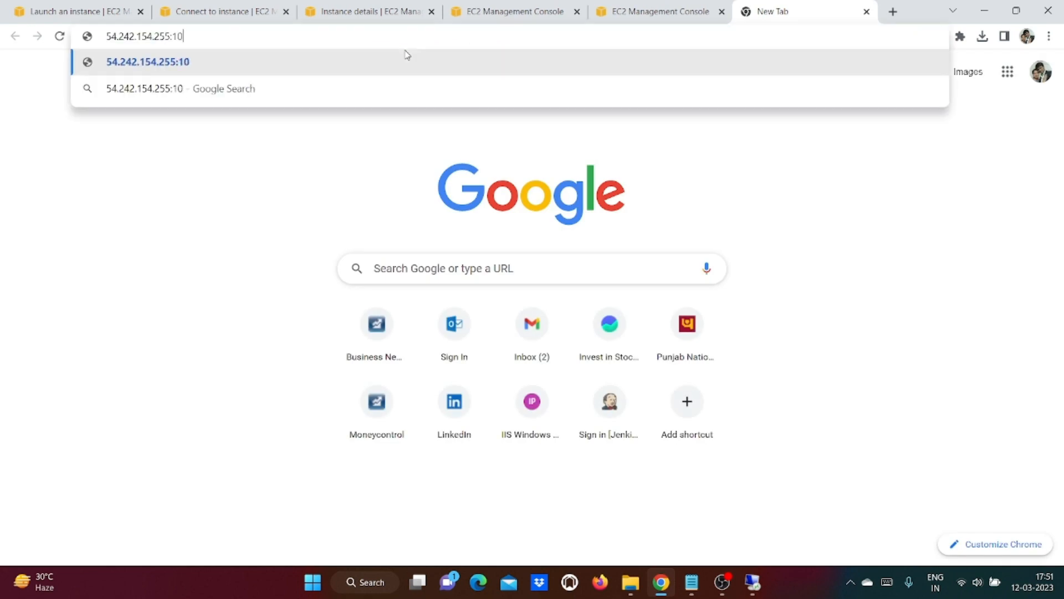
text(80/webtou)
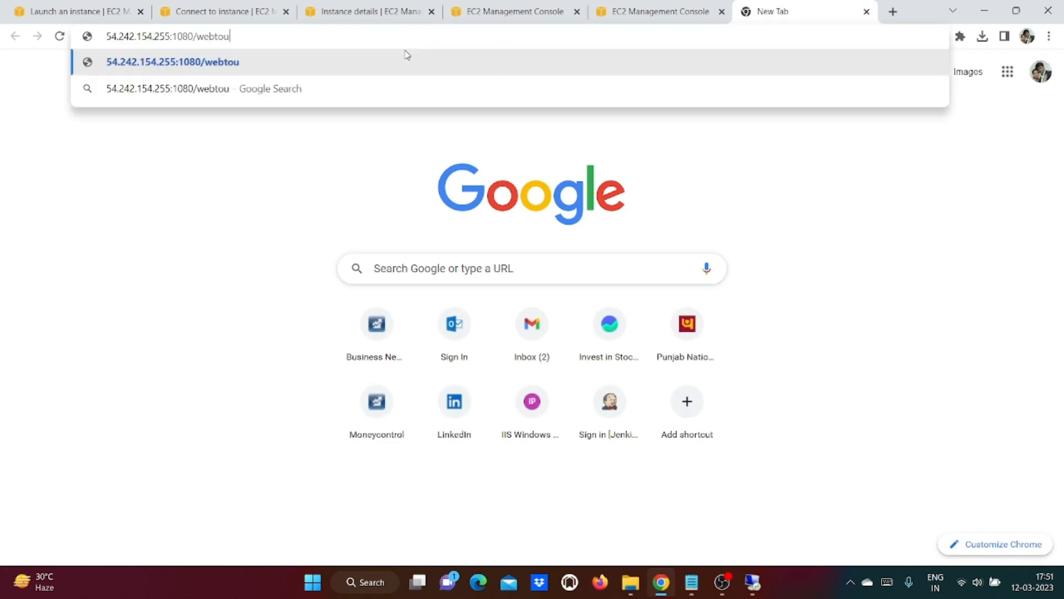
text(rs/index.htm)
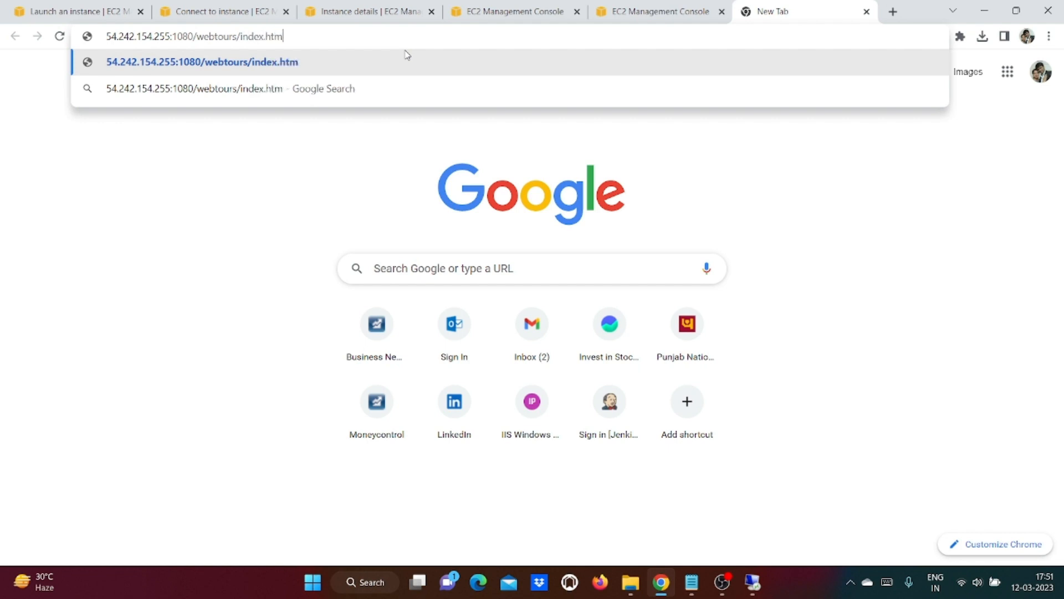
key(Return)
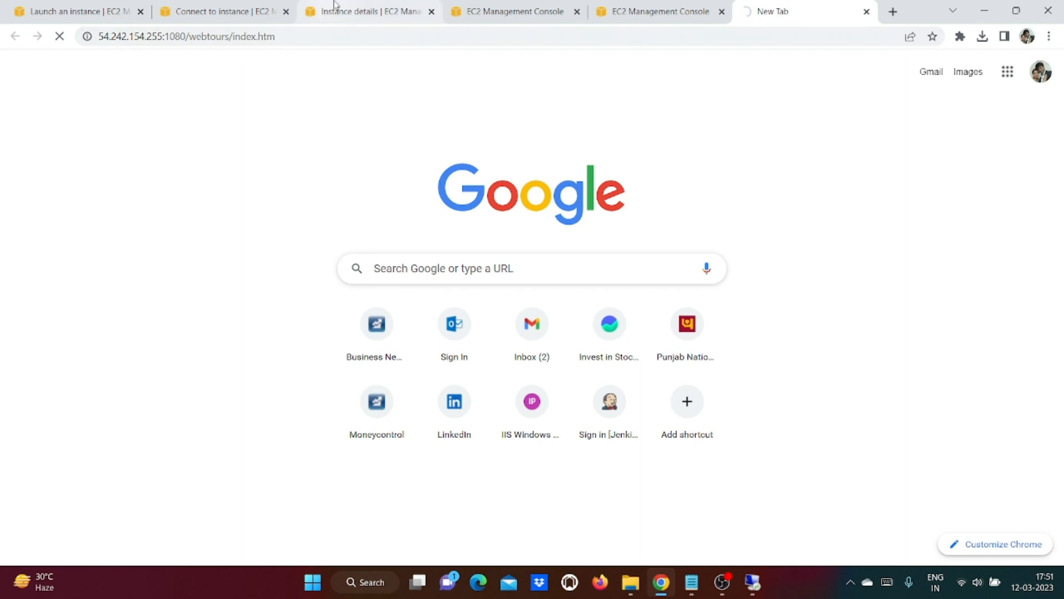
click(255, 6)
click(398, 6)
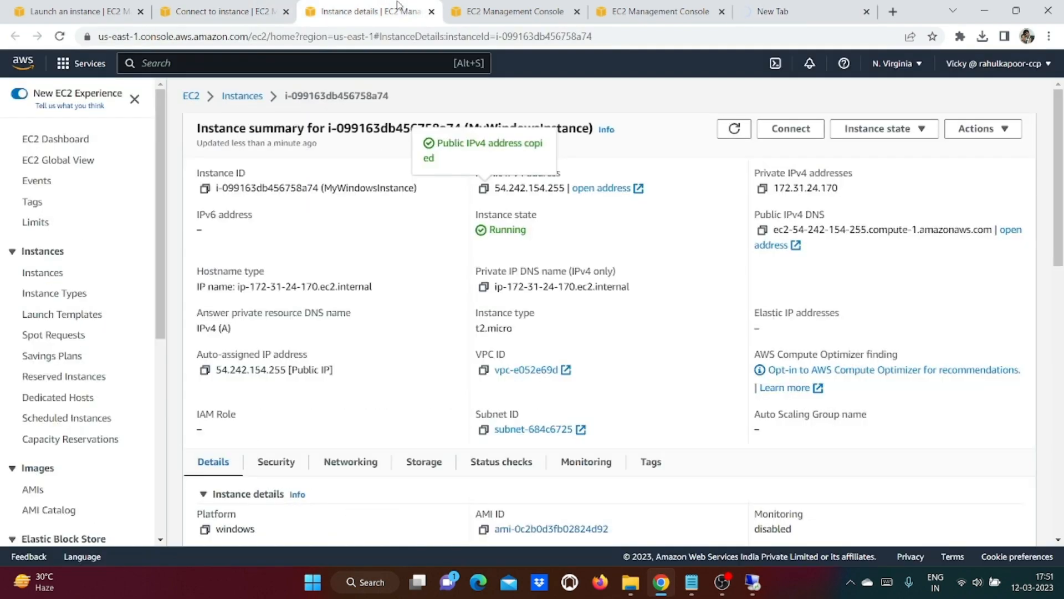
Step: Add a Custom TCP inbound rule for port 1080 from My IP to launch-wizard-2, then revisit the Web Tours tab
click(483, 6)
scroll(607, 268, down, 3)
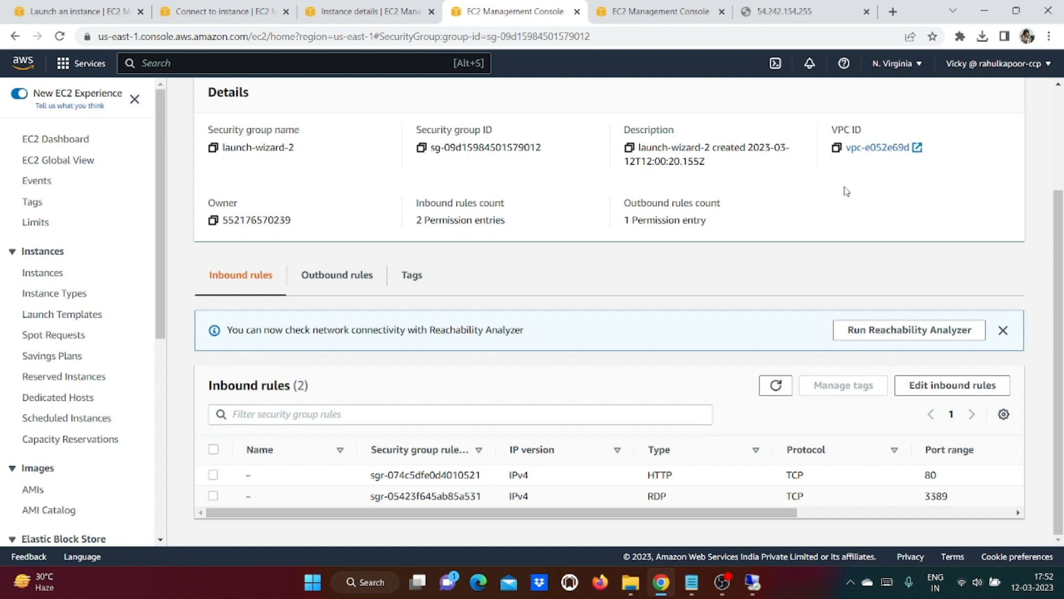
click(939, 388)
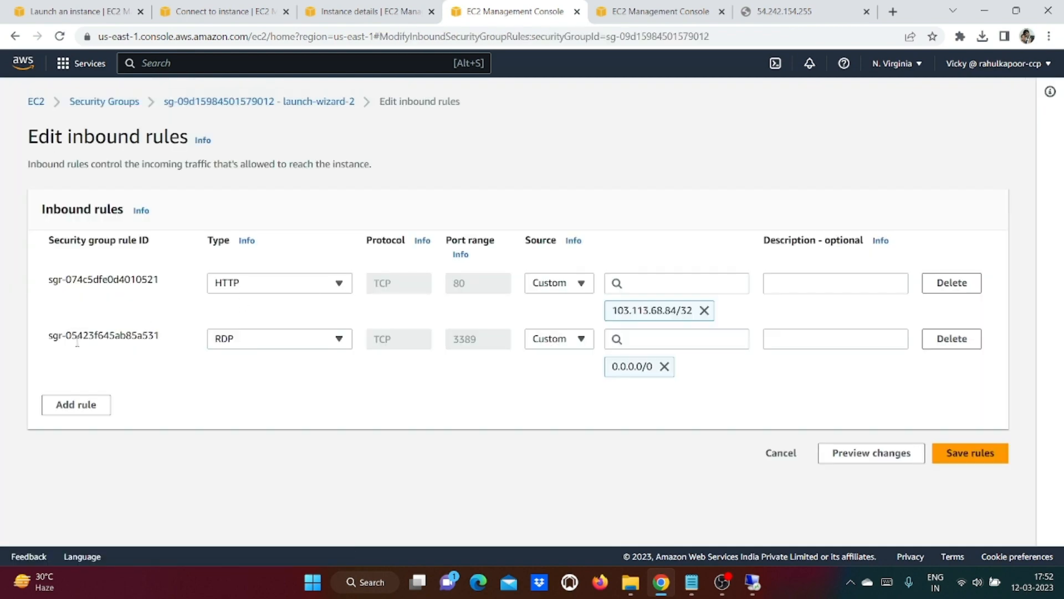
click(69, 408)
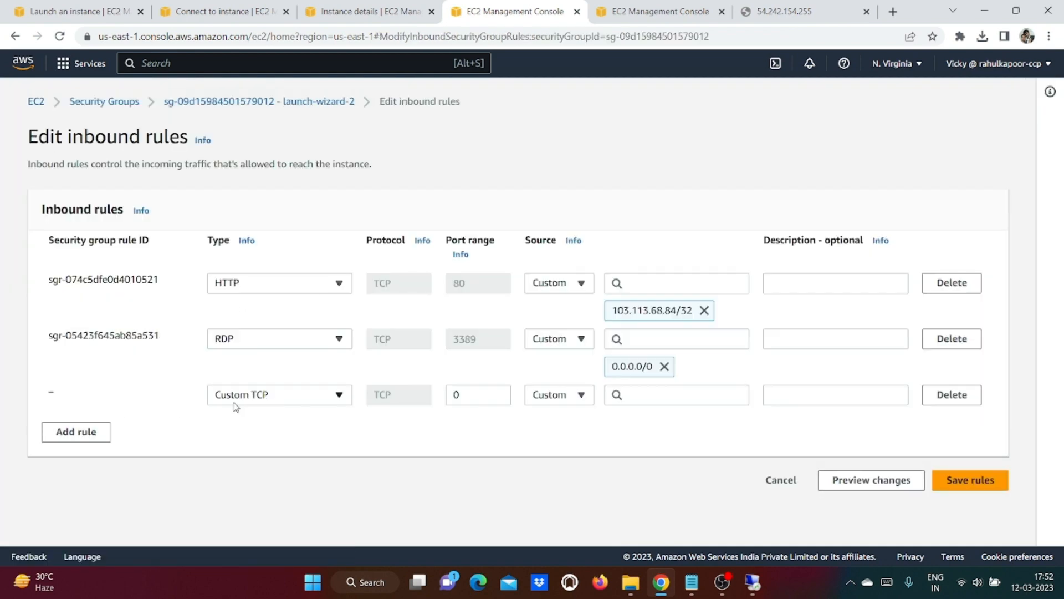
click(462, 396)
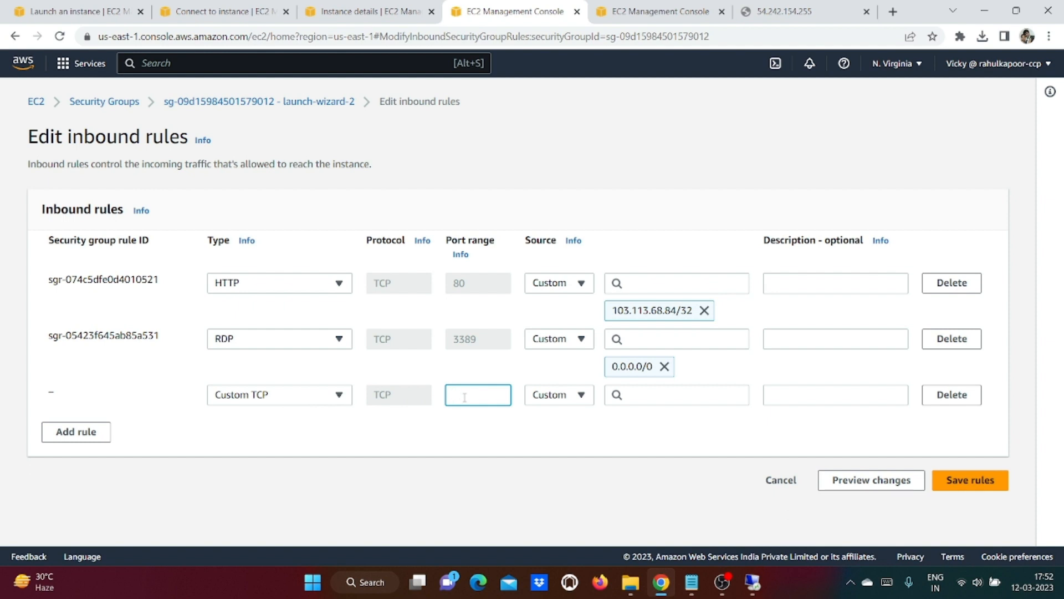
click(568, 397)
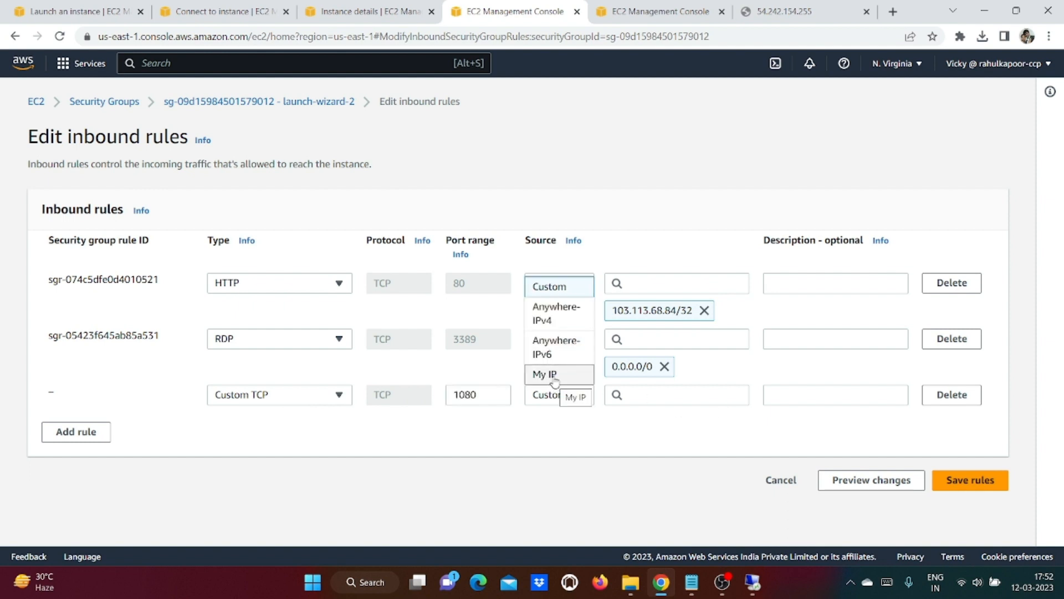
click(555, 381)
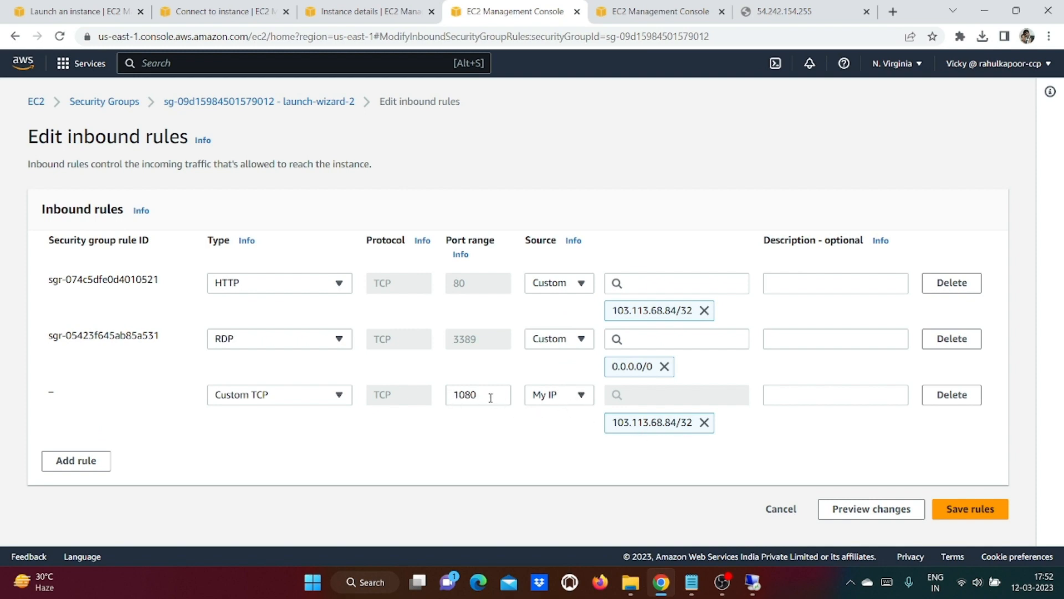
click(982, 513)
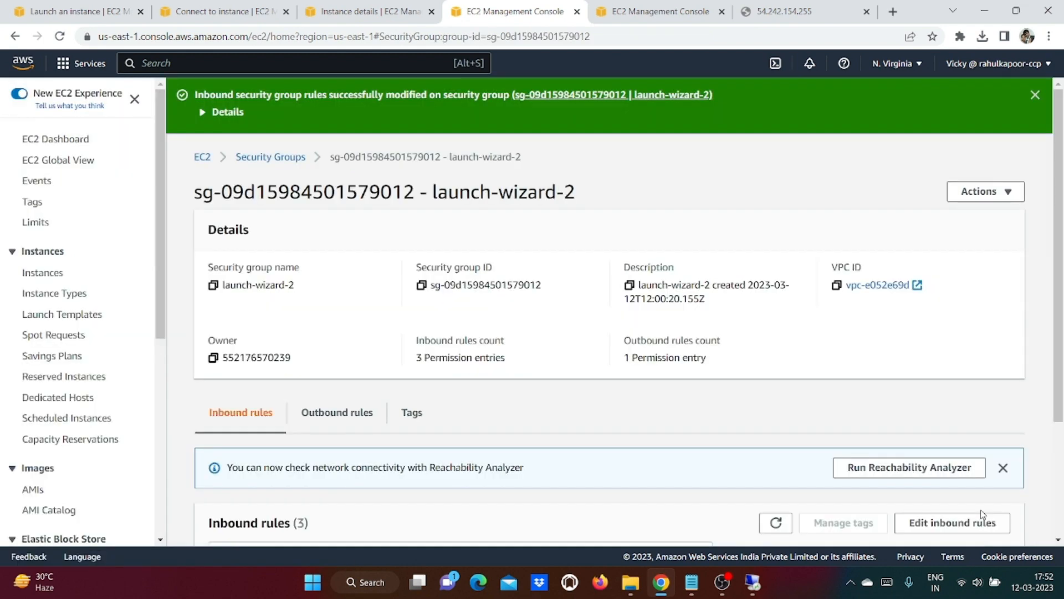
click(763, 10)
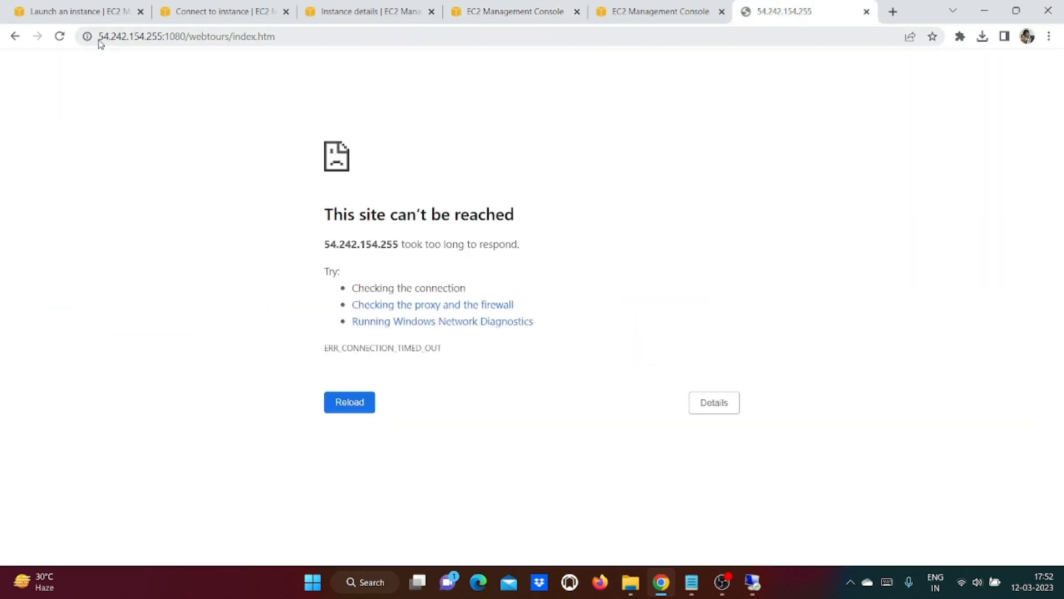
Step: Retry the public Web Tours address, then return to the remote desktop with the downloads bar closed
click(60, 36)
mouse_move(753, 582)
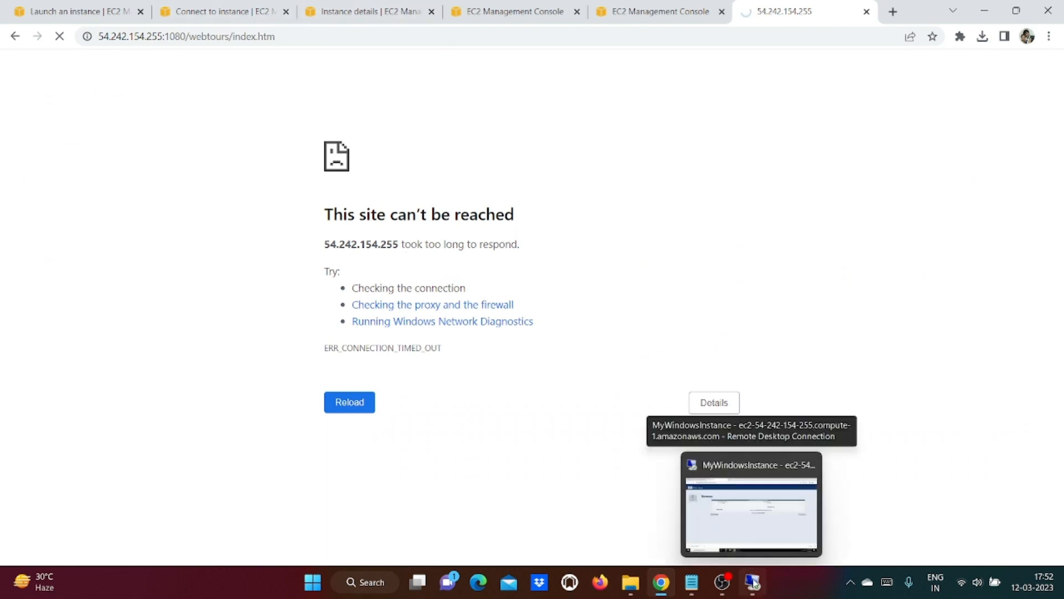
click(753, 582)
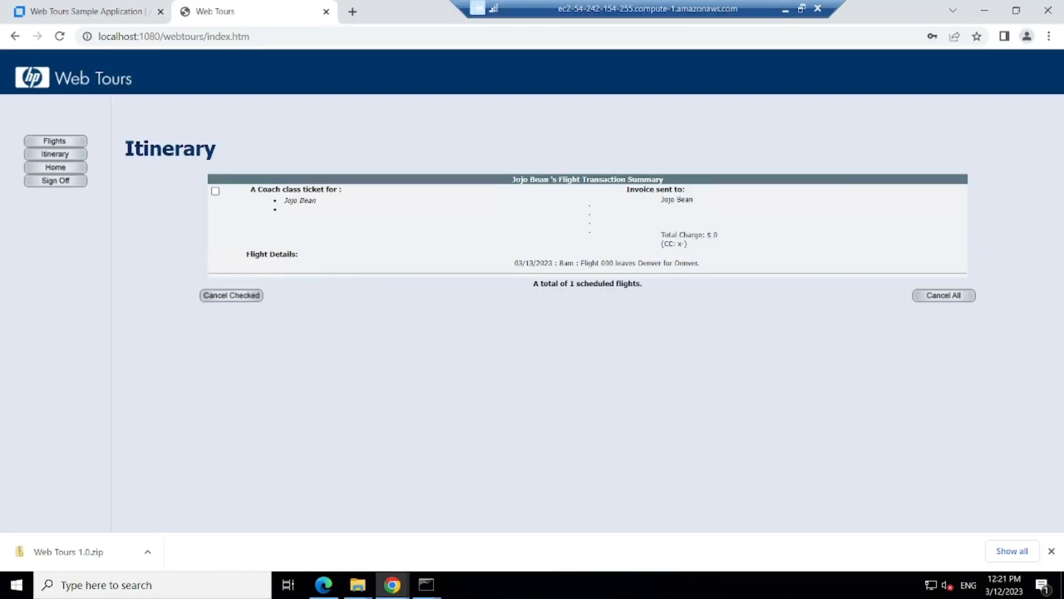
click(1051, 550)
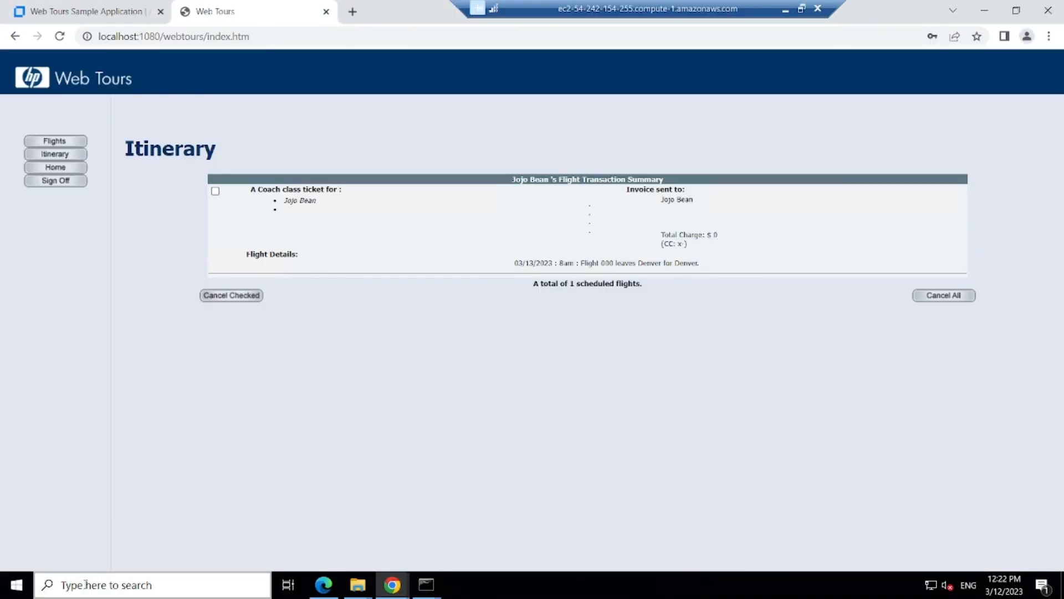
Step: Search 'windows fire' and launch Windows Defender Firewall with Advanced Security
click(86, 585)
text(windows fire)
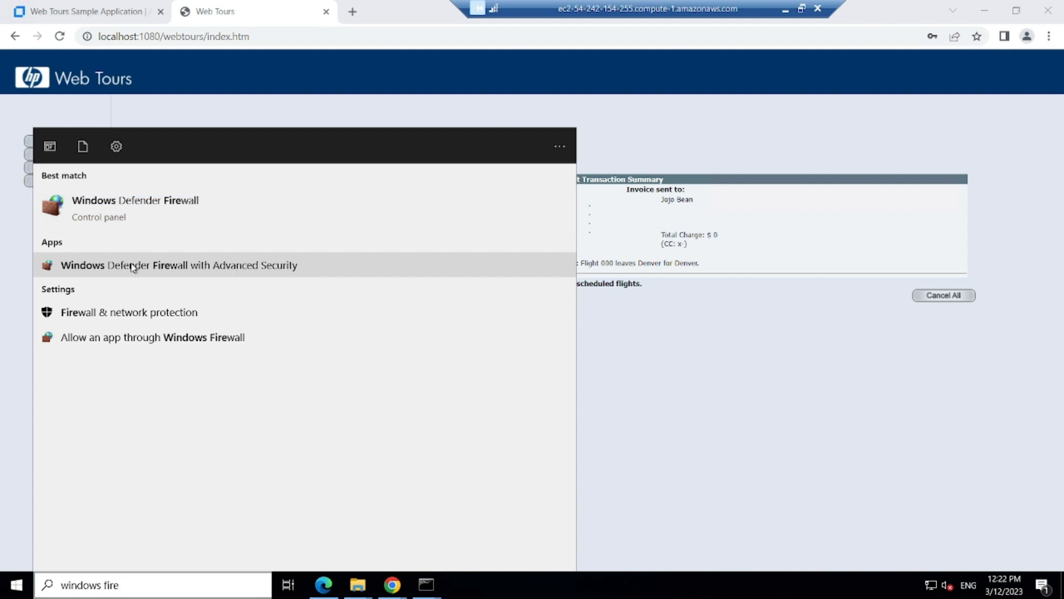
click(216, 268)
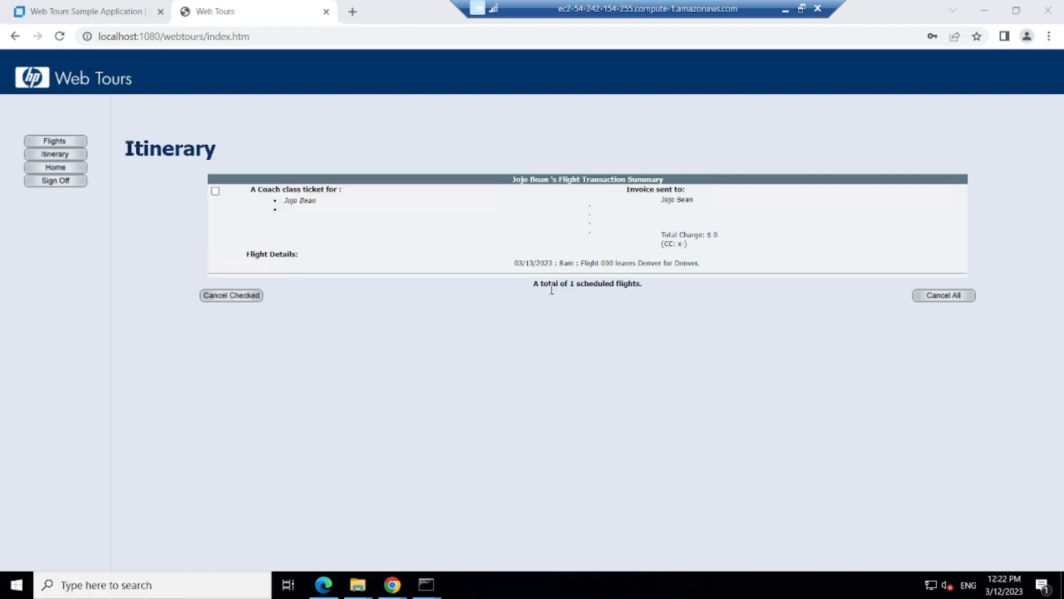
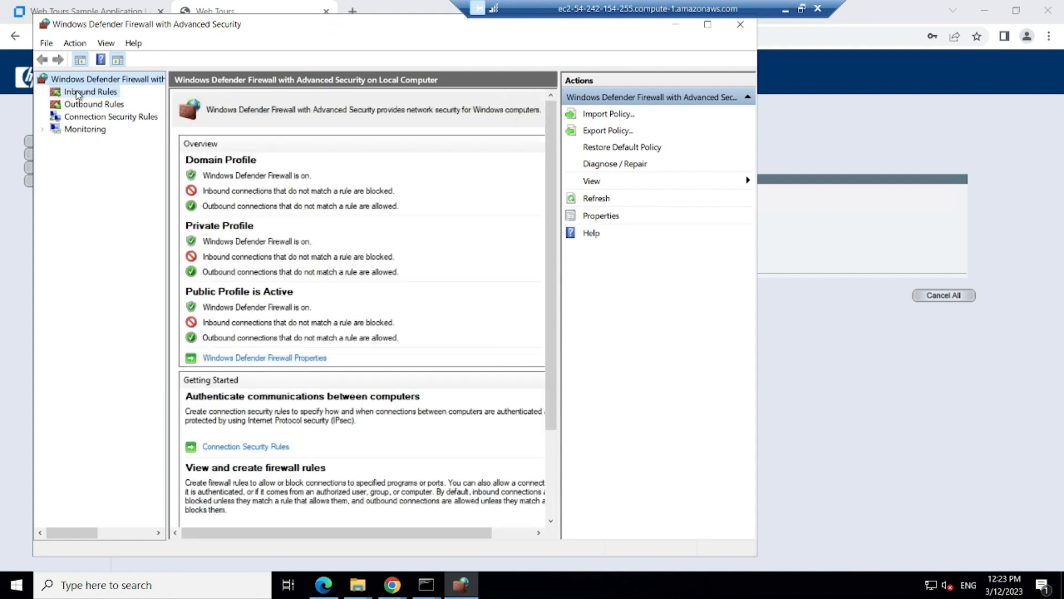
Step: Show the Inbound Rules list and sort it by Local Port to review the opened ports
click(78, 95)
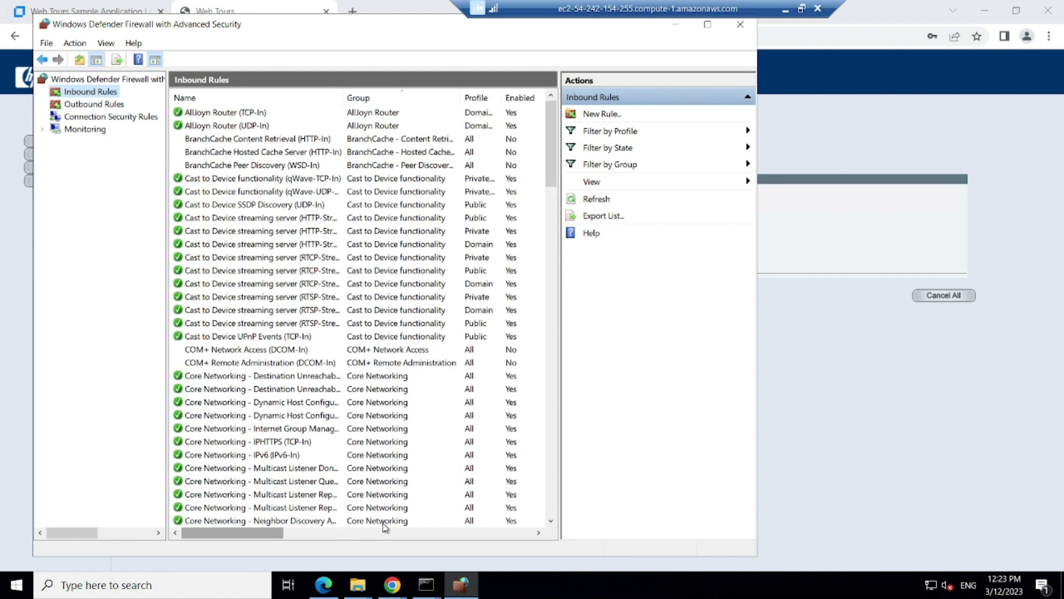
scroll(383, 524, right, 1)
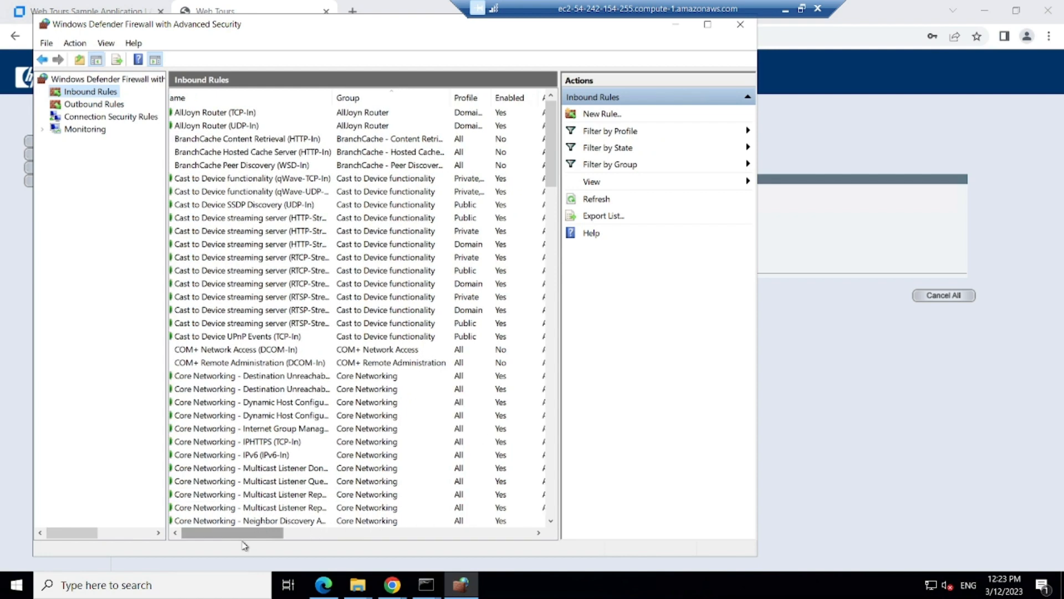
drag(245, 546, 373, 478)
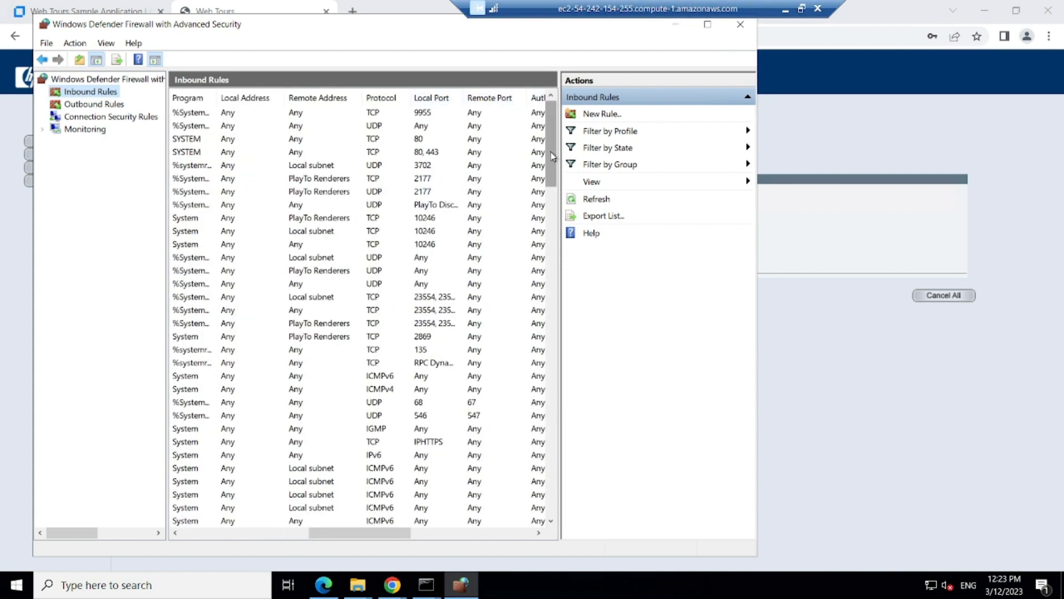
drag(552, 156, 544, 366)
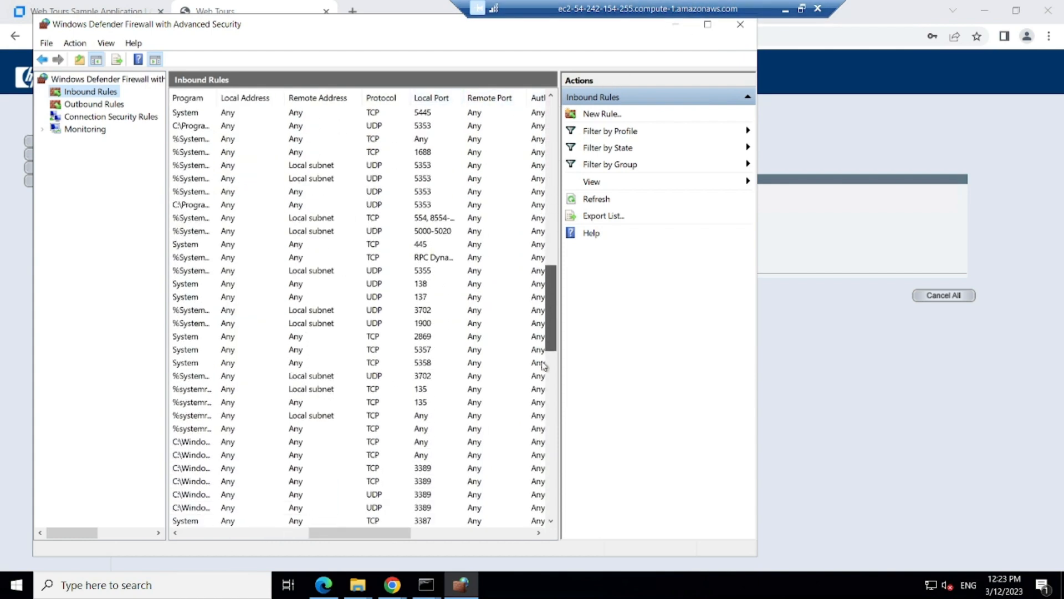
click(434, 99)
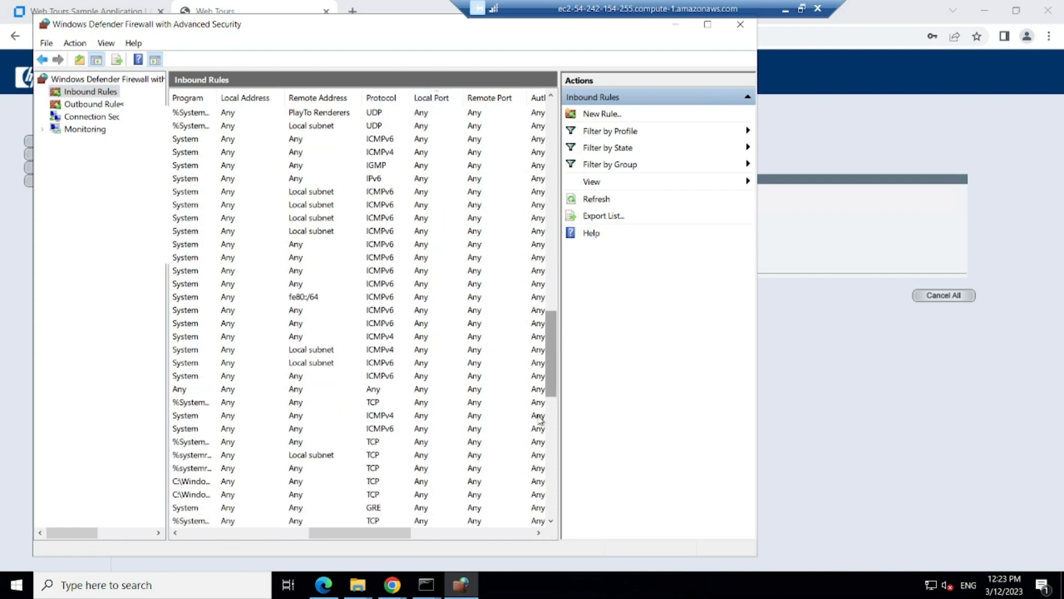
drag(550, 355, 544, 125)
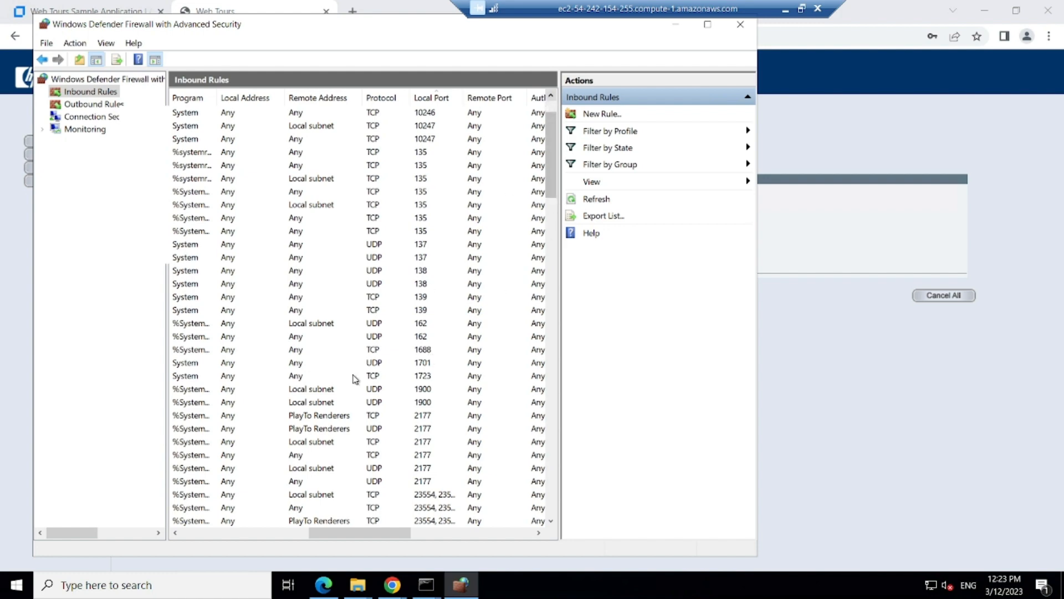
click(225, 534)
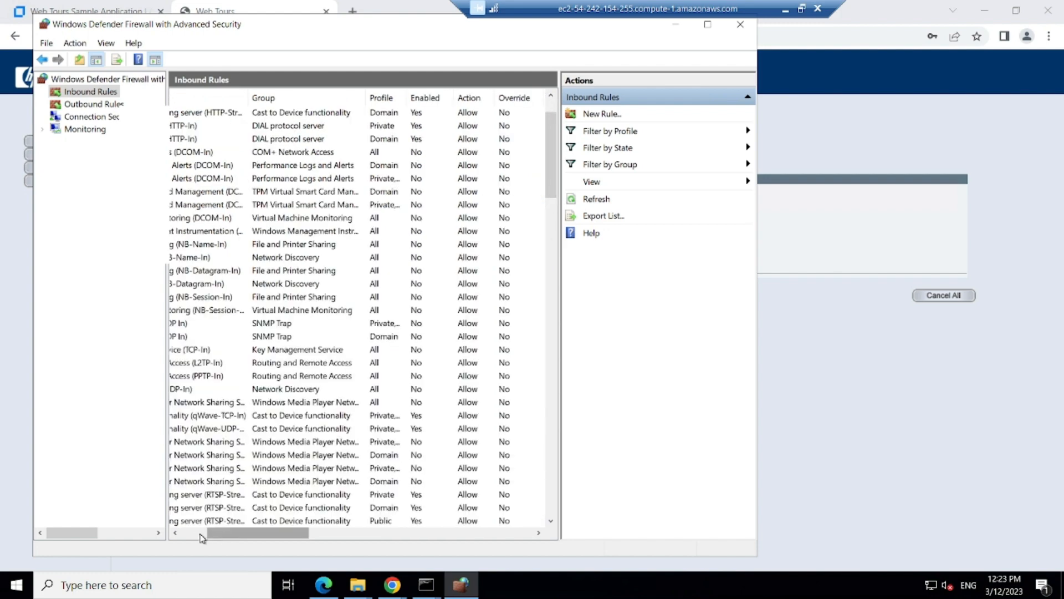
click(198, 536)
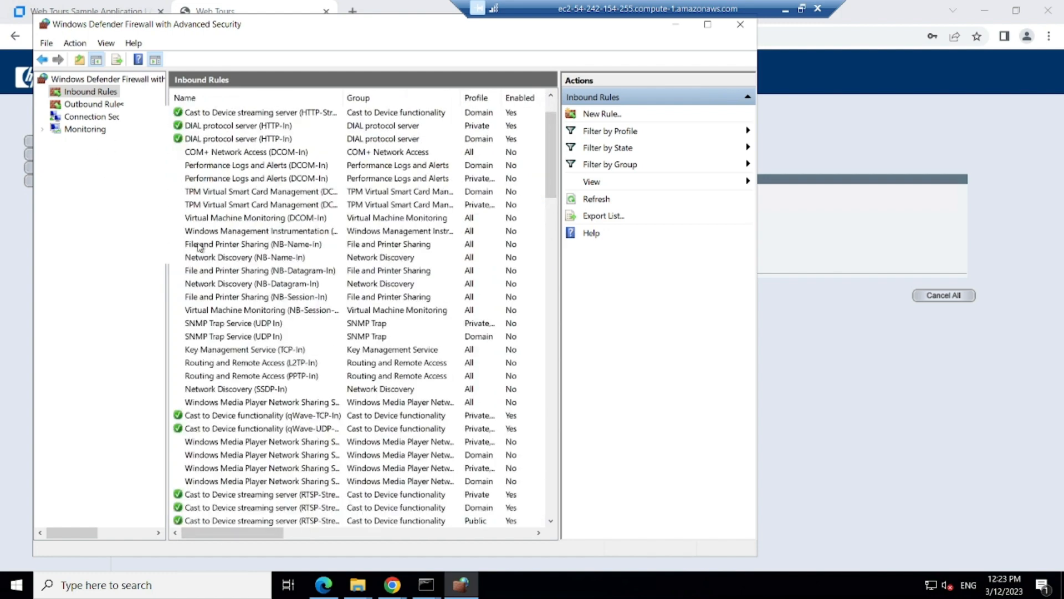
Step: Create a Port rule allowing TCP 1080 on all profiles, named WebTours_Sample
click(602, 116)
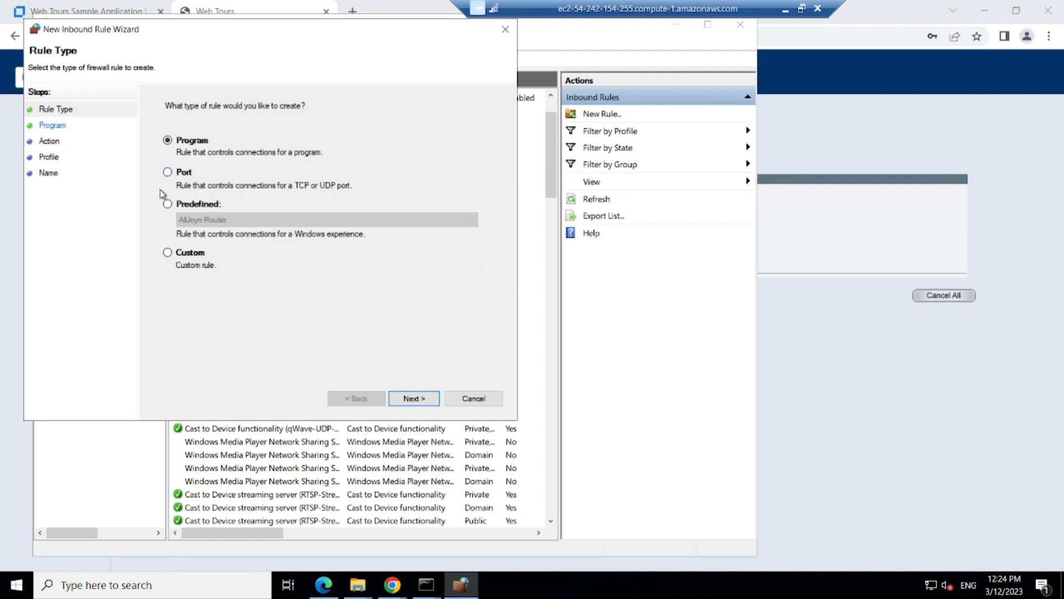
click(168, 171)
click(414, 399)
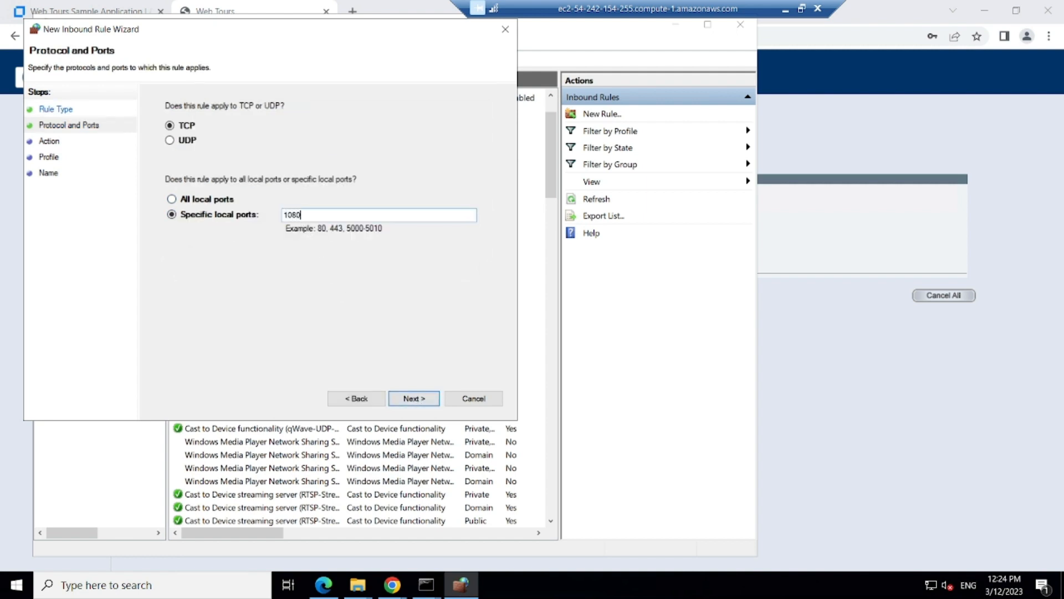
click(410, 401)
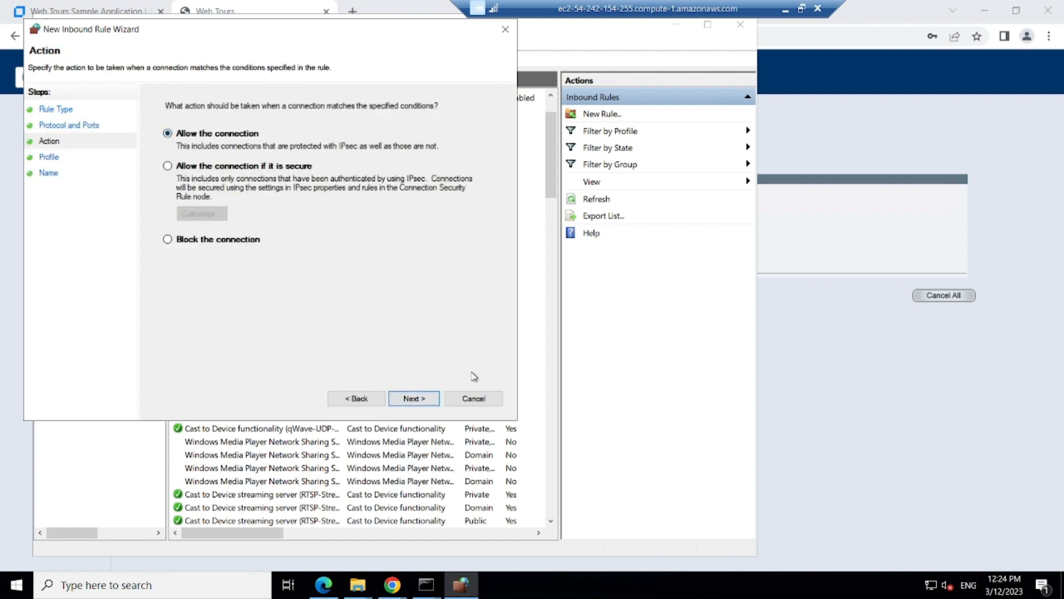
click(421, 400)
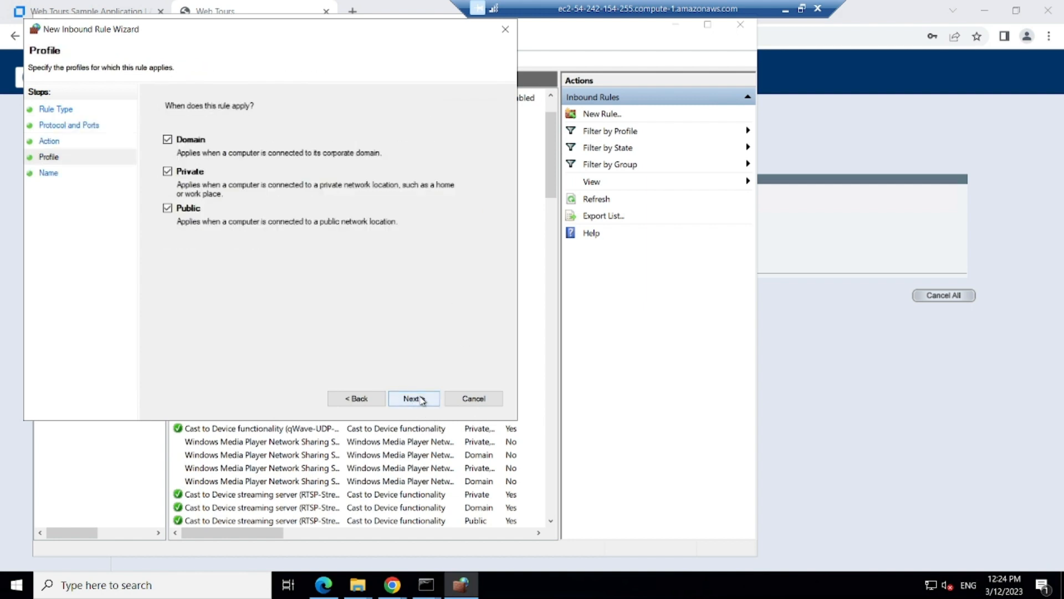
click(421, 400)
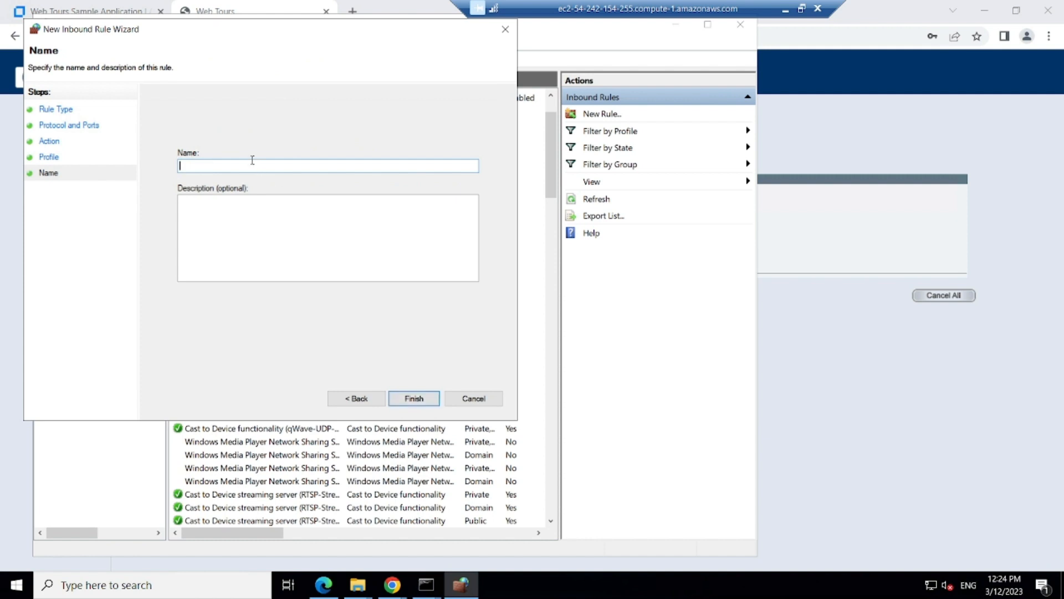
text(WebTours_Smp)
key(BackSpace)
key(BackSpace)
key(BackSpace)
key(BackSpace)
text(ample)
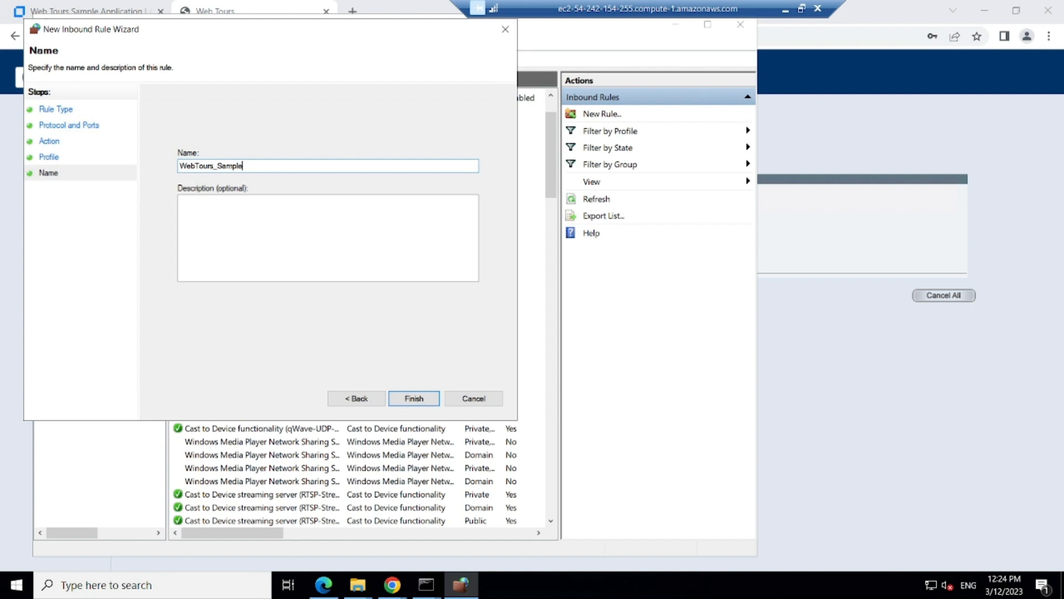
click(422, 401)
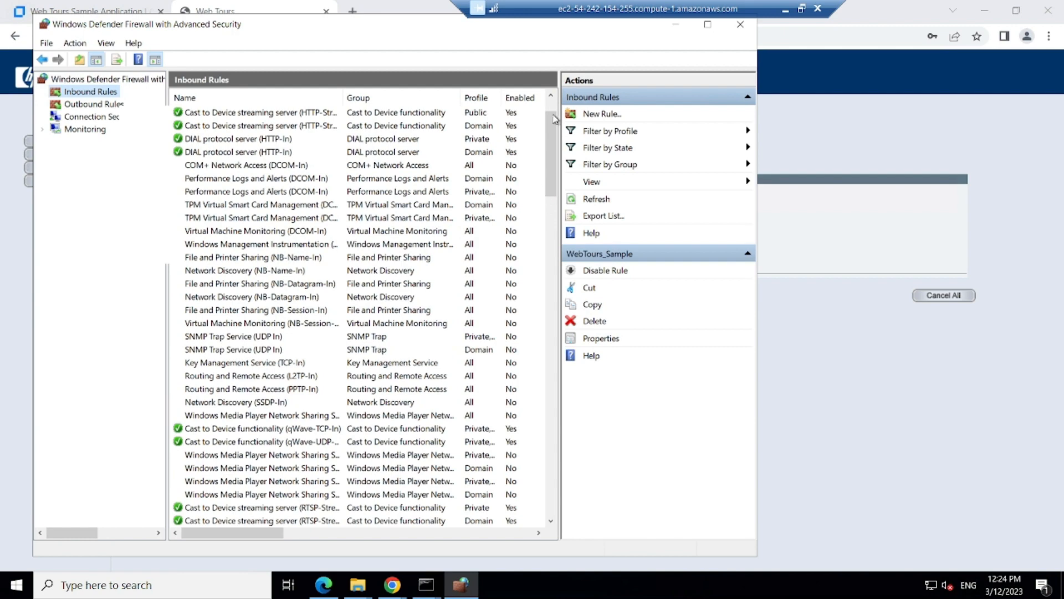
Step: Verify WebTours_Sample lists local port 1080, then minimize the remote desktop
drag(552, 114, 552, 101)
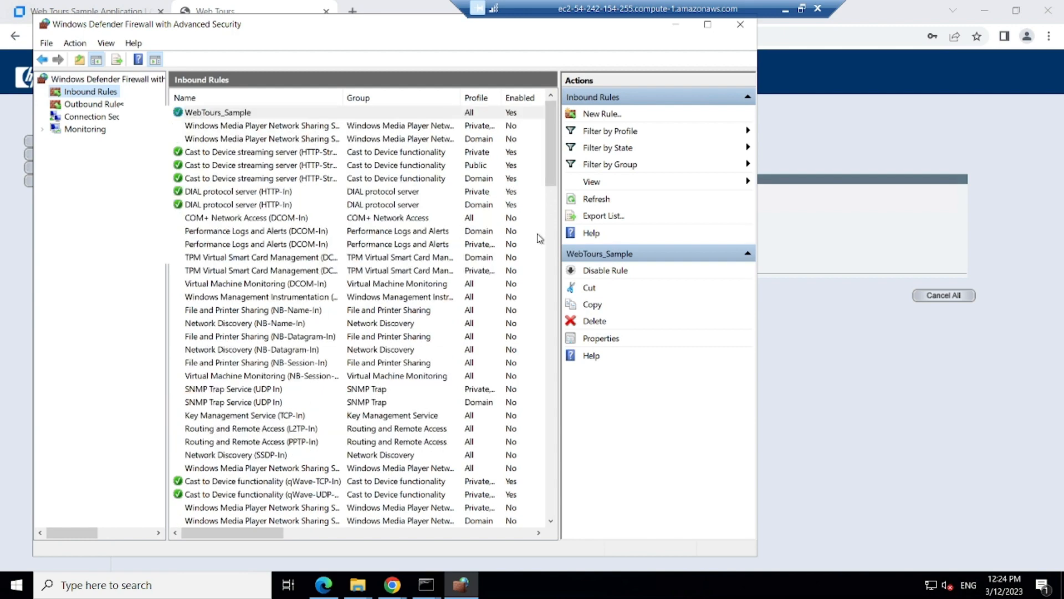
click(214, 127)
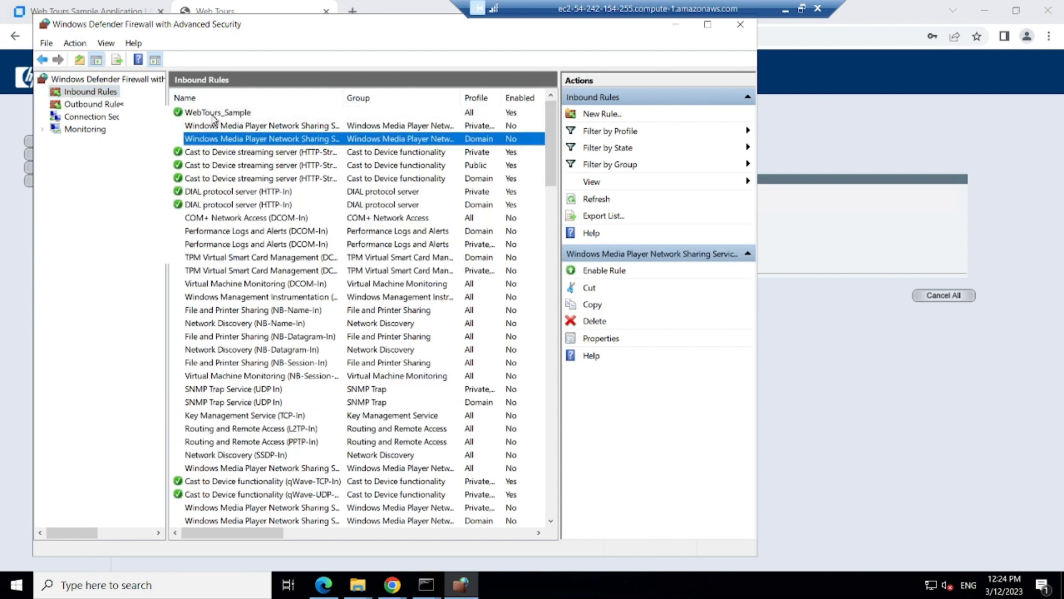
click(215, 115)
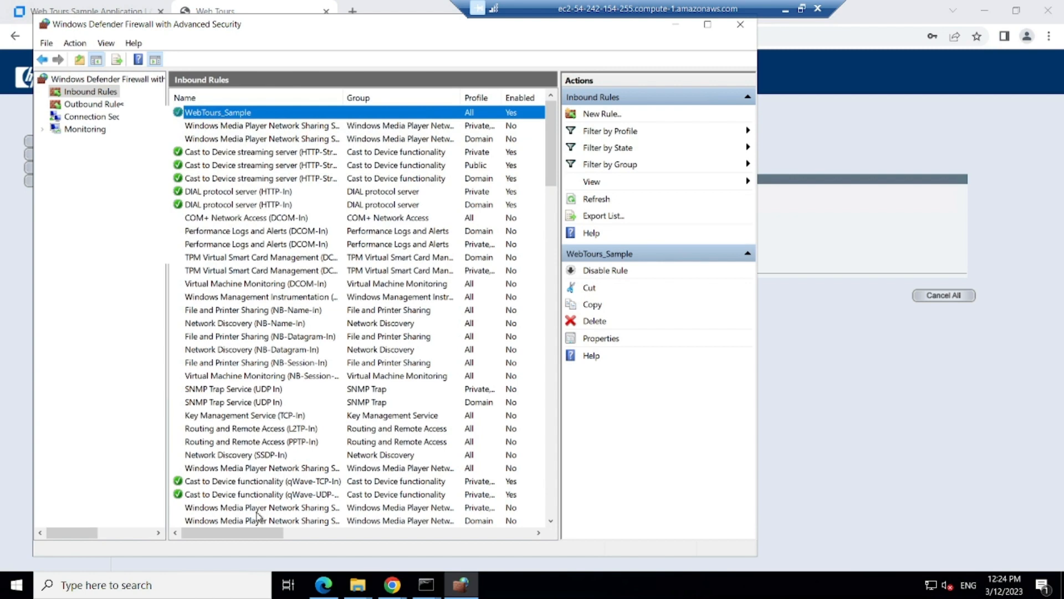
drag(246, 528, 504, 538)
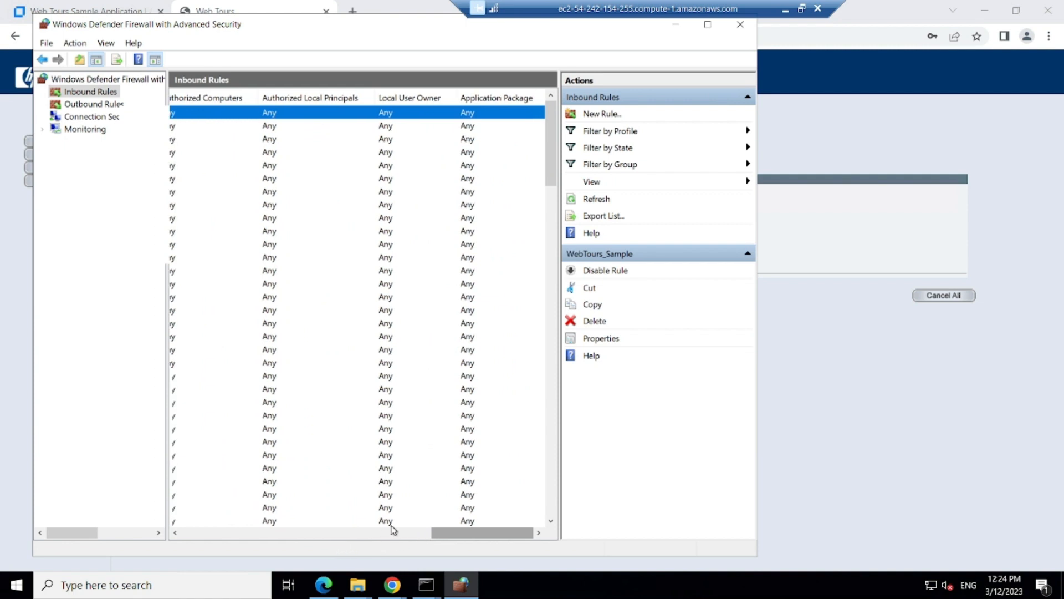
drag(450, 536, 369, 541)
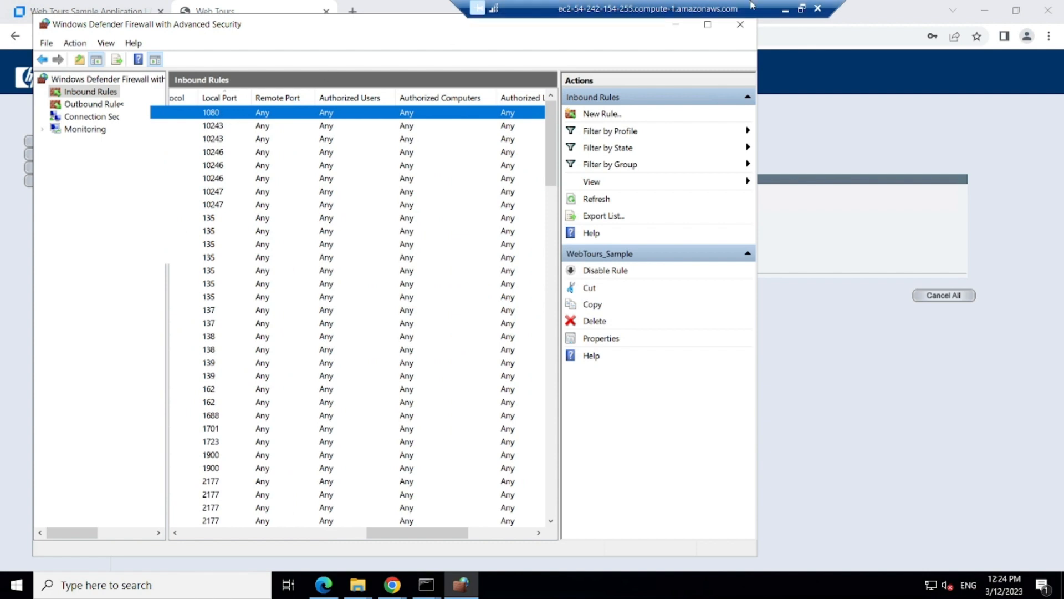
click(785, 9)
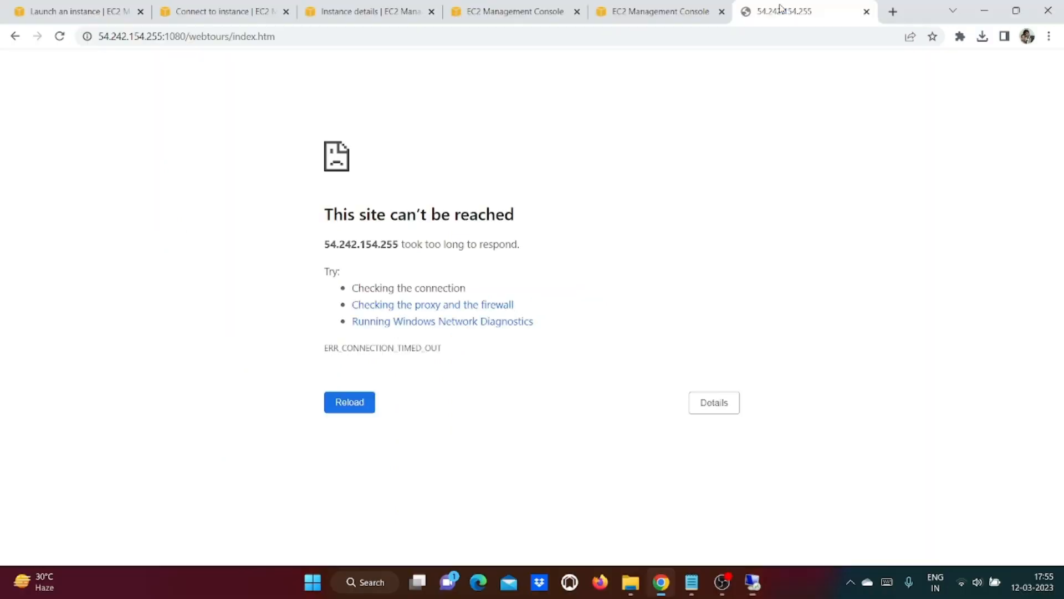
Step: Reload the public-IP Web Tours page on port 1080, then return to the remote desktop
click(60, 37)
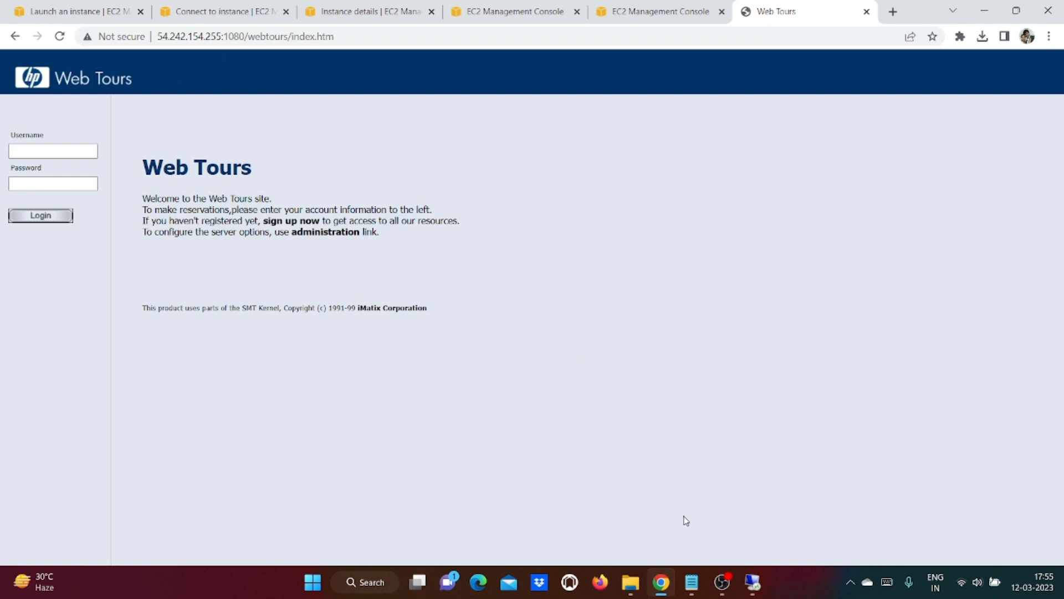
click(692, 582)
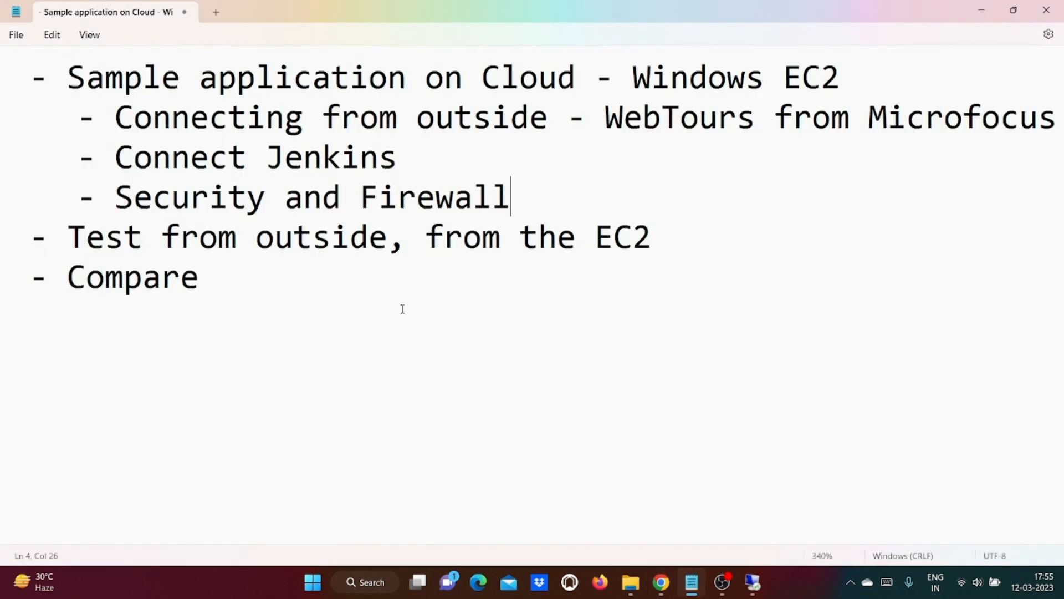
click(983, 10)
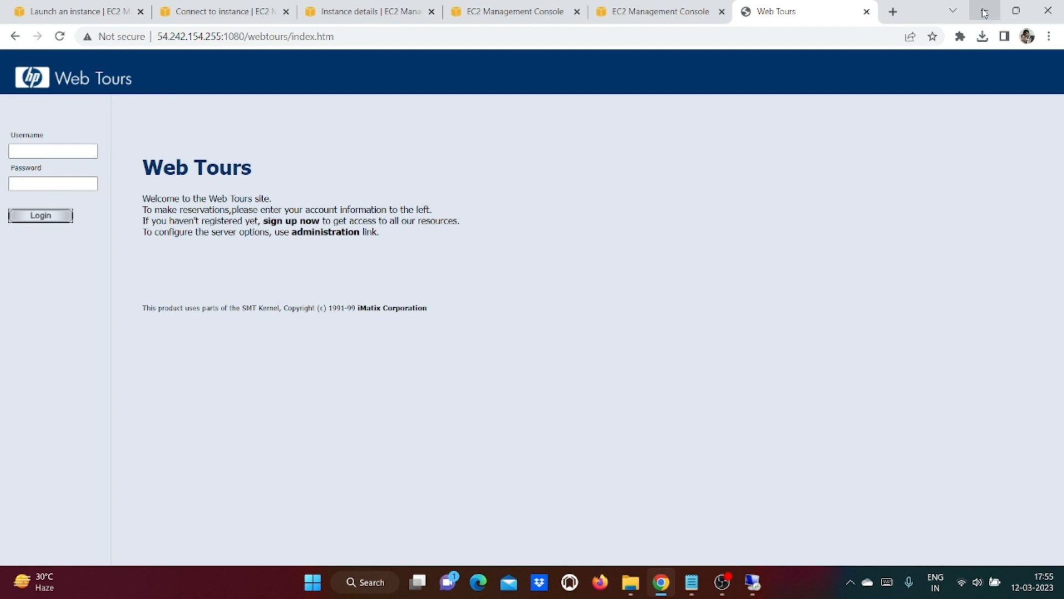
click(756, 593)
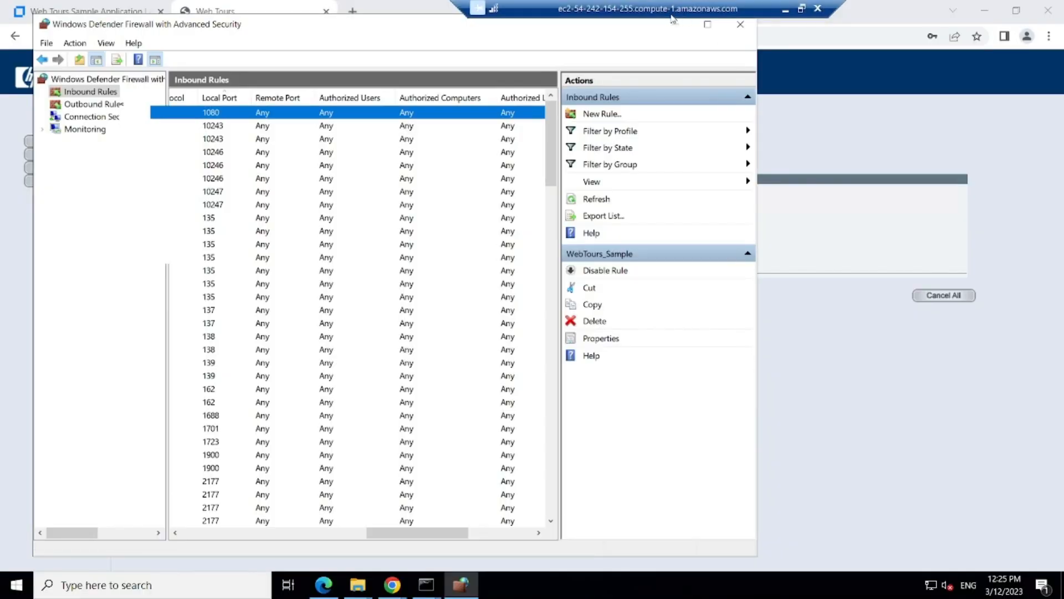
Step: Search 'download jenkins' and 'download jmeter' in new tabs, returning to the Jenkins results
click(675, 24)
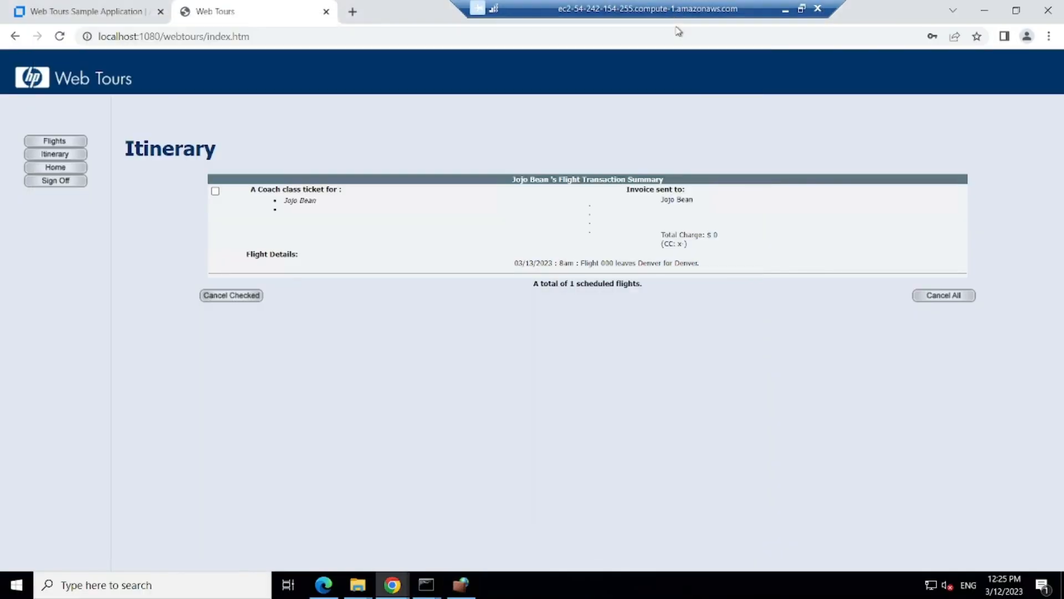
drag(678, 5, 793, 6)
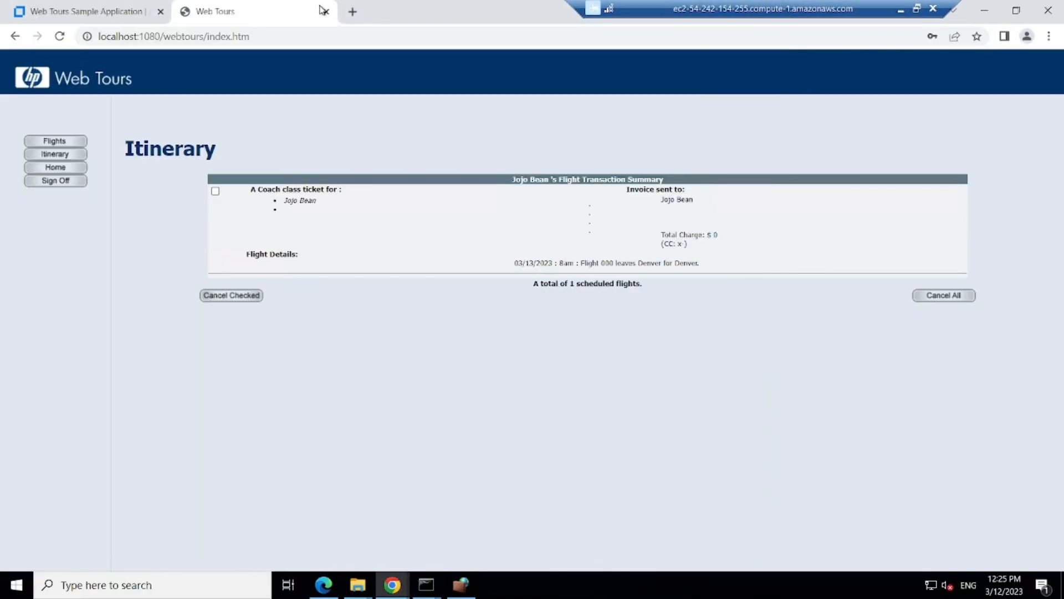
click(355, 11)
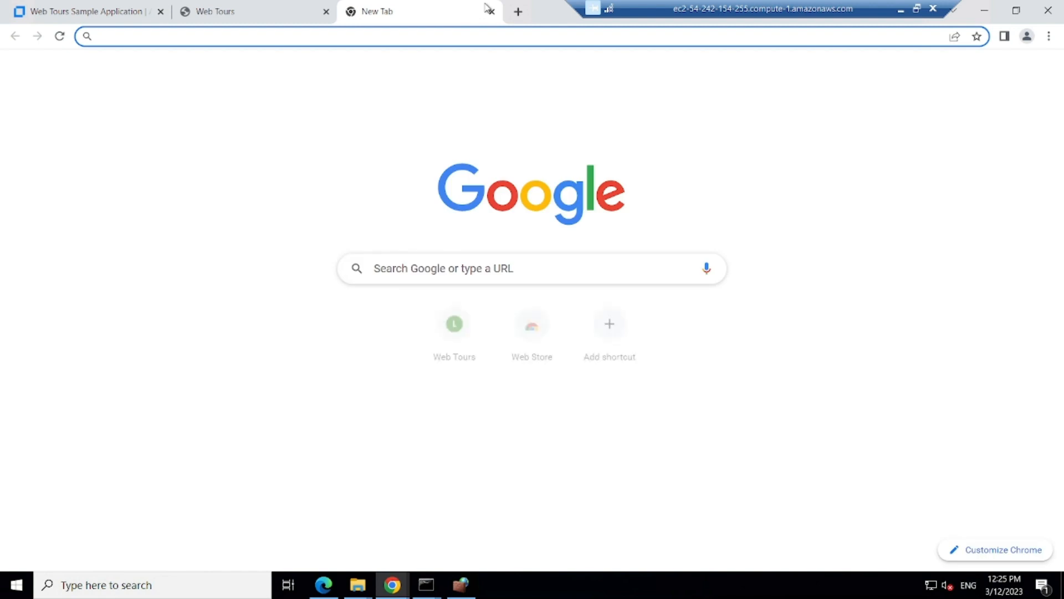
text(download jen)
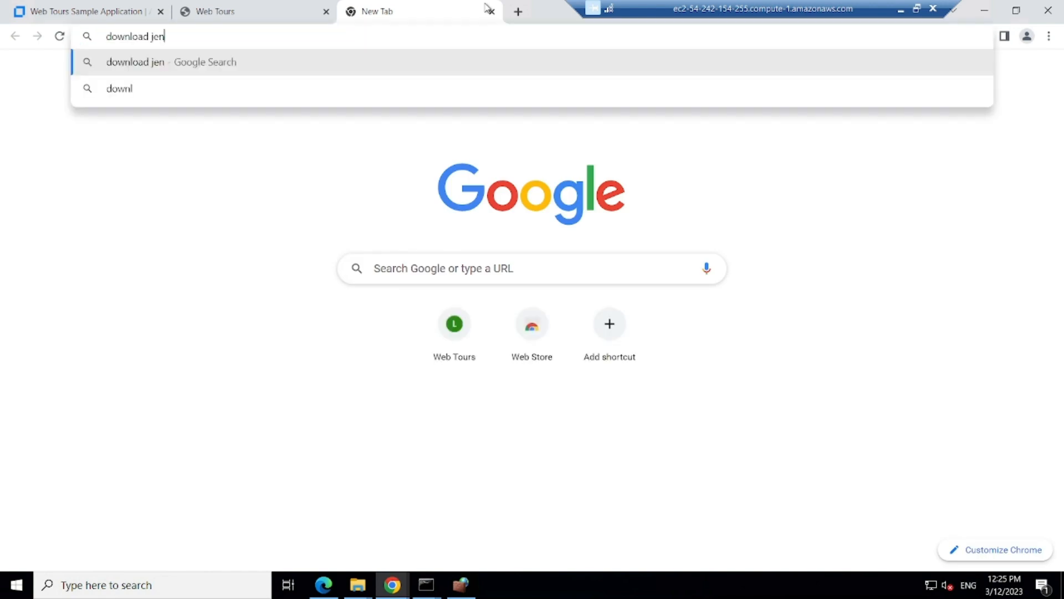
text(kins)
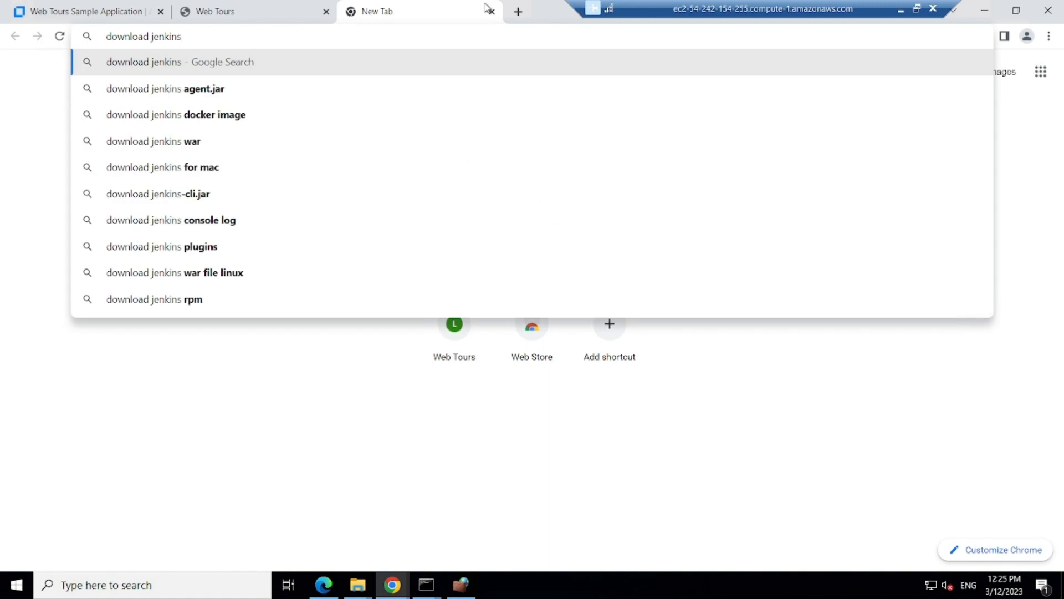
key(Return)
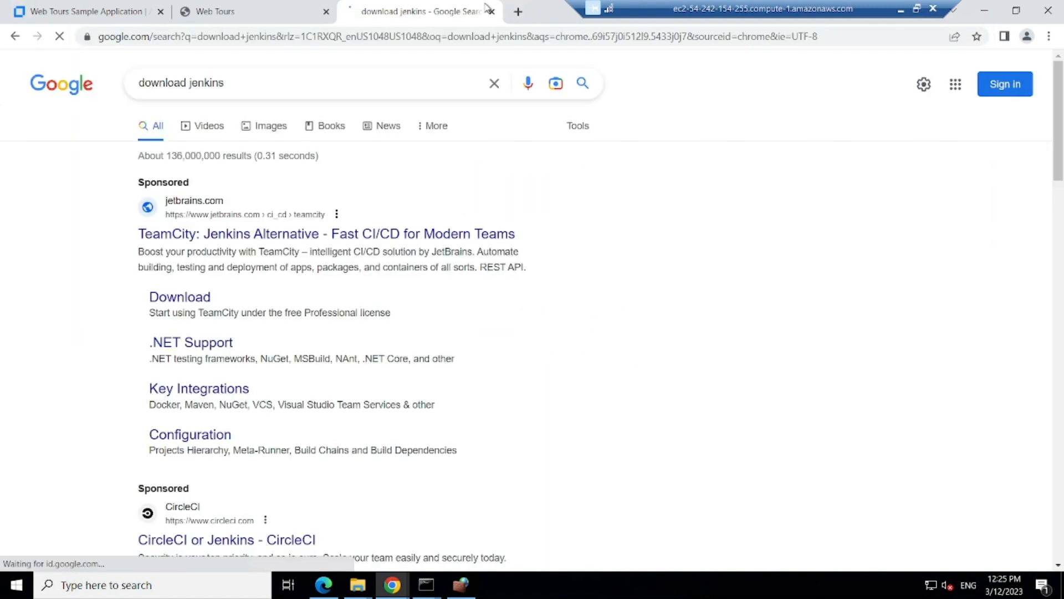
click(516, 13)
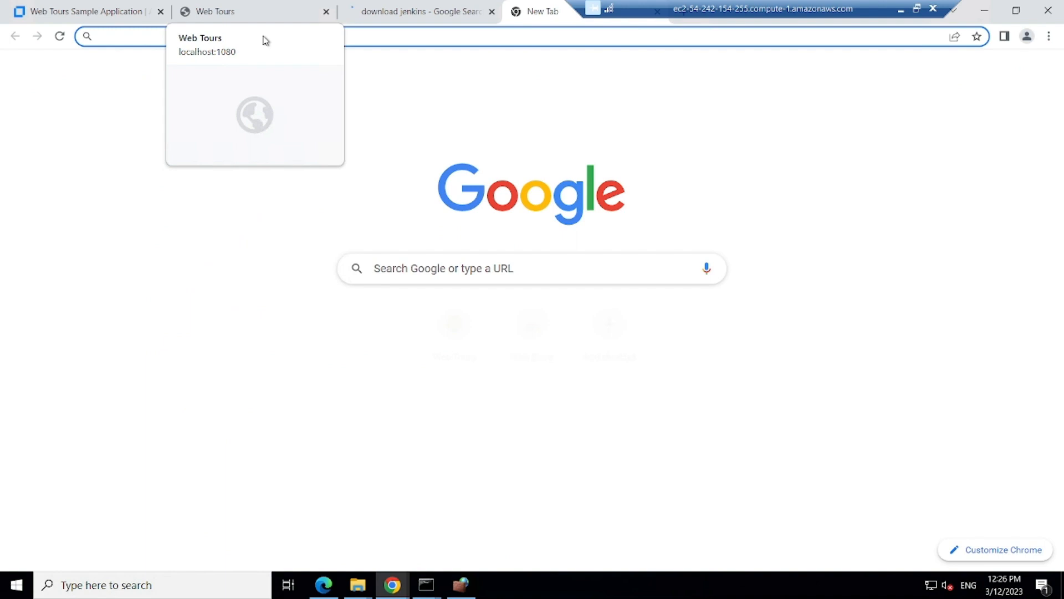
text(download j)
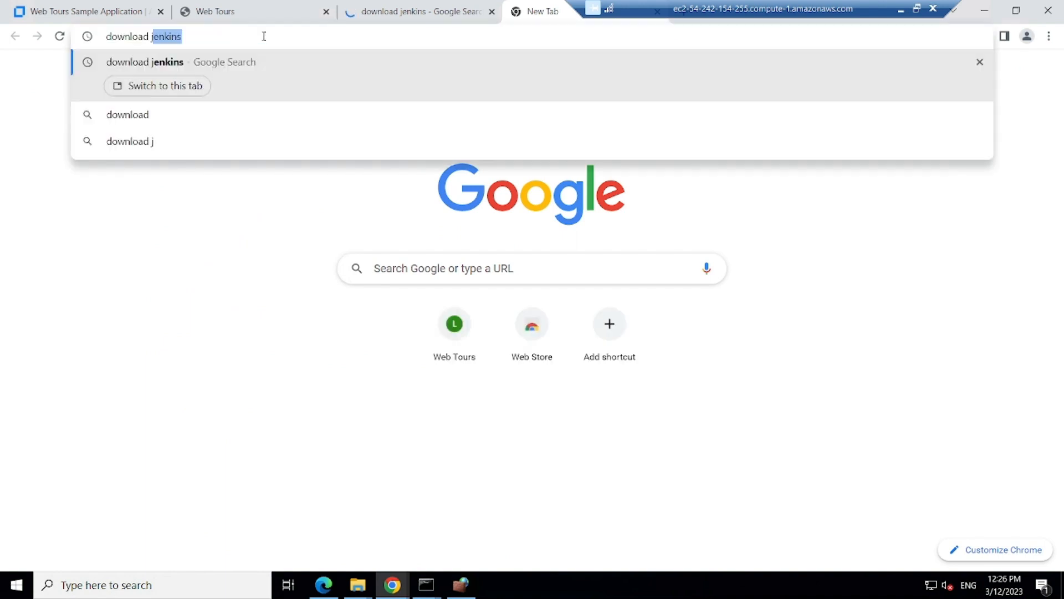
text(meter)
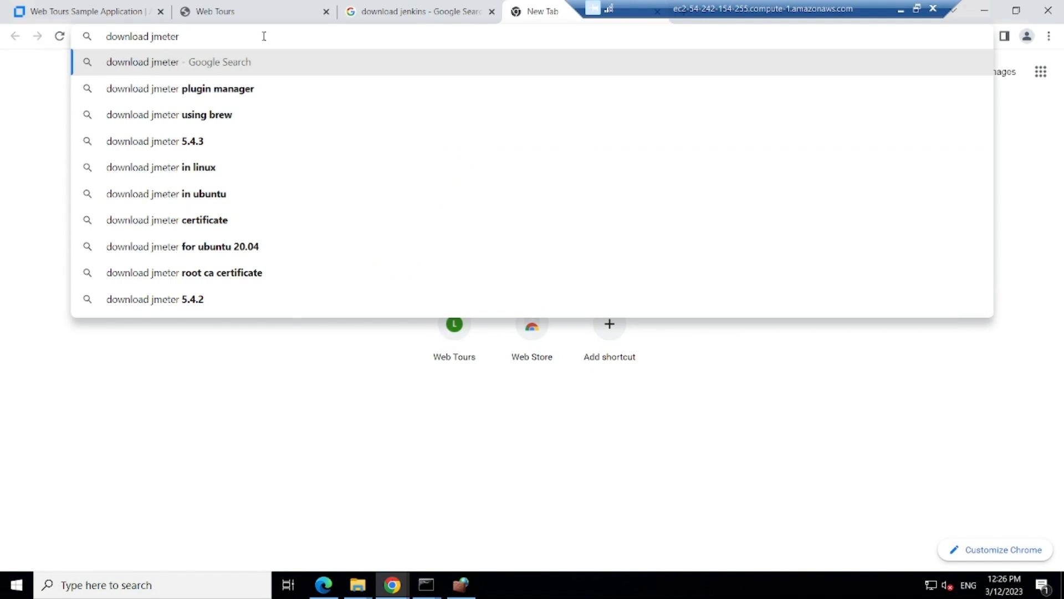
key(Return)
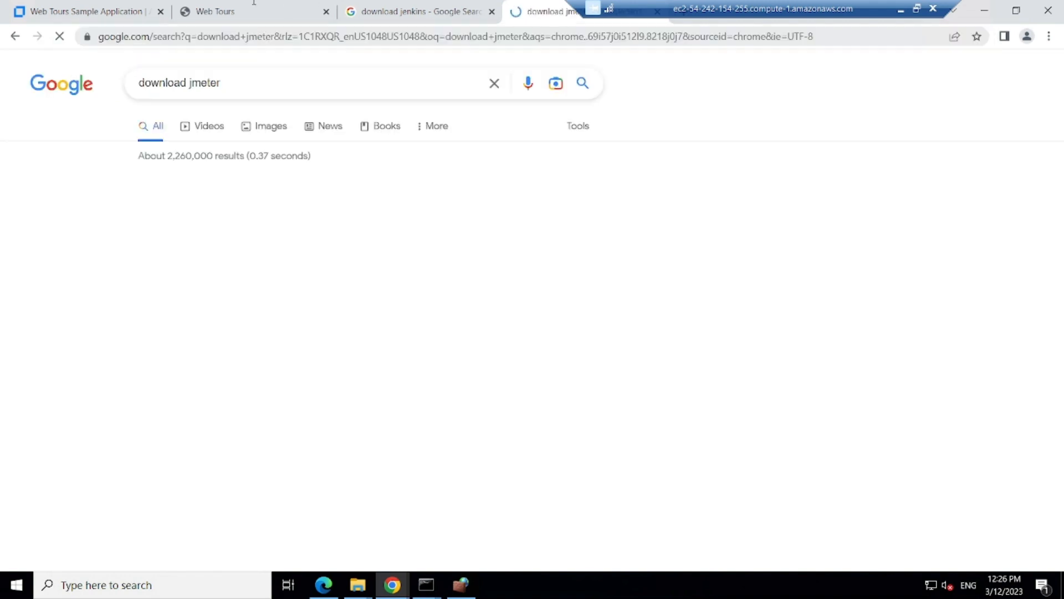
click(404, 13)
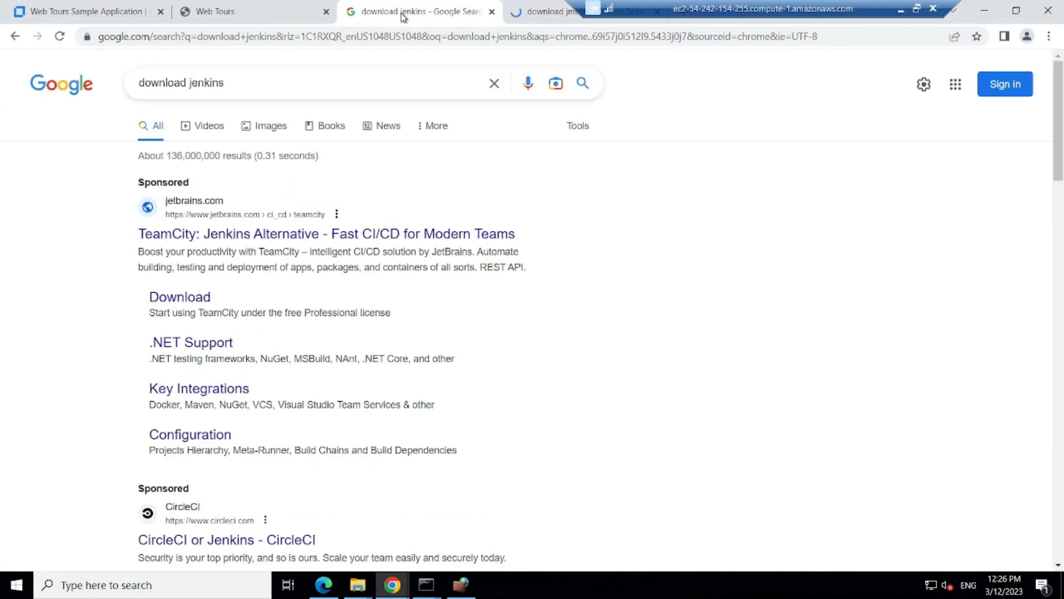
Step: Download the Jenkins Windows stable installer jenkins.msi from jenkins.io/download
scroll(511, 373, down, 5)
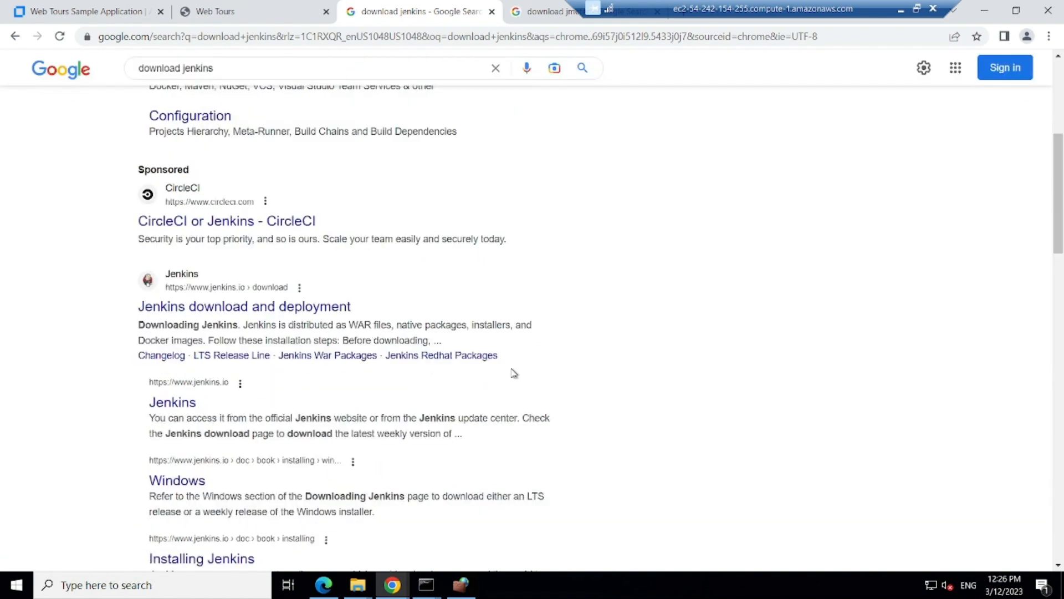
click(186, 310)
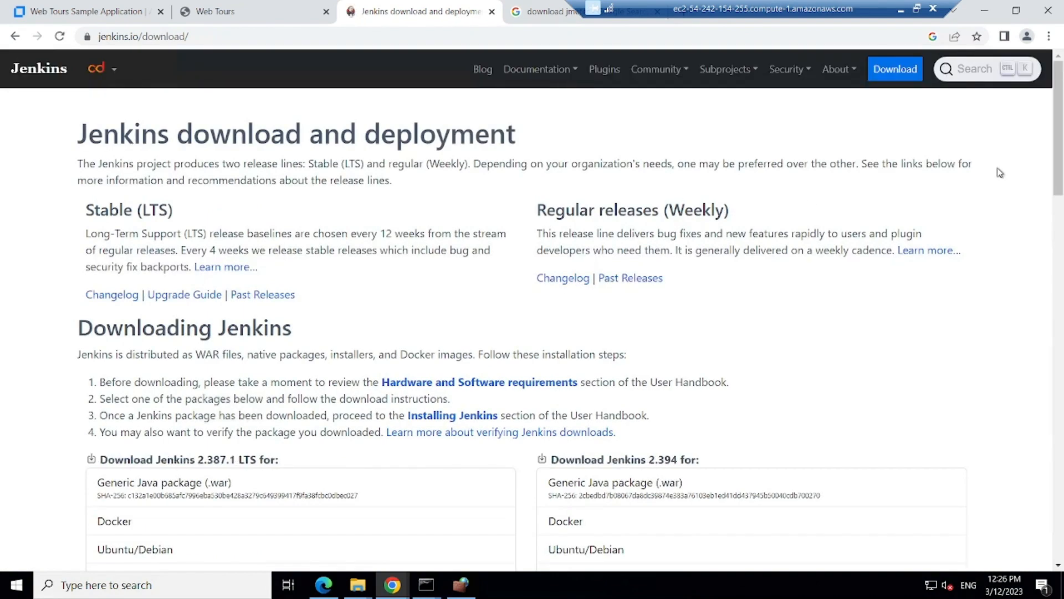
scroll(428, 401, down, 6)
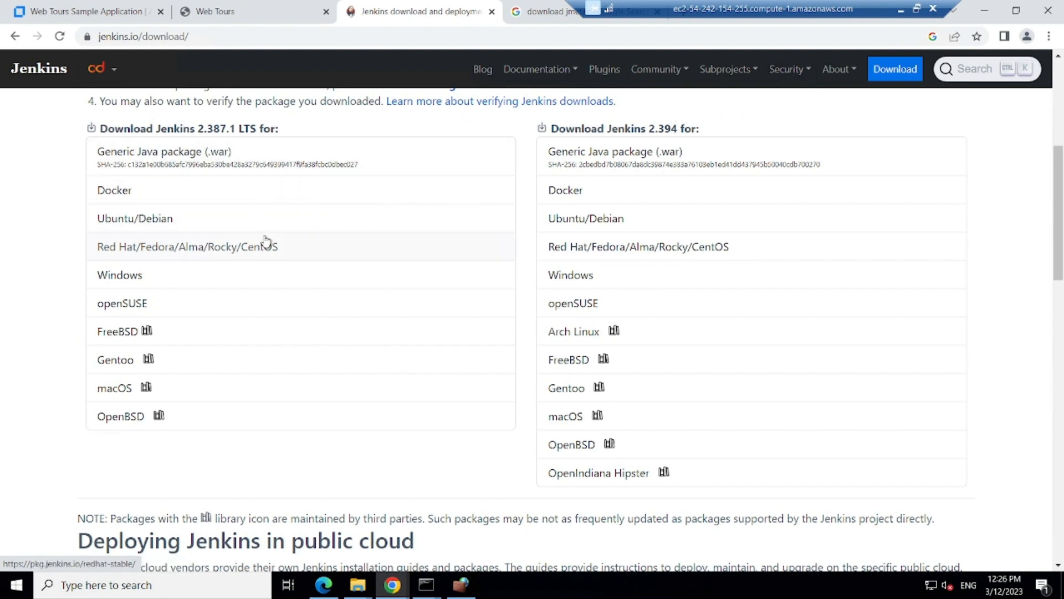
click(145, 283)
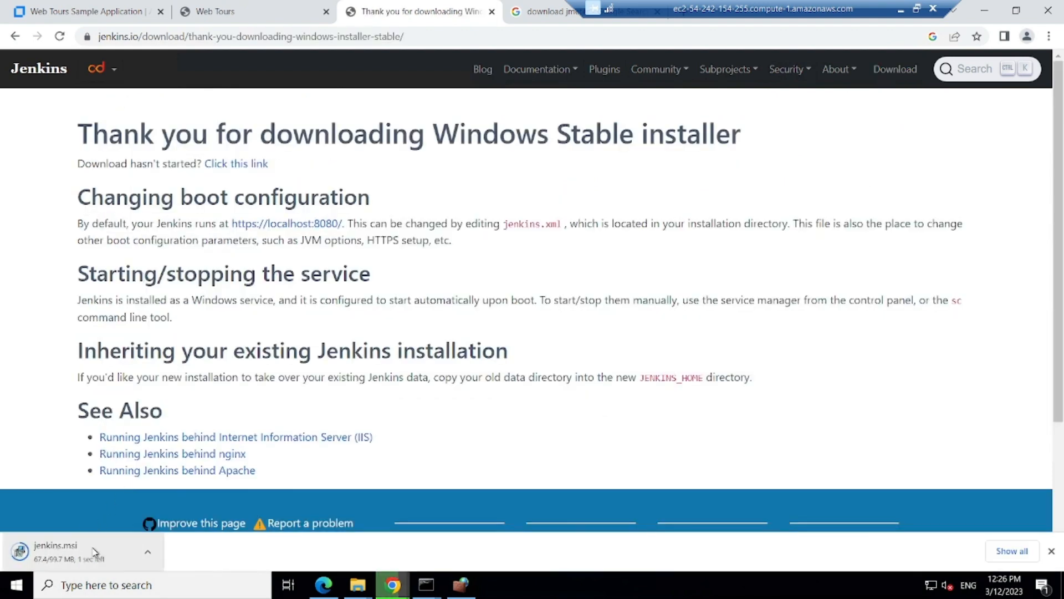
Step: Open the Downloads folder containing jenkins.msi in File Explorer
click(104, 552)
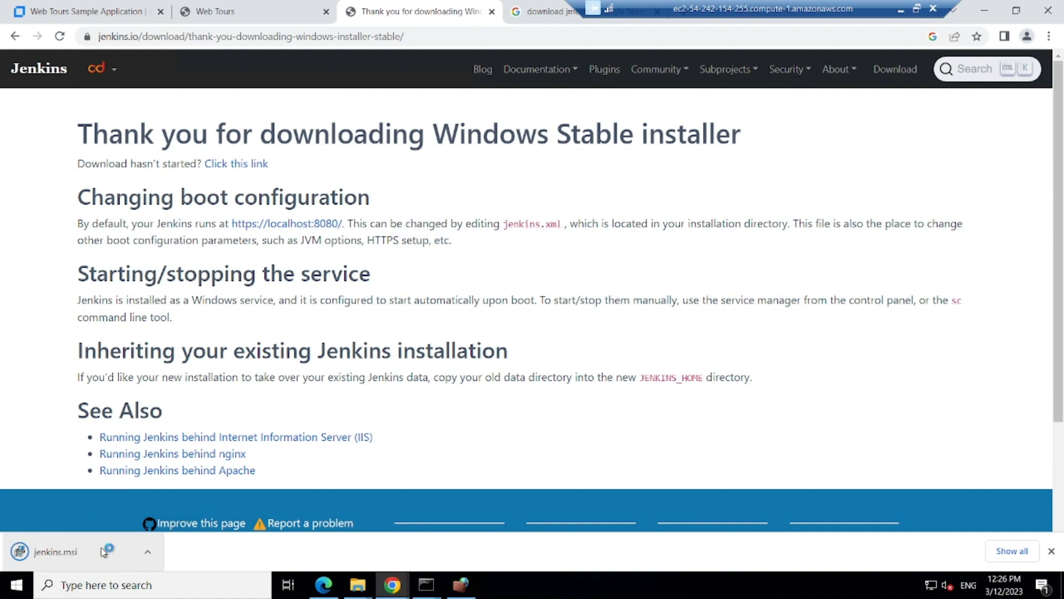
click(151, 554)
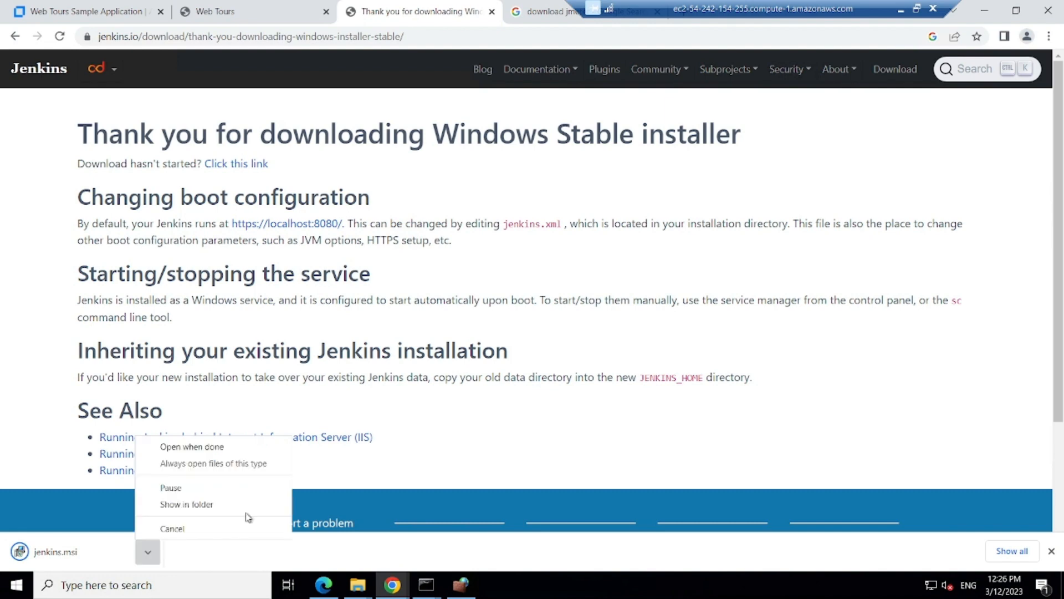
click(358, 586)
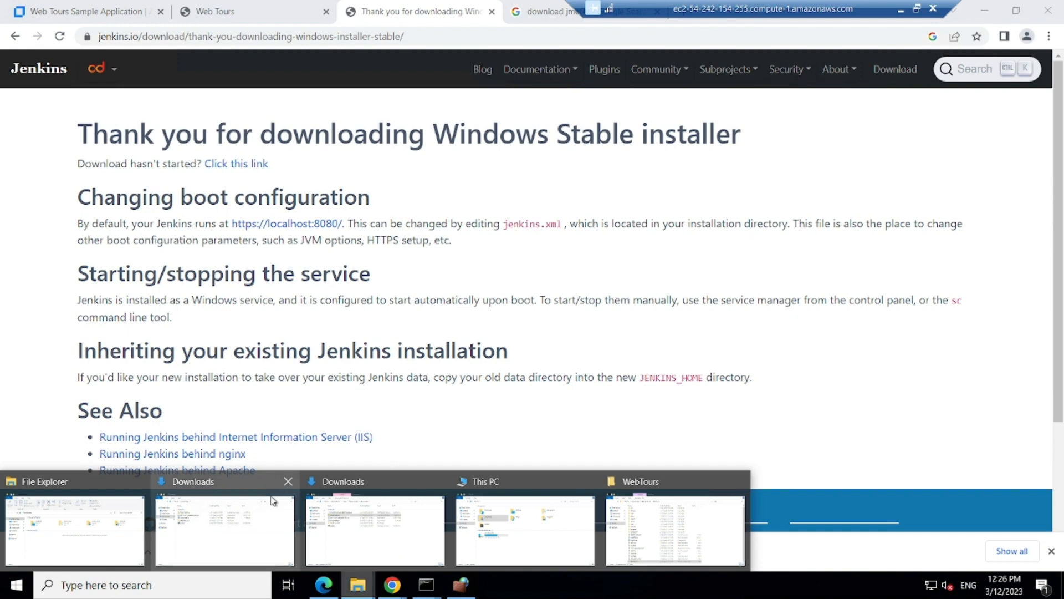
click(288, 482)
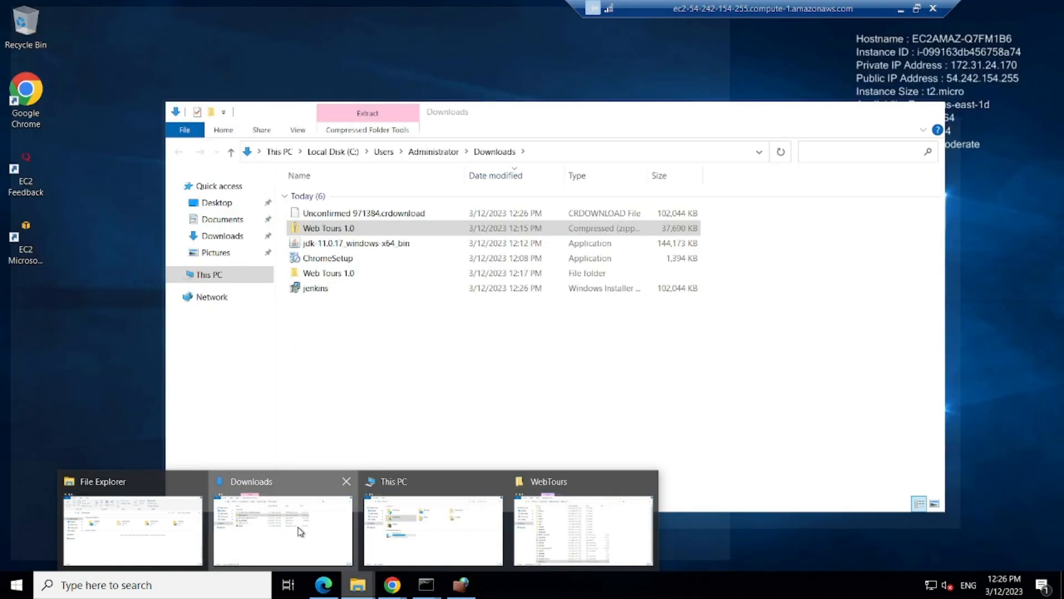
click(277, 524)
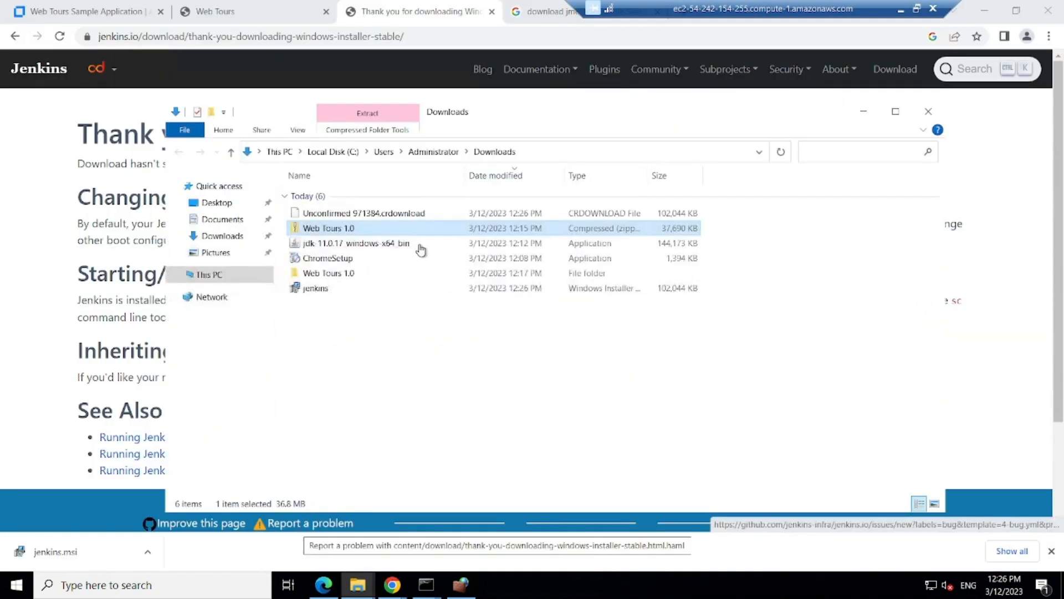
Step: Launch jenkins.msi and set the service to LocalSystem, port 8080, and the default JDK path
double_click(323, 290)
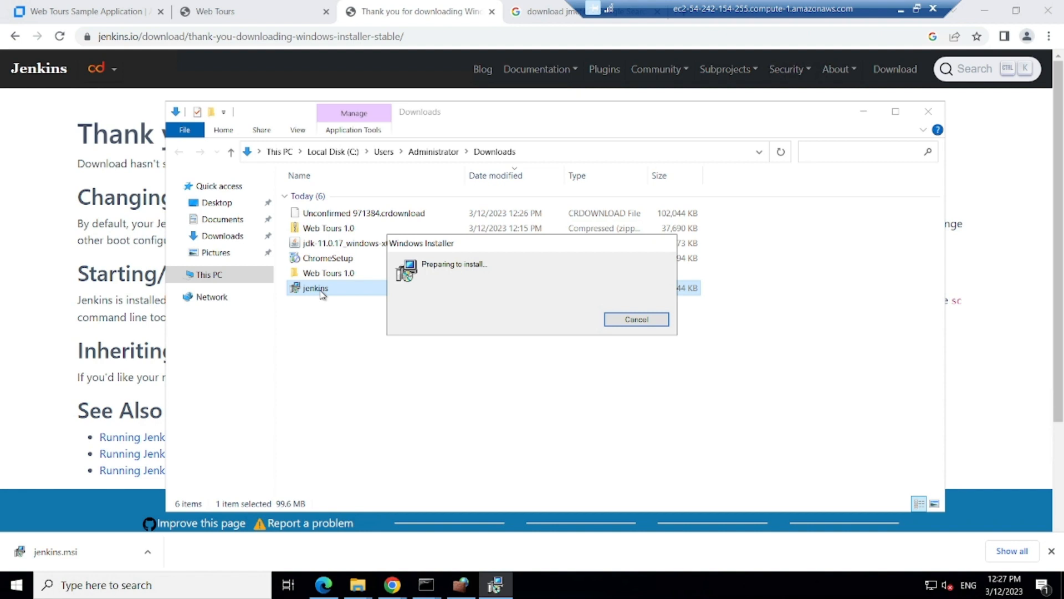
click(604, 402)
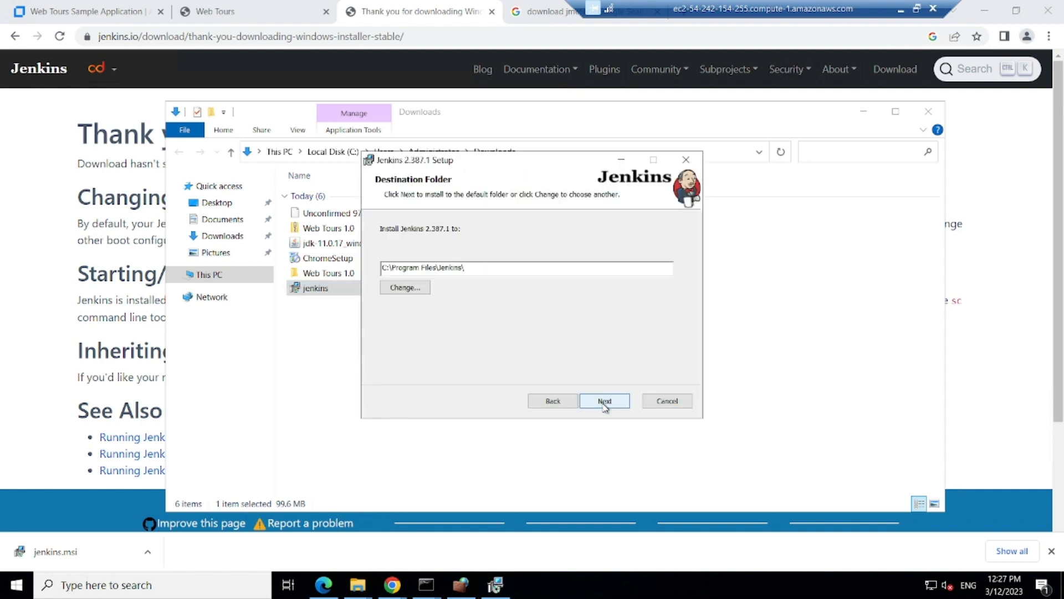
click(603, 402)
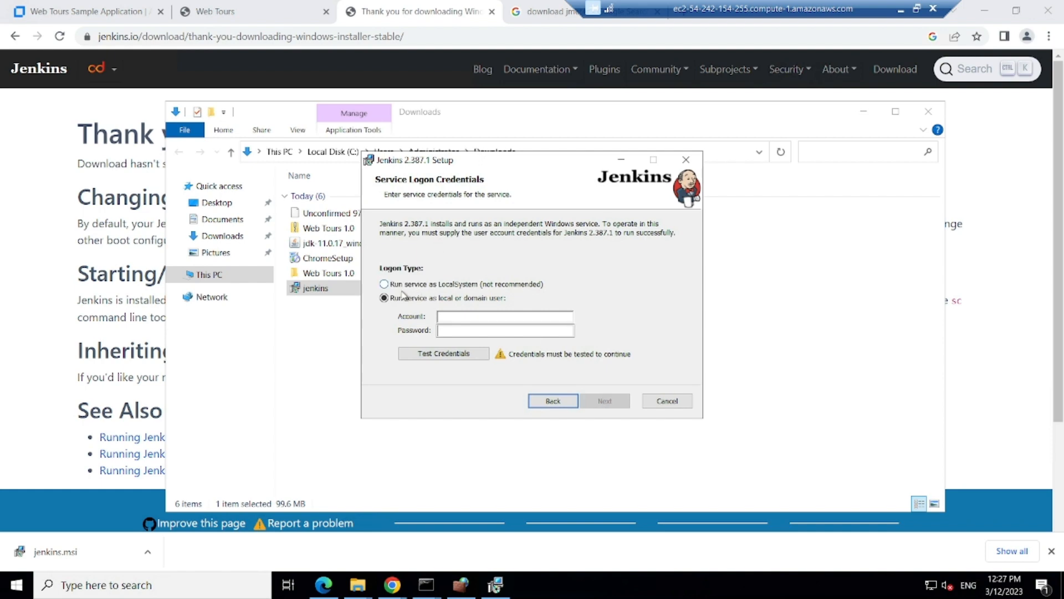
click(413, 285)
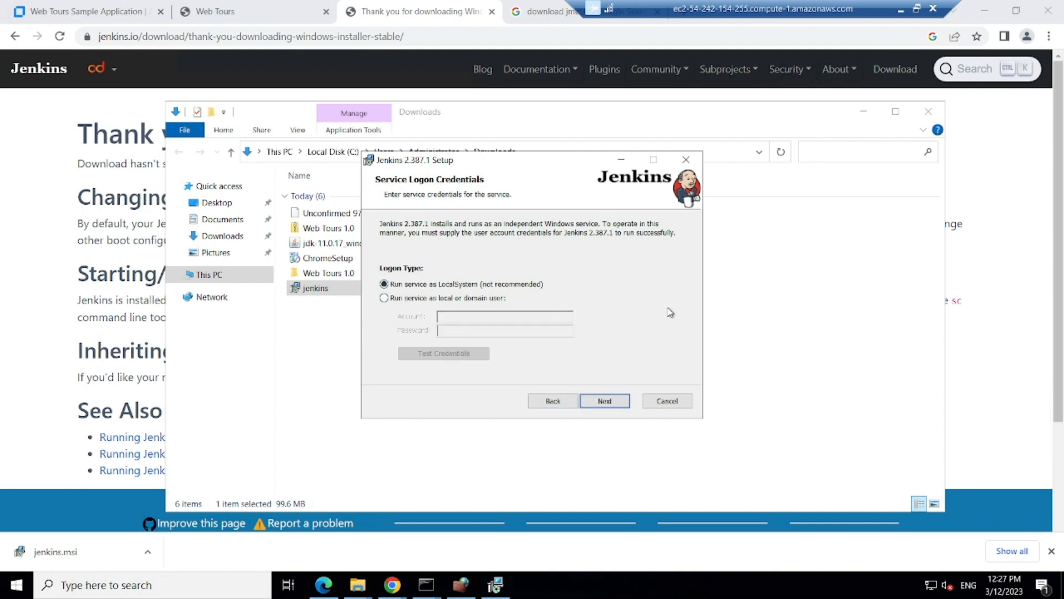
click(606, 402)
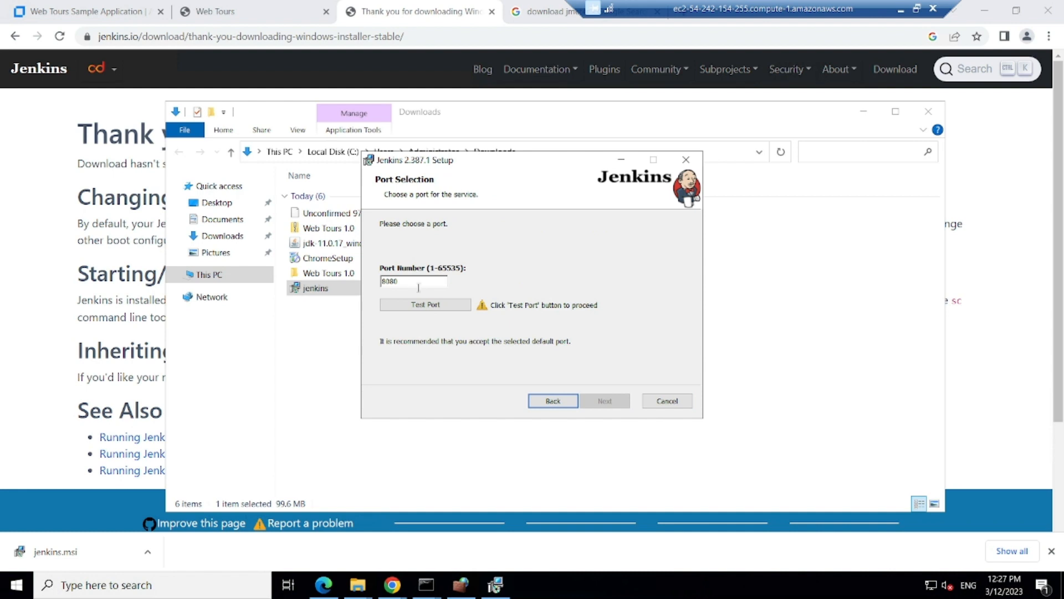
click(427, 304)
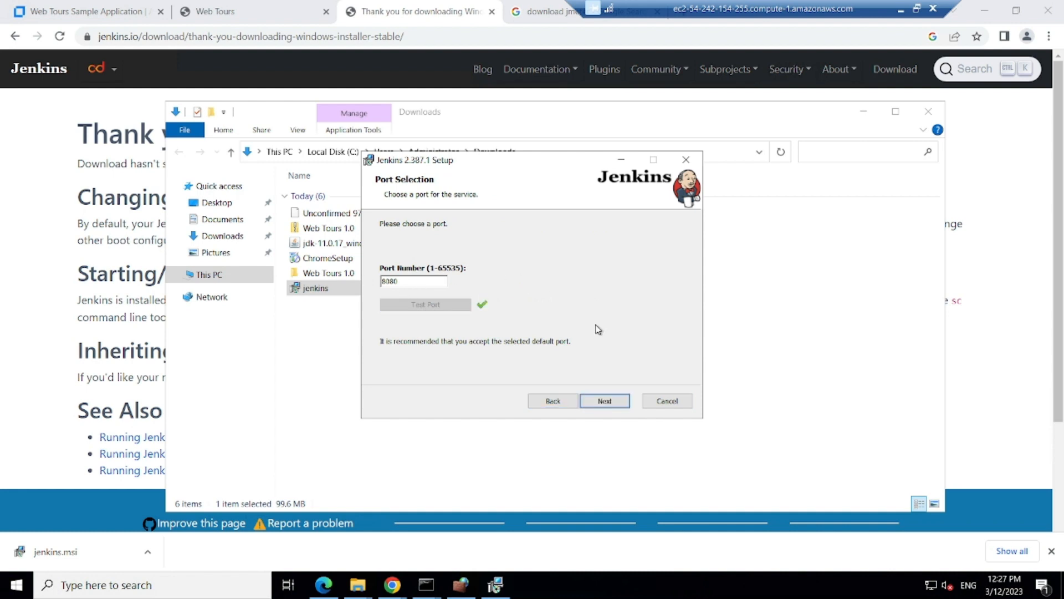
click(605, 404)
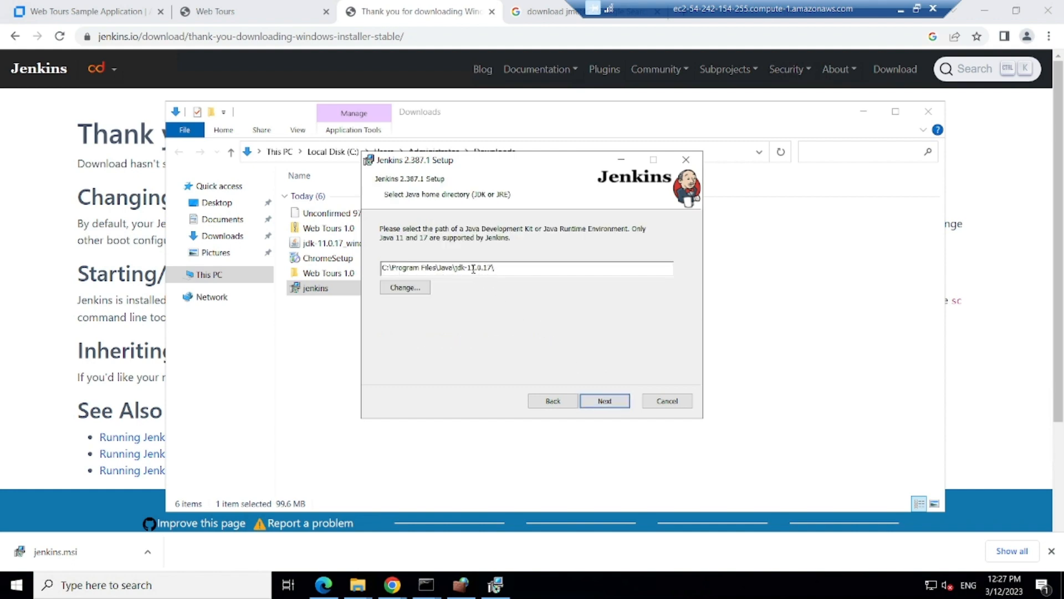
click(609, 402)
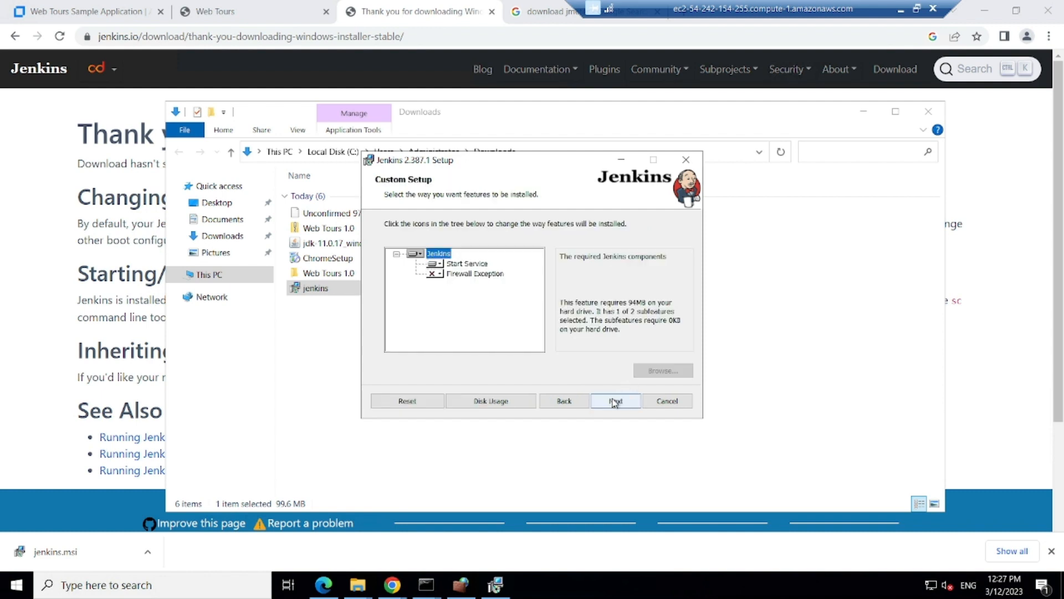
Step: Install the entire Jenkins feature set locally, install 2.387.1, and close the wizard
click(418, 256)
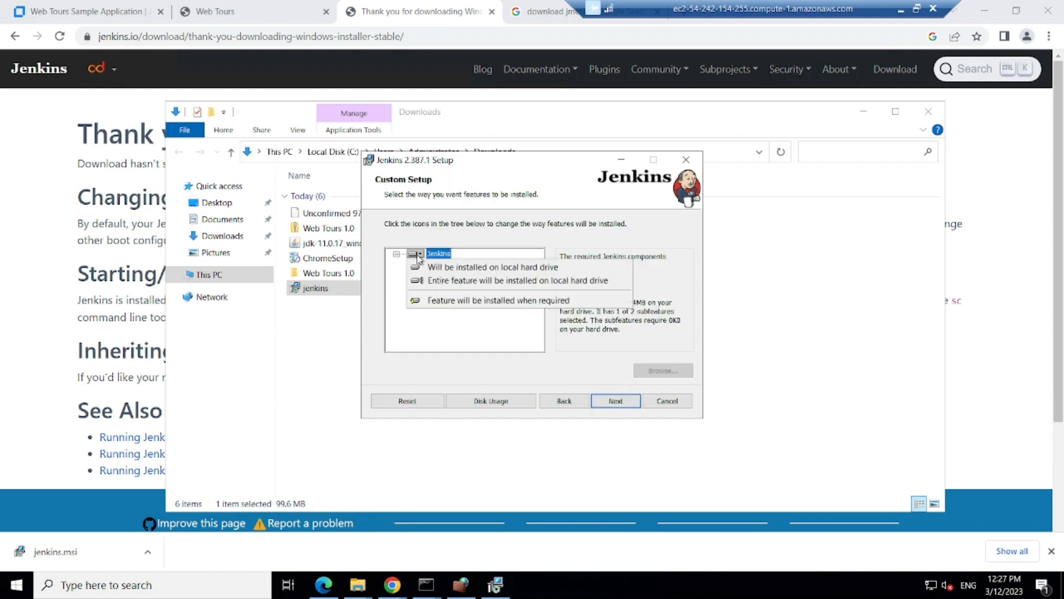
click(422, 282)
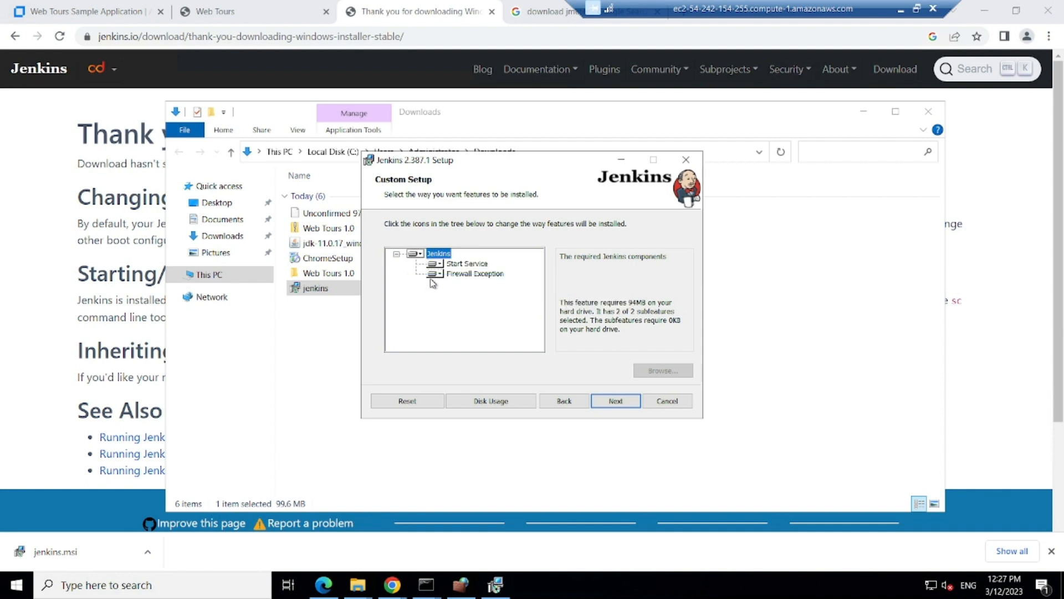
click(613, 401)
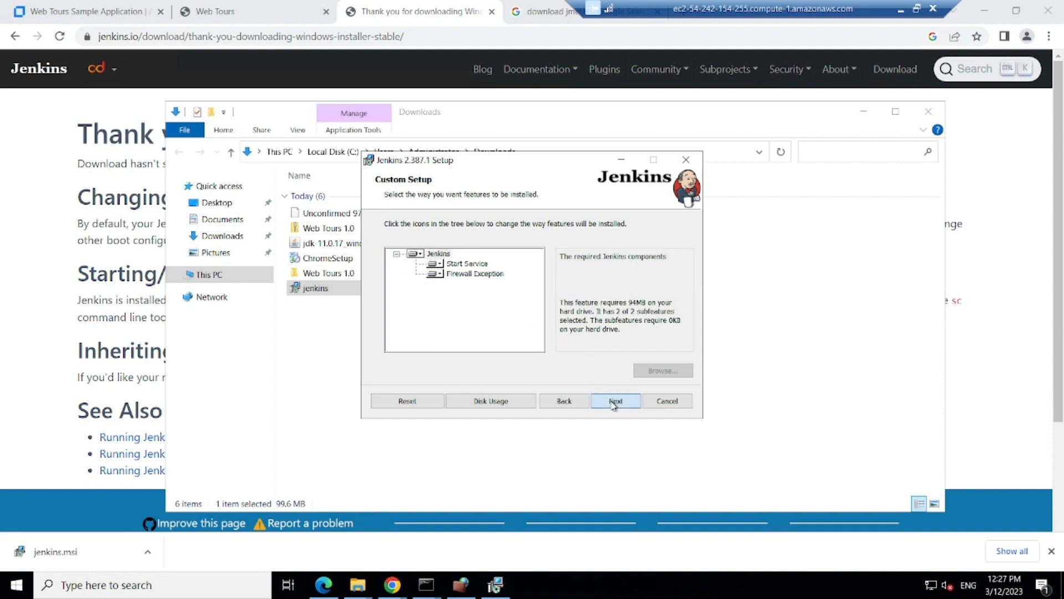
click(612, 403)
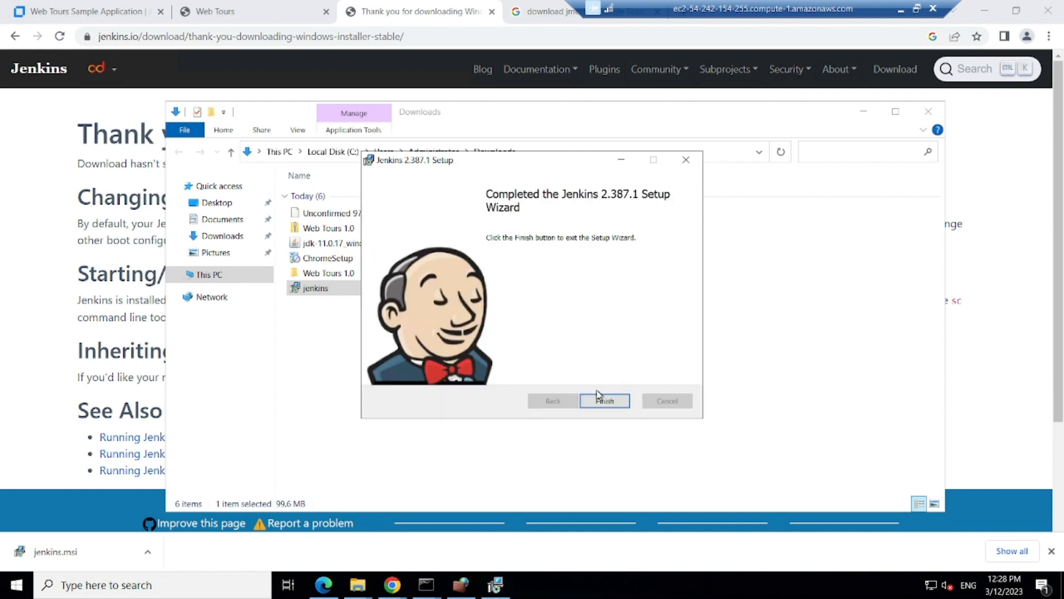
click(603, 402)
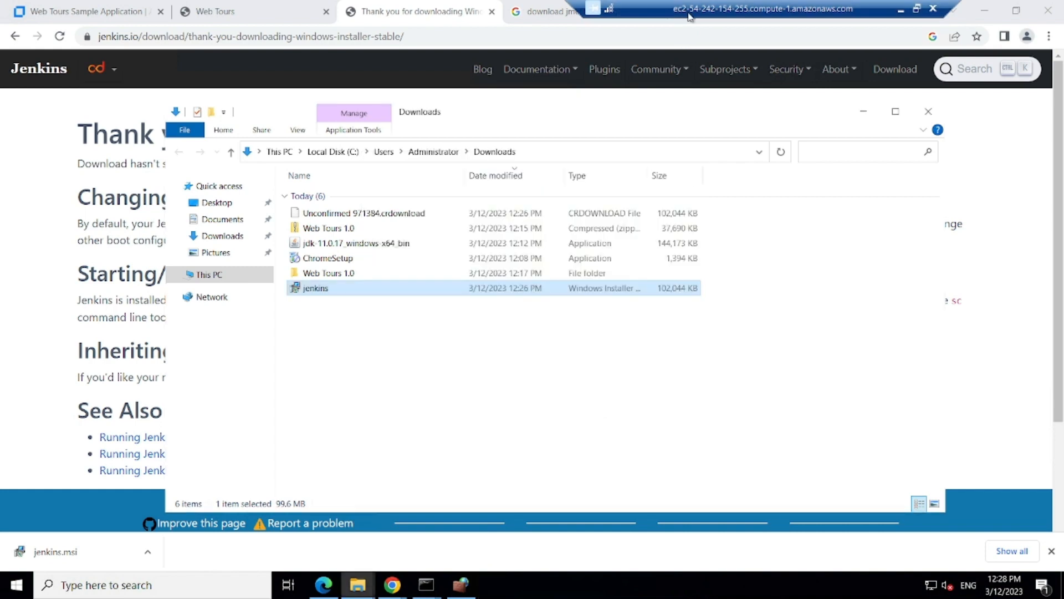
Step: Load localhost:8080 in a new Chrome tab on the remote server
drag(550, 7, 358, 7)
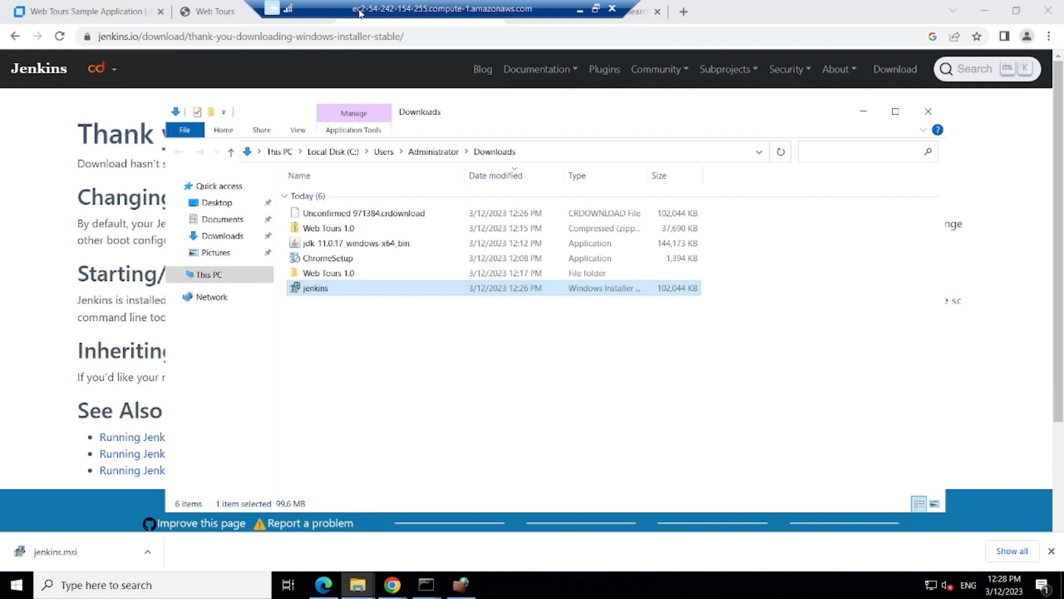
click(686, 14)
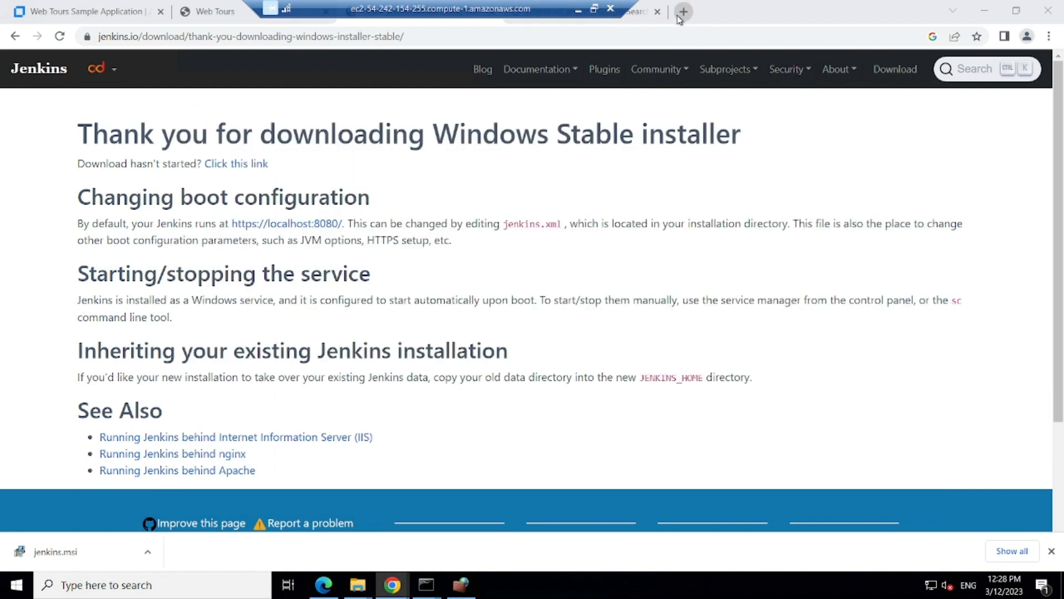
click(683, 11)
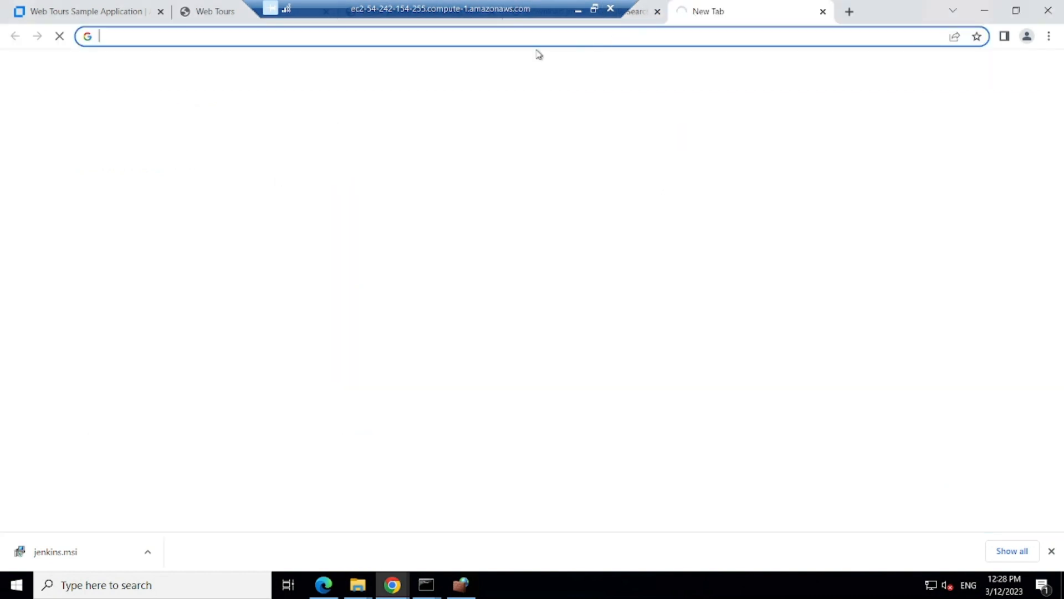
text(lo)
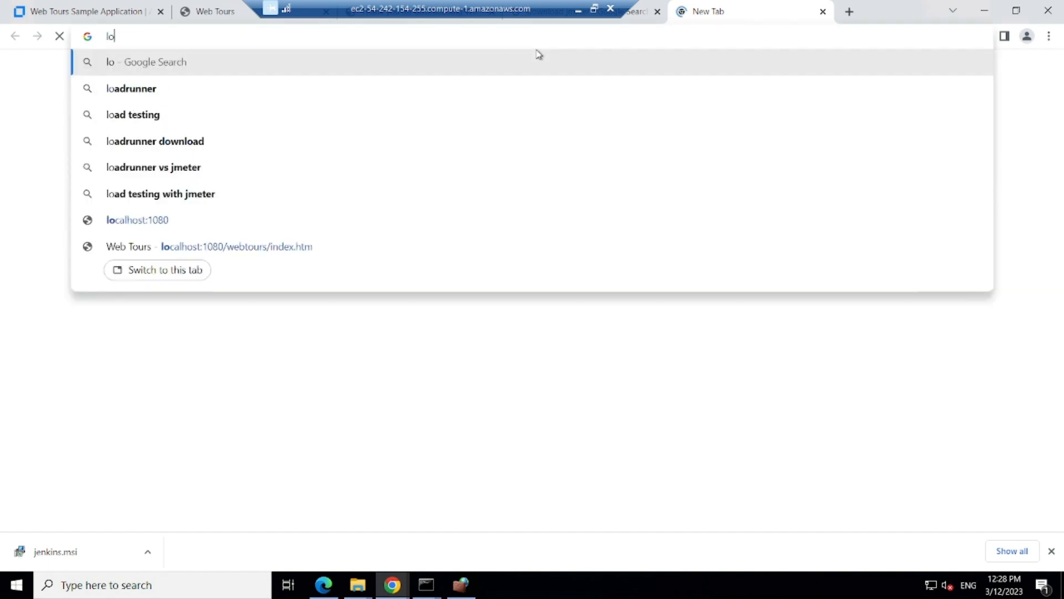
text(calho)
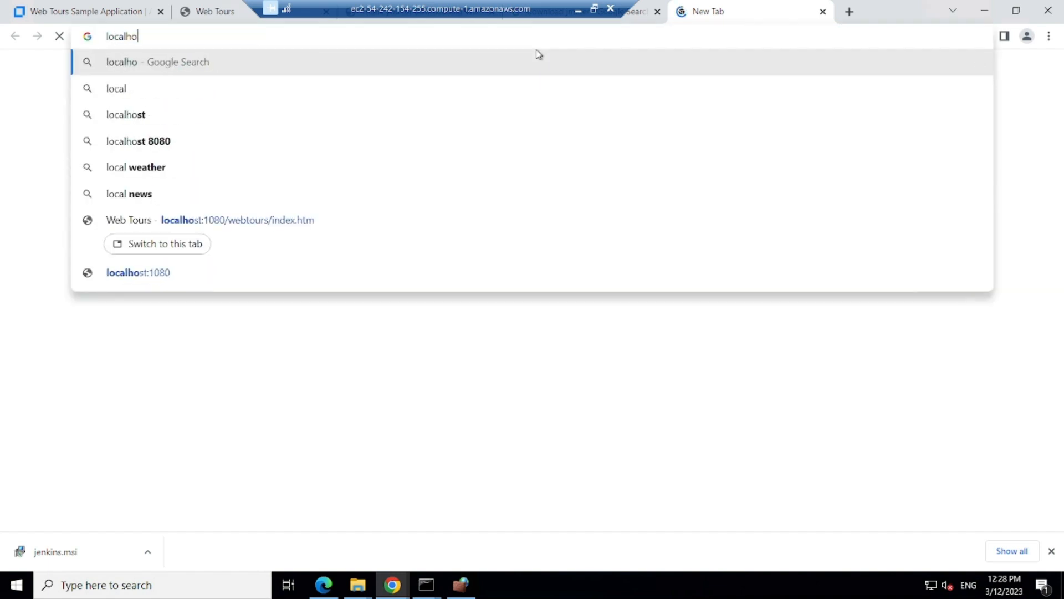
text(st)
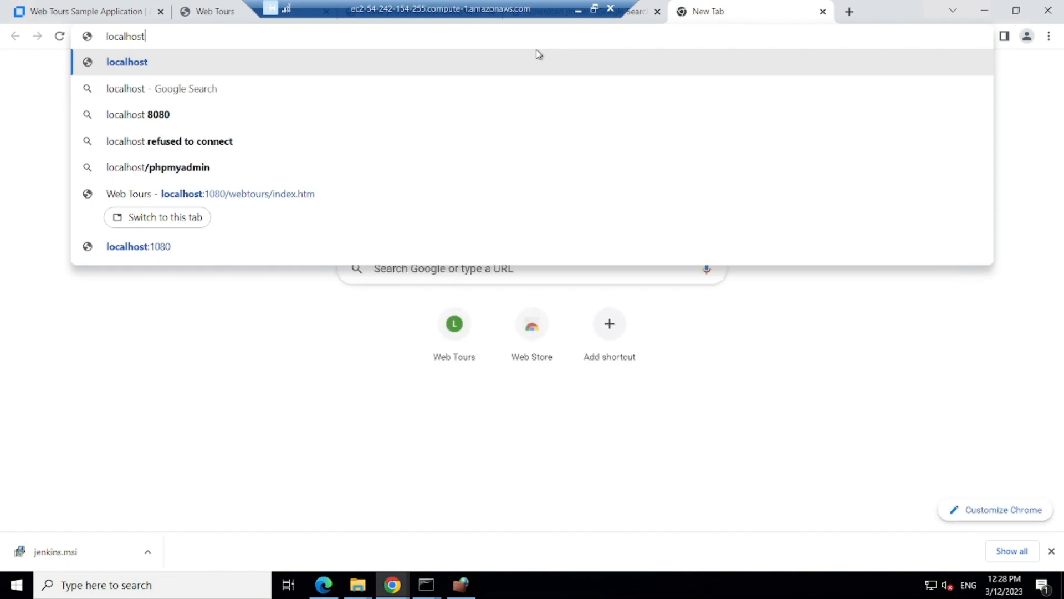
text(:8080)
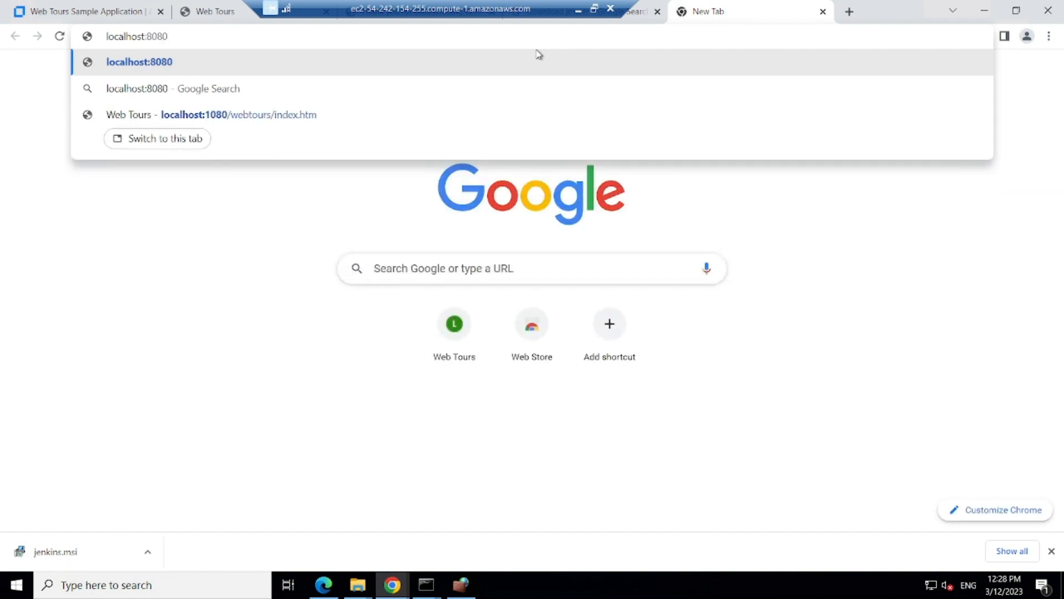
key(Return)
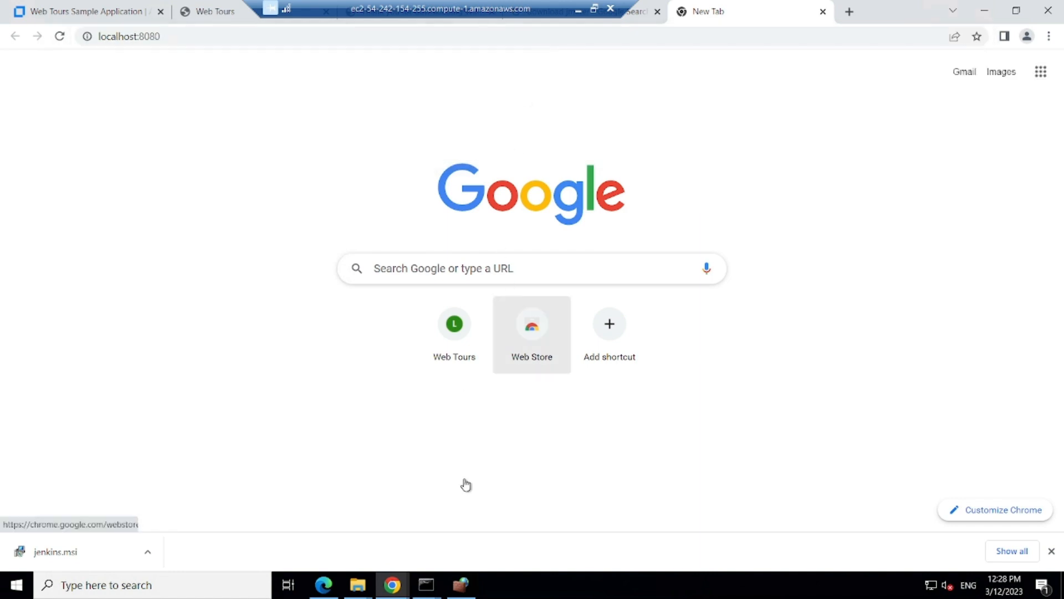
Step: Restore the firewall console, refresh the Inbound Rules, and sort them by Name
click(461, 586)
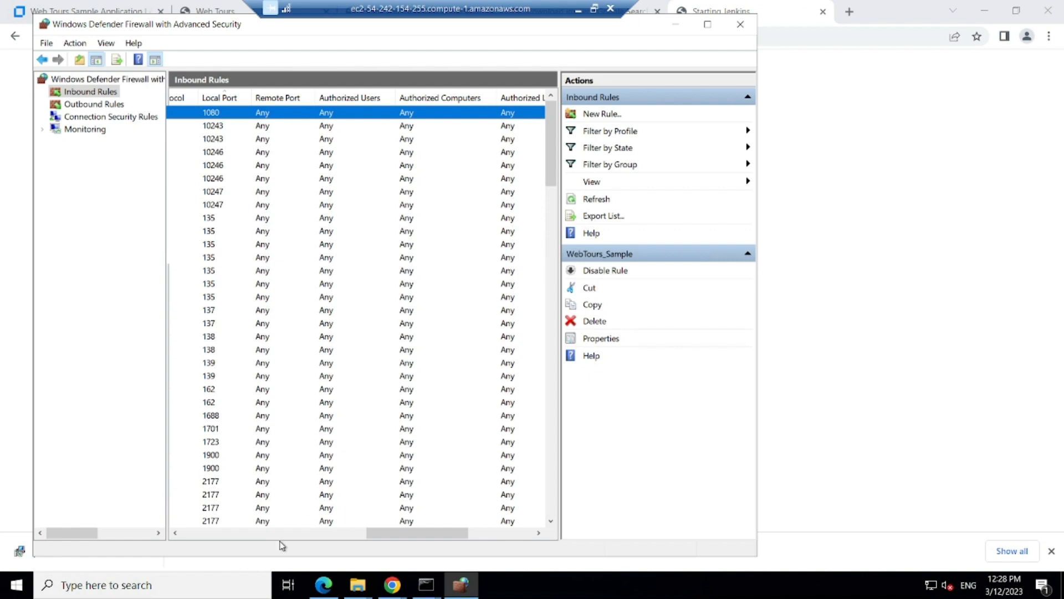
click(272, 535)
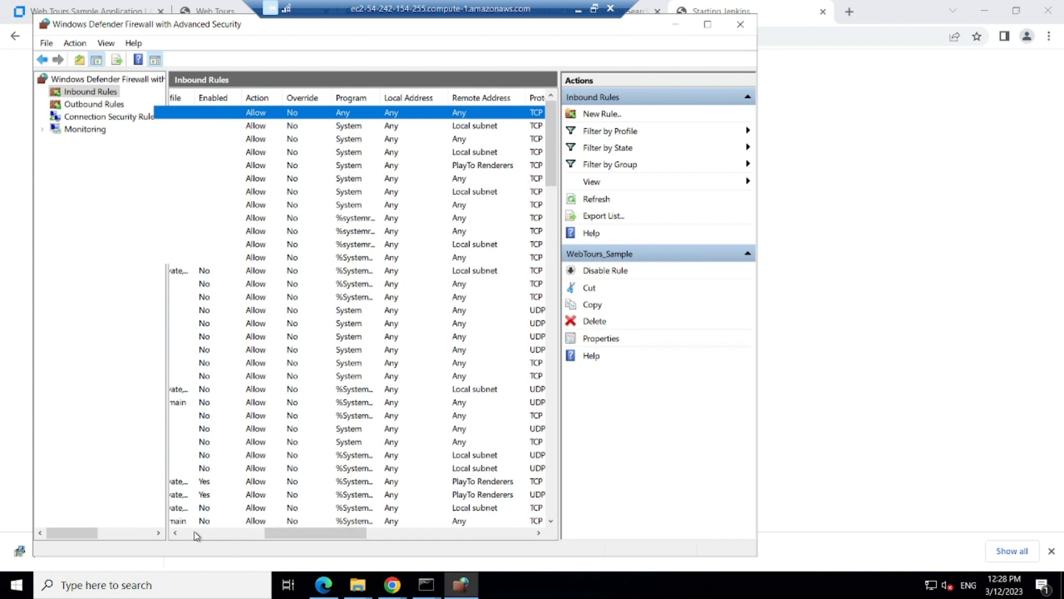
click(195, 535)
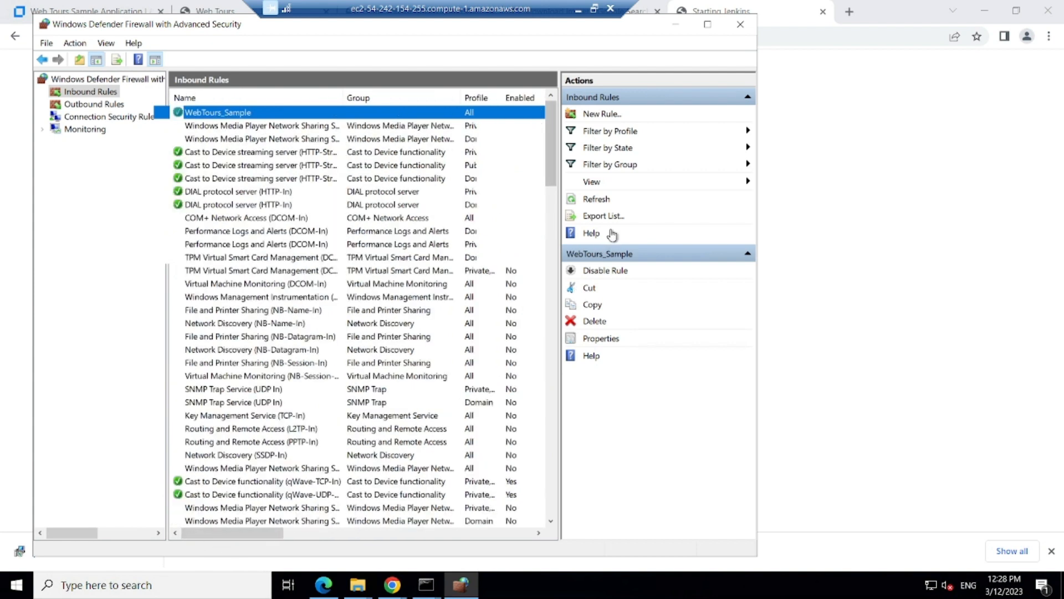
click(598, 202)
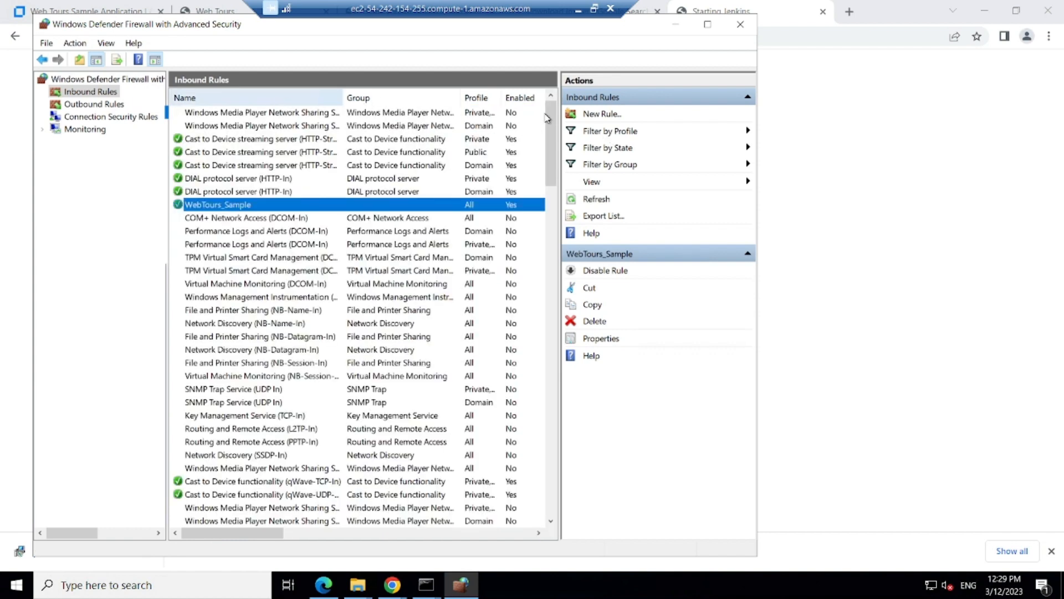
click(272, 103)
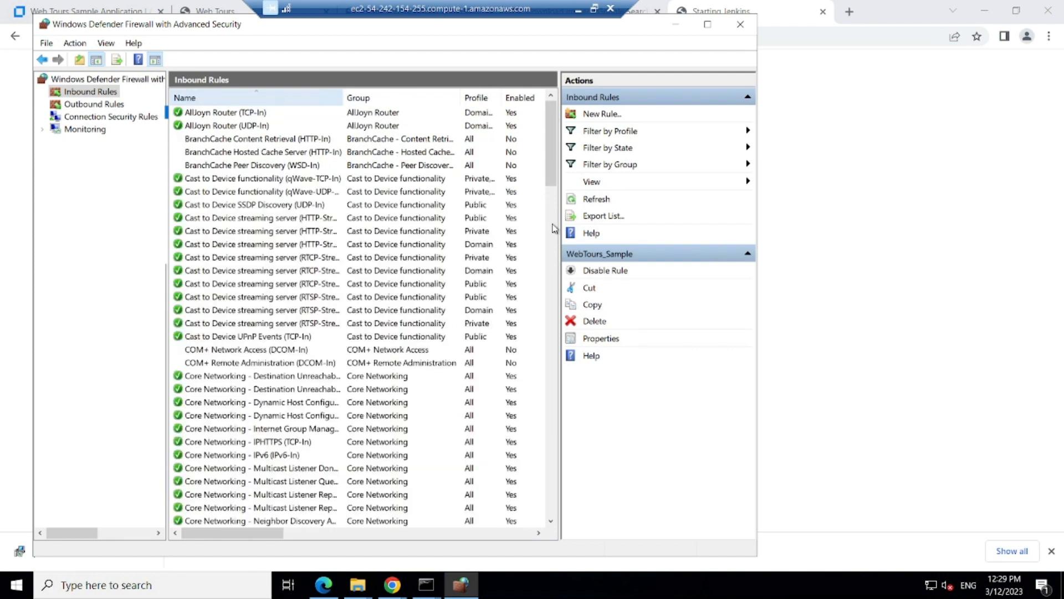
Step: Scroll through the name-sorted rules to locate the enabled Jenkins rule
drag(550, 143, 561, 354)
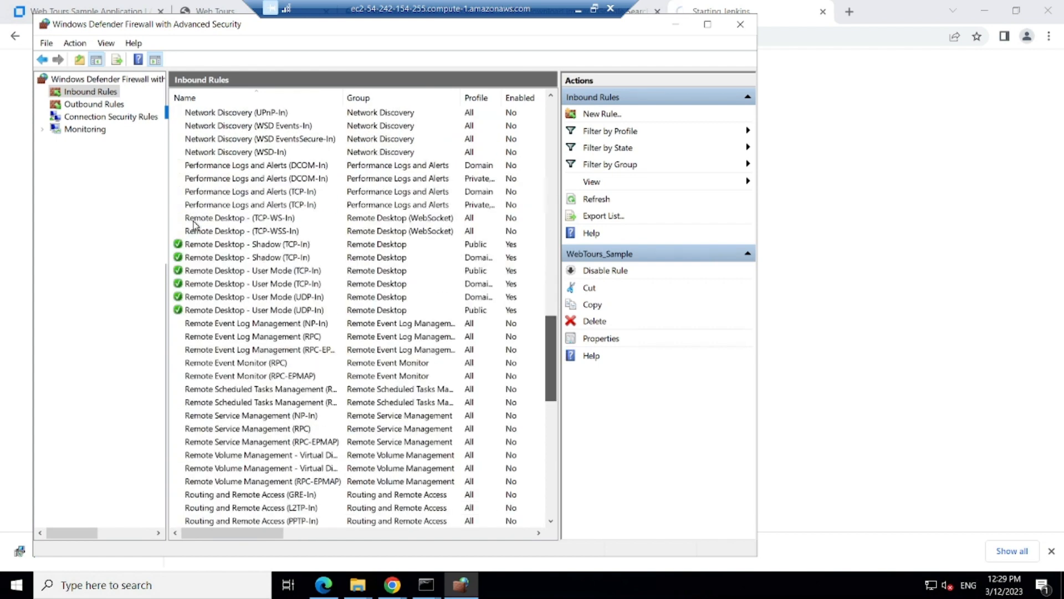
click(482, 219)
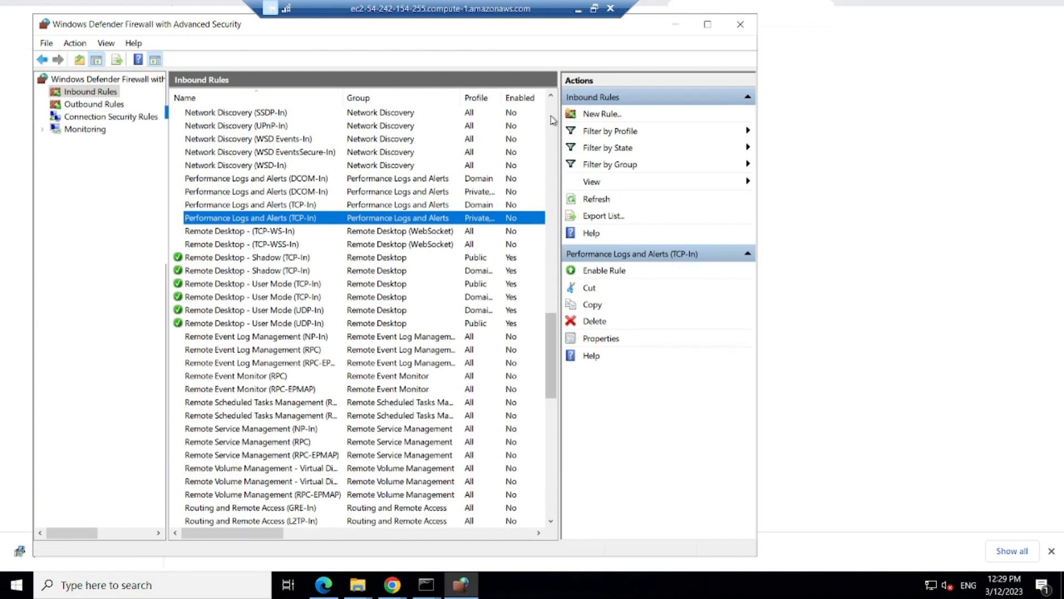
click(551, 116)
click(553, 110)
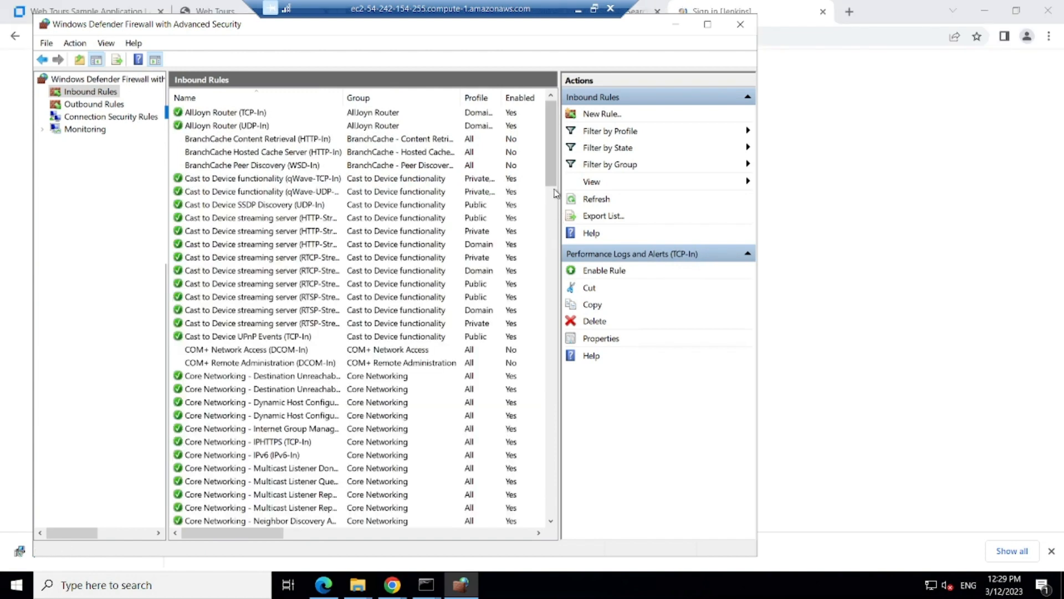
scroll(555, 193, down, 1)
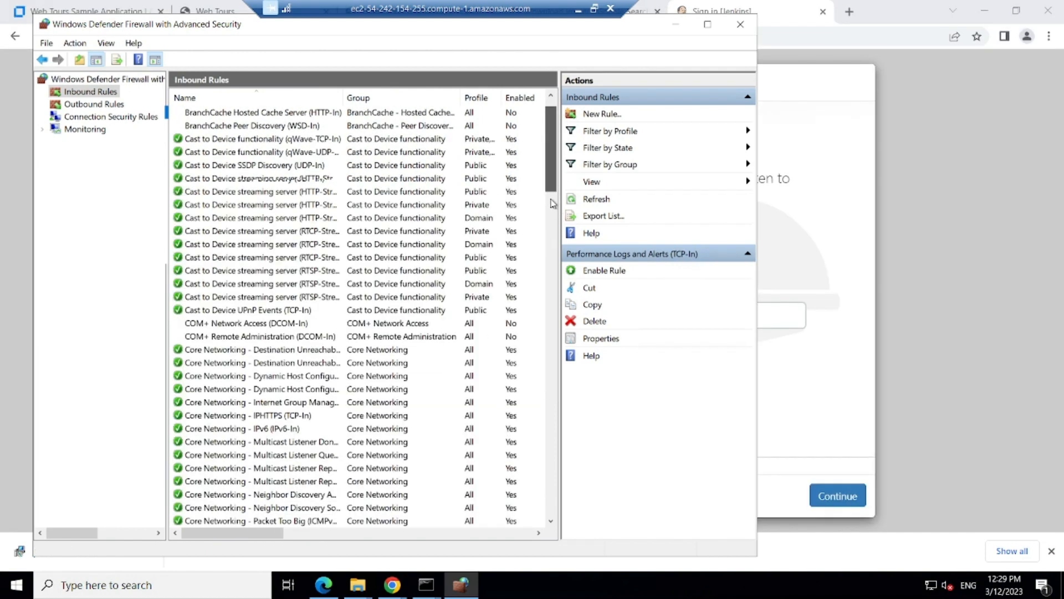
scroll(551, 204, down, 4)
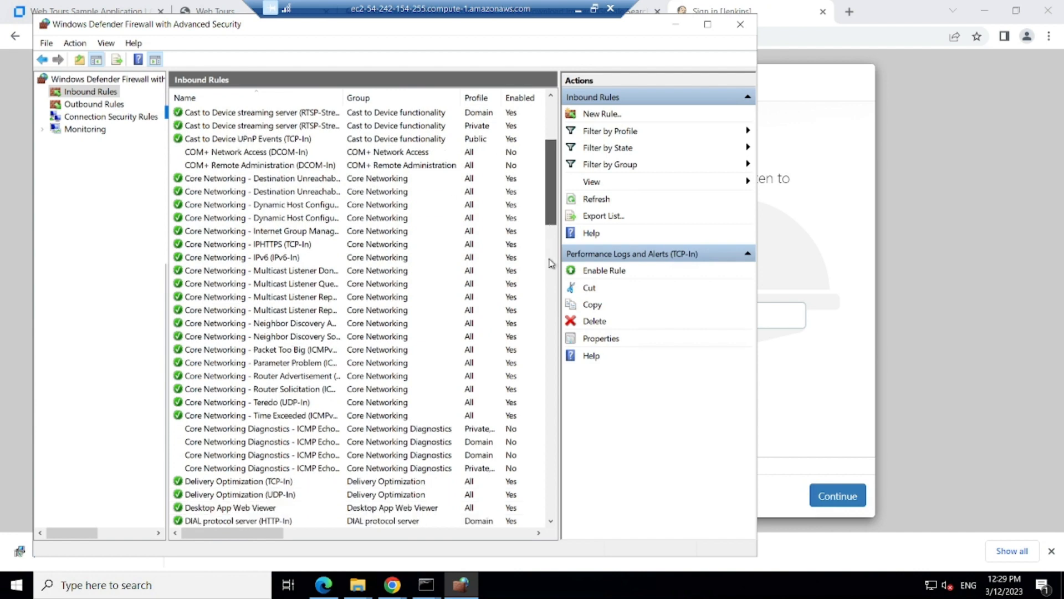
scroll(548, 294, down, 3)
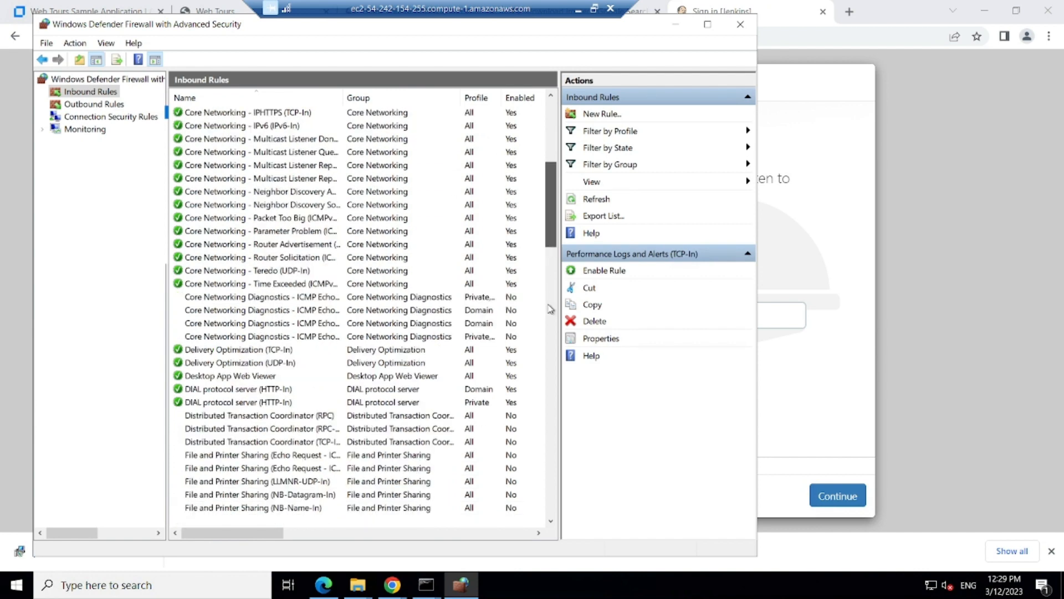
scroll(550, 309, down, 5)
scroll(550, 312, down, 5)
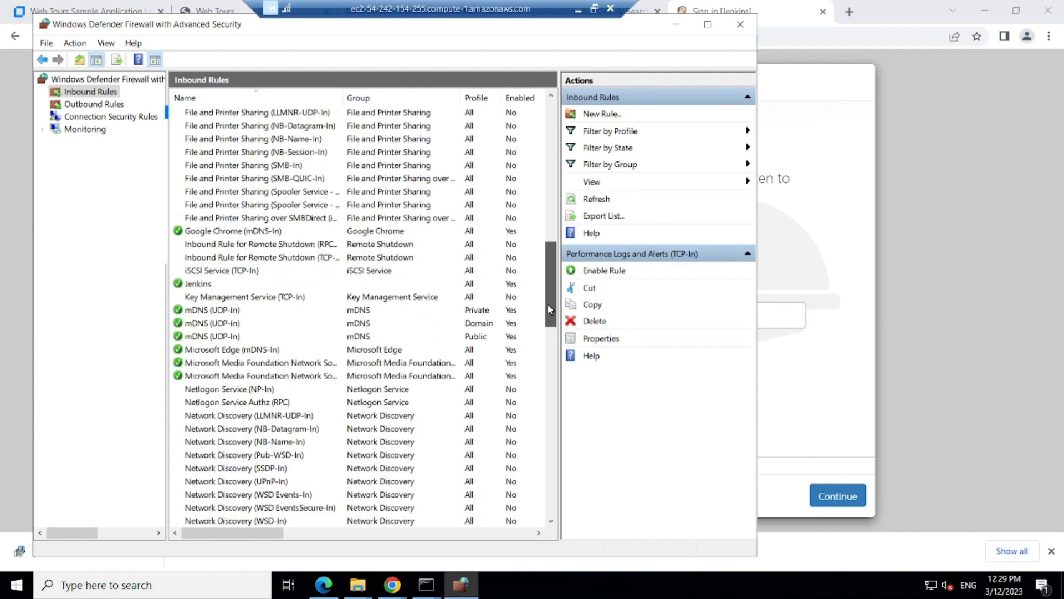
scroll(547, 304, up, 1)
Step: Confirm the Jenkins rule allows TCP port 8080, then minimize the firewall console
click(205, 300)
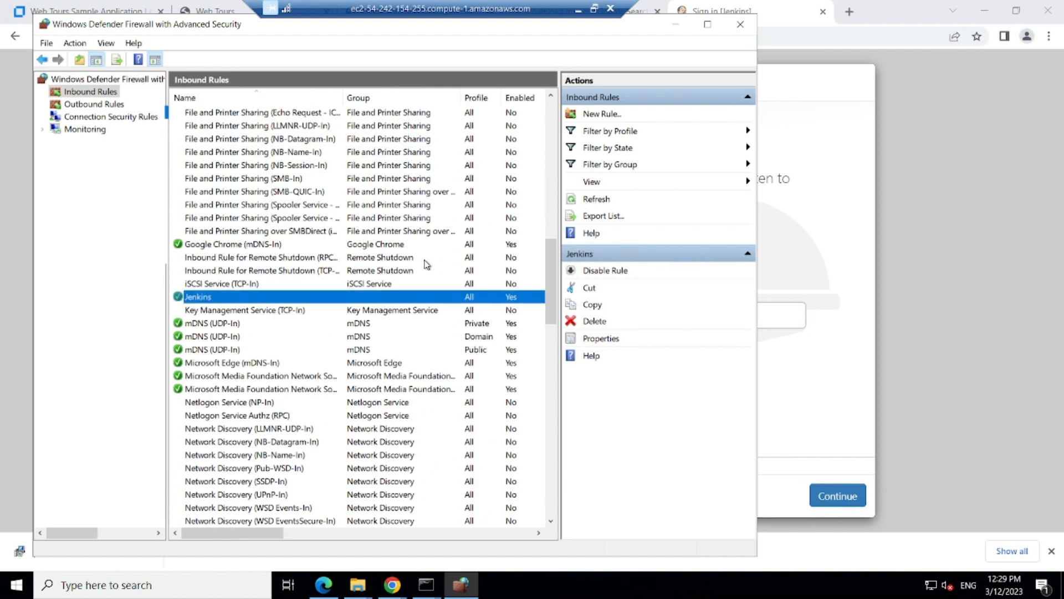
click(708, 25)
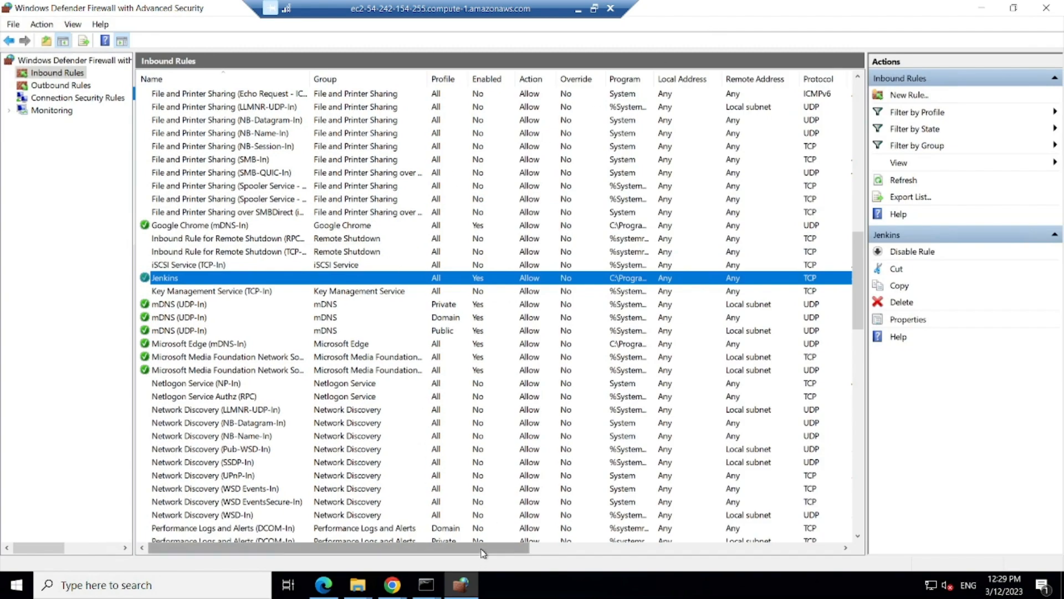
drag(527, 546, 639, 537)
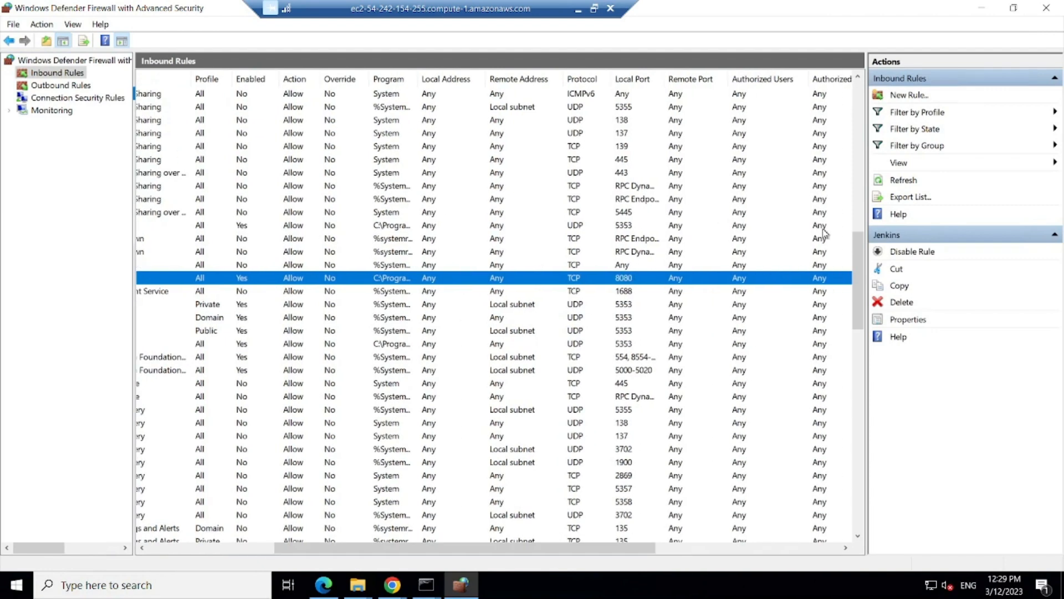
click(979, 9)
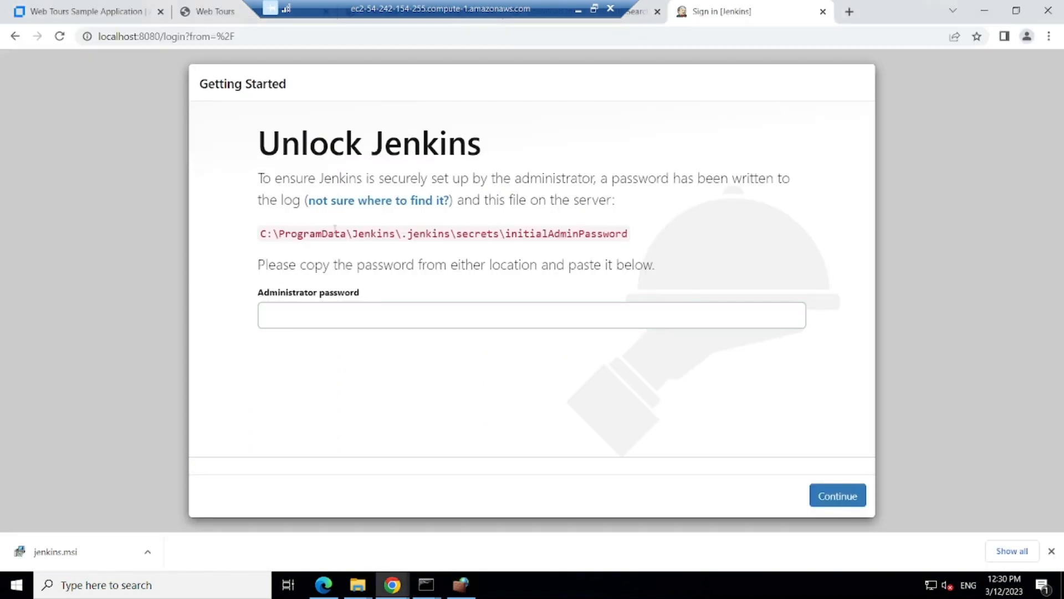
Step: Copy the secrets folder path from the Unlock Jenkins page into Windows search
drag(499, 233, 255, 234)
key(ctrl+c)
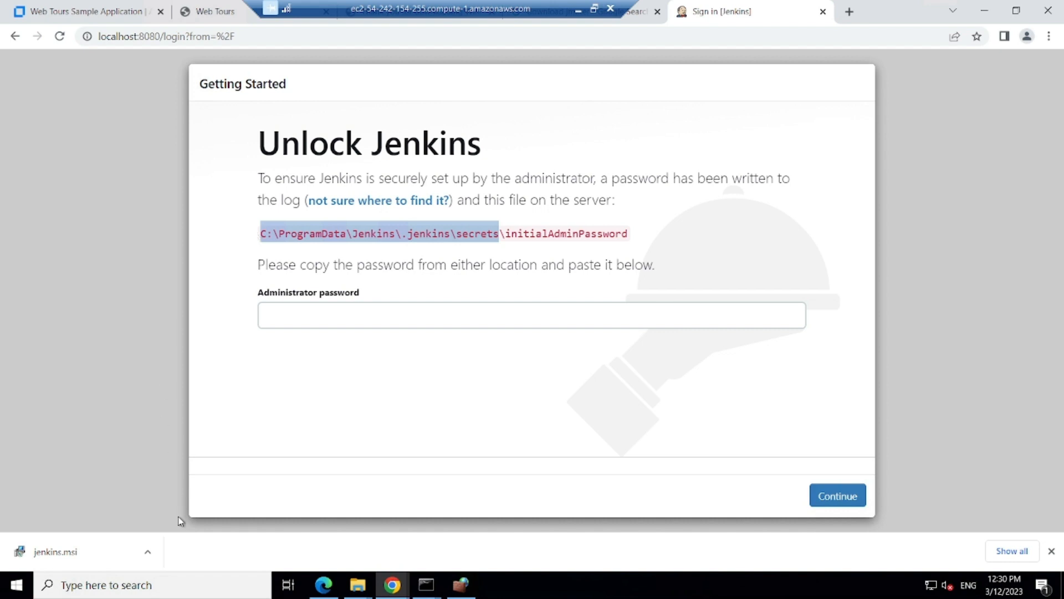
click(158, 579)
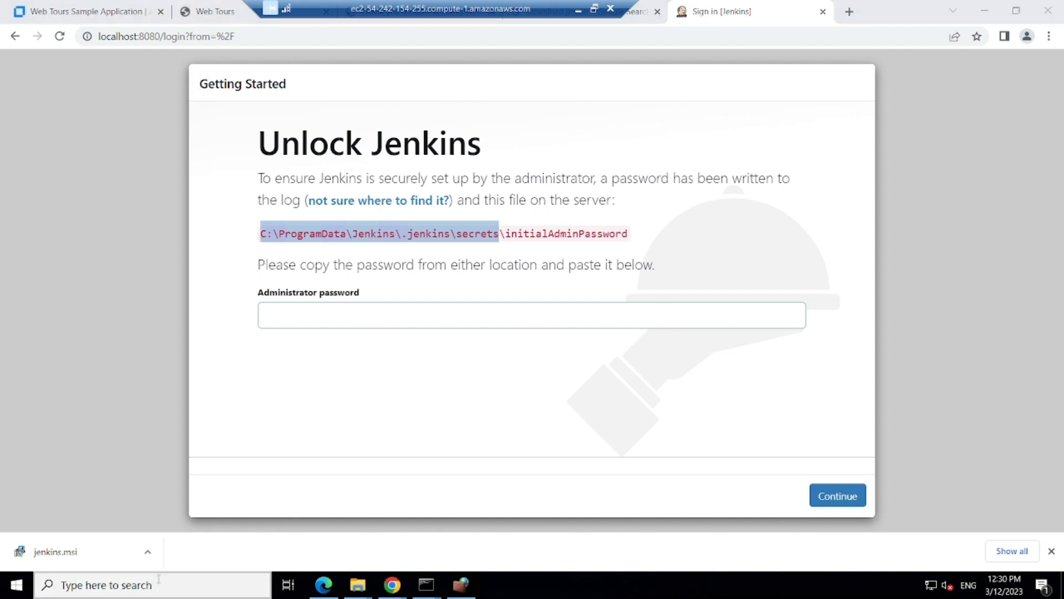
key(ctrl+v)
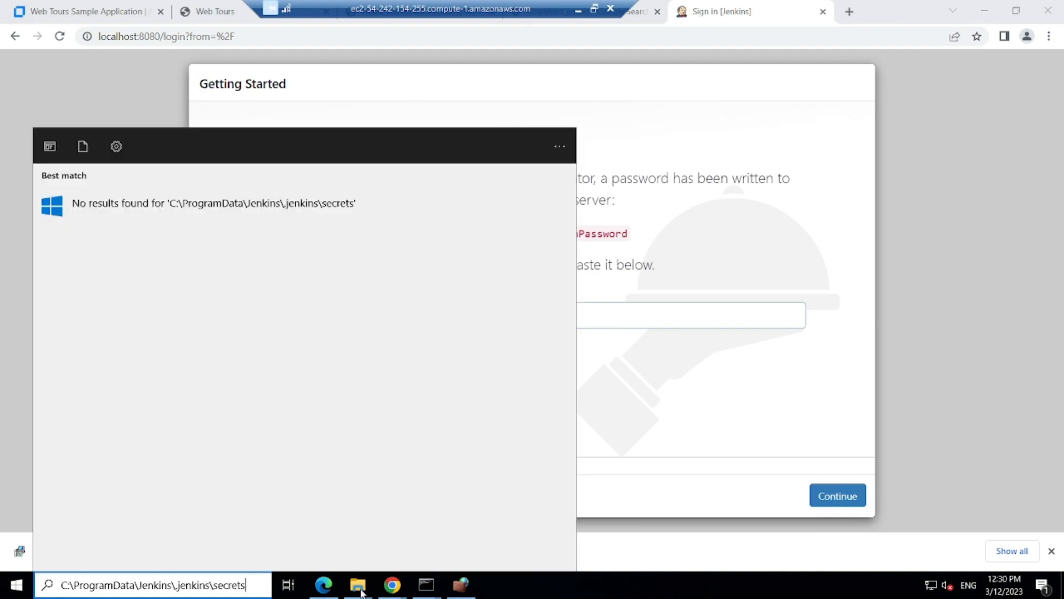
Step: Close the stray Windows Defender Firewall window and minimize the remote session
click(360, 592)
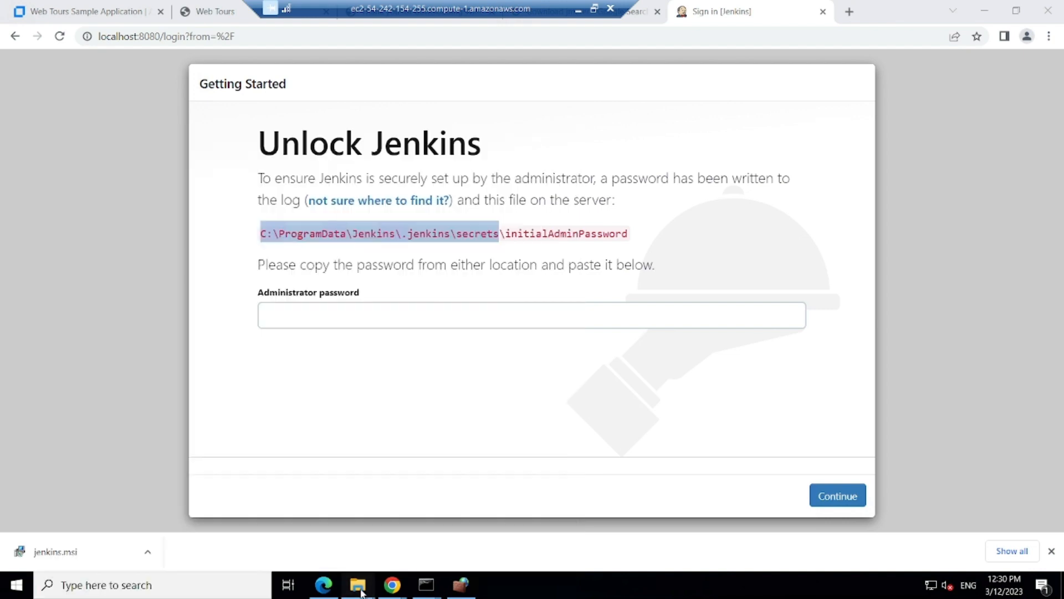
mouse_move(361, 592)
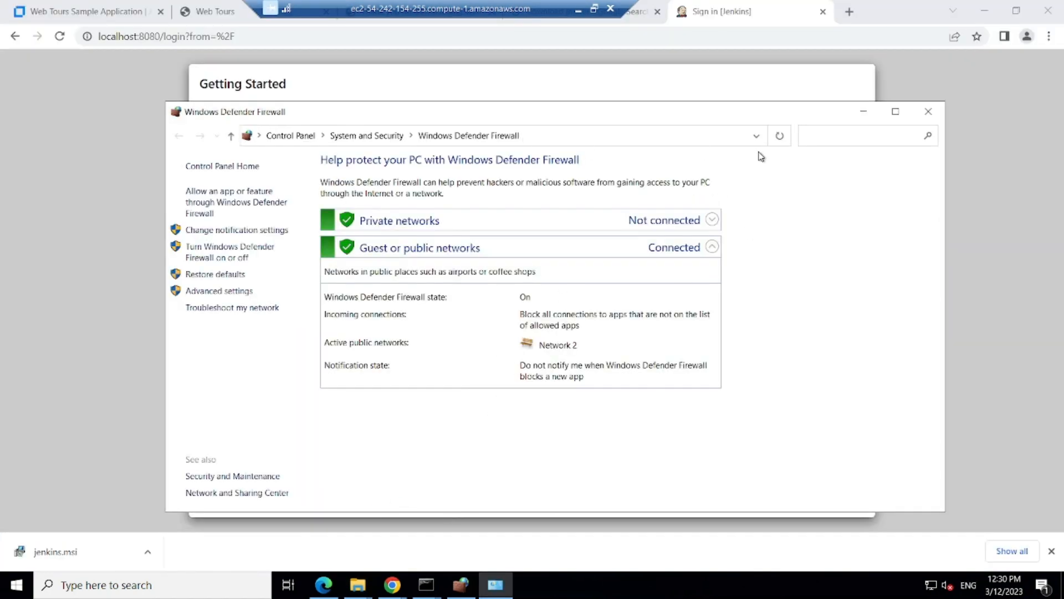
click(927, 114)
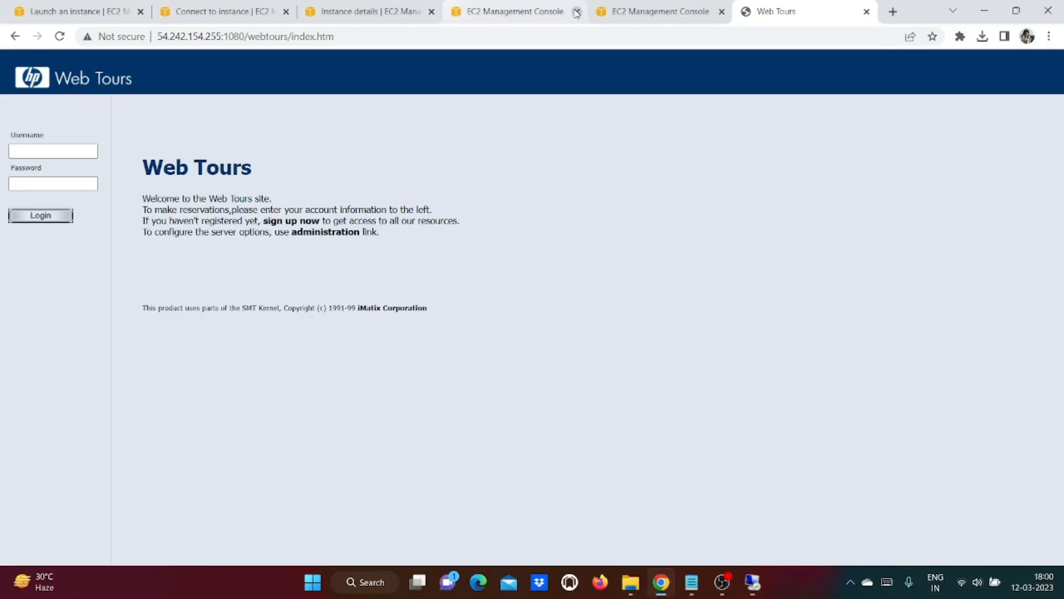
click(578, 9)
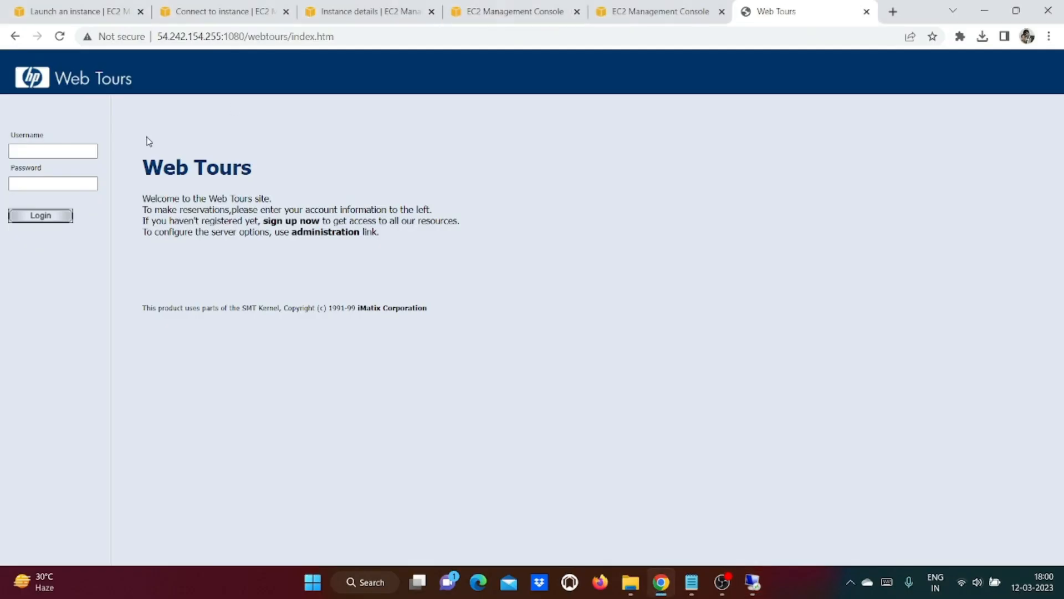
Step: Load 54.242.154.255:8080 in a new tab using the IP from the Web Tours tab, then return to the security group page
click(892, 12)
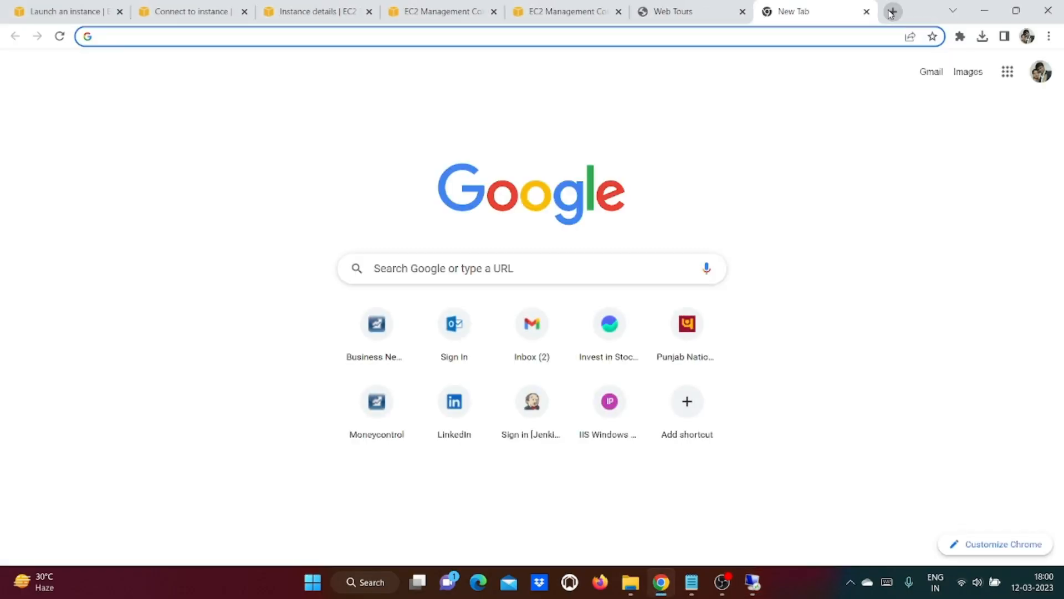
click(690, 10)
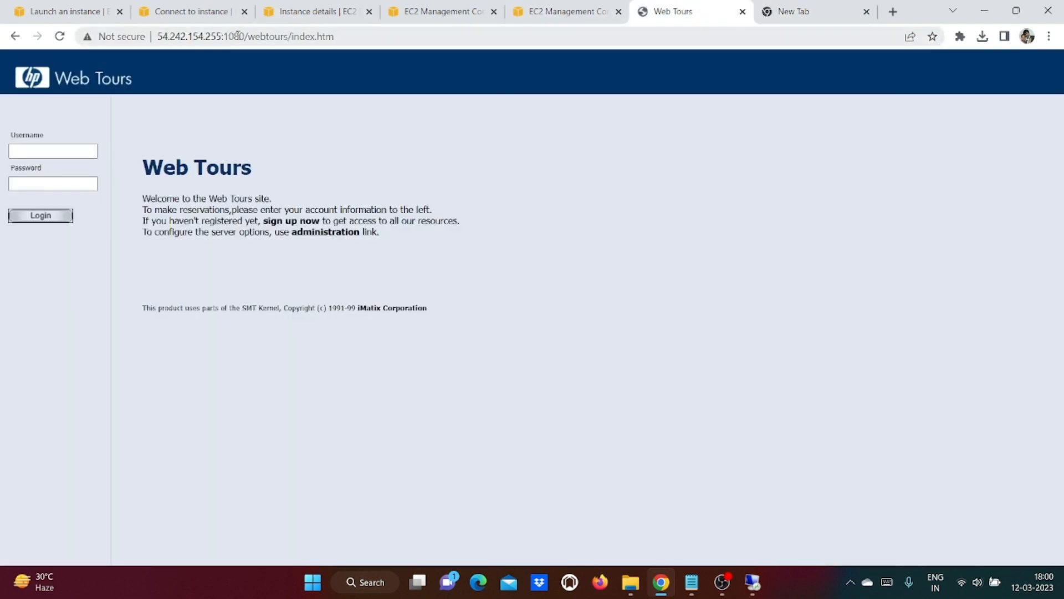
drag(221, 37, 157, 37)
key(ctrl+c)
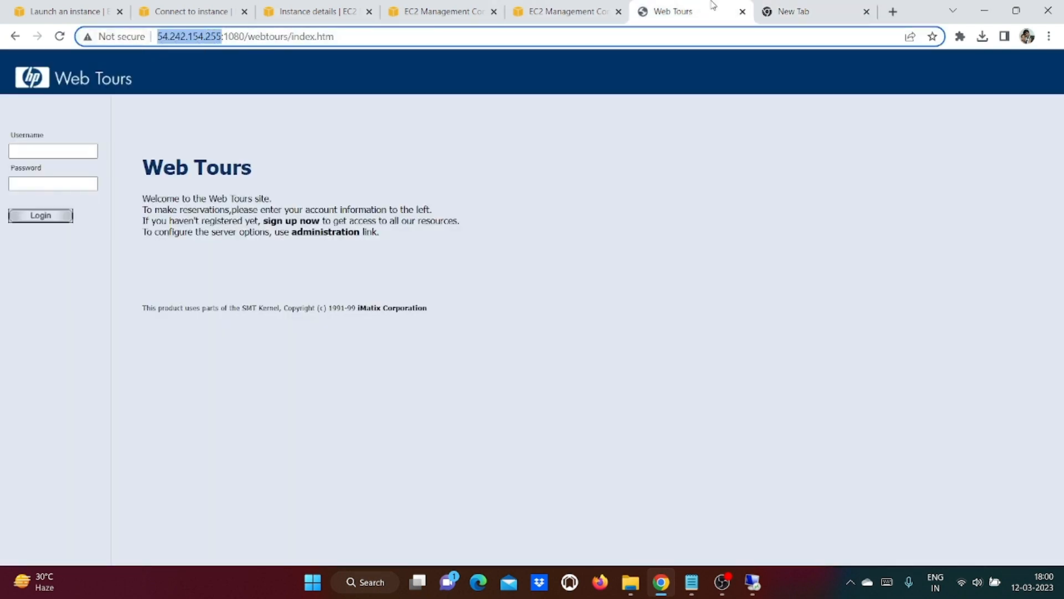
click(829, 8)
key(ctrl+v)
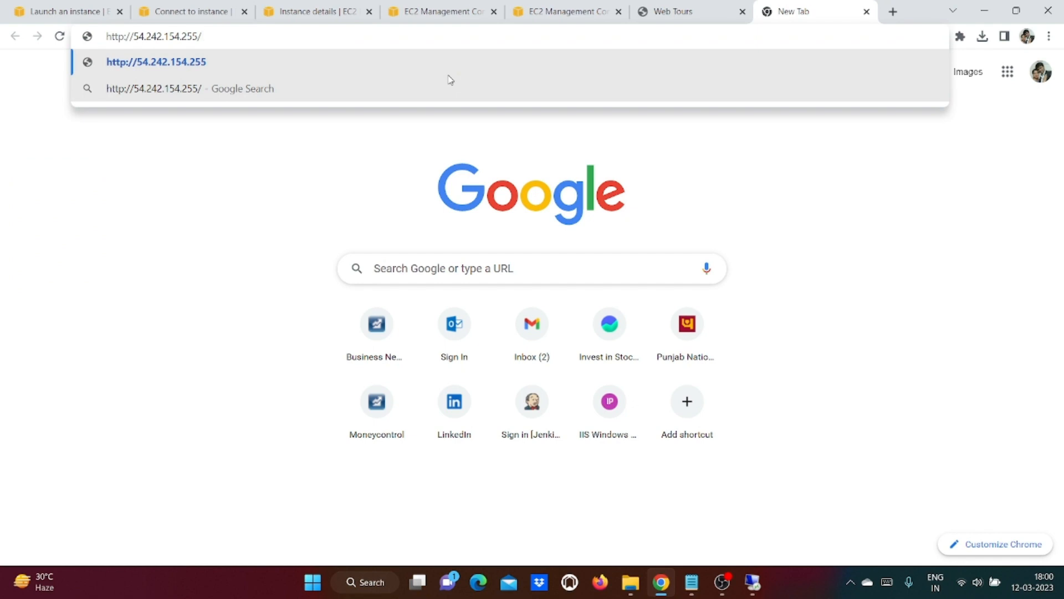
key(BackSpace)
text(:8080)
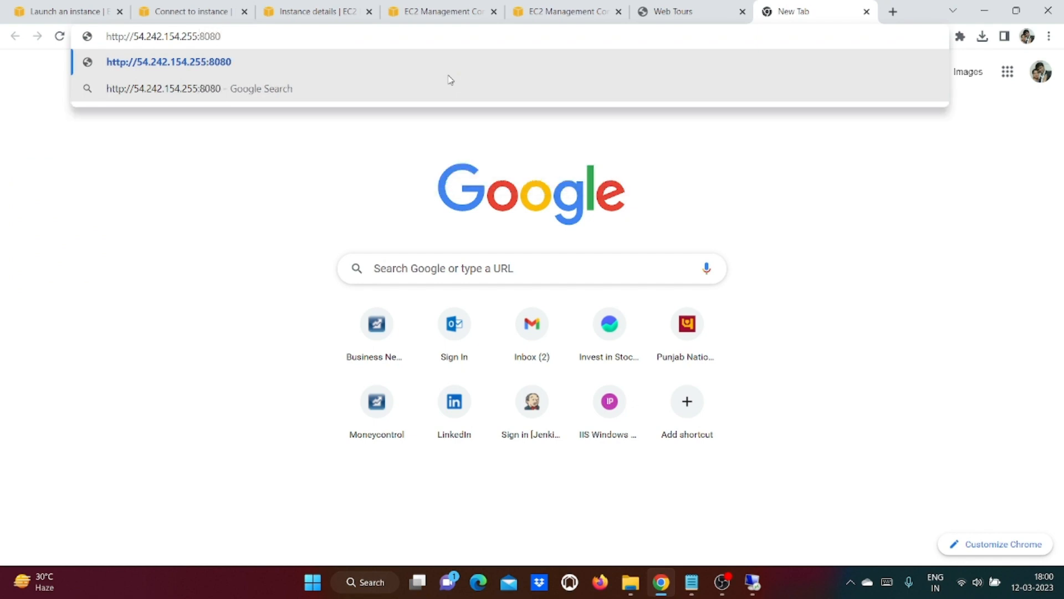
key(Return)
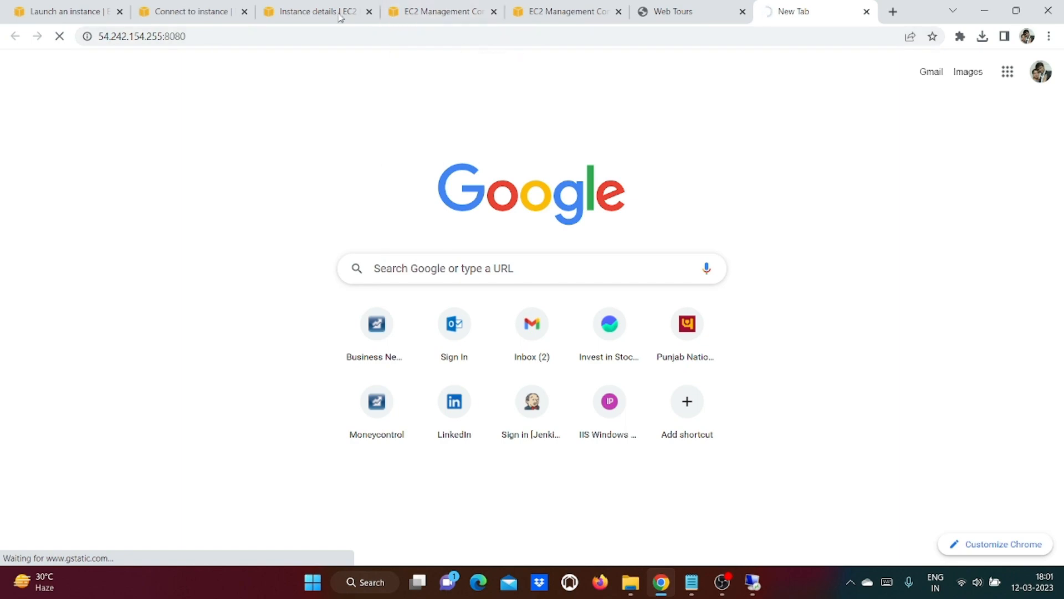
click(465, 5)
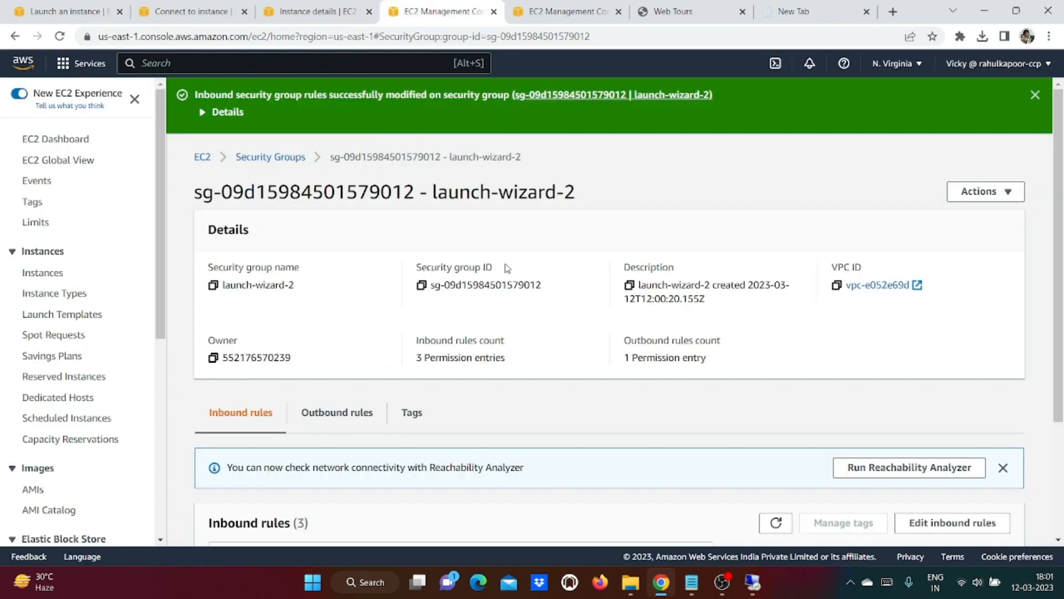
Step: Add and save a Custom TCP port 8080 inbound rule with source My IP in launch-wizard-2
scroll(506, 268, down, 3)
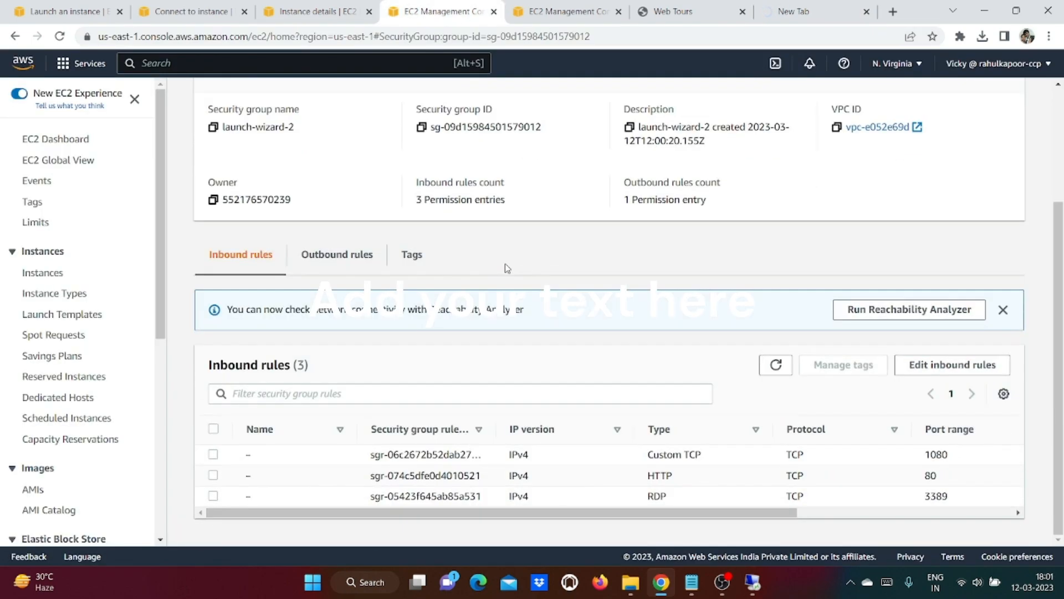
click(958, 370)
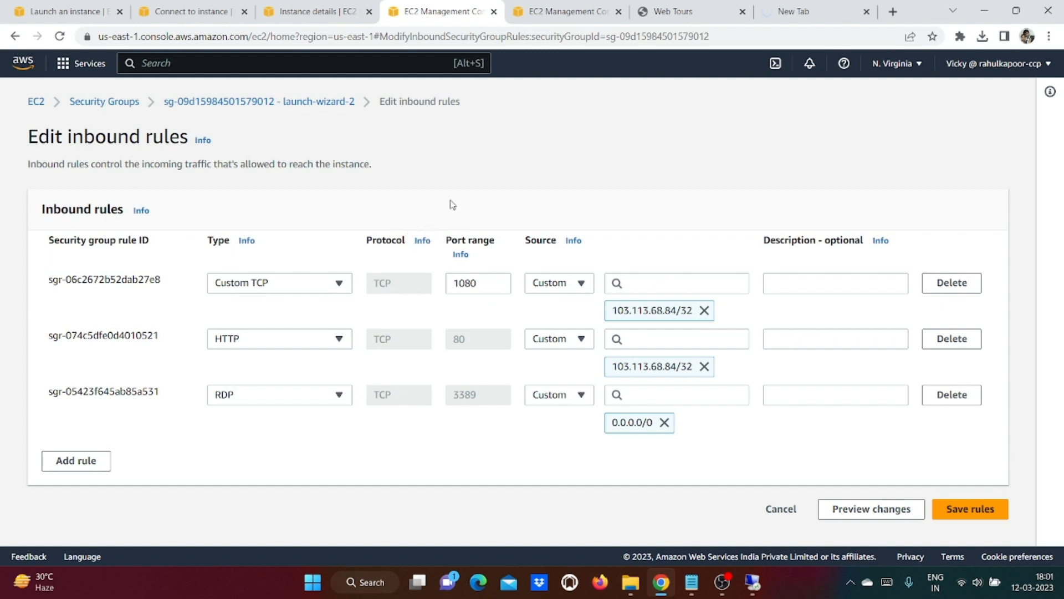
click(84, 462)
click(466, 451)
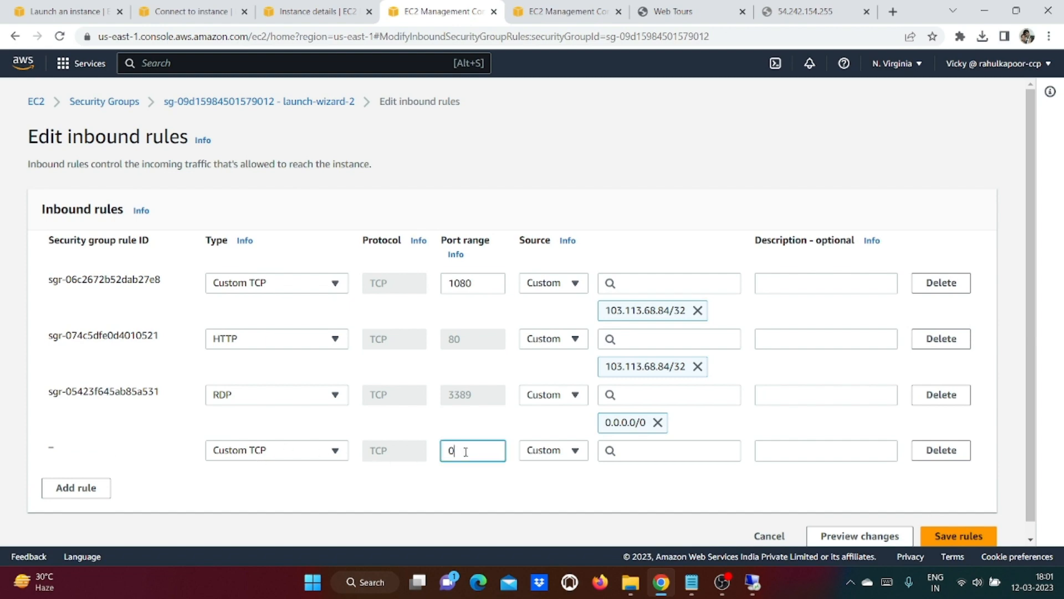
click(543, 452)
click(547, 427)
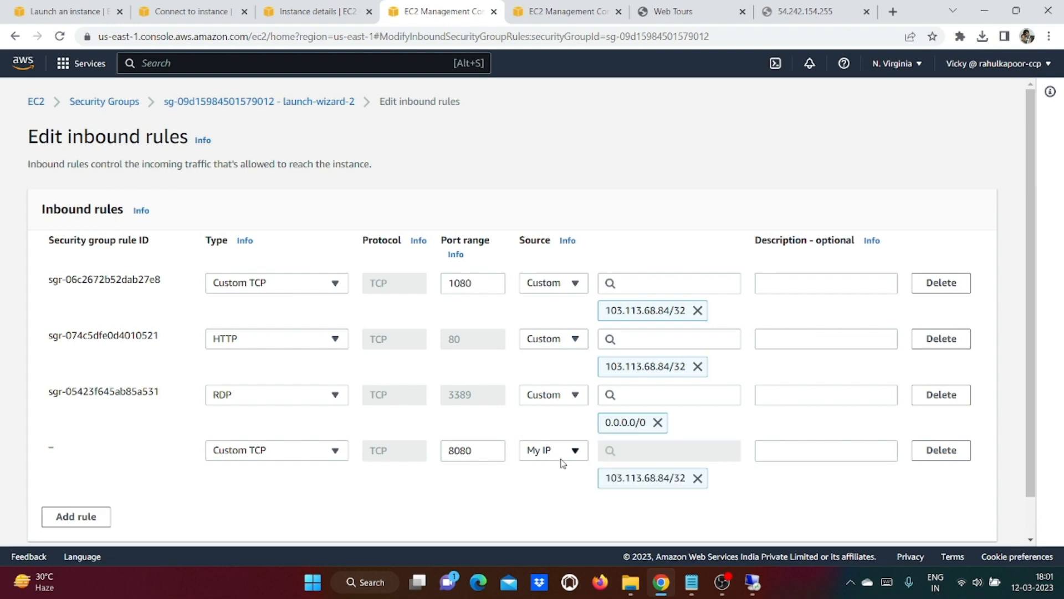
scroll(561, 464, down, 2)
click(969, 524)
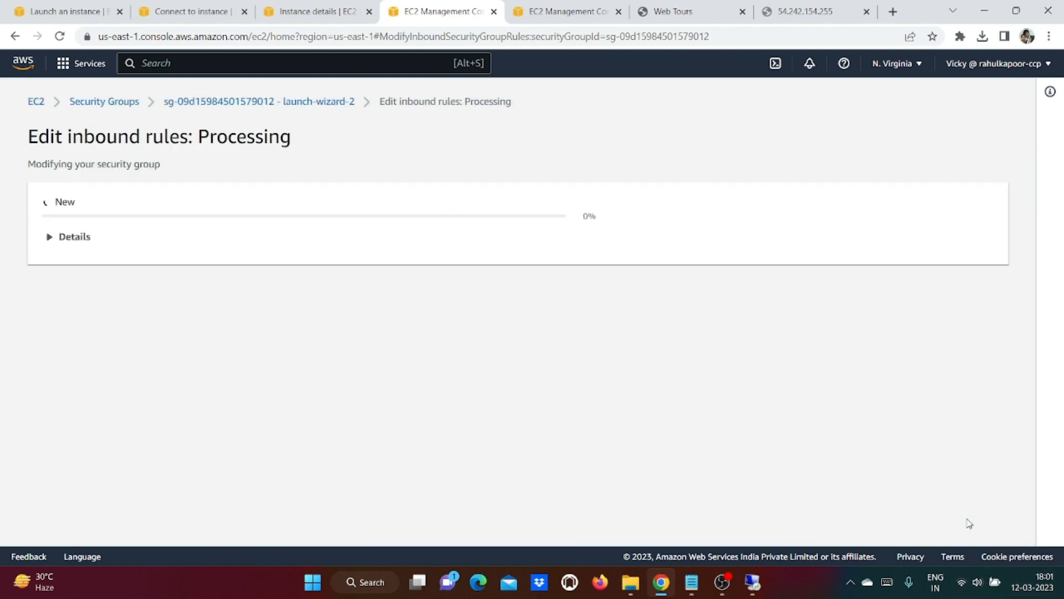
click(796, 9)
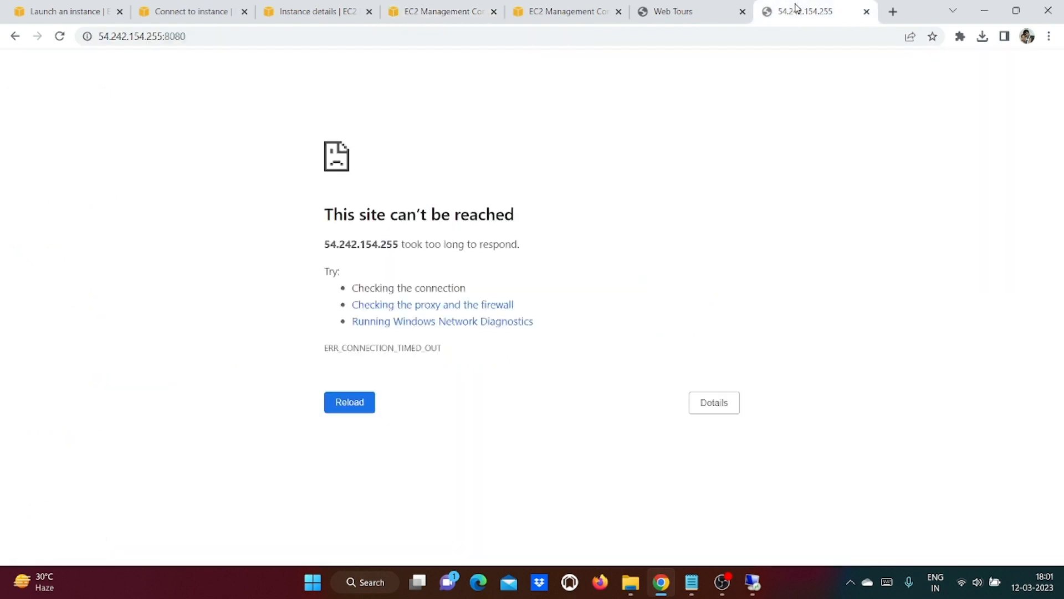
Step: Reload 54.242.154.255:8080 to reach the Unlock Jenkins page, then select the host and port
click(58, 37)
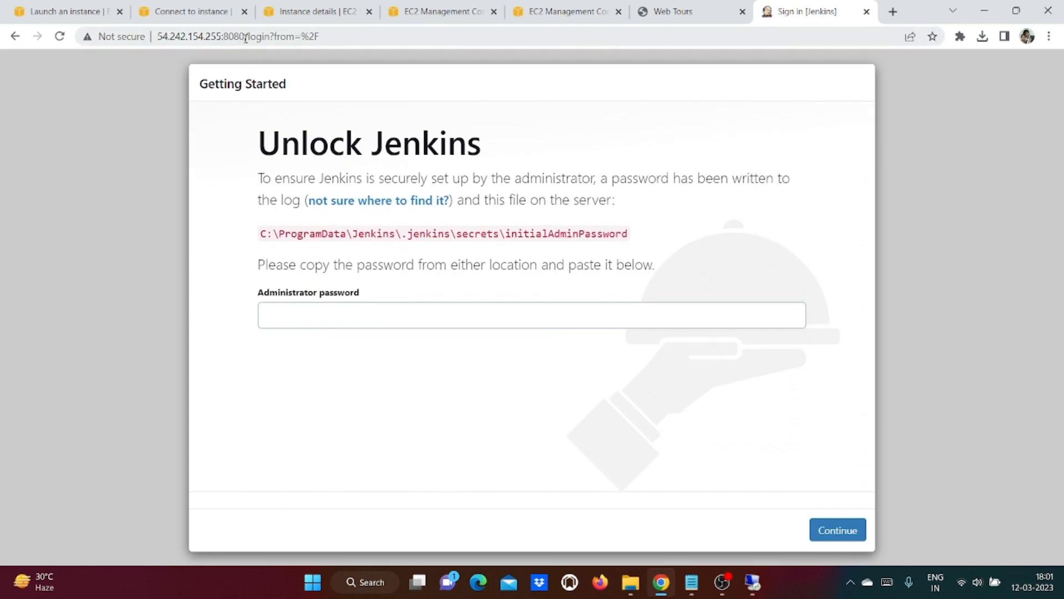
drag(244, 35, 158, 36)
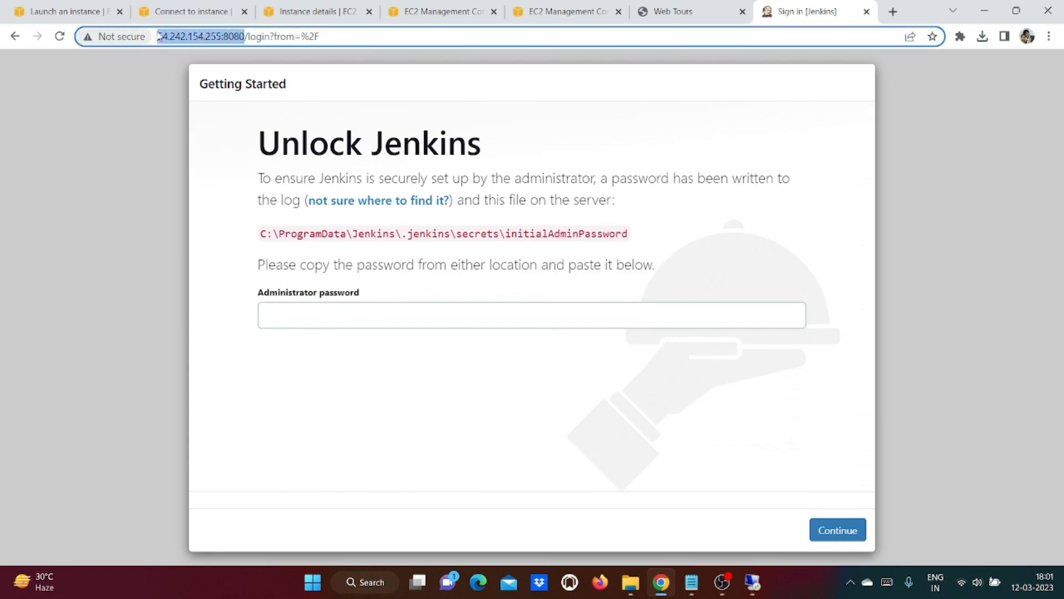